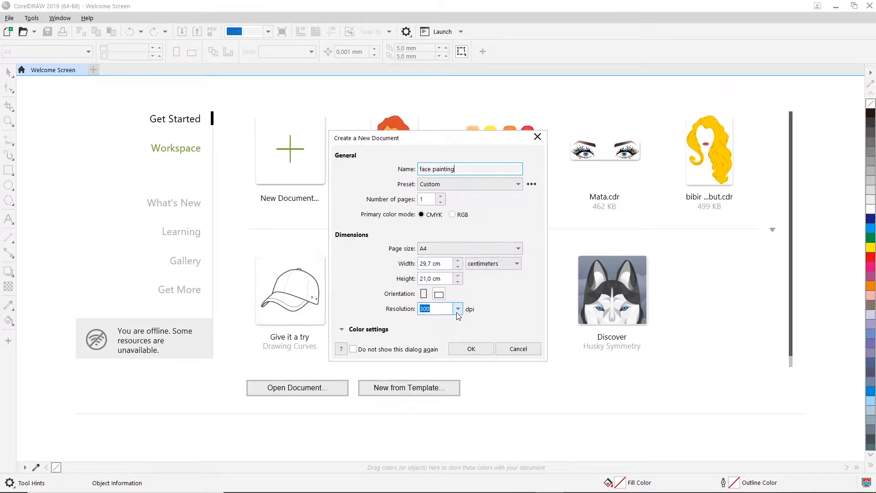
- Create the face painting document in portrait orientation, 21 cm wide and 29.7 cm high, at 300 dpi
{"action": "left_click", "coordinate": [439, 295]}
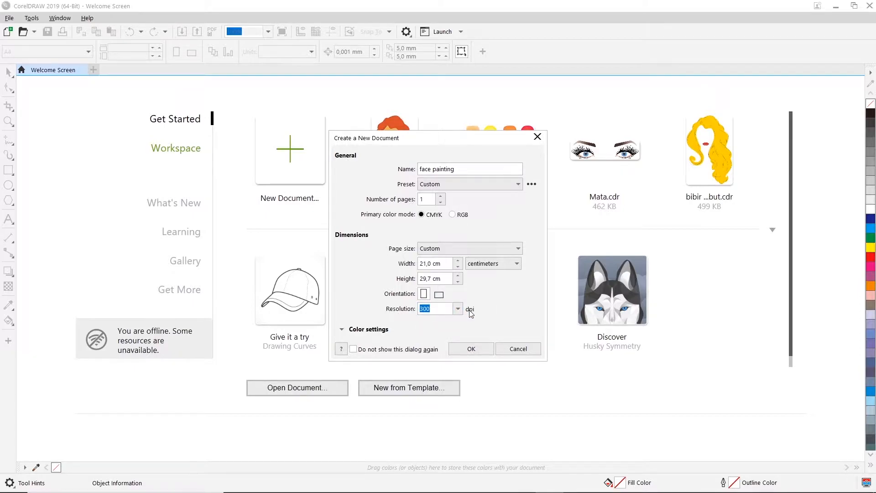
{"action": "left_click", "coordinate": [461, 350]}
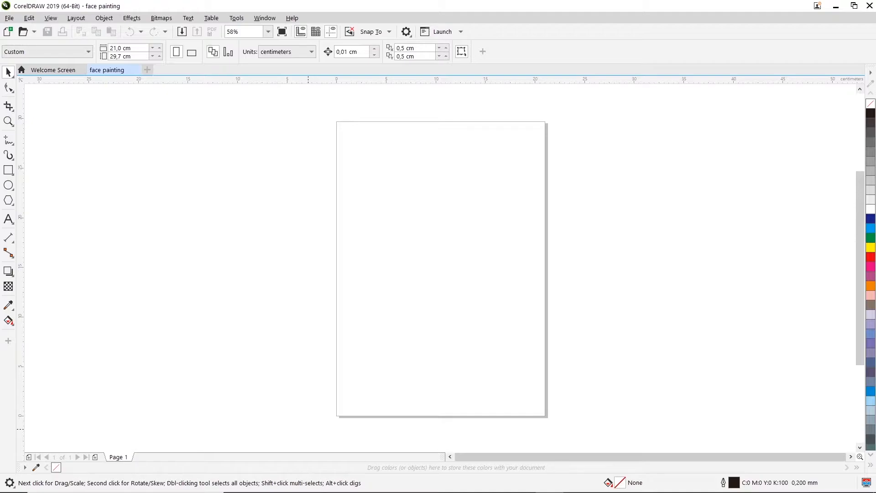
- Place the Beautiful-face-2_ picture from the Downloads folder desain mata bulu mata alis onto the page
{"action": "mouse_move", "coordinate": [356, 485]}
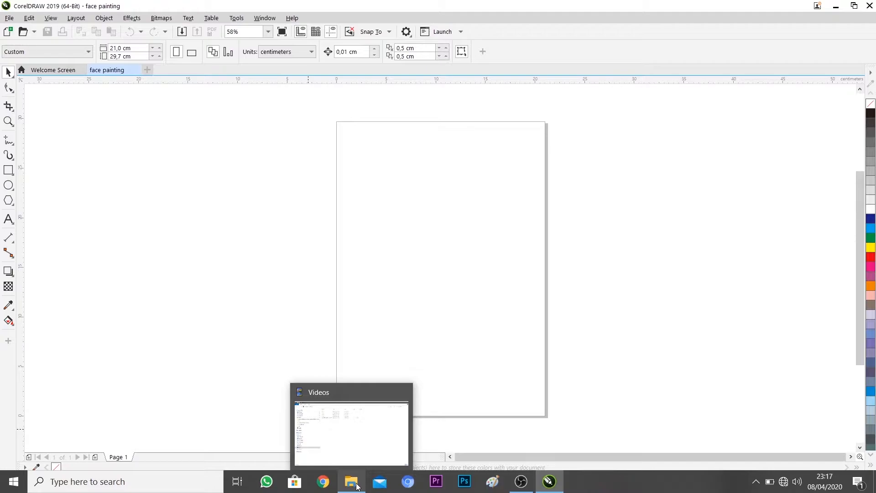
{"action": "left_click", "coordinate": [357, 485]}
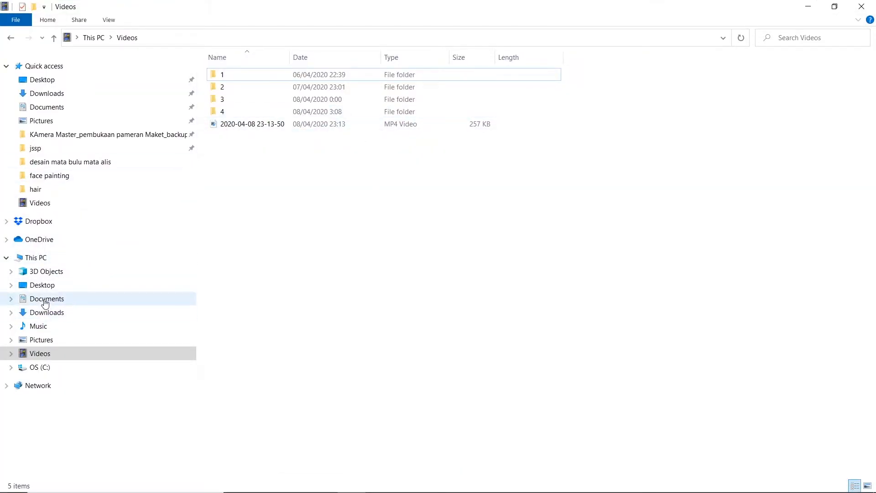
{"action": "left_click", "coordinate": [47, 315]}
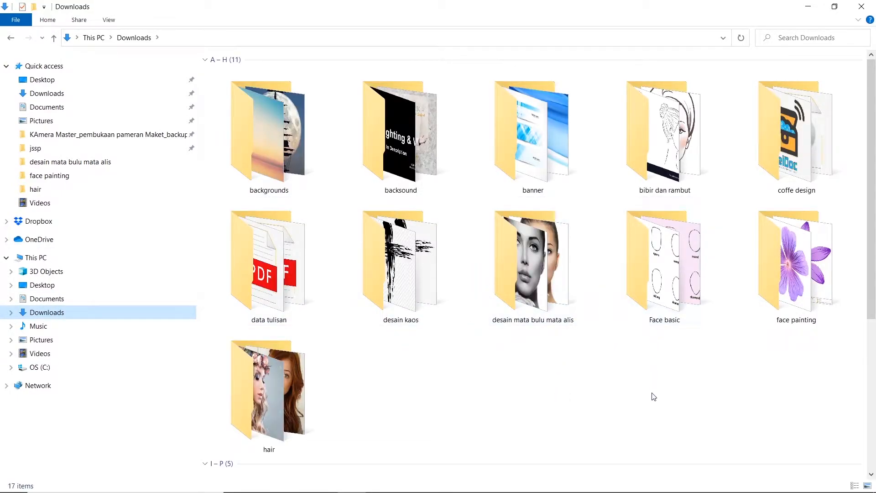
{"action": "double_click", "coordinate": [533, 280]}
{"action": "left_click", "coordinate": [410, 263]}
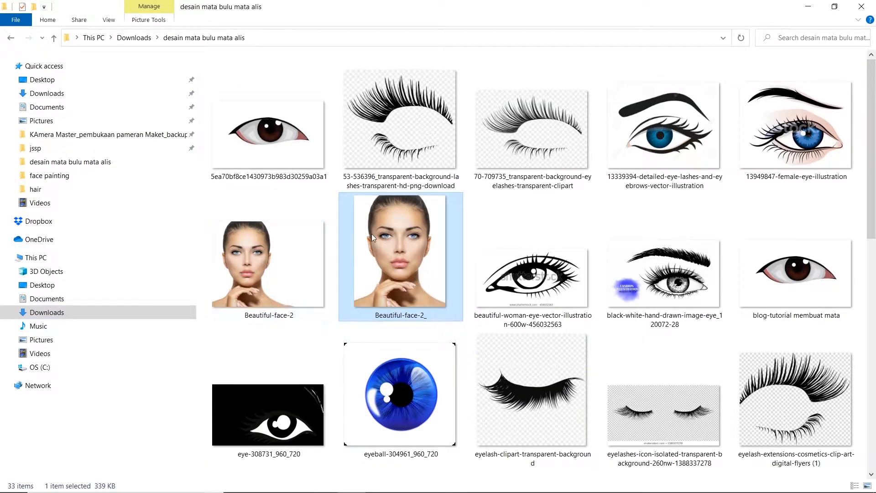
{"action": "left_click_drag", "start_coordinate": [372, 237], "coordinate": [435, 253]}
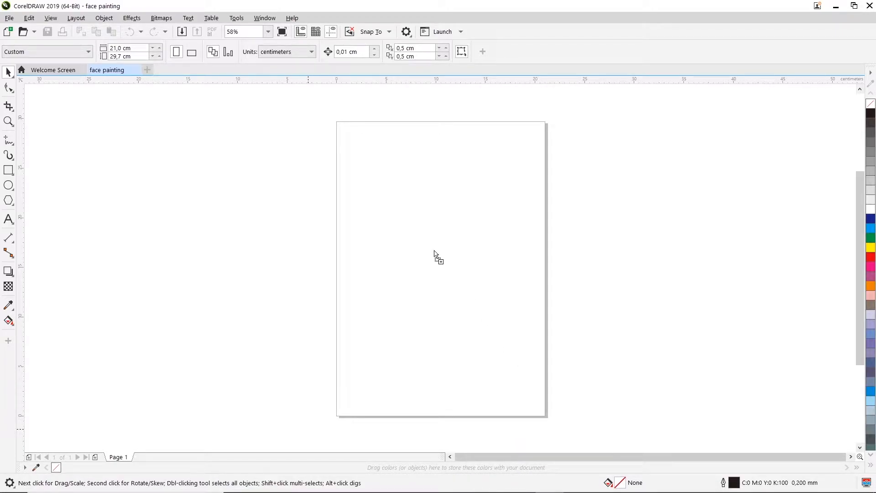
{"action": "left_click_drag", "start_coordinate": [434, 254], "coordinate": [434, 253]}
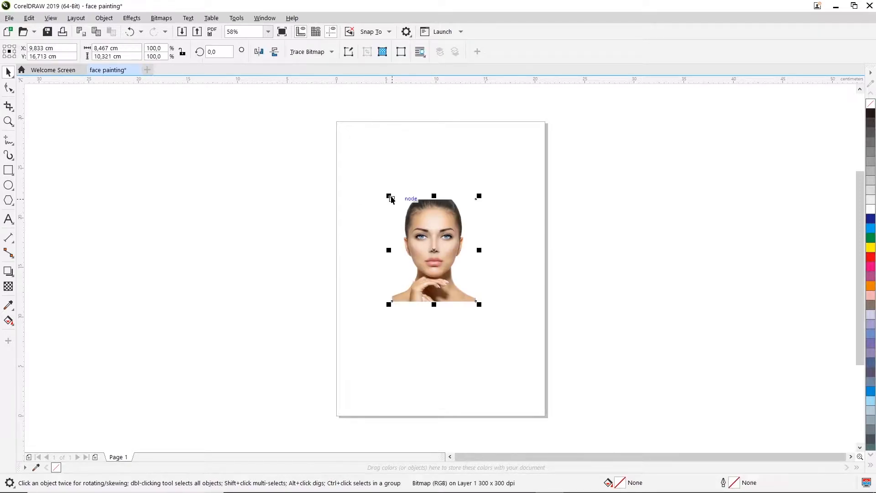
- Enlarge the portrait photo proportionally to about 24.1 by 29.3 cm so that it covers the page
{"action": "left_click_drag", "start_coordinate": [389, 196], "coordinate": [321, 115]}
{"action": "left_click_drag", "start_coordinate": [477, 303], "coordinate": [566, 391]}
{"action": "left_click", "coordinate": [860, 90]}
{"action": "left_click", "coordinate": [859, 89]}
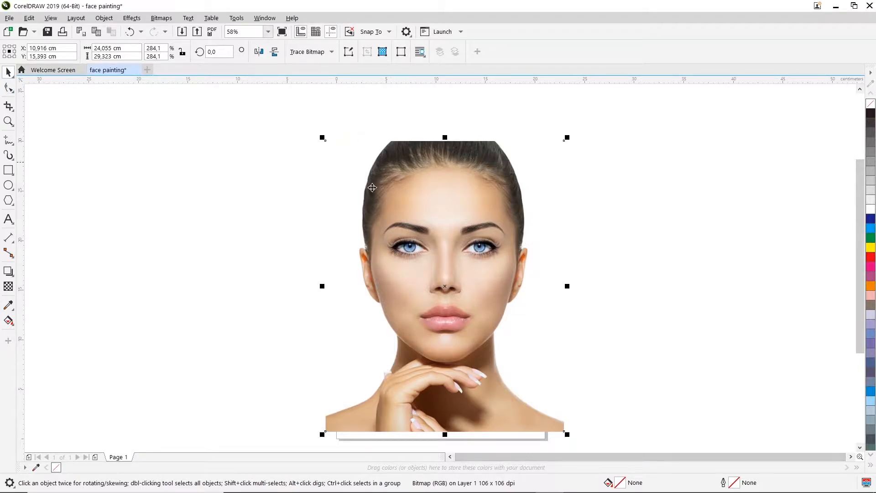
{"action": "left_click", "coordinate": [289, 137]}
{"action": "left_click", "coordinate": [547, 286]}
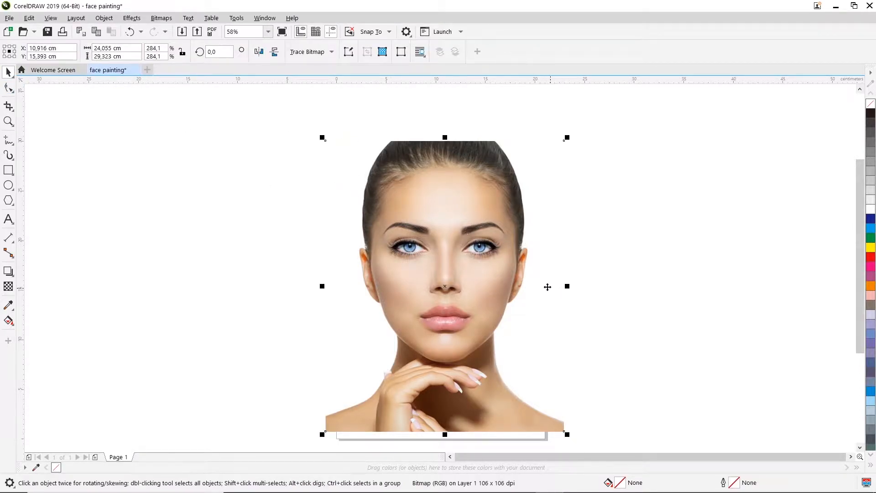
{"action": "left_click", "coordinate": [7, 121]}
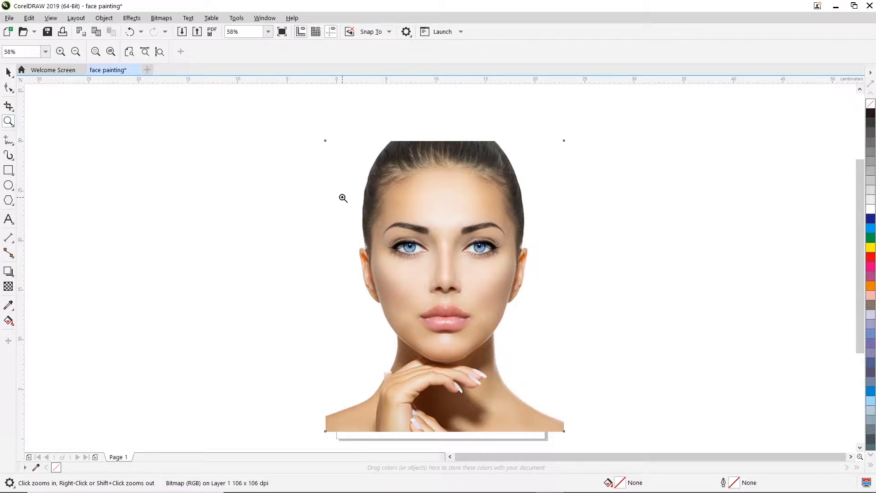
{"action": "left_click_drag", "start_coordinate": [344, 128], "coordinate": [546, 366]}
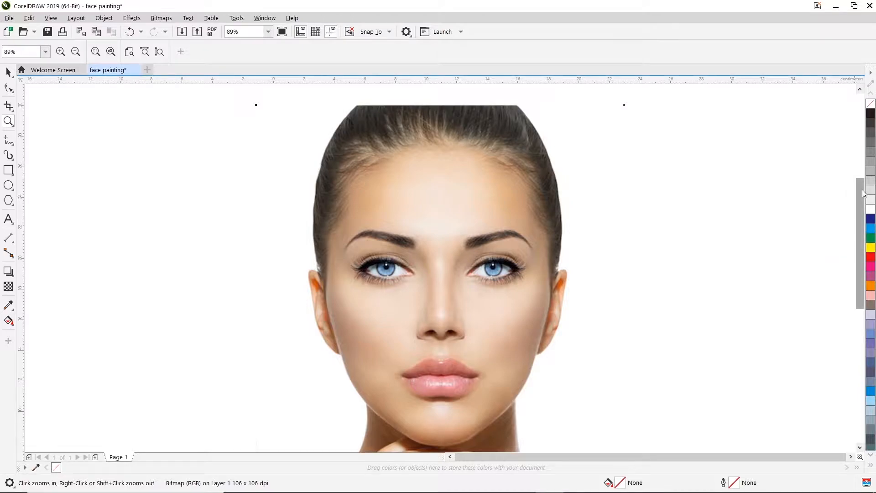
{"action": "scroll", "coordinate": [861, 199], "scroll_direction": "down", "scroll_amount": 1}
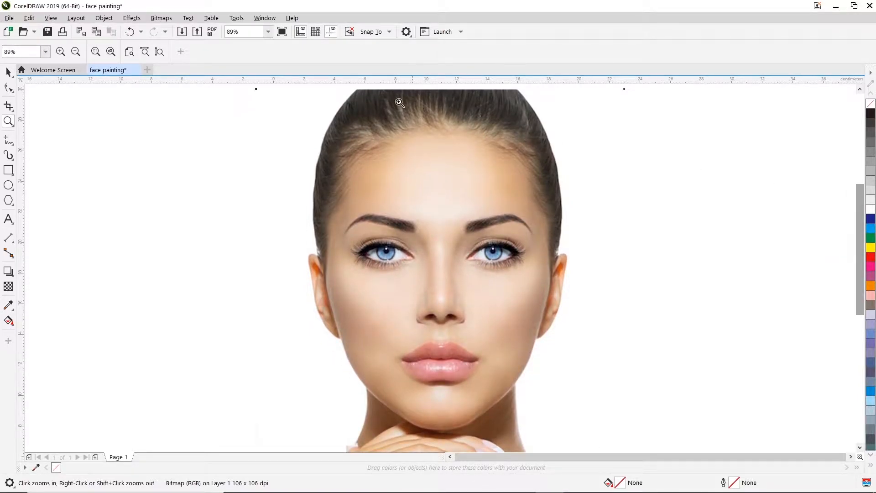
{"action": "left_click", "coordinate": [8, 71]}
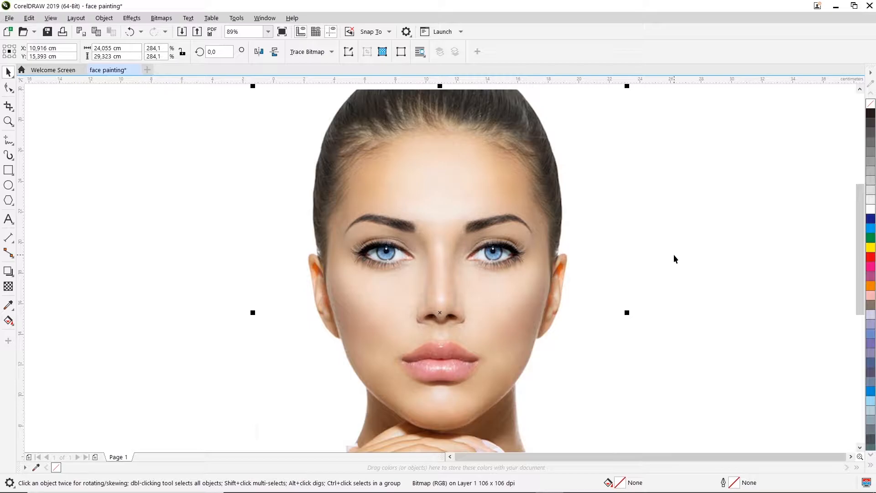
- Place the face-paint reference photo e60c2849d9306be255297eb038faabb6 from the Downloads folder face painting into the drawing
{"action": "mouse_move", "coordinate": [442, 488]}
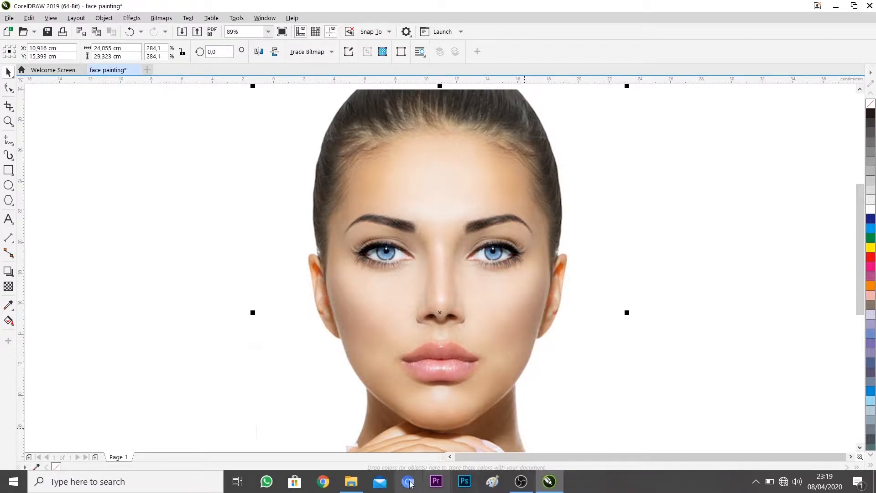
{"action": "left_click", "coordinate": [346, 484]}
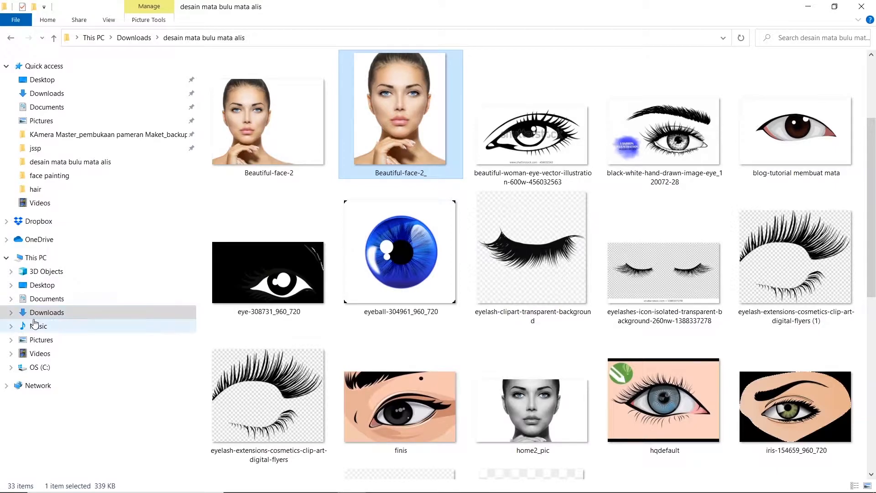
{"action": "left_click", "coordinate": [41, 312]}
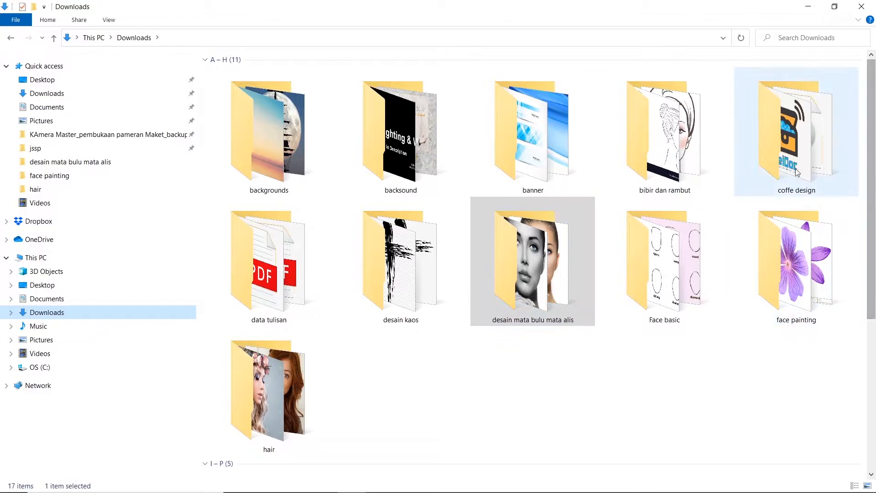
{"action": "left_click", "coordinate": [792, 277]}
{"action": "double_click", "coordinate": [794, 278]}
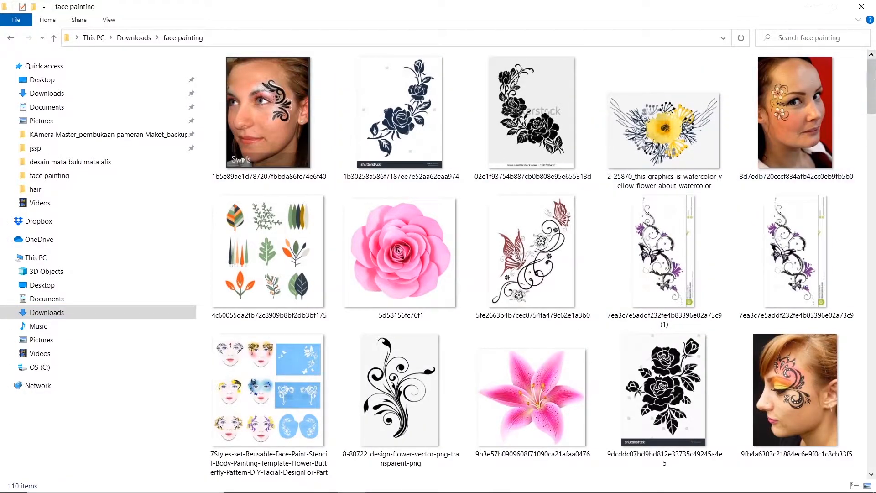
{"action": "scroll", "coordinate": [873, 82], "scroll_direction": "down", "scroll_amount": 1}
{"action": "left_click_drag", "start_coordinate": [874, 82], "coordinate": [874, 251]}
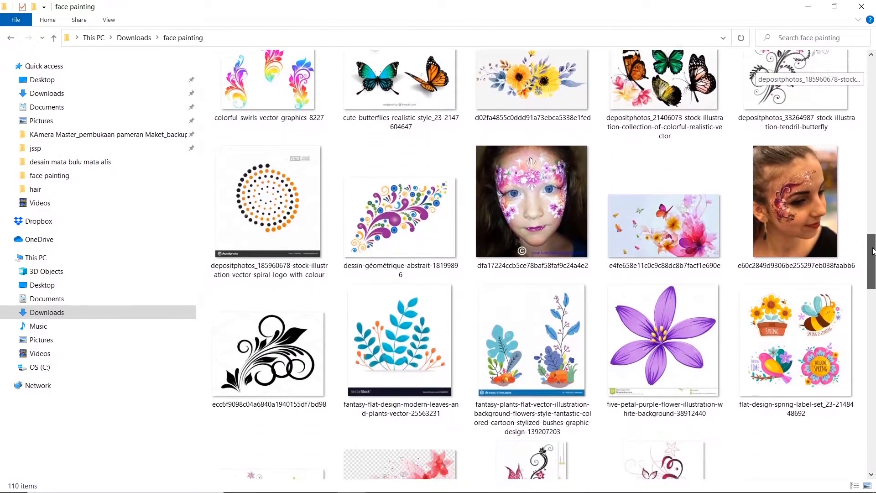
{"action": "left_click", "coordinate": [785, 189]}
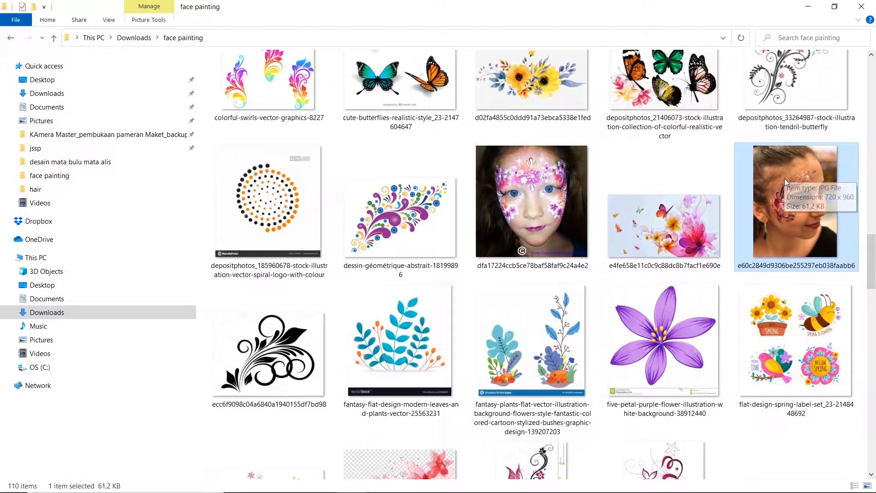
{"action": "left_click_drag", "start_coordinate": [785, 178], "coordinate": [785, 227]}
{"action": "mouse_move", "coordinate": [719, 337]}
{"action": "left_mouse_down"}
{"action": "mouse_move", "coordinate": [486, 456]}
{"action": "mouse_move", "coordinate": [465, 479]}
{"action": "mouse_move", "coordinate": [638, 315]}
{"action": "mouse_move", "coordinate": [591, 401]}
{"action": "mouse_move", "coordinate": [593, 474]}
{"action": "mouse_move", "coordinate": [551, 487]}
{"action": "mouse_move", "coordinate": [625, 313]}
{"action": "mouse_move", "coordinate": [707, 236]}
{"action": "left_mouse_up"}
{"action": "scroll", "coordinate": [706, 236], "scroll_direction": "down", "scroll_amount": 2}
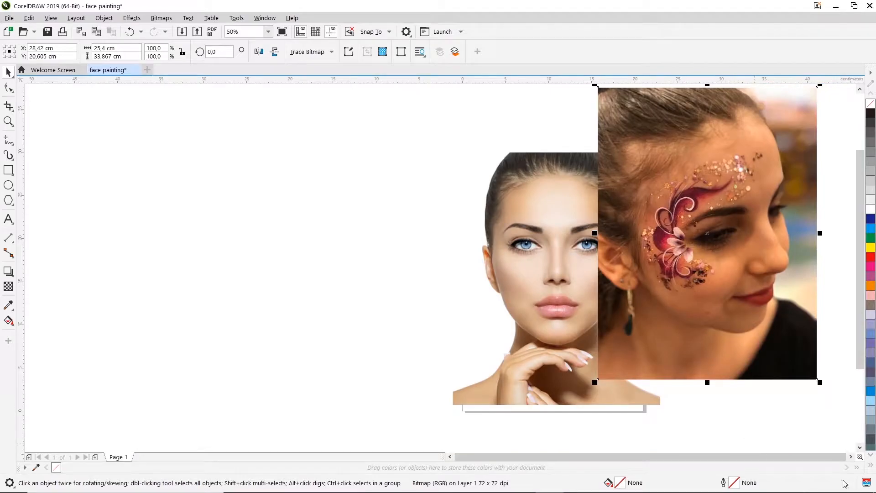
- Move the face-paint reference photo beside the portrait, clear of it, centred at about X 37.4 cm, Y 16.8 cm
{"action": "left_click", "coordinate": [852, 455]}
{"action": "left_click", "coordinate": [852, 455]}
{"action": "left_click", "coordinate": [852, 456]}
{"action": "left_click_drag", "start_coordinate": [490, 250], "coordinate": [582, 277]}
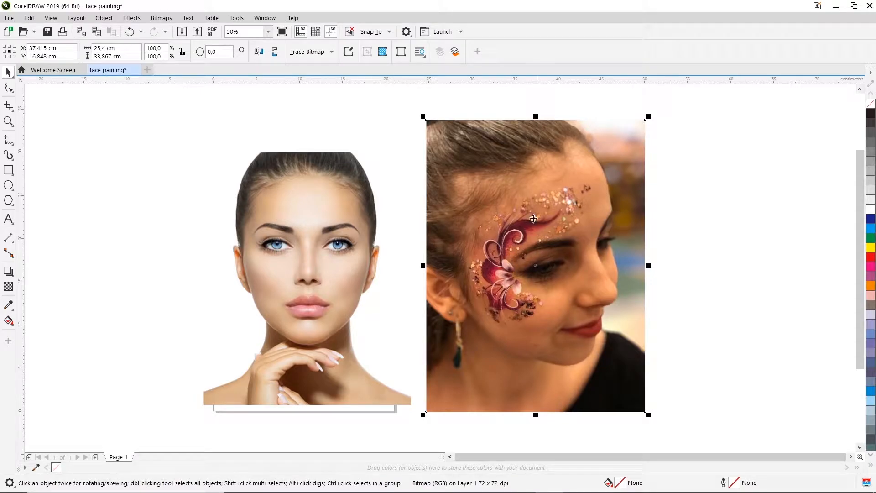
- Draw an upright ellipse about 0.86 cm wide and 1.6 cm tall between the uppermost white petal and the eye
{"action": "left_click", "coordinate": [8, 121]}
{"action": "mouse_move", "coordinate": [440, 152]}
{"action": "left_mouse_down"}
{"action": "mouse_move", "coordinate": [616, 338]}
{"action": "mouse_move", "coordinate": [630, 336]}
{"action": "left_mouse_up"}
{"action": "left_click_drag", "start_coordinate": [860, 204], "coordinate": [860, 216]}
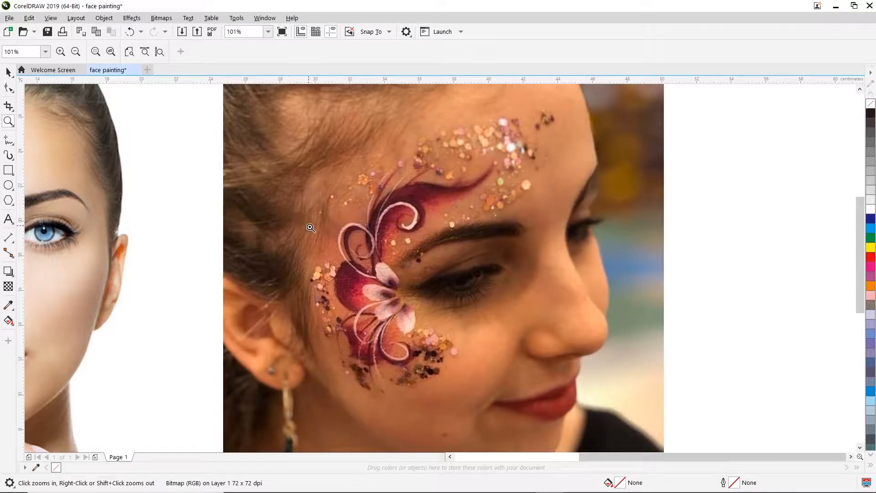
{"action": "mouse_move", "coordinate": [293, 145]}
{"action": "left_mouse_down"}
{"action": "mouse_move", "coordinate": [465, 310]}
{"action": "mouse_move", "coordinate": [502, 401]}
{"action": "mouse_move", "coordinate": [538, 405]}
{"action": "left_mouse_up"}
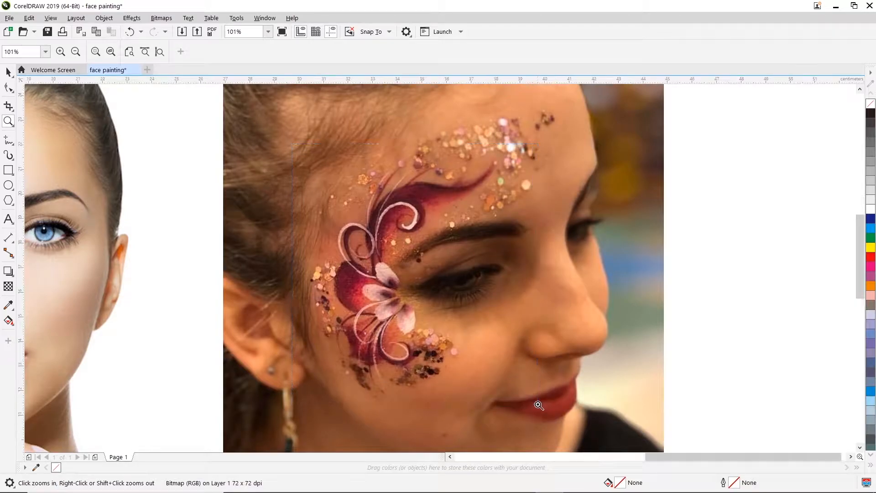
{"action": "left_click_drag", "start_coordinate": [859, 256], "coordinate": [859, 260]}
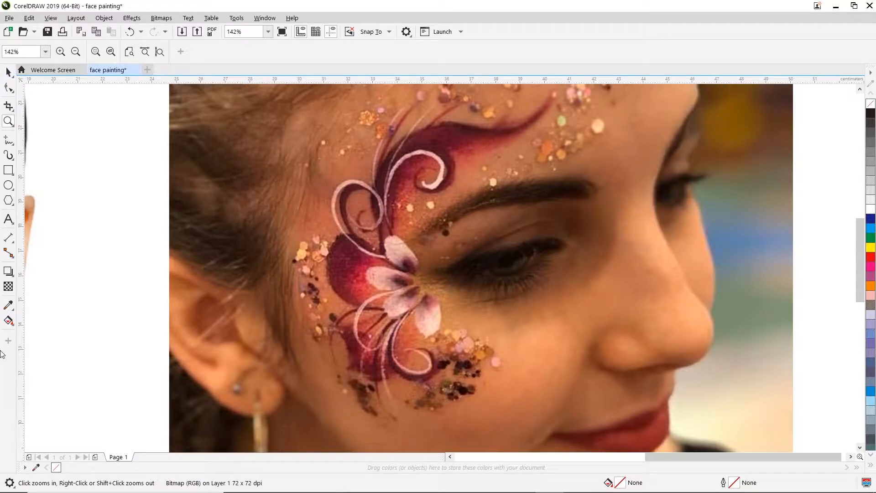
{"action": "left_click", "coordinate": [16, 147]}
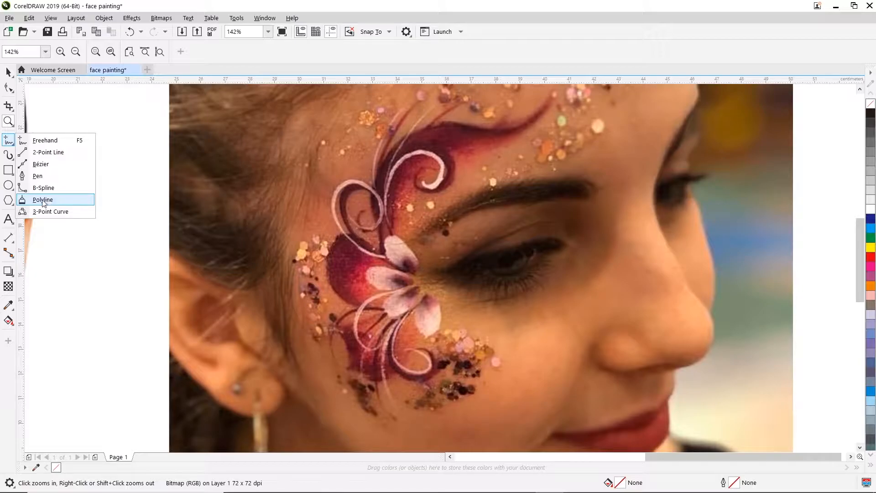
{"action": "left_click", "coordinate": [43, 203]}
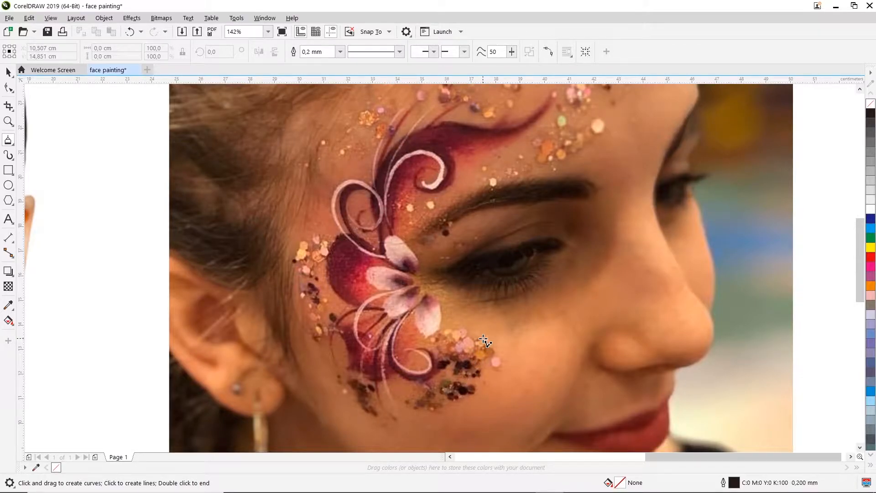
{"action": "scroll", "coordinate": [424, 340], "scroll_direction": "up", "scroll_amount": 2}
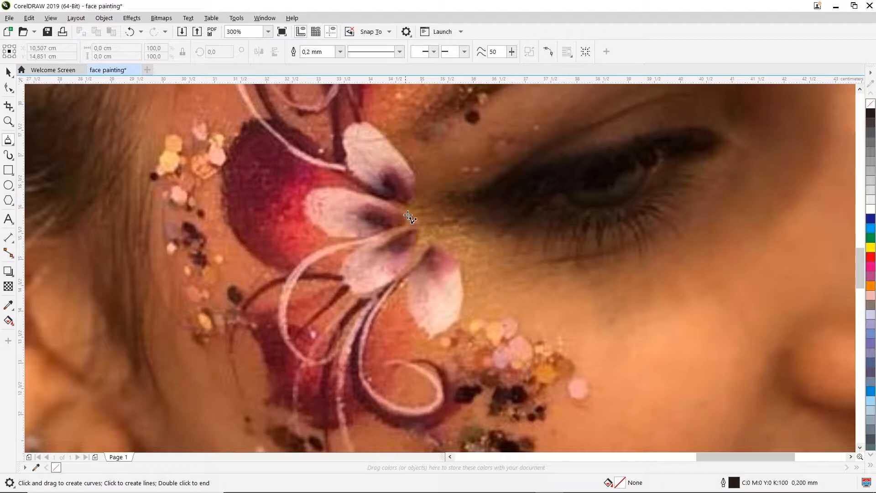
{"action": "left_click", "coordinate": [8, 185]}
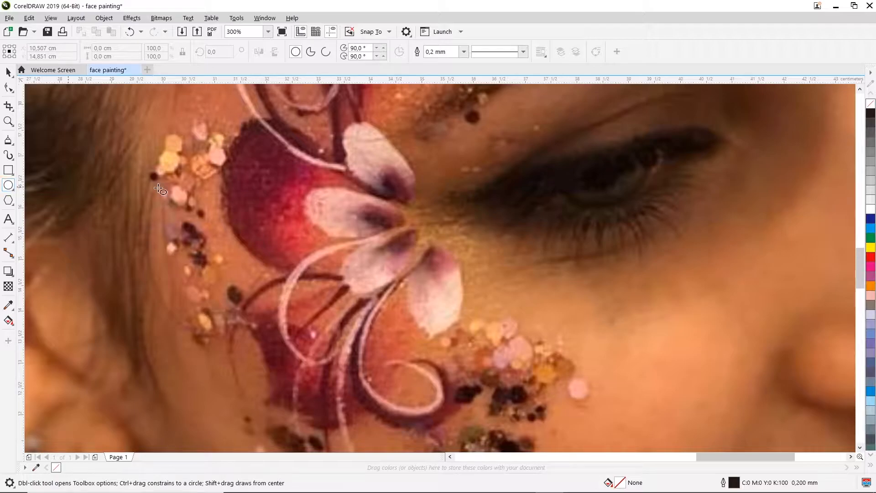
{"action": "mouse_move", "coordinate": [422, 118]}
{"action": "left_mouse_down"}
{"action": "mouse_move", "coordinate": [426, 144]}
{"action": "mouse_move", "coordinate": [456, 198]}
{"action": "mouse_move", "coordinate": [454, 172]}
{"action": "mouse_move", "coordinate": [461, 195]}
{"action": "mouse_move", "coordinate": [442, 180]}
{"action": "mouse_move", "coordinate": [461, 193]}
{"action": "mouse_move", "coordinate": [409, 178]}
{"action": "mouse_move", "coordinate": [498, 191]}
{"action": "mouse_move", "coordinate": [464, 190]}
{"action": "mouse_move", "coordinate": [439, 157]}
{"action": "mouse_move", "coordinate": [469, 190]}
{"action": "mouse_move", "coordinate": [470, 204]}
{"action": "left_mouse_up"}
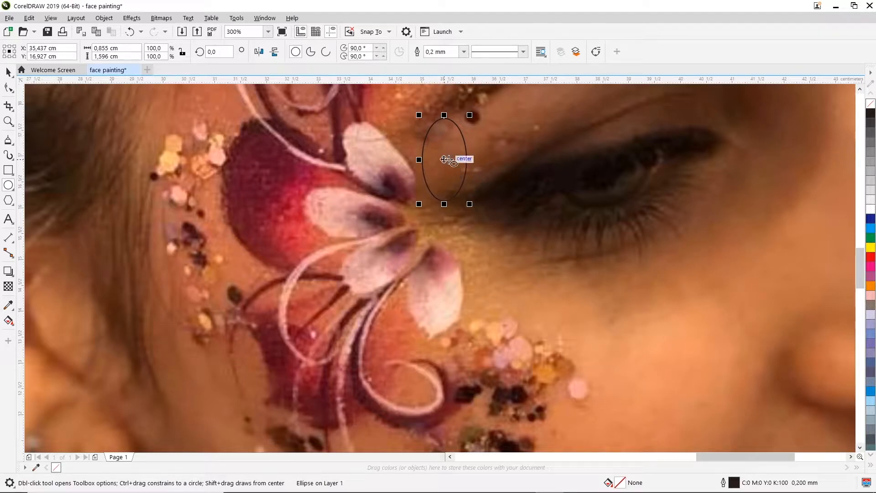
- Rotate the ellipse to about 42.3° and move it over the uppermost white petal of the painted flower
{"action": "left_click", "coordinate": [8, 72]}
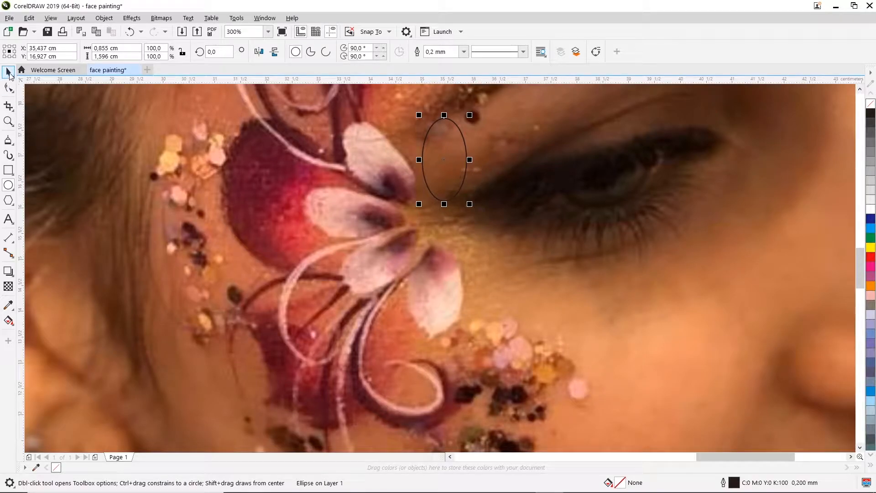
{"action": "left_click", "coordinate": [444, 160]}
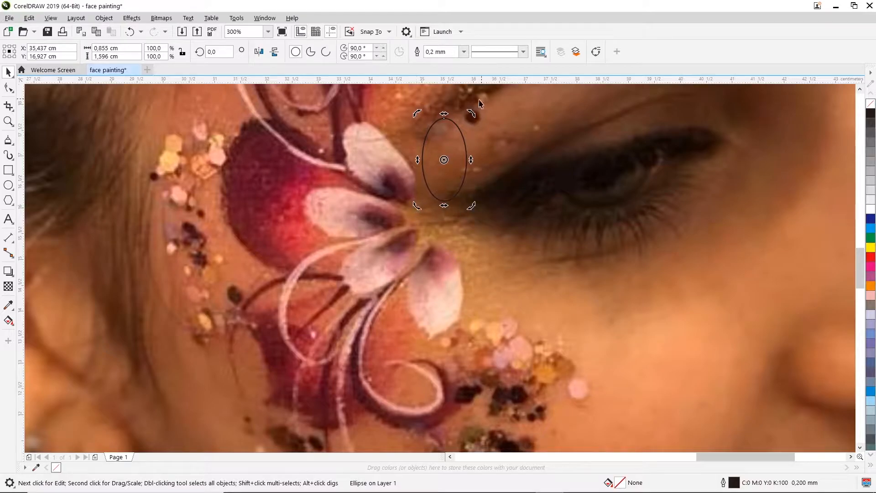
{"action": "left_click_drag", "start_coordinate": [471, 114], "coordinate": [450, 111]}
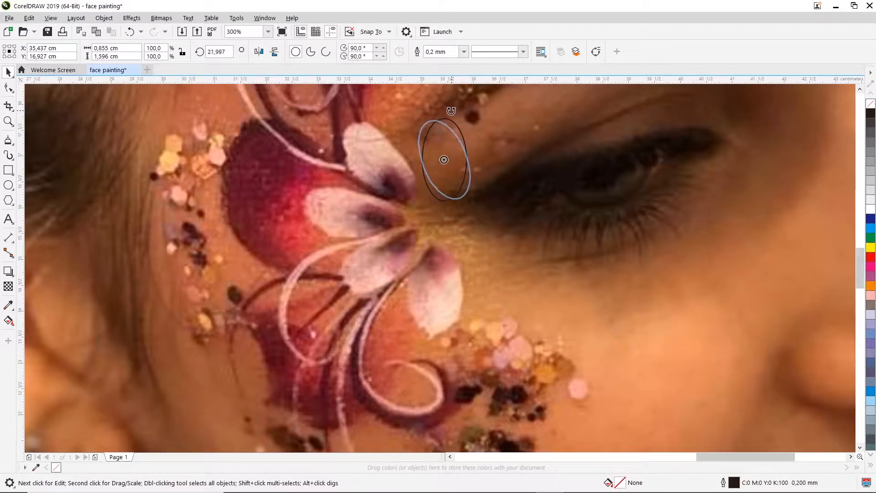
{"action": "left_click_drag", "start_coordinate": [447, 111], "coordinate": [448, 112]}
{"action": "left_click", "coordinate": [442, 158]}
{"action": "left_click_drag", "start_coordinate": [441, 160], "coordinate": [376, 159]}
{"action": "left_click", "coordinate": [393, 142]}
{"action": "left_click_drag", "start_coordinate": [409, 116], "coordinate": [401, 111]}
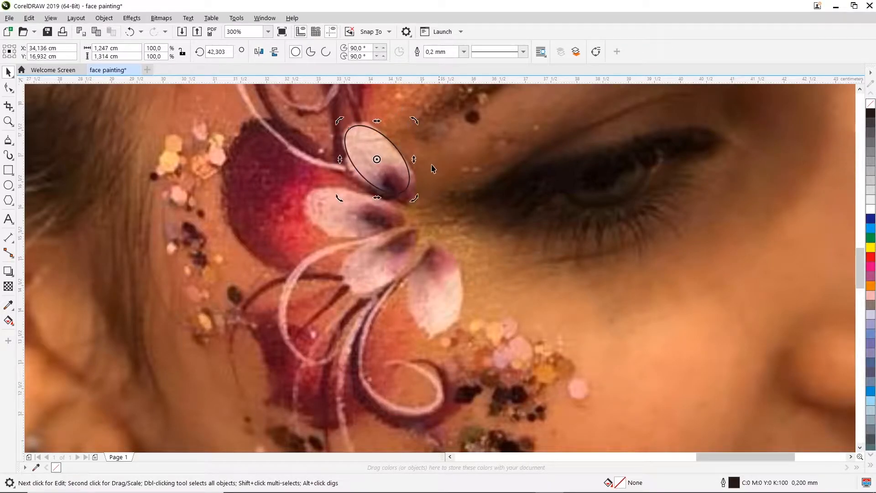
{"action": "left_click", "coordinate": [383, 153]}
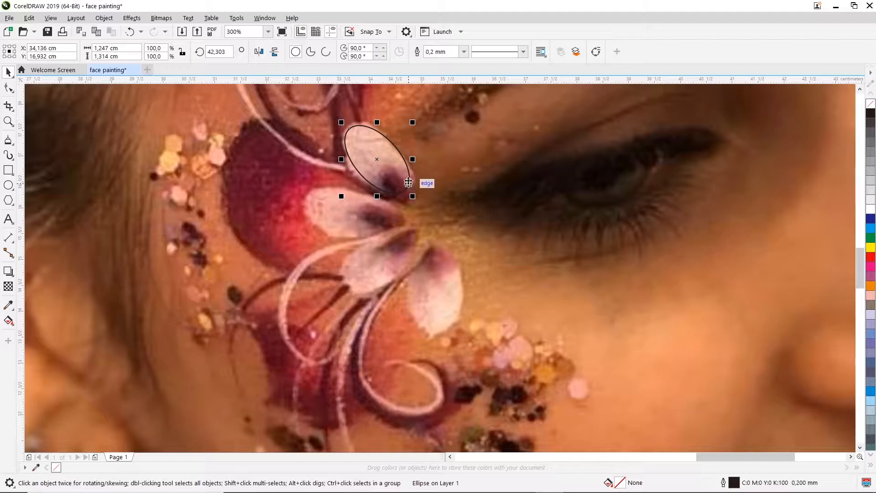
- Enlarge the ellipse over the uppermost white petal to about 1.37 cm by 1.45 cm overall so it covers the petal
{"action": "left_click", "coordinate": [380, 158]}
{"action": "left_click", "coordinate": [382, 153]}
{"action": "left_click_drag", "start_coordinate": [341, 122], "coordinate": [333, 117]}
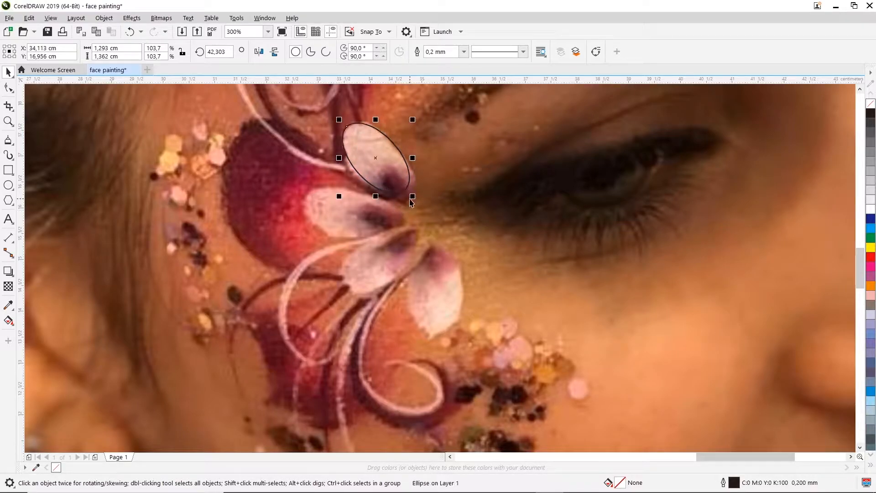
{"action": "left_click_drag", "start_coordinate": [413, 196], "coordinate": [417, 201]}
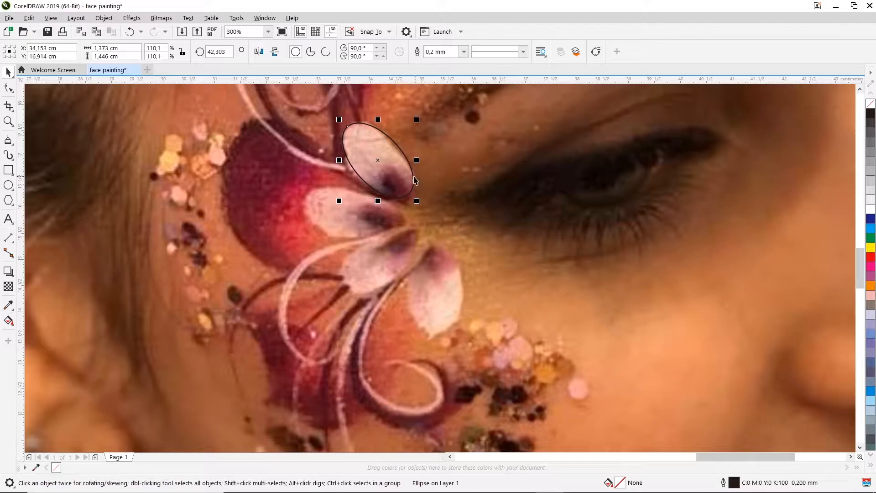
{"action": "left_click", "coordinate": [468, 152]}
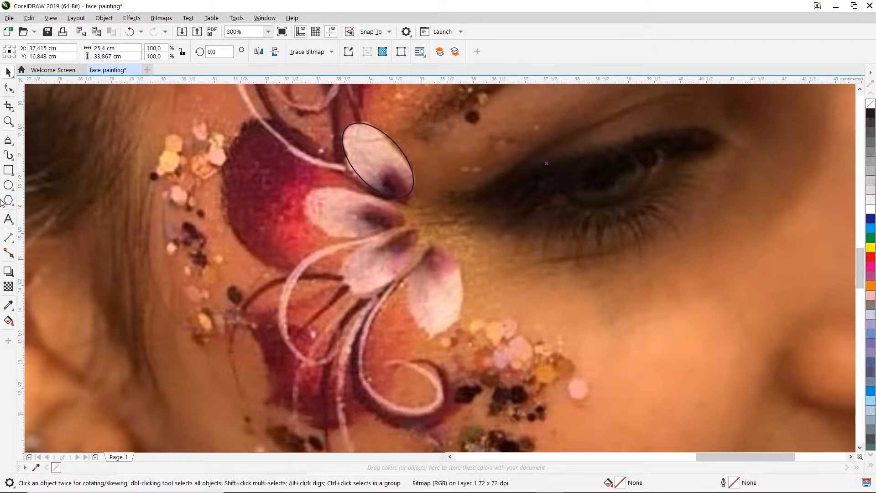
- Trace the second white petal with an ellipse about 0.94 cm by 1.69 cm, rotated to about 79.4°
{"action": "left_click", "coordinate": [8, 185]}
{"action": "left_click_drag", "start_coordinate": [437, 142], "coordinate": [485, 230]}
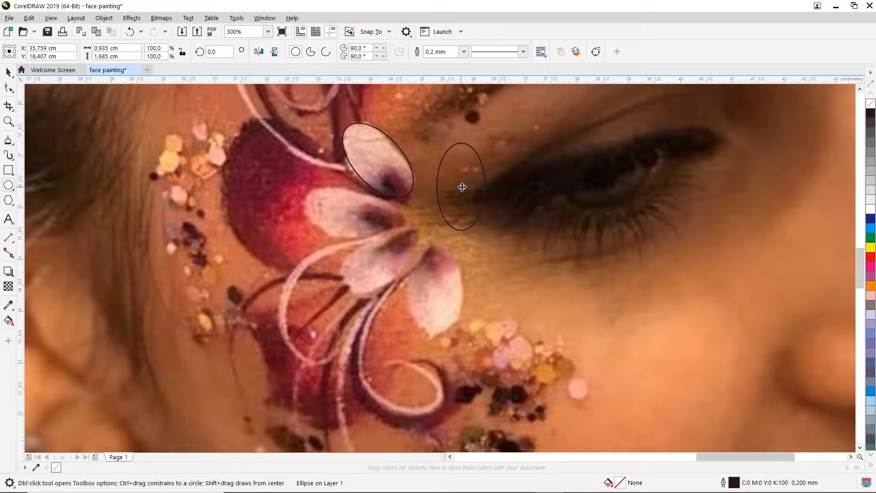
{"action": "left_click_drag", "start_coordinate": [490, 138], "coordinate": [413, 145]}
{"action": "left_click", "coordinate": [476, 194]}
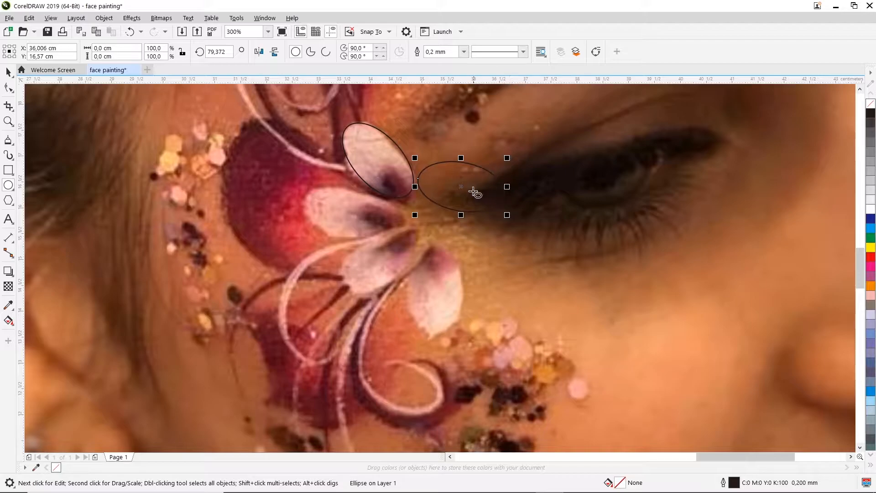
{"action": "left_click_drag", "start_coordinate": [460, 187], "coordinate": [345, 210]}
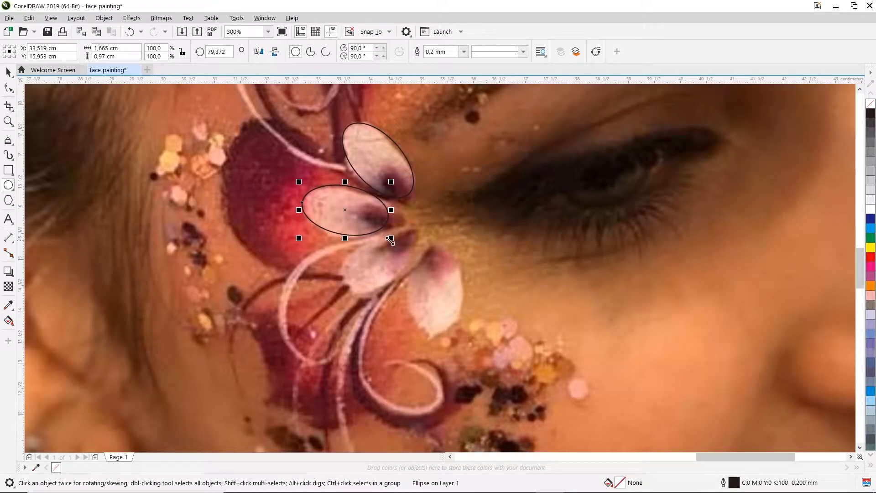
- Scale the second petal's ellipse to about 104.5% so it extends towards the petal's dark inner end
{"action": "left_click_drag", "start_coordinate": [390, 239], "coordinate": [403, 244]}
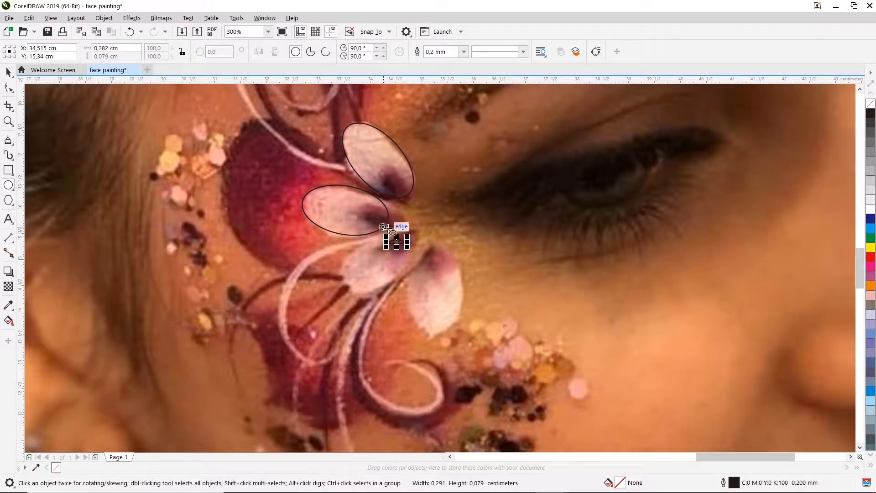
{"action": "key", "text": "Escape"}
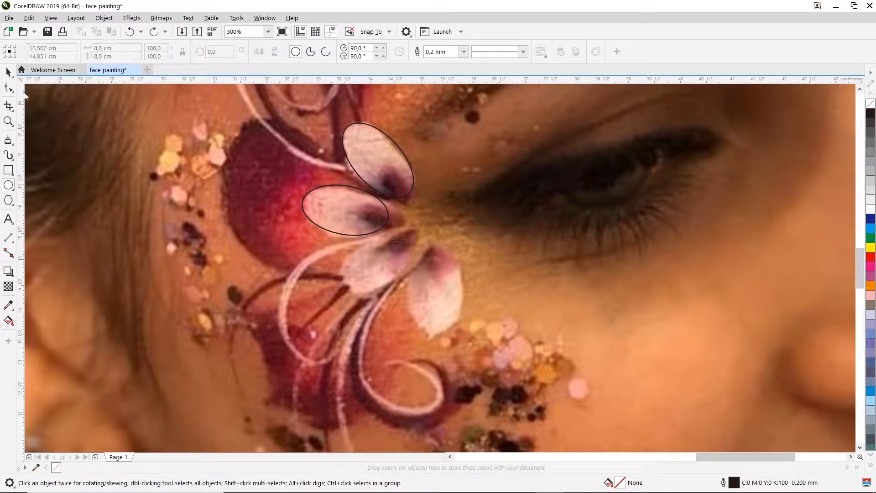
{"action": "left_click", "coordinate": [9, 72]}
{"action": "left_click", "coordinate": [358, 203]}
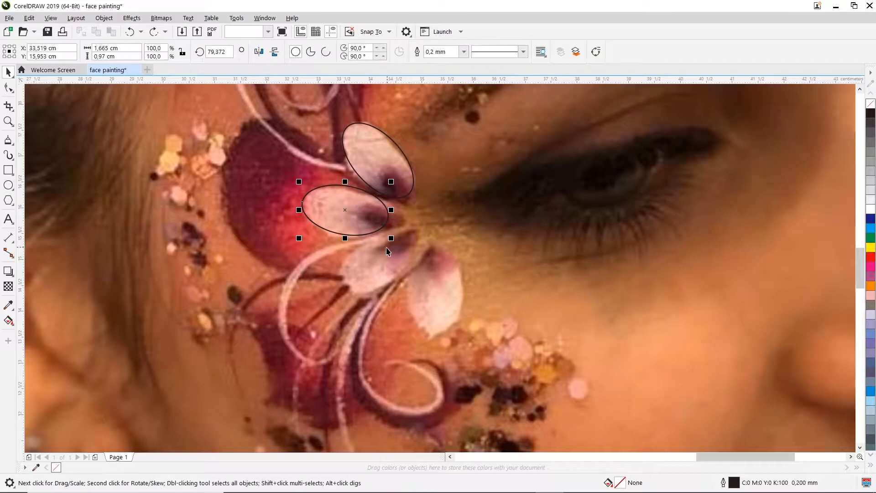
{"action": "left_click_drag", "start_coordinate": [386, 238], "coordinate": [414, 258]}
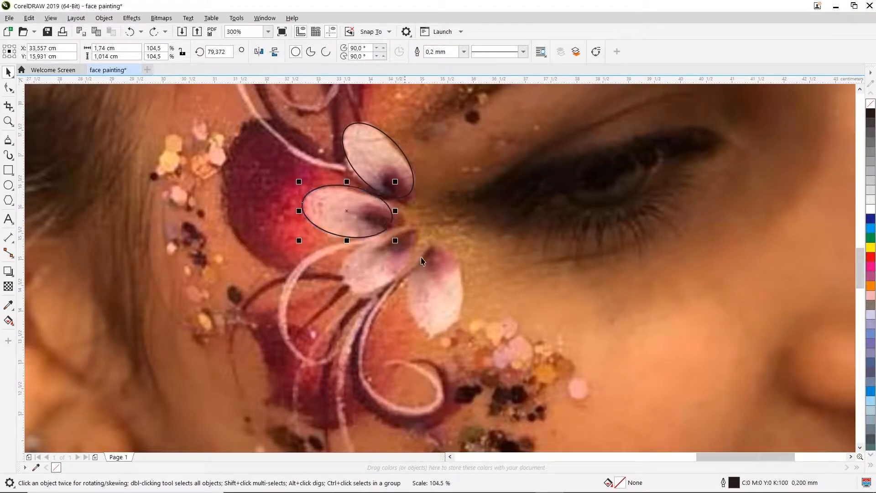
{"action": "left_click", "coordinate": [433, 239]}
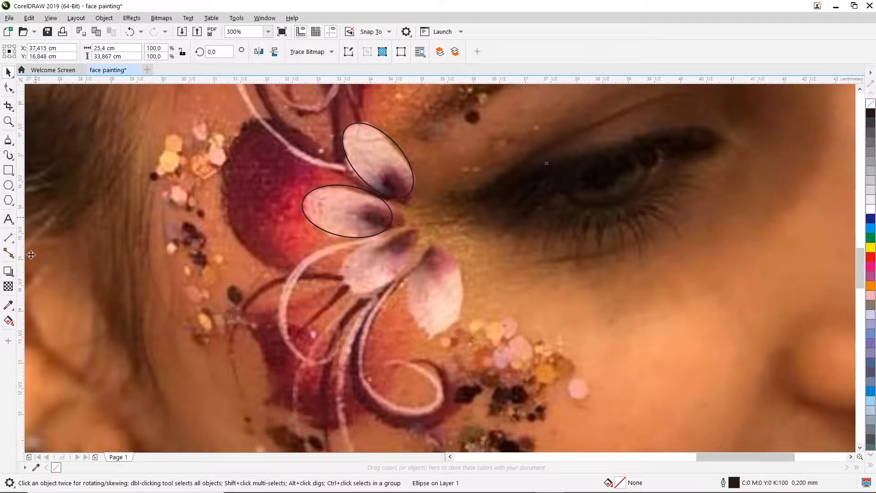
- Draw an upright ellipse about 0.91 cm wide and 1.68 cm tall and move it over the third white petal
{"action": "left_click", "coordinate": [8, 186]}
{"action": "left_click_drag", "start_coordinate": [477, 147], "coordinate": [527, 236]}
{"action": "left_click_drag", "start_coordinate": [501, 191], "coordinate": [388, 255]}
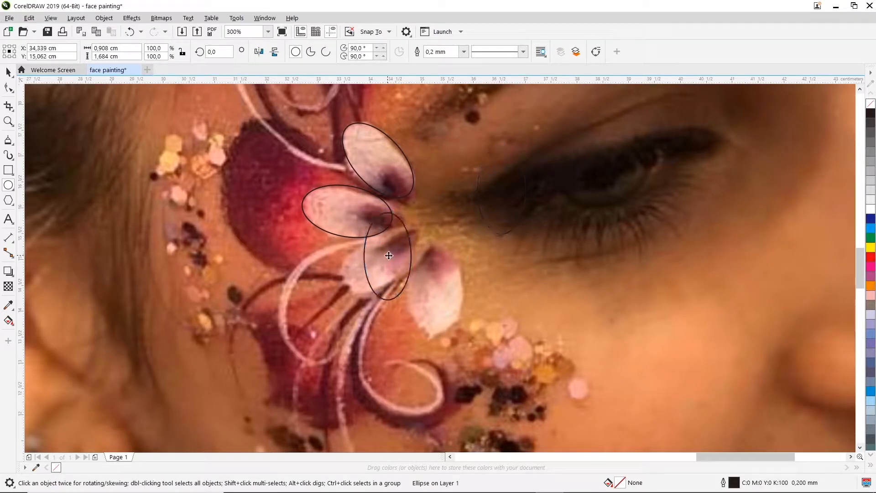
- Rotate the ellipse to follow the third petal's slant and shift it slightly to fit the petal
{"action": "left_click", "coordinate": [387, 256]}
{"action": "left_click_drag", "start_coordinate": [415, 207], "coordinate": [488, 241]}
{"action": "left_click", "coordinate": [400, 250]}
{"action": "left_click_drag", "start_coordinate": [387, 256], "coordinate": [381, 261]}
{"action": "left_click", "coordinate": [447, 220]}
{"action": "left_click", "coordinate": [395, 270]}
- Place an upright ellipse about 0.88 cm by 1.49 cm over the lowest white petal and enlarge it to about 107%
{"action": "left_click_drag", "start_coordinate": [444, 191], "coordinate": [492, 269]}
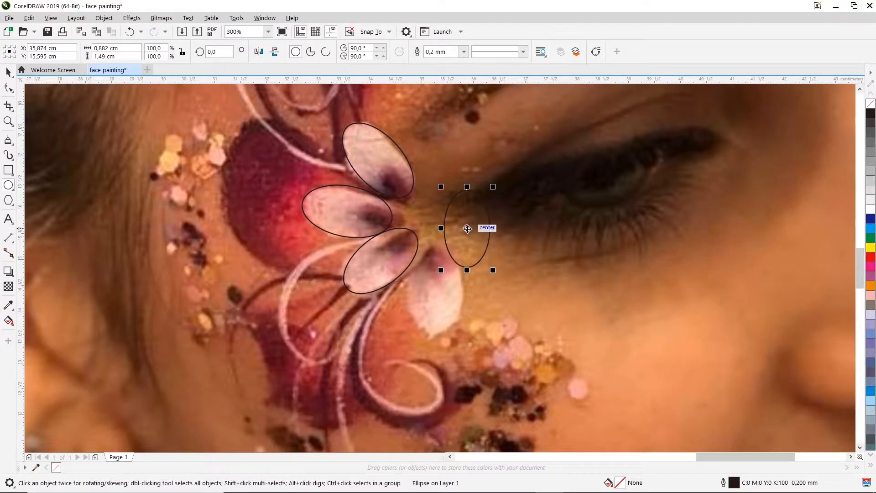
{"action": "left_click_drag", "start_coordinate": [467, 228], "coordinate": [437, 289]}
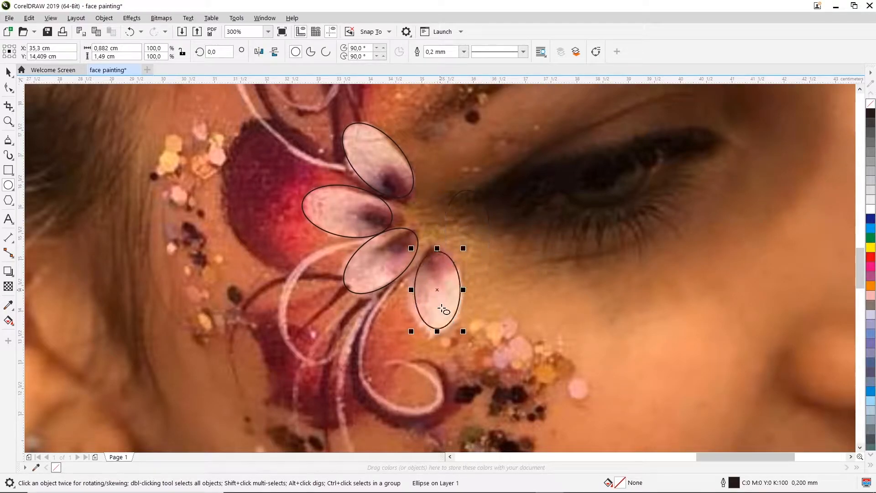
{"action": "left_click_drag", "start_coordinate": [411, 331], "coordinate": [407, 338]}
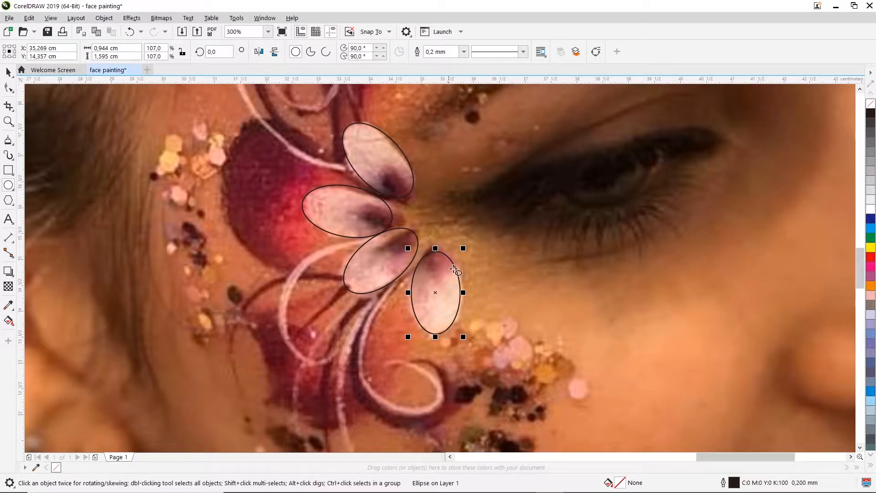
{"action": "left_click", "coordinate": [478, 250]}
{"action": "left_click", "coordinate": [260, 235]}
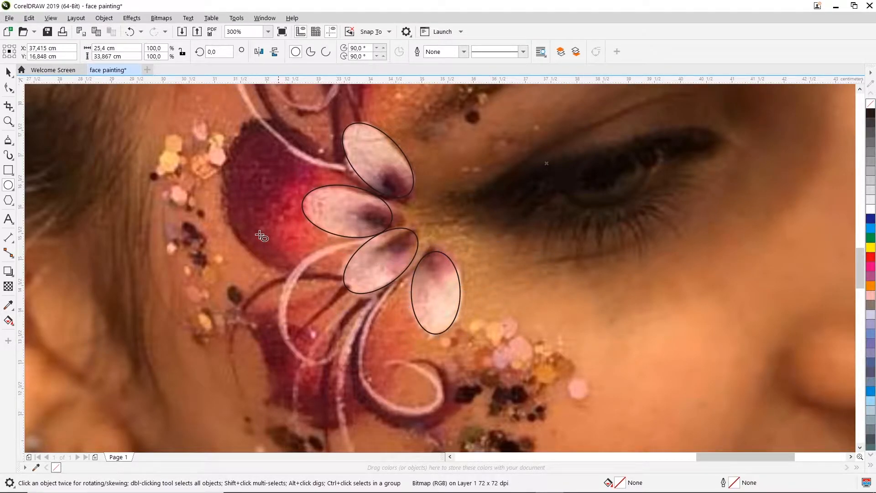
- Draw a small upright ellipse about 0.54 cm wide and 0.8 cm tall between the uppermost petal and the eye
{"action": "scroll", "coordinate": [256, 281], "scroll_direction": "down", "scroll_amount": 2}
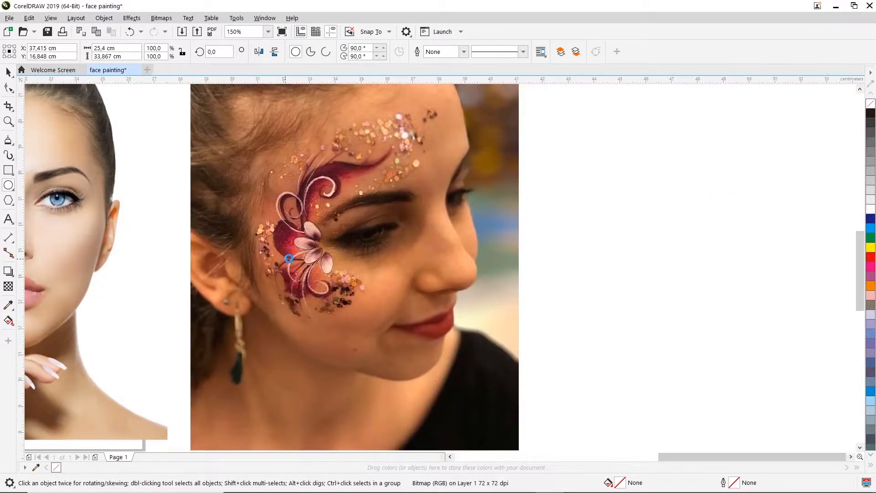
{"action": "scroll", "coordinate": [308, 250], "scroll_direction": "up", "scroll_amount": 2}
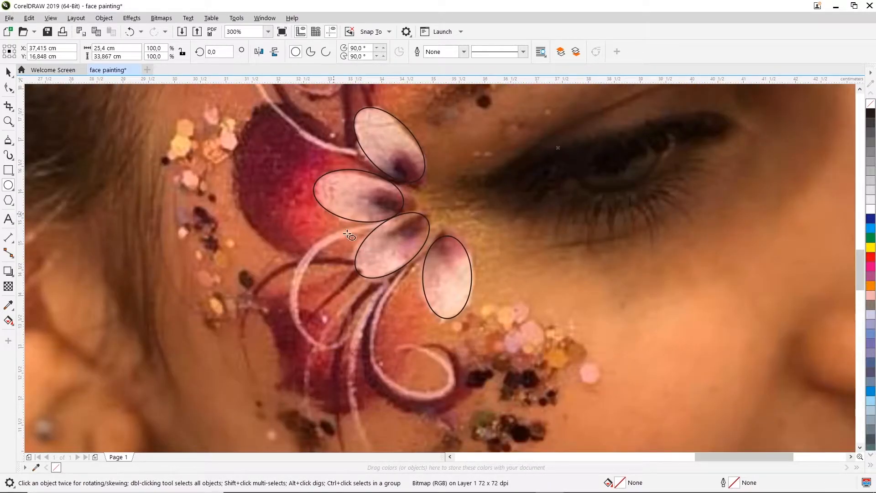
{"action": "left_click", "coordinate": [9, 72]}
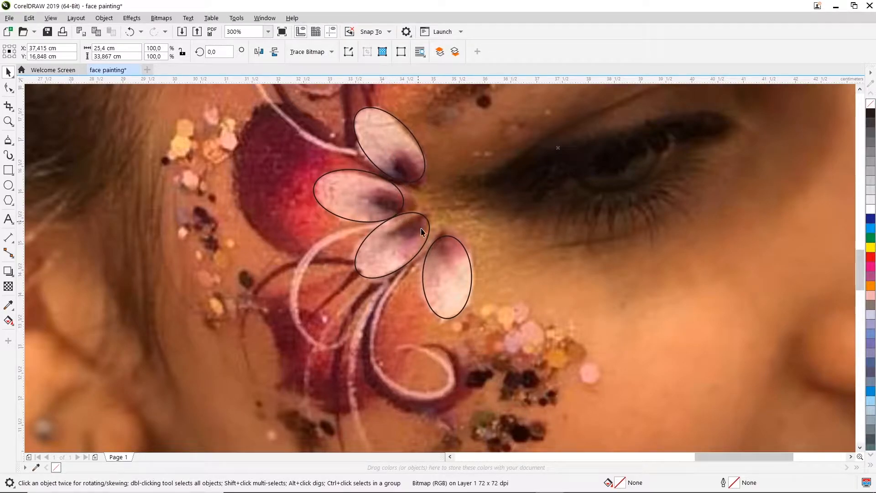
{"action": "left_click", "coordinate": [7, 186]}
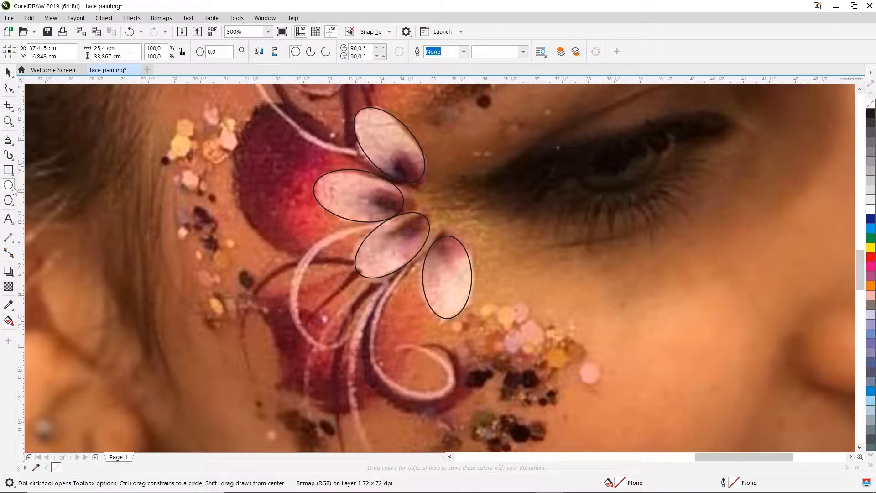
{"action": "left_click_drag", "start_coordinate": [466, 122], "coordinate": [496, 165]}
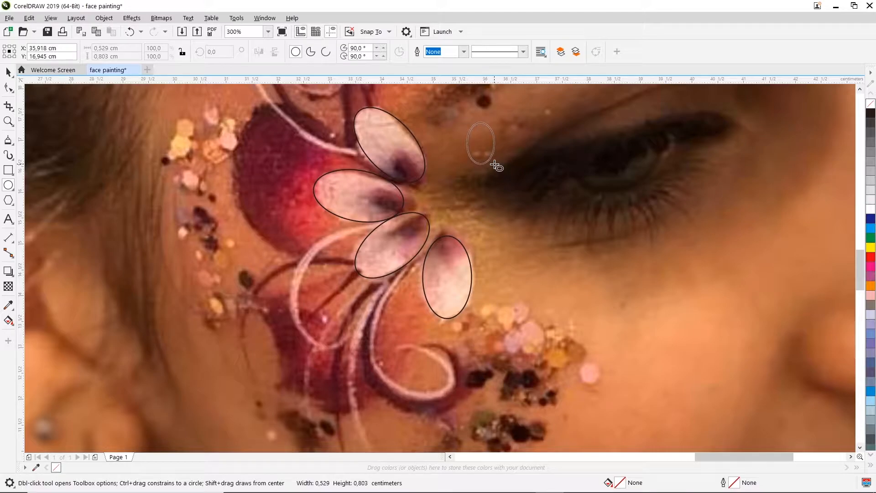
{"action": "left_click_drag", "start_coordinate": [496, 165], "coordinate": [495, 165]}
- Move the small ellipse onto the dark inner end of the uppermost petal and rotate it to about 38.6°
{"action": "left_click", "coordinate": [481, 144]}
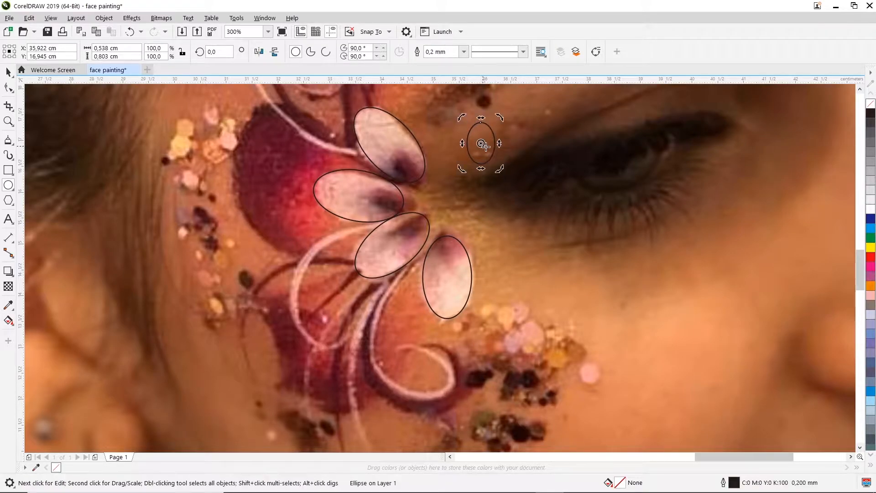
{"action": "left_click_drag", "start_coordinate": [499, 119], "coordinate": [484, 115]}
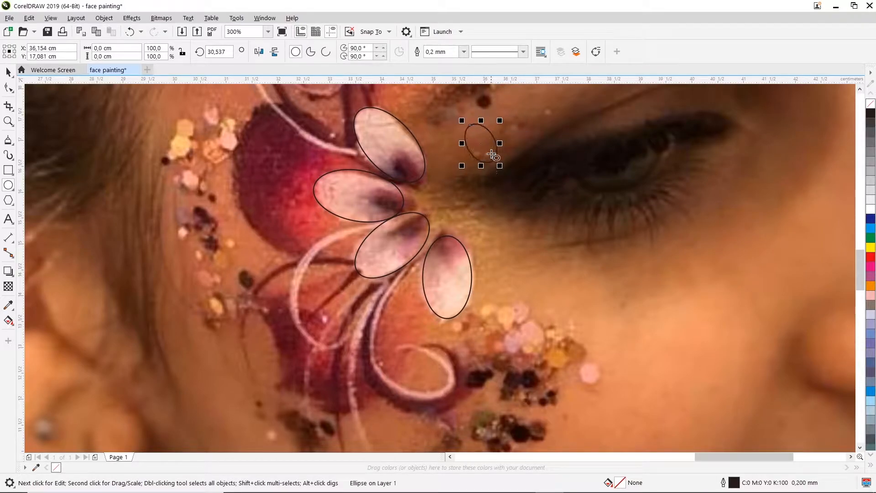
{"action": "left_click_drag", "start_coordinate": [469, 143], "coordinate": [405, 164]}
{"action": "scroll", "coordinate": [408, 161], "scroll_direction": "up", "scroll_amount": 2}
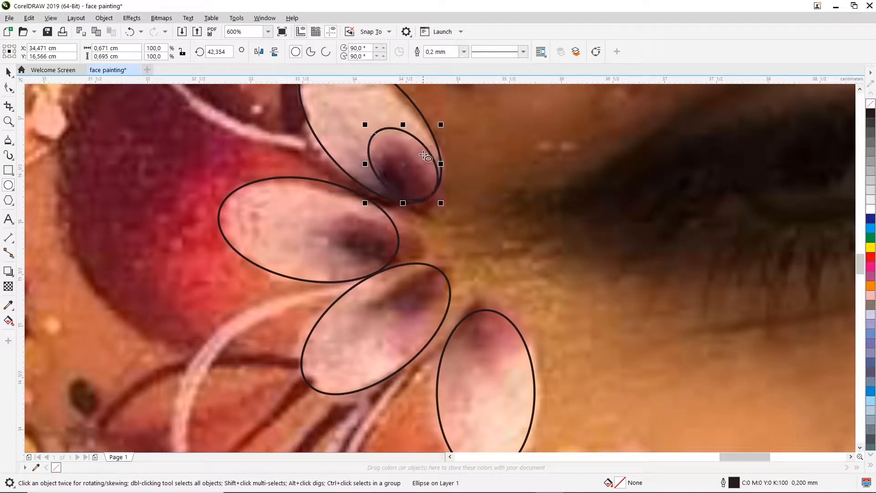
{"action": "left_click", "coordinate": [402, 163]}
{"action": "left_click", "coordinate": [404, 164]}
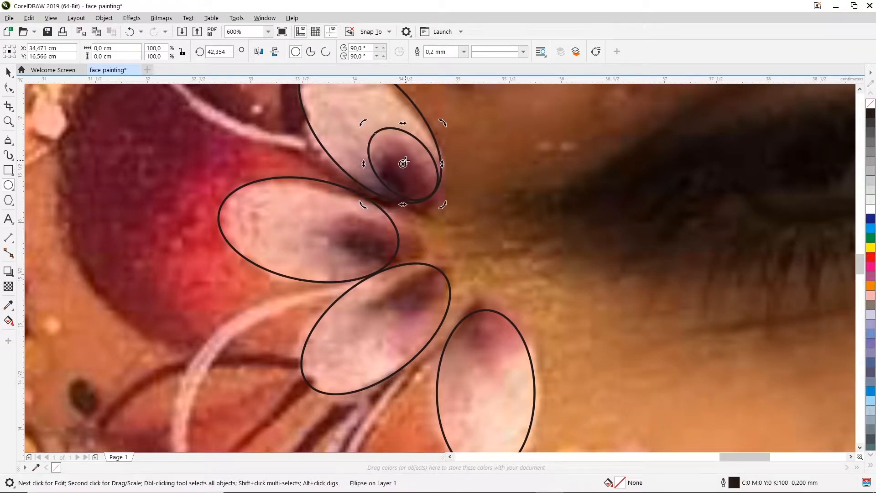
{"action": "left_click_drag", "start_coordinate": [441, 123], "coordinate": [447, 125]}
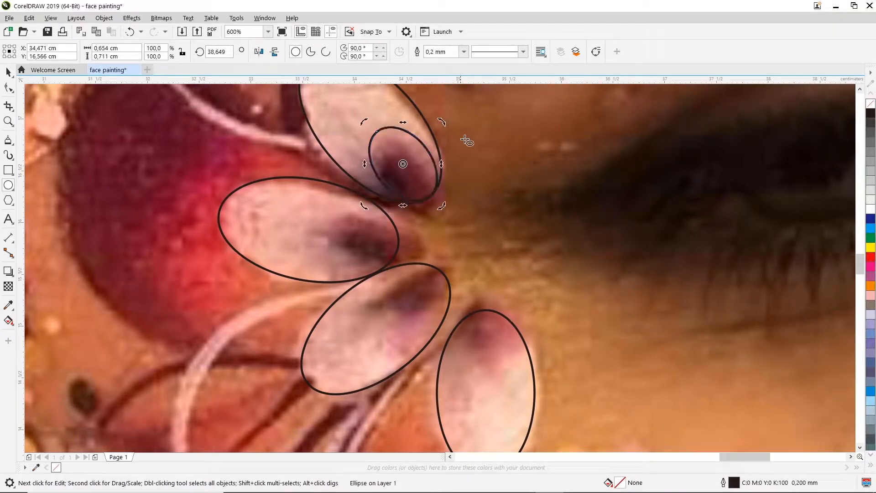
{"action": "left_click", "coordinate": [485, 146]}
- Trace the dark inner end of the second petal with a small ellipse rotated to about 77.1°, about 0.69 cm by 0.5 cm overall
{"action": "scroll", "coordinate": [485, 170], "scroll_direction": "down", "scroll_amount": 2}
{"action": "scroll", "coordinate": [484, 174], "scroll_direction": "down", "scroll_amount": 2}
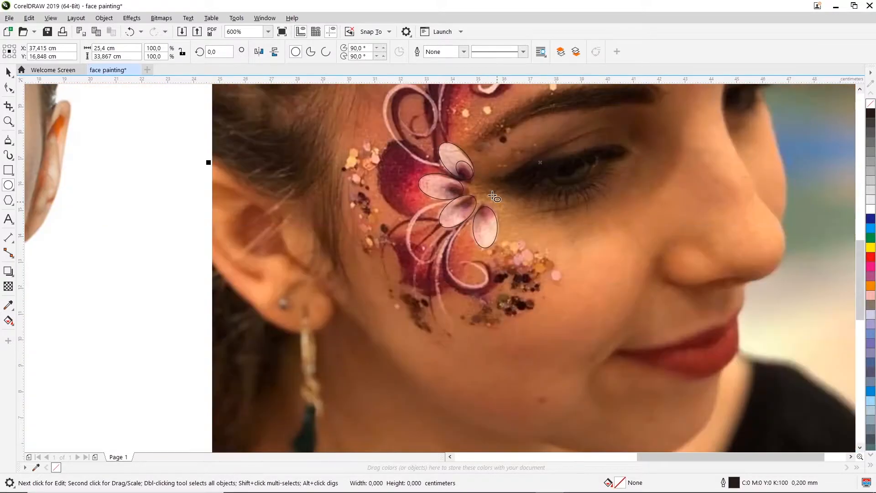
{"action": "scroll", "coordinate": [450, 185], "scroll_direction": "up", "scroll_amount": 5}
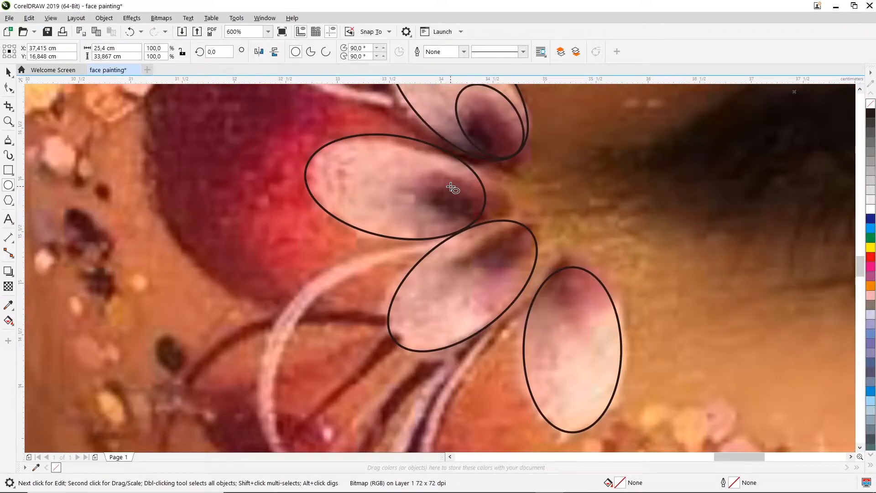
{"action": "left_click_drag", "start_coordinate": [268, 120], "coordinate": [571, 258]}
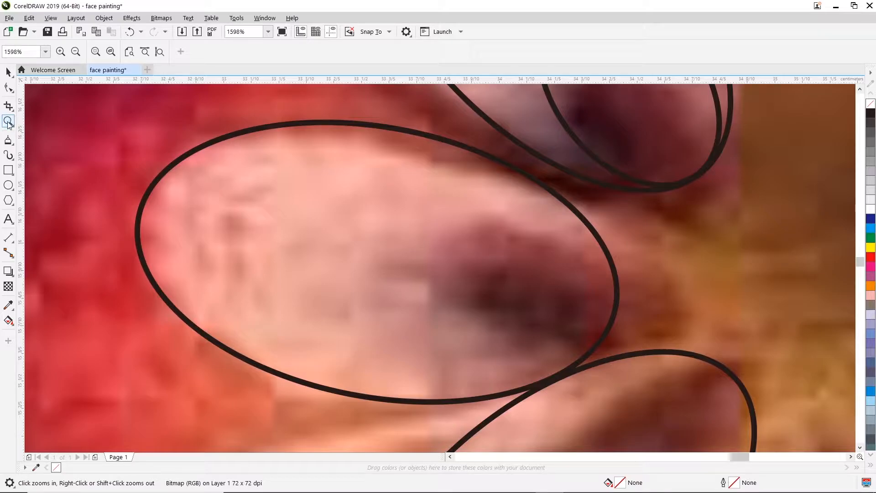
{"action": "right_click", "coordinate": [538, 230]}
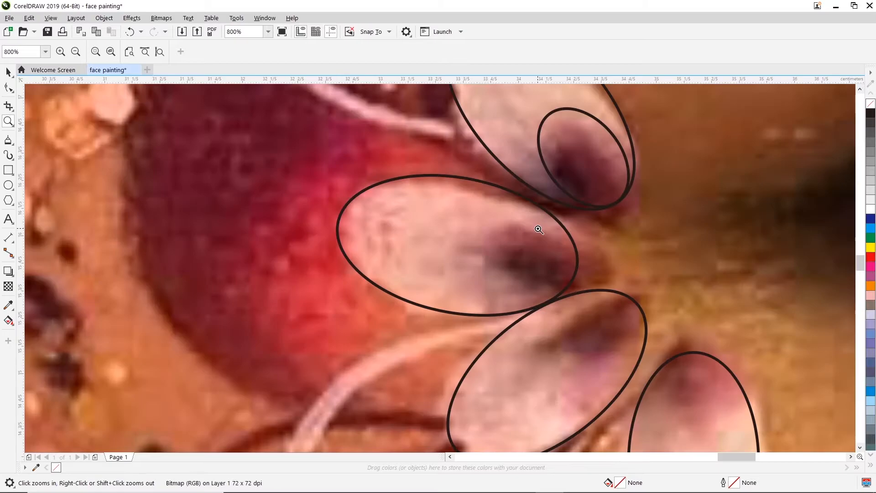
{"action": "right_click", "coordinate": [543, 235]}
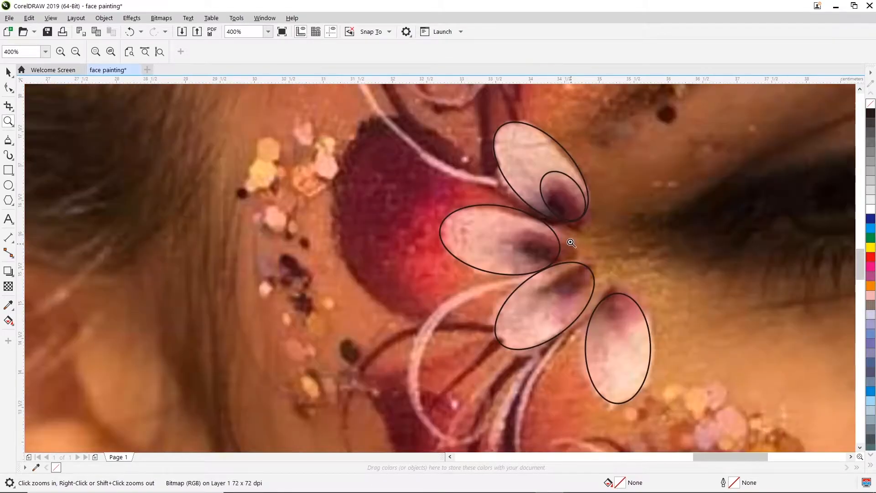
{"action": "left_click", "coordinate": [8, 185]}
{"action": "left_click_drag", "start_coordinate": [610, 203], "coordinate": [645, 255]}
{"action": "left_click", "coordinate": [625, 227]}
{"action": "left_click_drag", "start_coordinate": [646, 201], "coordinate": [533, 246]}
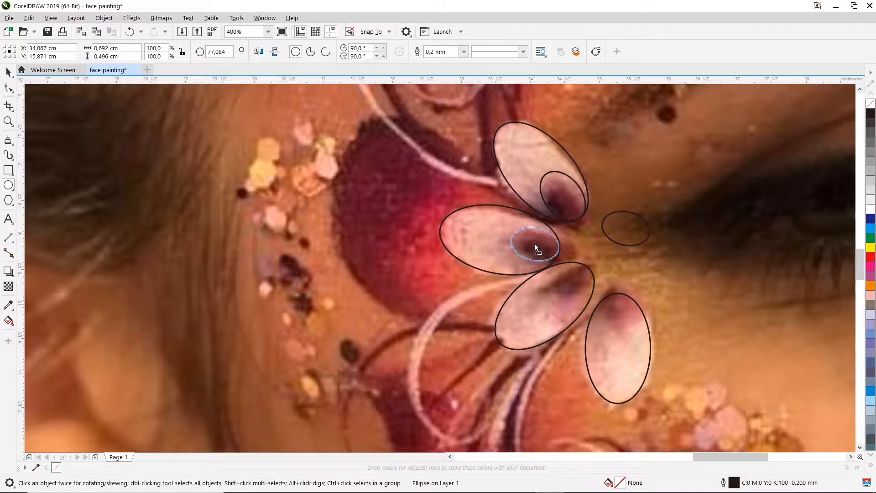
{"action": "left_click_drag", "start_coordinate": [533, 245], "coordinate": [532, 245]}
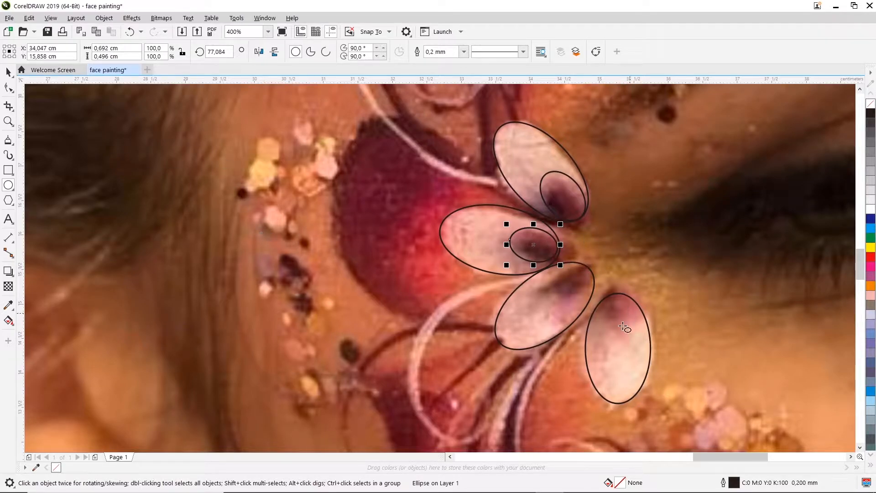
- Fit a small ellipse rotated to about 316.1° over the dark inner end of the third petal, about 0.58 cm by 0.58 cm overall
{"action": "left_click", "coordinate": [9, 186]}
{"action": "left_click_drag", "start_coordinate": [635, 199], "coordinate": [620, 286]}
{"action": "left_click", "coordinate": [570, 289]}
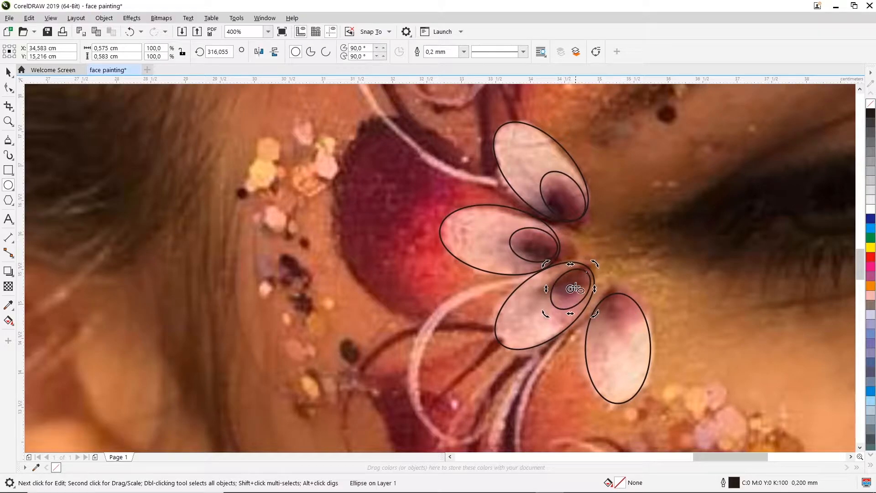
{"action": "left_click", "coordinate": [572, 287]}
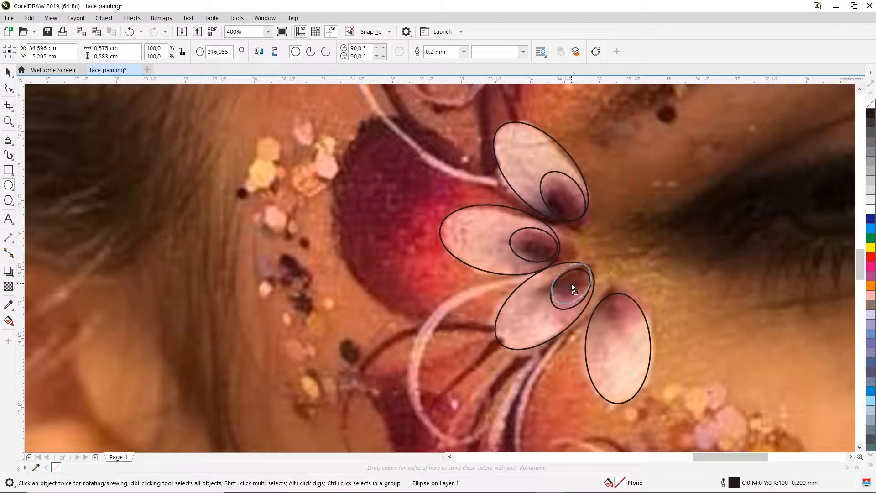
- Nudge the small ellipse slightly upward to centre it over the dark inner end of the third petal
{"action": "scroll", "coordinate": [571, 285], "scroll_direction": "up", "scroll_amount": 1}
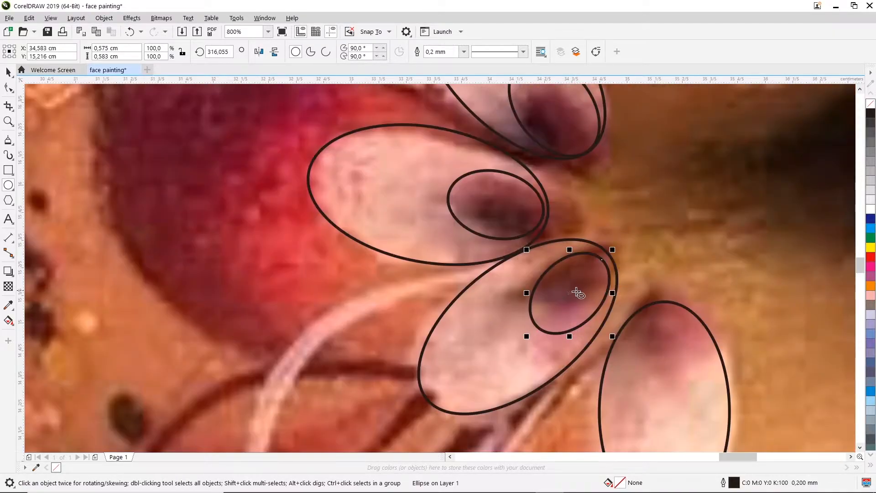
{"action": "left_click_drag", "start_coordinate": [571, 284], "coordinate": [571, 286]}
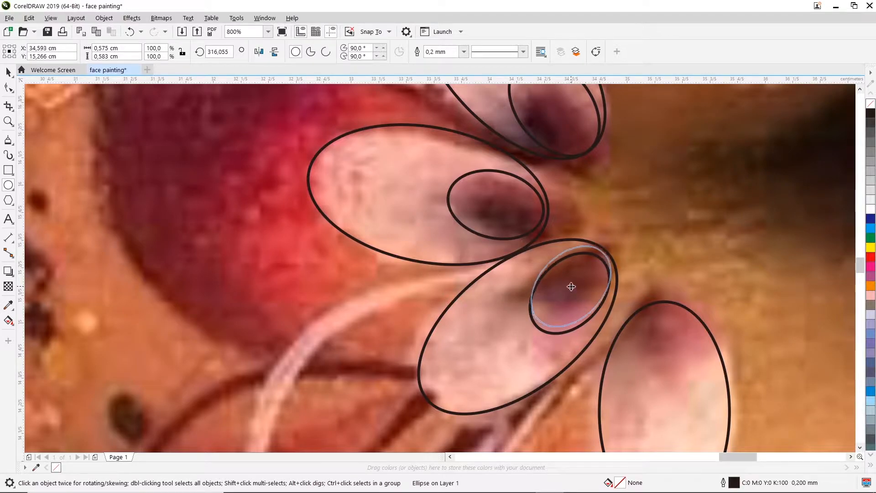
{"action": "scroll", "coordinate": [571, 286], "scroll_direction": "down", "scroll_amount": 2}
{"action": "scroll", "coordinate": [640, 310], "scroll_direction": "up", "scroll_amount": 1}
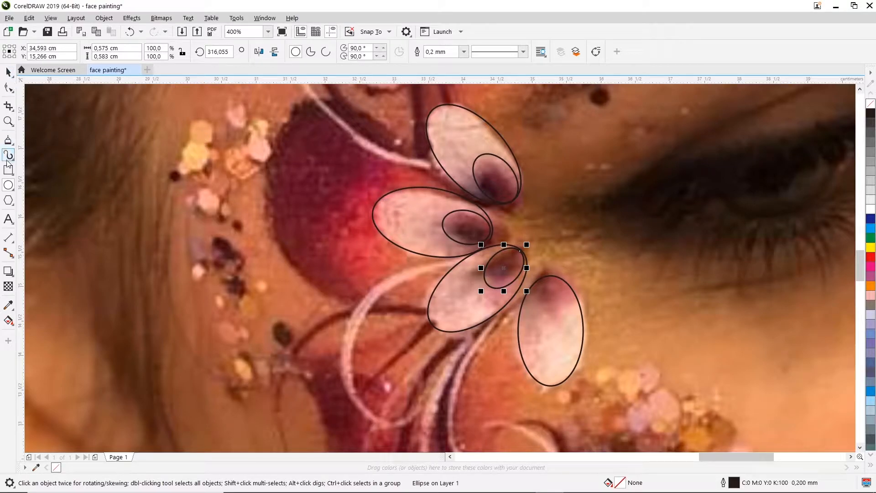
- Trace the dark inner end of the fourth petal with an upright ellipse about 0.48 cm wide and 0.69 cm tall
{"action": "left_click", "coordinate": [9, 185]}
{"action": "left_click_drag", "start_coordinate": [575, 212], "coordinate": [551, 301]}
{"action": "left_click", "coordinate": [593, 236]}
{"action": "left_click", "coordinate": [592, 236]}
{"action": "left_click", "coordinate": [520, 316]}
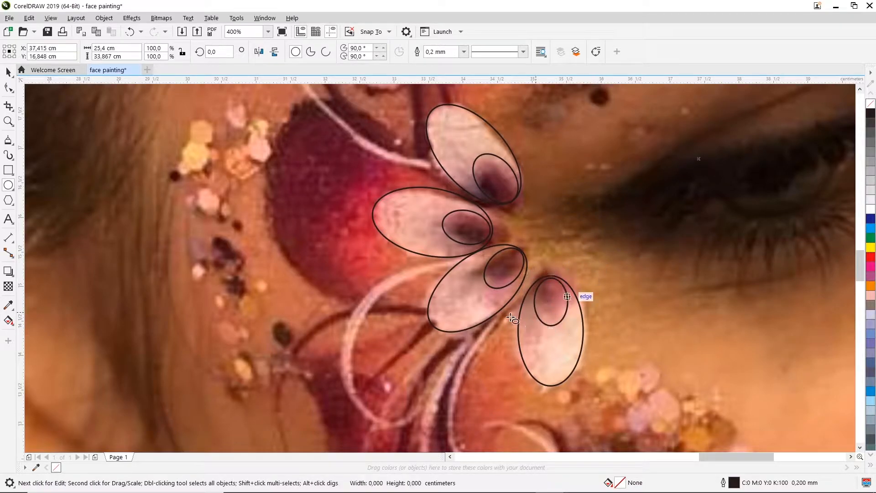
- Crop the upper part of the reference photo down to the forehead just above the face-paint design by moving its corner nodes
{"action": "scroll", "coordinate": [531, 336], "scroll_direction": "down", "scroll_amount": 2}
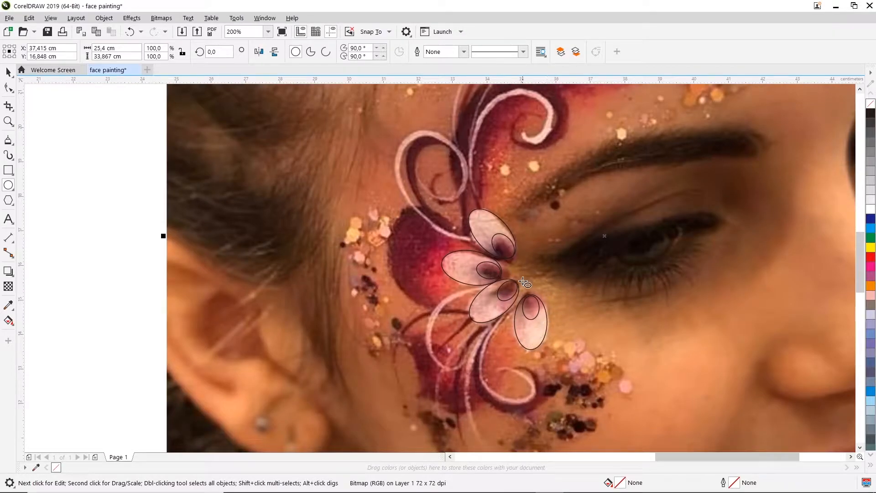
{"action": "scroll", "coordinate": [523, 283], "scroll_direction": "up", "scroll_amount": 2}
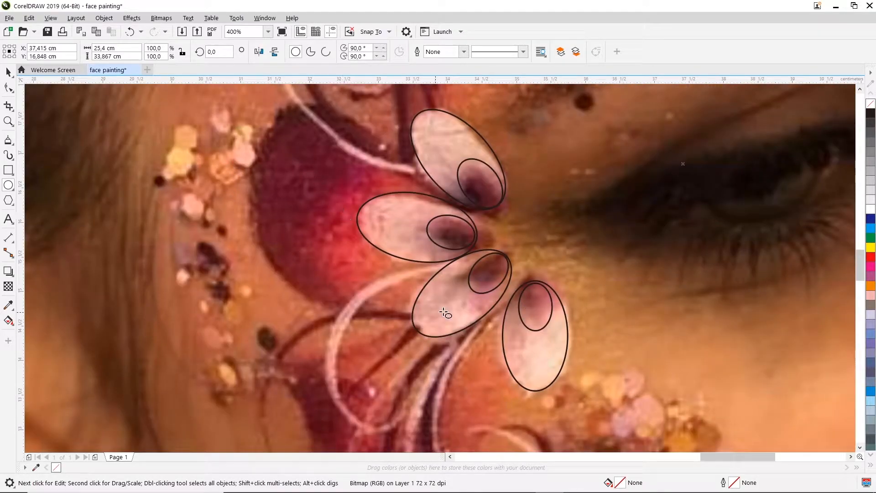
{"action": "scroll", "coordinate": [442, 304], "scroll_direction": "down", "scroll_amount": 2}
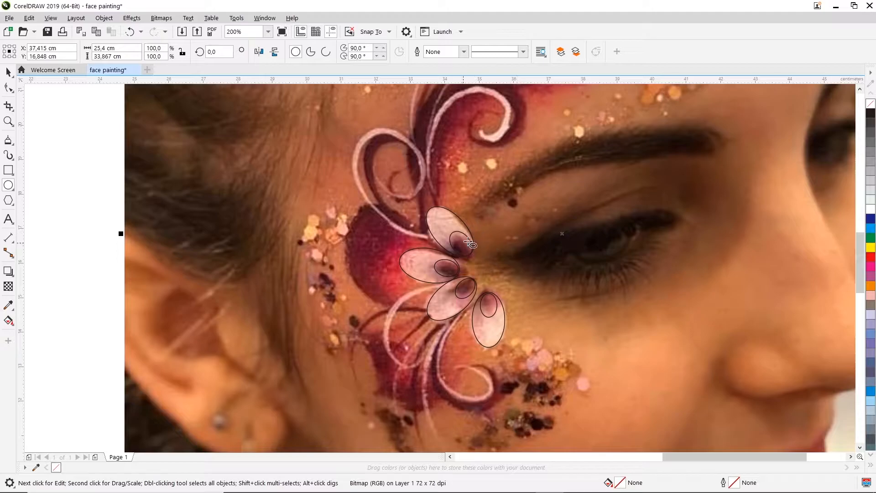
{"action": "scroll", "coordinate": [468, 245], "scroll_direction": "down", "scroll_amount": 2}
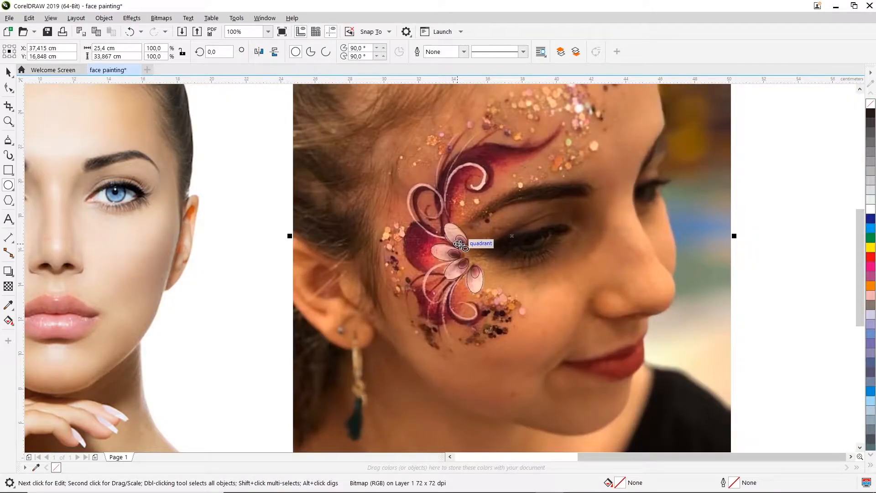
{"action": "scroll", "coordinate": [459, 244], "scroll_direction": "down", "scroll_amount": 1}
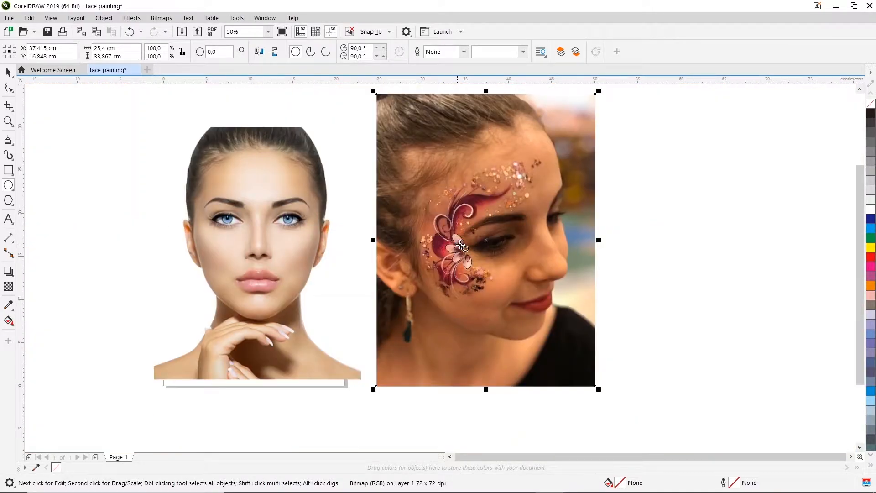
{"action": "left_click", "coordinate": [859, 90]}
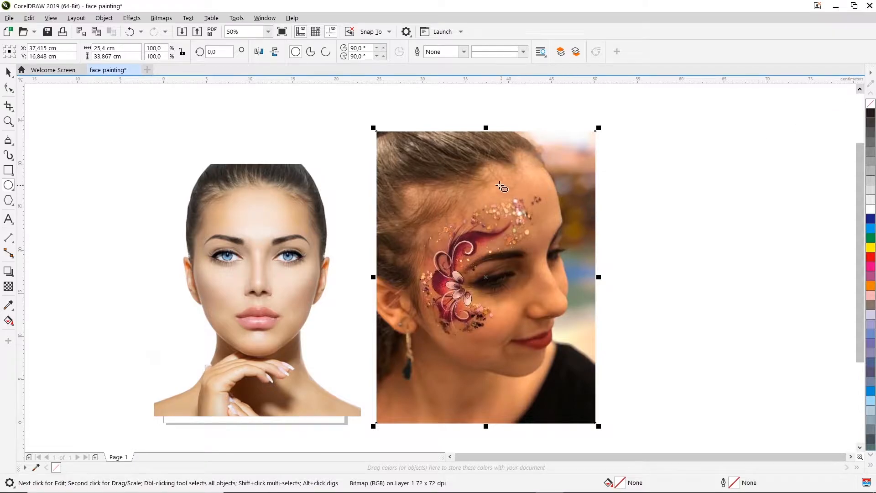
{"action": "left_click", "coordinate": [7, 89]}
{"action": "left_click", "coordinate": [36, 87]}
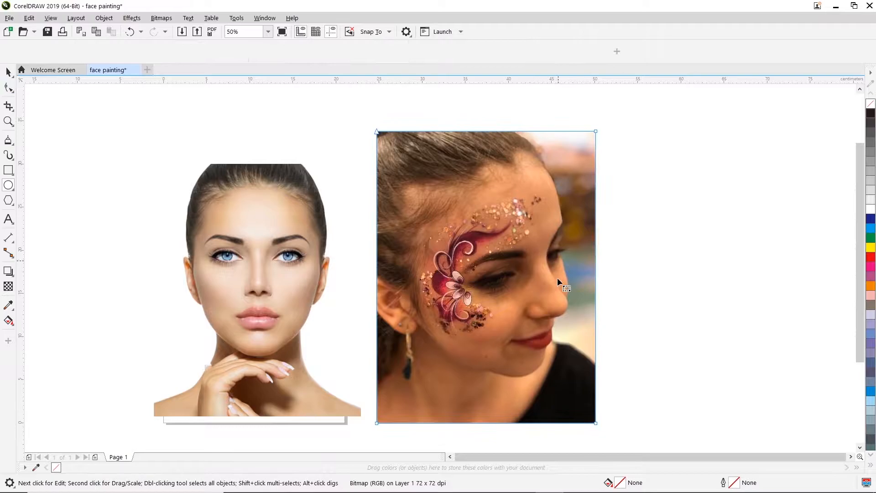
{"action": "left_click_drag", "start_coordinate": [357, 115], "coordinate": [595, 188]}
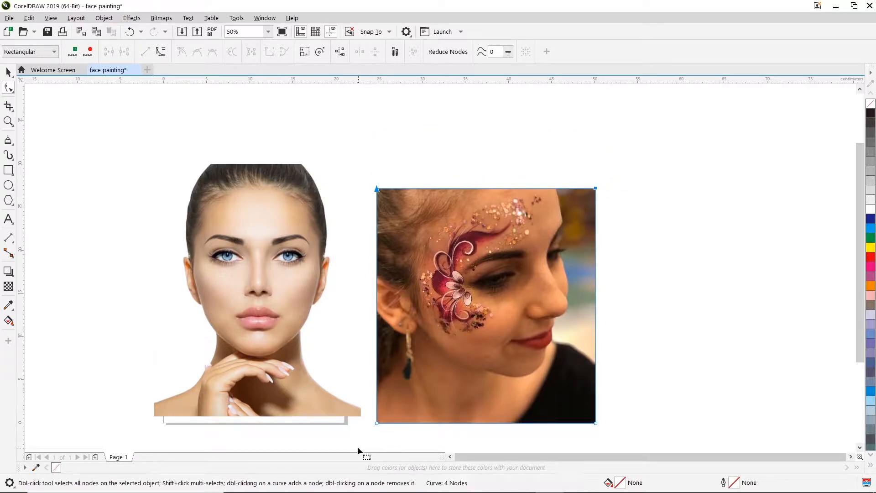
- Crop the lower part and both sides of the reference photo around the painted eye area, to about 13.4 cm by 17.5 cm
{"action": "left_click_drag", "start_coordinate": [614, 401], "coordinate": [595, 339]}
{"action": "left_click_drag", "start_coordinate": [628, 159], "coordinate": [536, 339]}
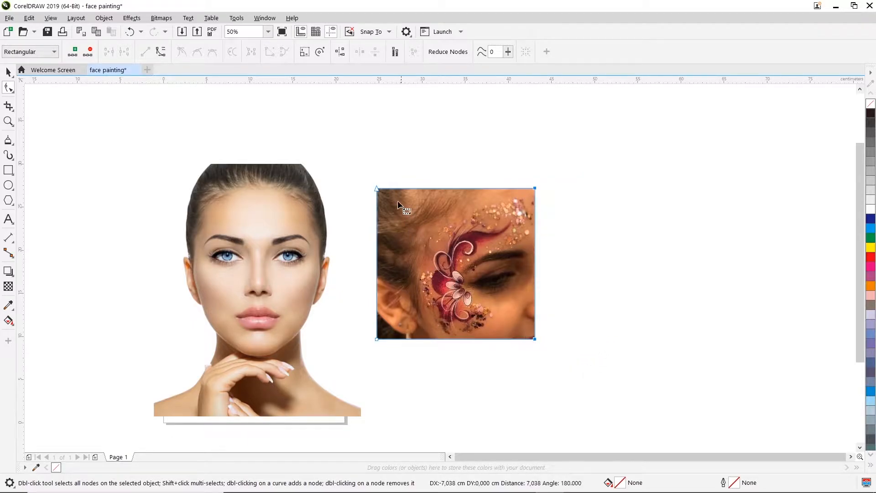
{"action": "left_click_drag", "start_coordinate": [356, 143], "coordinate": [420, 340]}
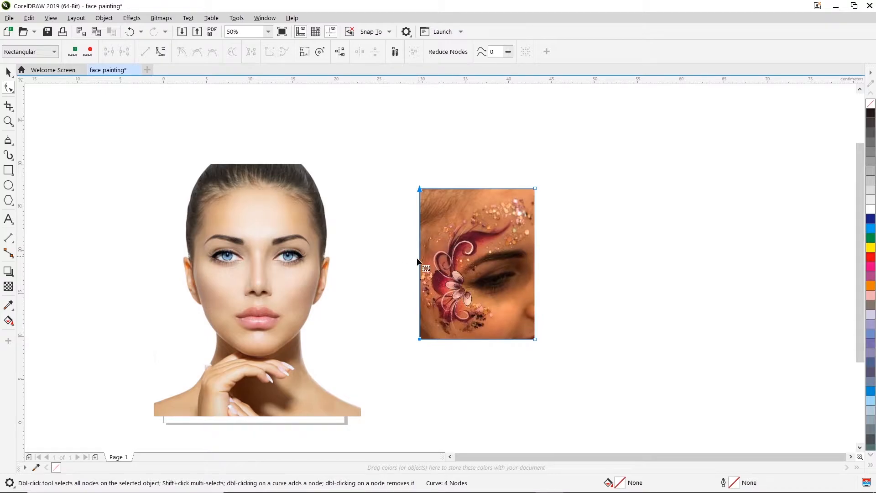
- Fill the four large petal ellipses with white
{"action": "scroll", "coordinate": [464, 296], "scroll_direction": "up", "scroll_amount": 2}
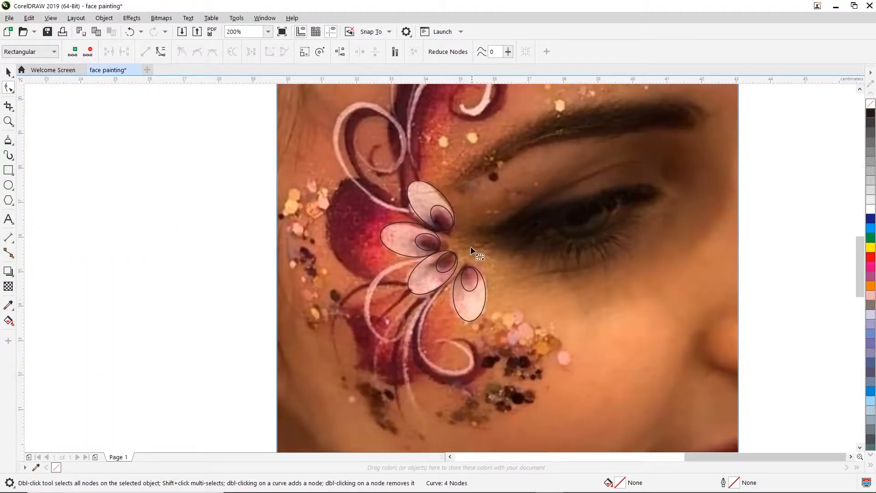
{"action": "scroll", "coordinate": [456, 201], "scroll_direction": "up", "scroll_amount": 1}
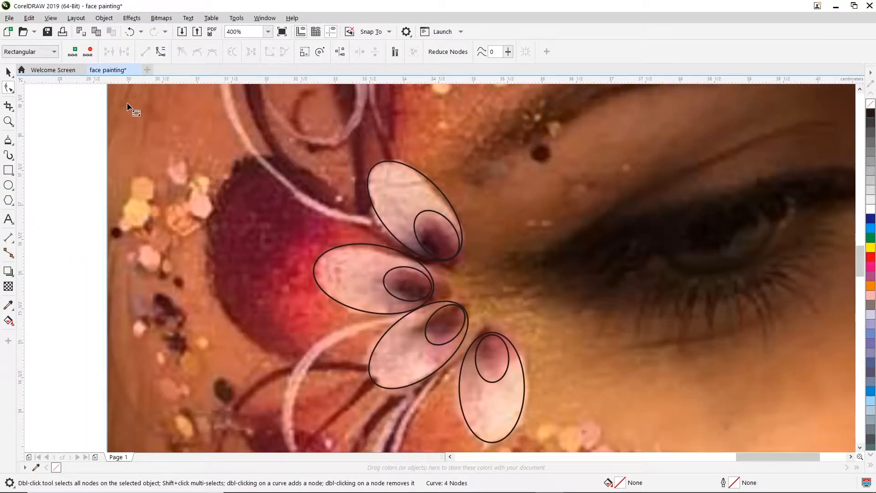
{"action": "left_click", "coordinate": [9, 72]}
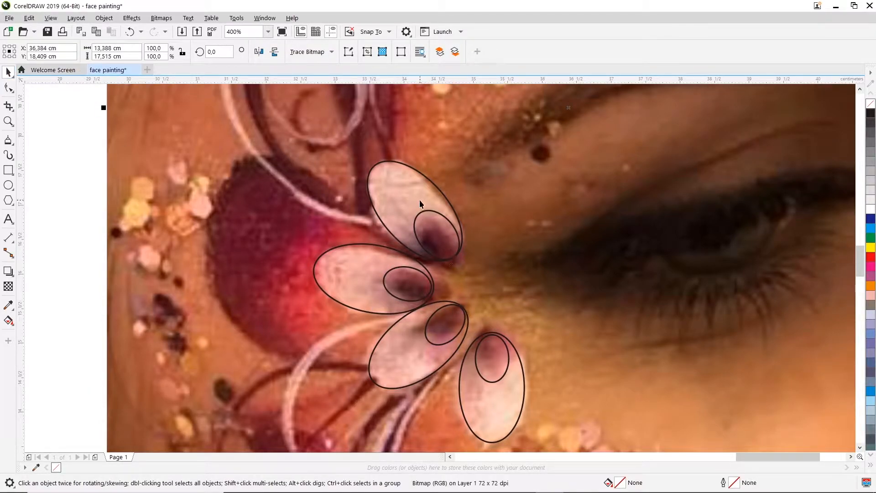
{"action": "left_click_drag", "start_coordinate": [858, 260], "coordinate": [857, 265]}
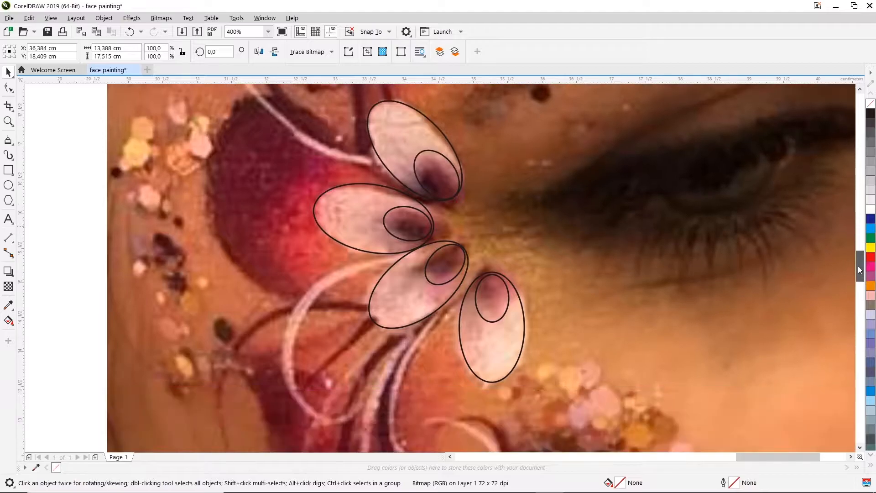
{"action": "left_click", "coordinate": [430, 122]}
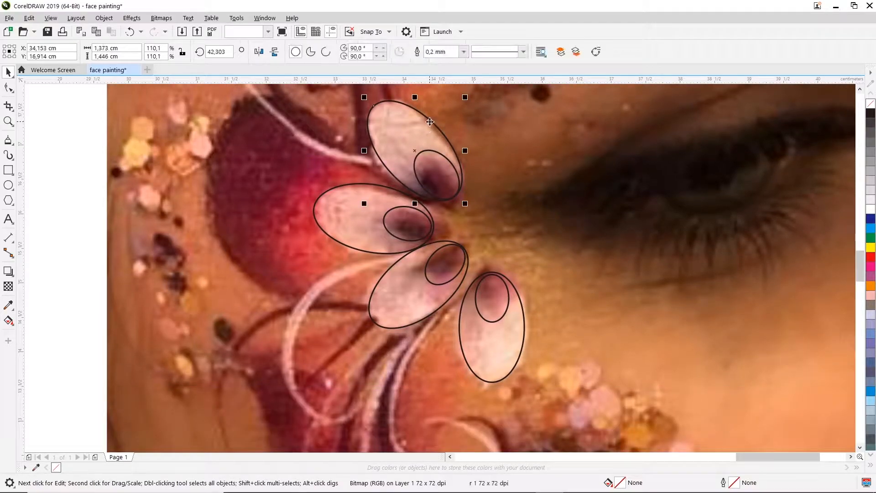
{"action": "left_click", "coordinate": [870, 209]}
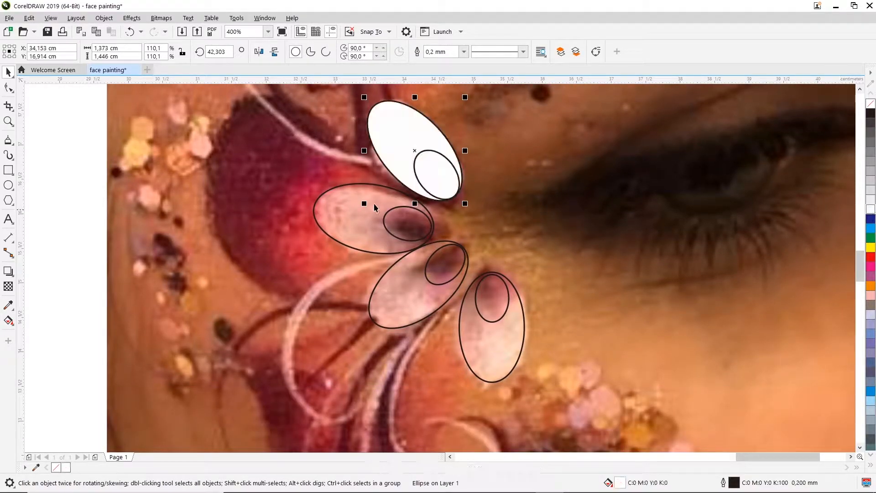
{"action": "left_click", "coordinate": [340, 199]}
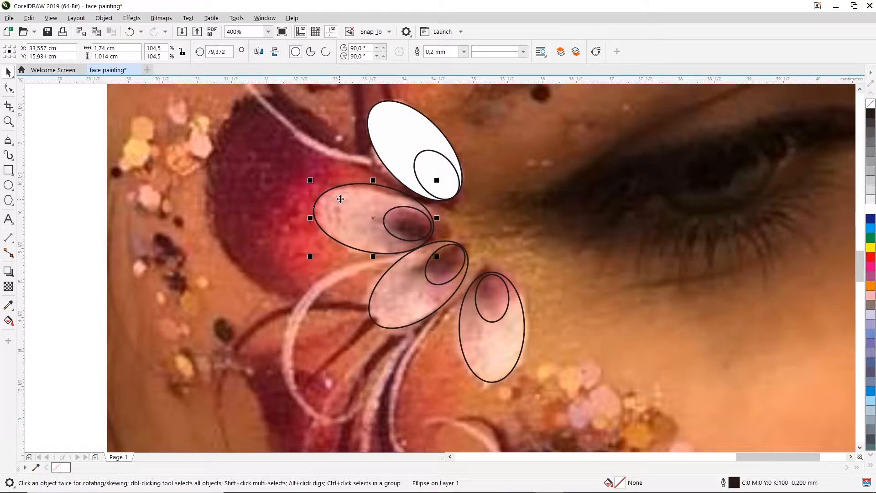
{"action": "left_click", "coordinate": [871, 208]}
{"action": "left_click", "coordinate": [396, 296]}
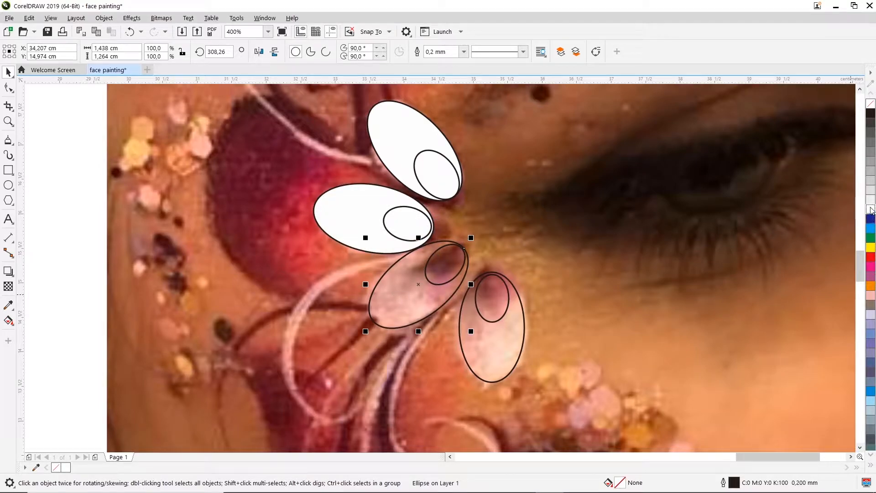
{"action": "left_click", "coordinate": [871, 209]}
{"action": "left_click", "coordinate": [472, 351]}
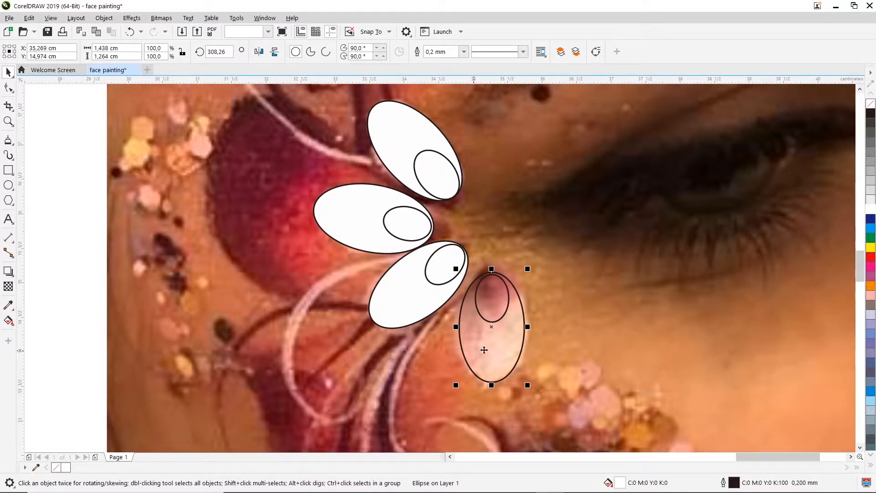
{"action": "left_click", "coordinate": [869, 209]}
{"action": "left_click", "coordinate": [568, 261]}
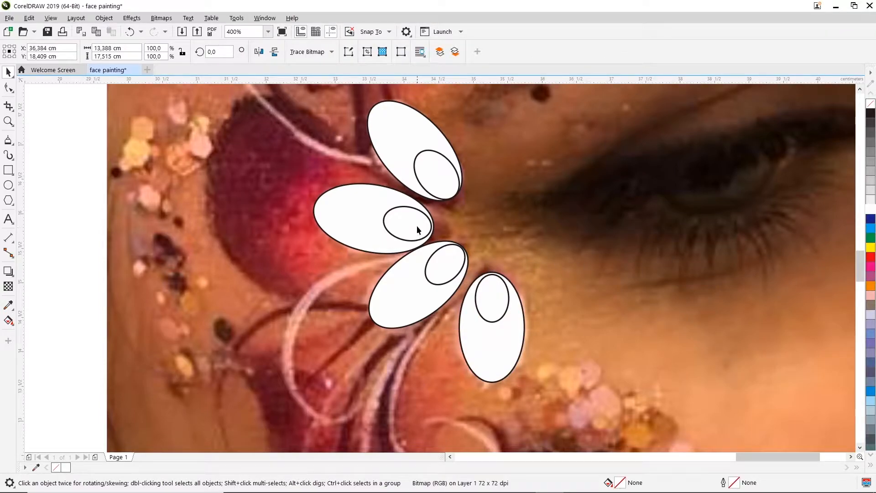
- Fill the four small inner ellipses with the purple-pink colour C20 M80 Y0 K20
{"action": "left_click", "coordinate": [410, 209]}
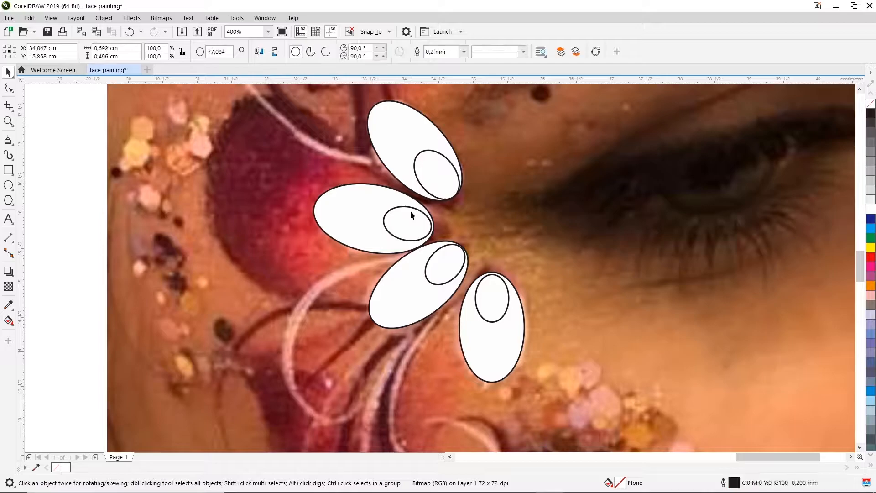
{"action": "left_click", "coordinate": [871, 277]}
{"action": "left_click", "coordinate": [443, 177]}
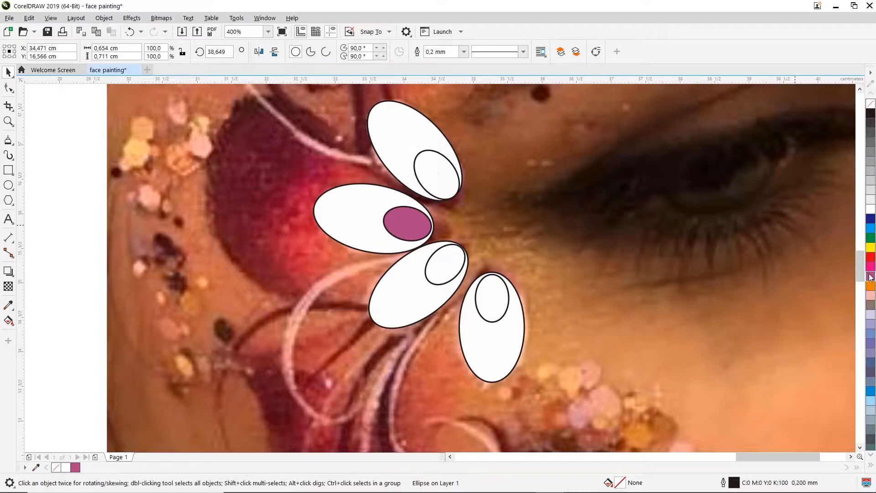
{"action": "left_click", "coordinate": [870, 277]}
{"action": "left_click", "coordinate": [436, 276]}
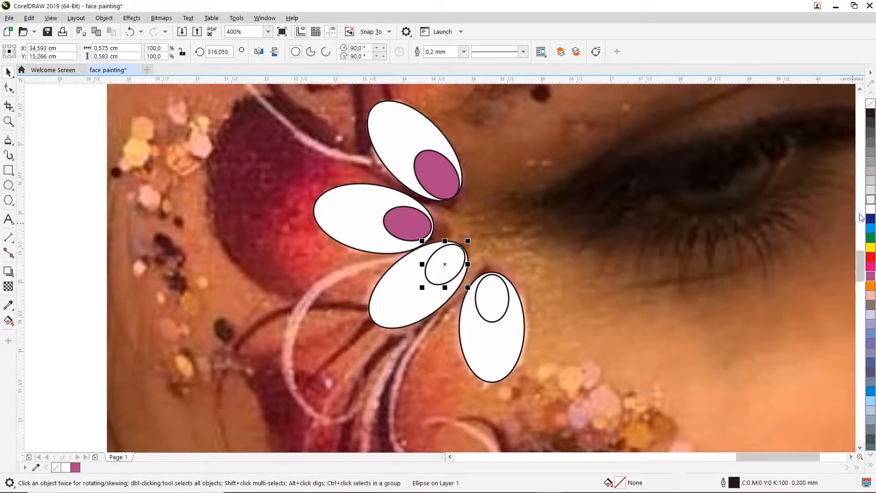
{"action": "left_click", "coordinate": [871, 278]}
{"action": "key", "text": "Tab"}
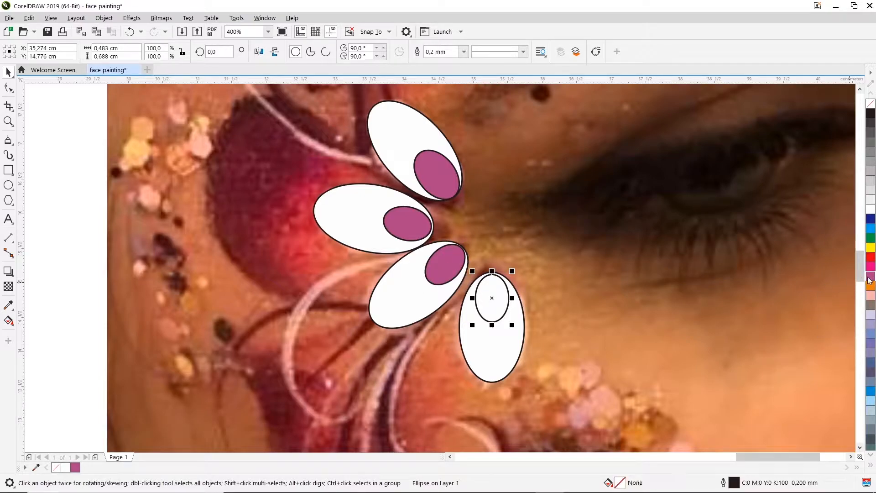
{"action": "left_click", "coordinate": [870, 278]}
{"action": "left_click", "coordinate": [541, 250]}
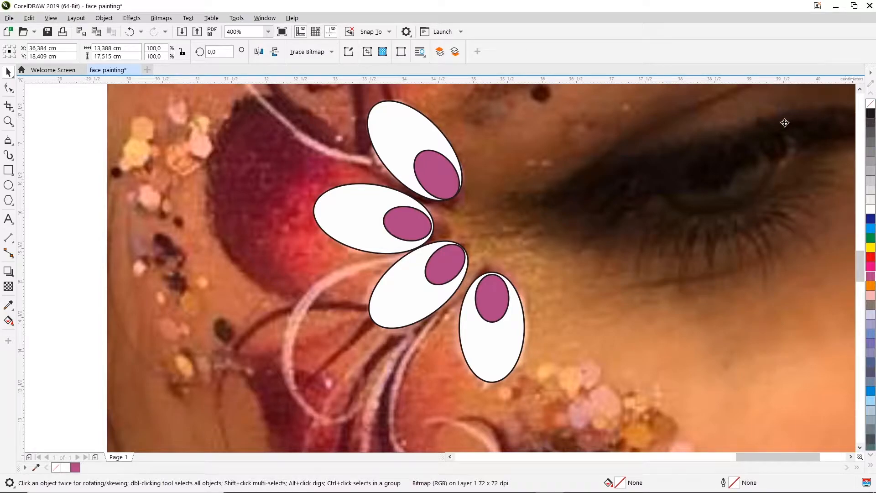
- Remove the outlines from the four white petal ellipses
{"action": "left_click", "coordinate": [392, 119]}
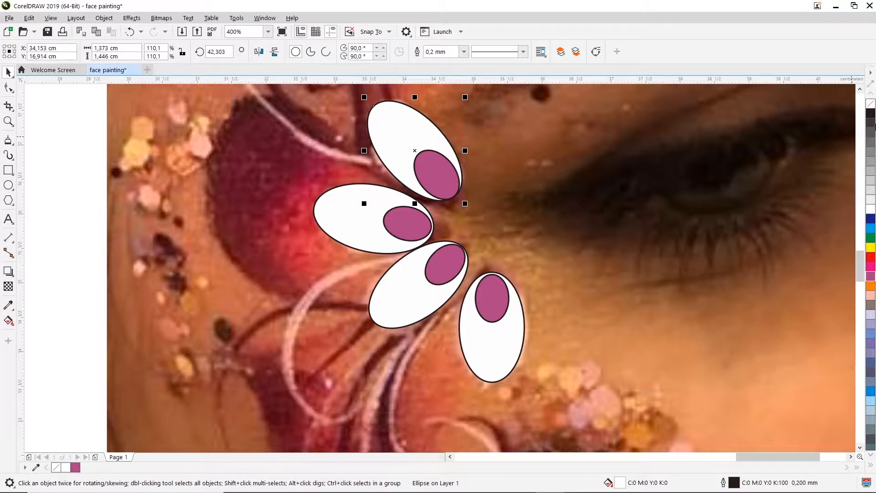
{"action": "right_click", "coordinate": [870, 104]}
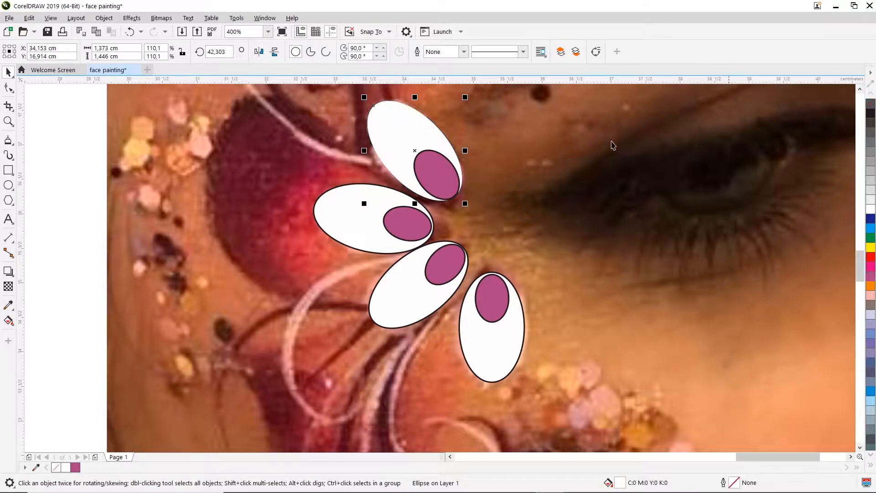
{"action": "left_click", "coordinate": [354, 201]}
{"action": "right_click", "coordinate": [870, 104]}
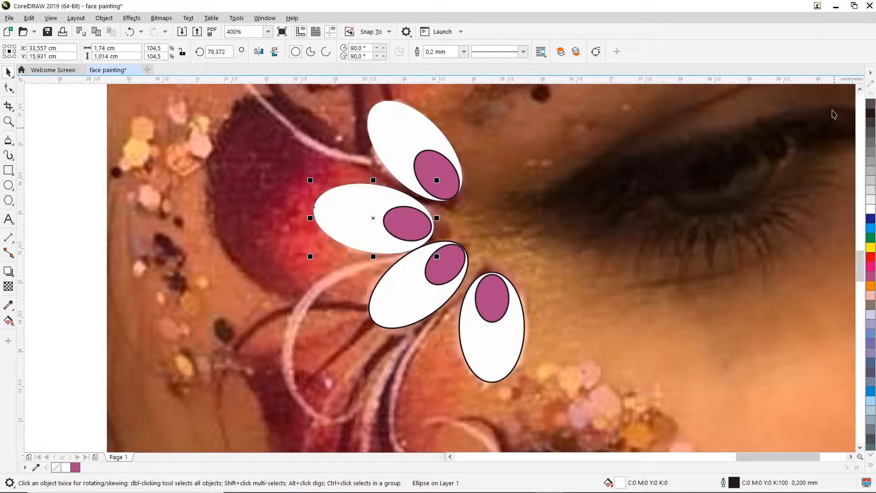
{"action": "left_click", "coordinate": [388, 296]}
{"action": "right_click", "coordinate": [871, 104]}
{"action": "left_click", "coordinate": [496, 335]}
{"action": "right_click", "coordinate": [871, 104]}
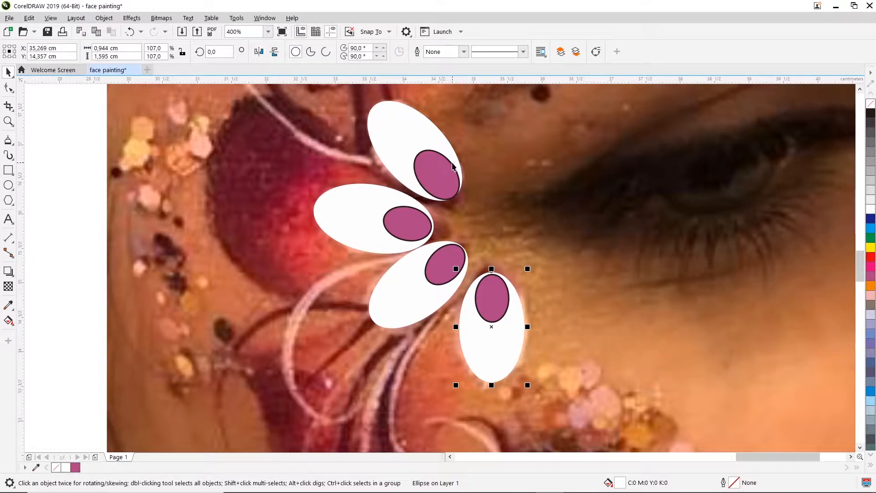
{"action": "left_click", "coordinate": [323, 147]}
- Remove the outlines from the four small purple inner ellipses
{"action": "left_click", "coordinate": [440, 158]}
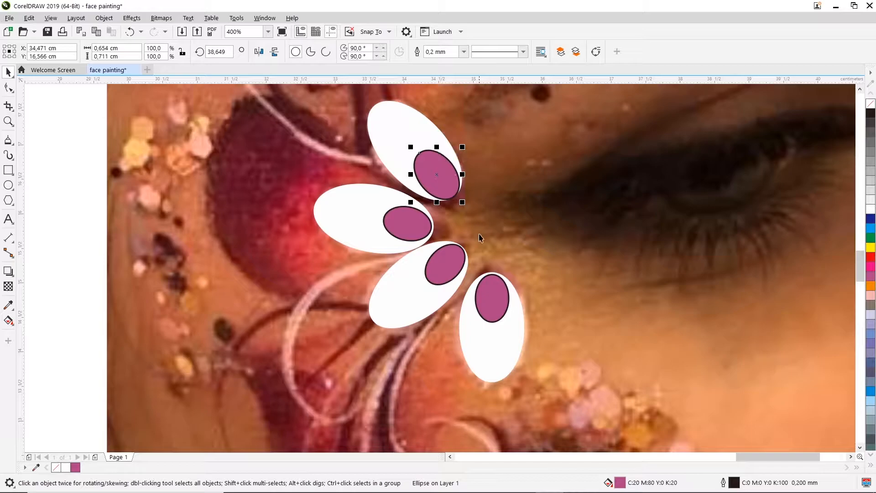
{"action": "left_click", "coordinate": [400, 210], "text": "shift"}
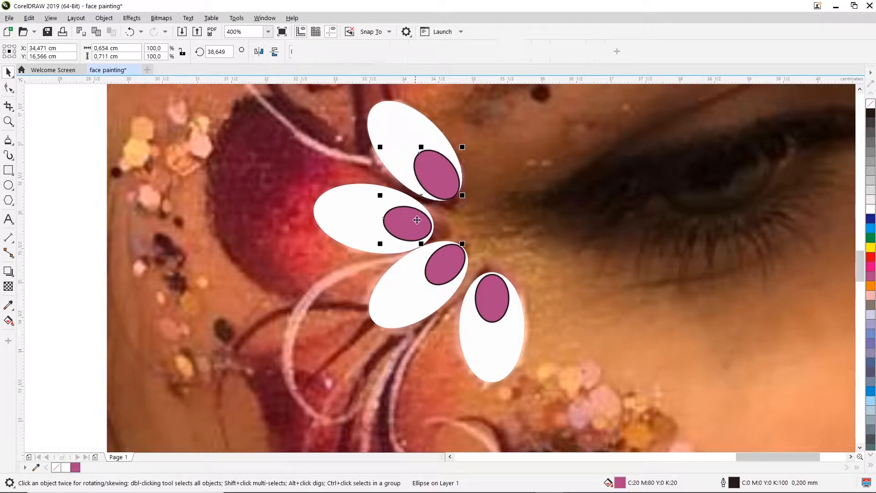
{"action": "left_click", "coordinate": [432, 260], "text": "shift"}
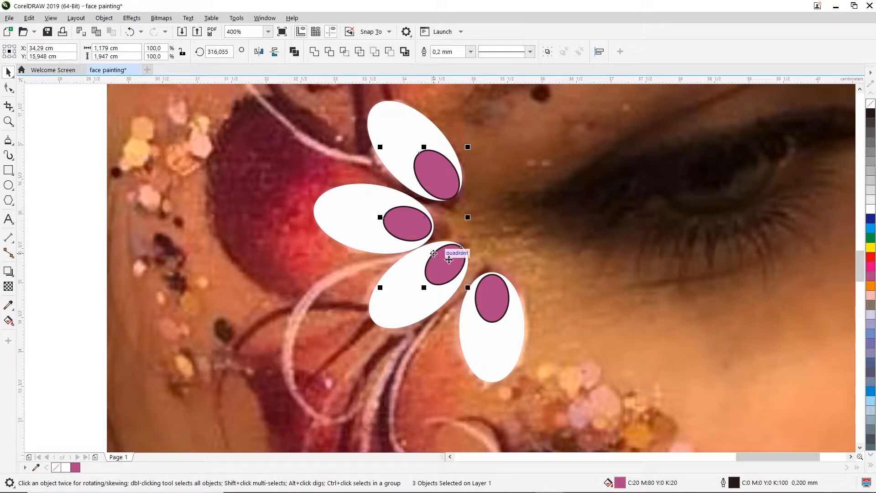
{"action": "left_click", "coordinate": [495, 276], "text": "shift"}
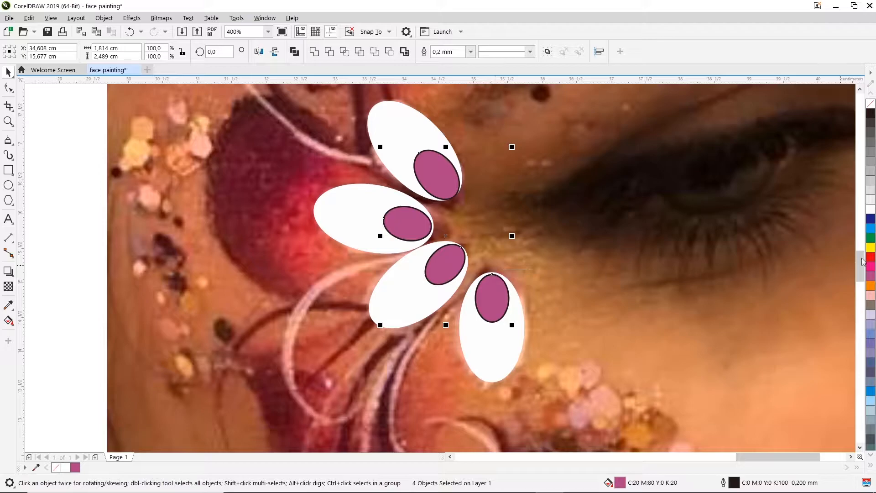
{"action": "right_click", "coordinate": [870, 107]}
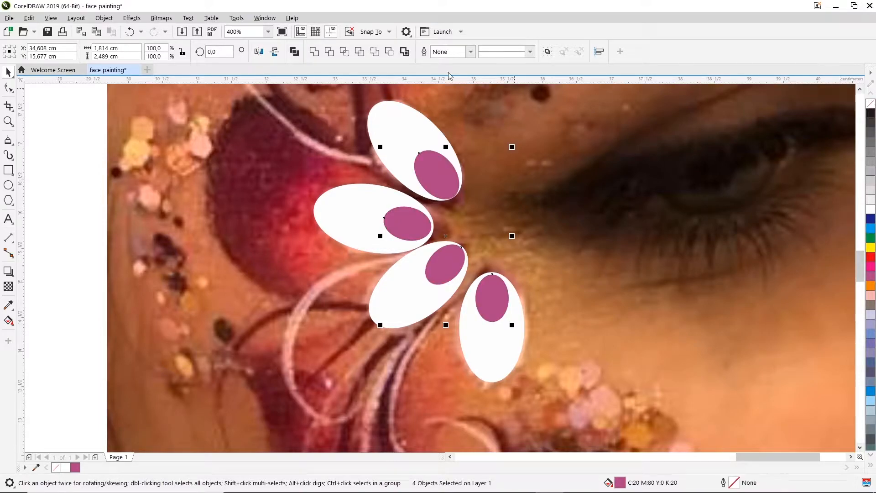
{"action": "left_click", "coordinate": [472, 126]}
- Move all eight petal ellipses off the reference photo to compare with the painted flower, and undo the move
{"action": "scroll", "coordinate": [504, 345], "scroll_direction": "down", "scroll_amount": 5}
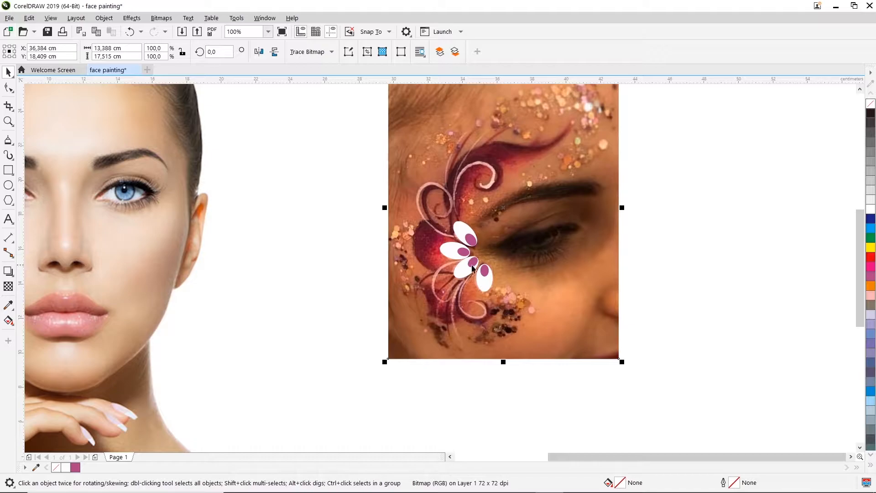
{"action": "left_click", "coordinate": [680, 213]}
{"action": "left_click_drag", "start_coordinate": [649, 208], "coordinate": [416, 310]}
{"action": "left_click_drag", "start_coordinate": [478, 260], "coordinate": [654, 260]}
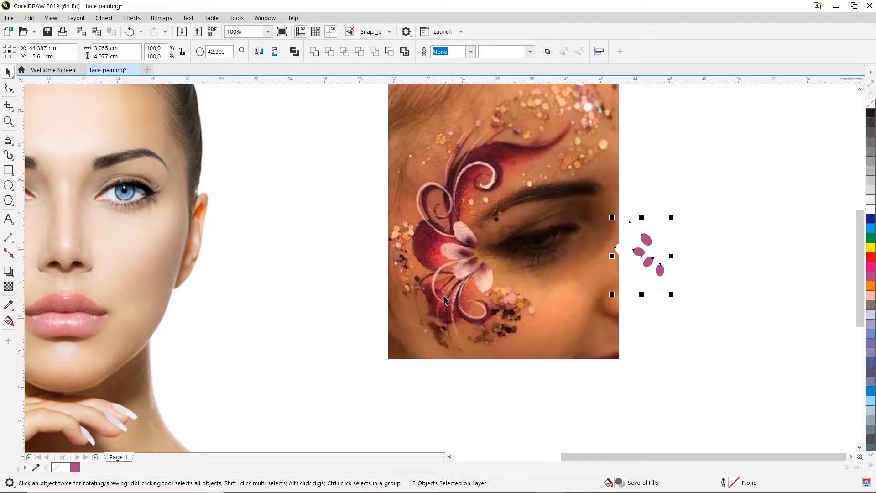
{"action": "scroll", "coordinate": [480, 269], "scroll_direction": "up", "scroll_amount": 1}
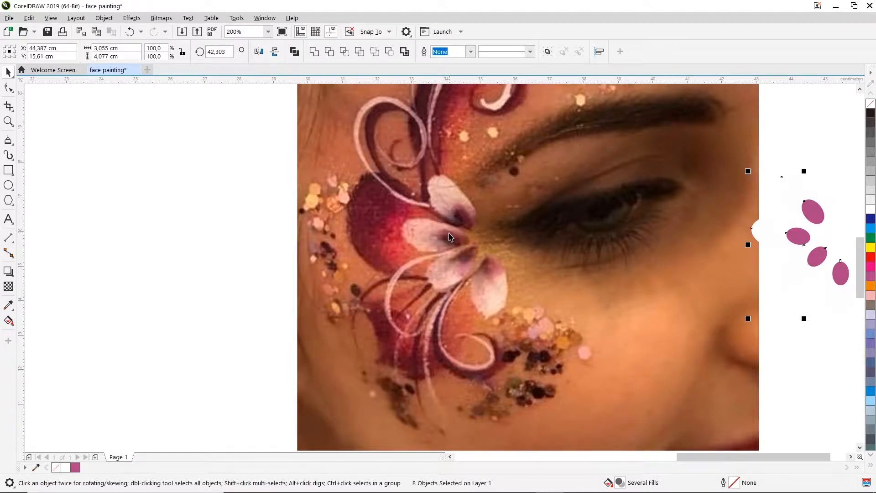
{"action": "left_click_drag", "start_coordinate": [449, 237], "coordinate": [449, 237]}
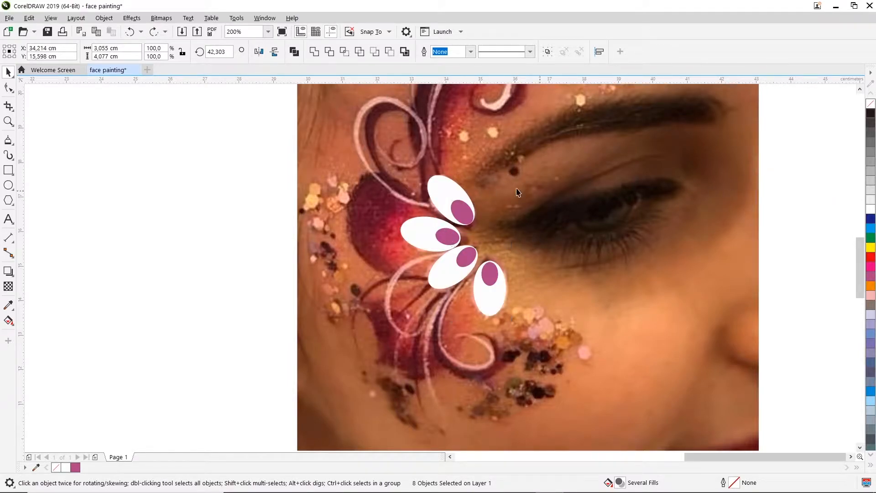
{"action": "key", "text": "Escape"}
- Apply a linear fountain fill to the uppermost white petal, running lengthwise from its outer tip to its inner end
{"action": "scroll", "coordinate": [447, 183], "scroll_direction": "up", "scroll_amount": 2}
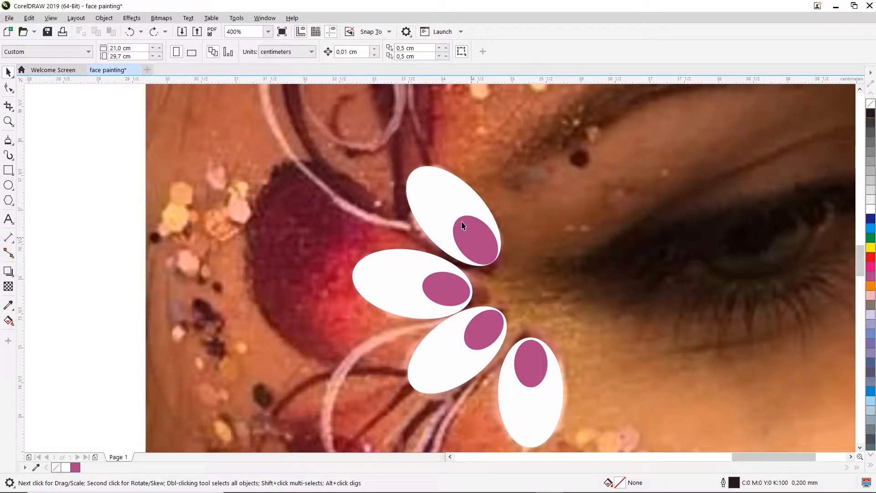
{"action": "left_click", "coordinate": [424, 168]}
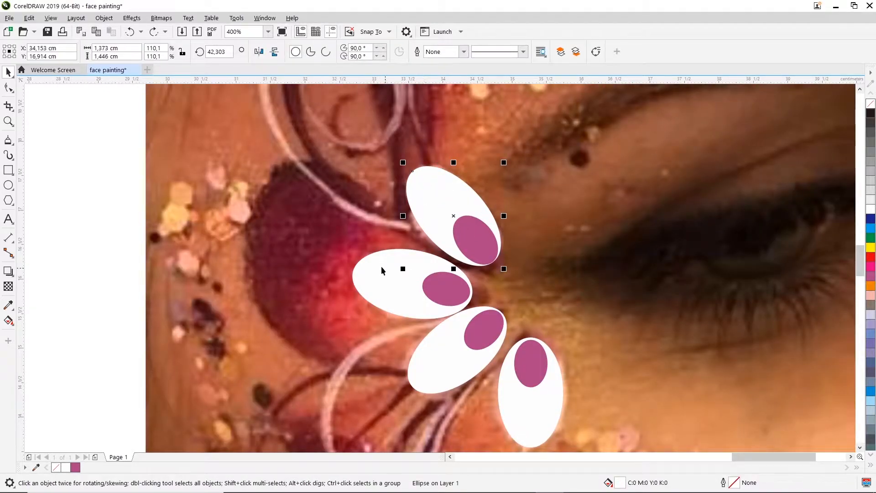
{"action": "left_click", "coordinate": [473, 192]}
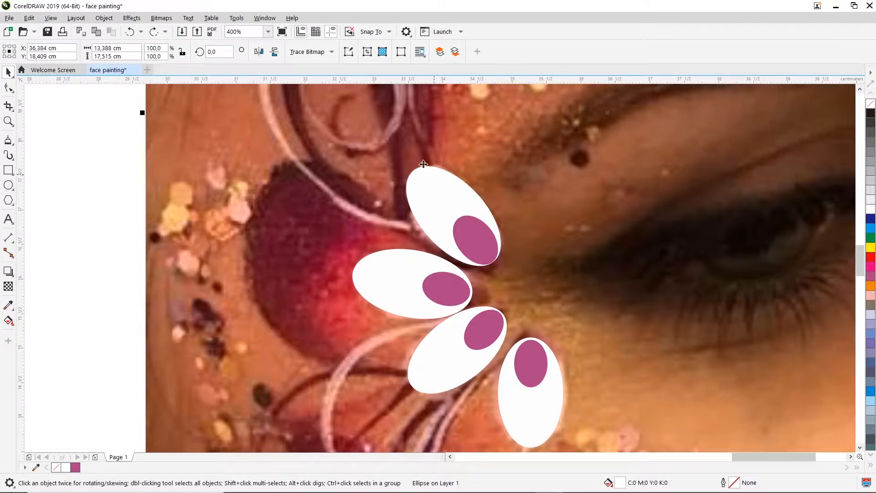
{"action": "left_click", "coordinate": [433, 190]}
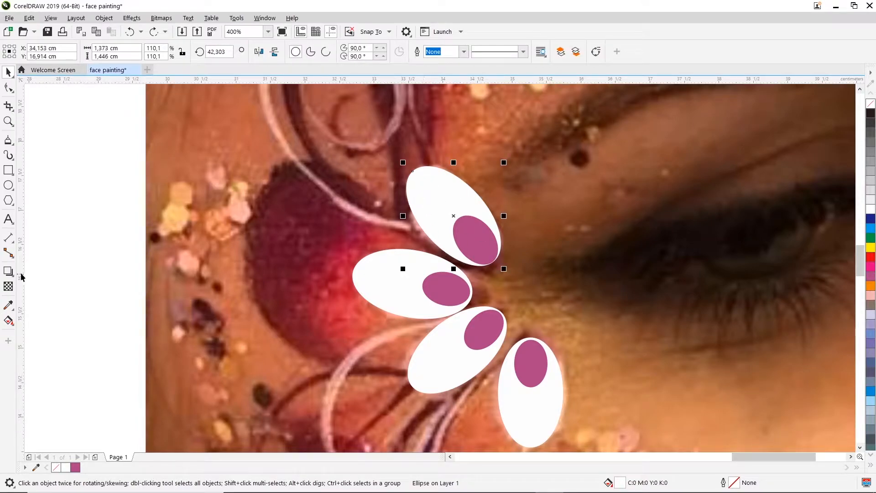
{"action": "left_click", "coordinate": [8, 320]}
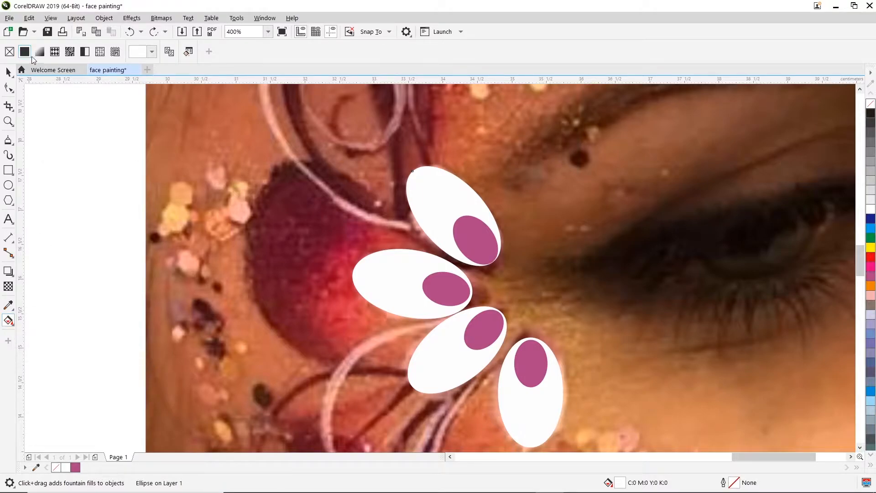
{"action": "left_click", "coordinate": [40, 53]}
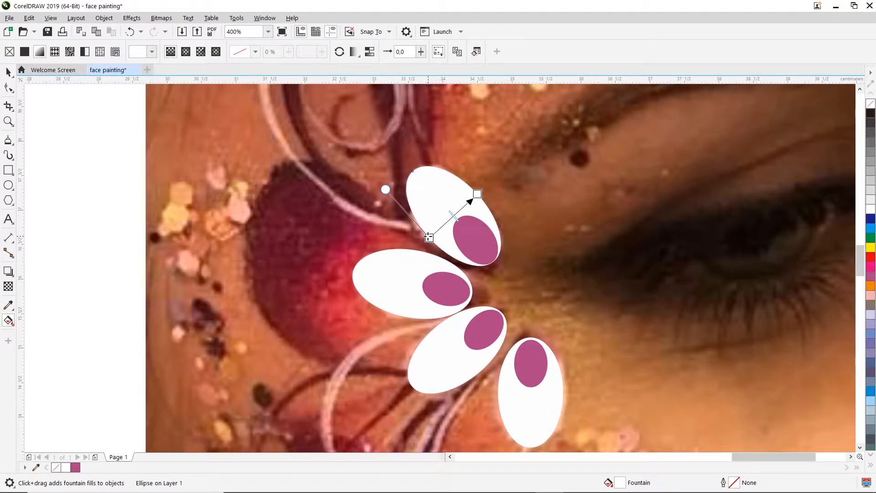
{"action": "left_click_drag", "start_coordinate": [430, 237], "coordinate": [422, 184]}
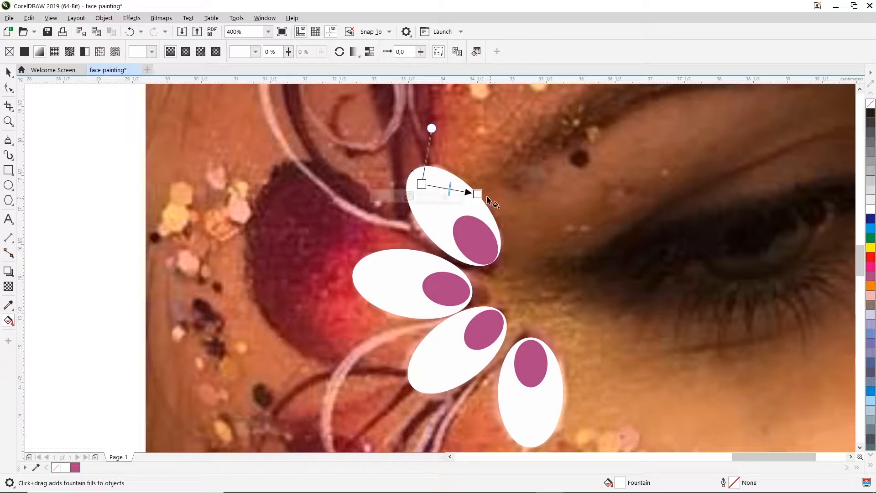
{"action": "left_click_drag", "start_coordinate": [477, 194], "coordinate": [493, 262]}
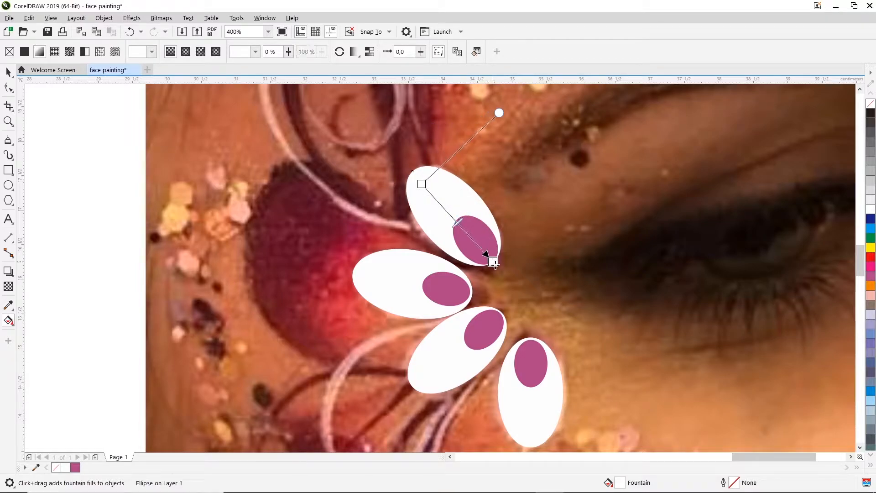
{"action": "left_click_drag", "start_coordinate": [421, 184], "coordinate": [412, 171]}
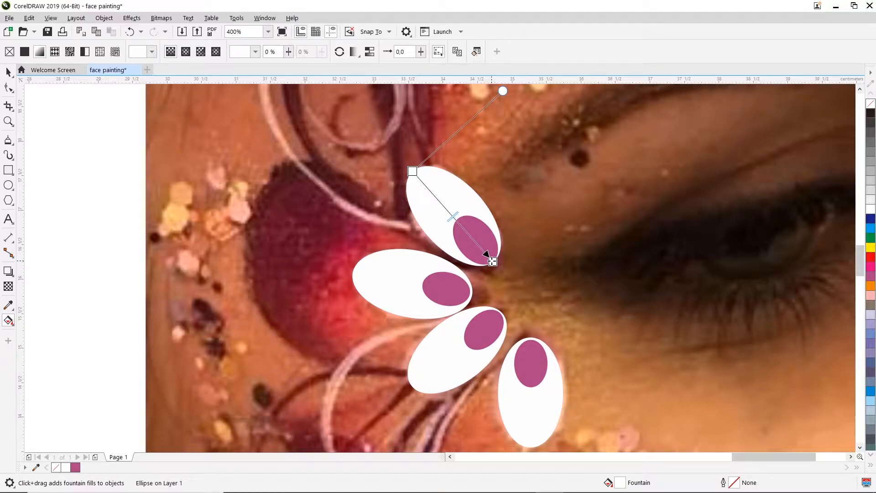
- Set the inner end colour of the uppermost petal's gradient to the bright purple swatch from the PANTONE solid coated palette
{"action": "left_click", "coordinate": [487, 256]}
{"action": "left_click", "coordinate": [510, 253]}
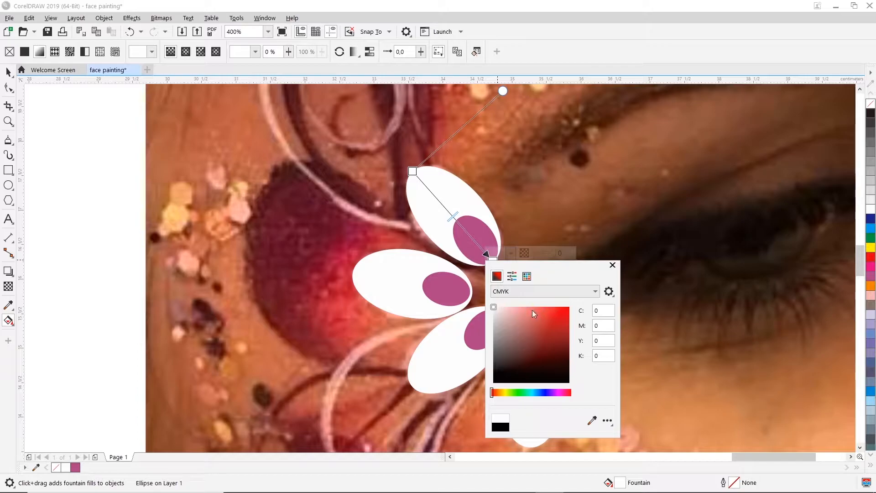
{"action": "left_click", "coordinate": [527, 276]}
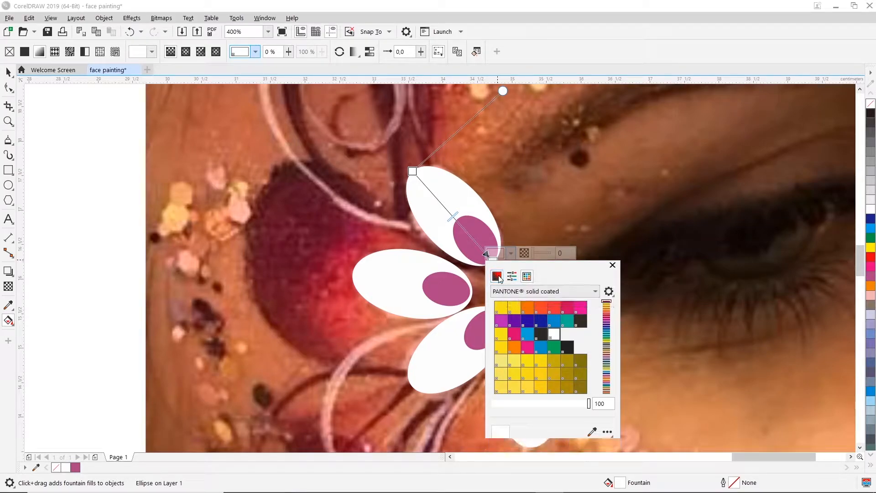
{"action": "left_click", "coordinate": [498, 277]}
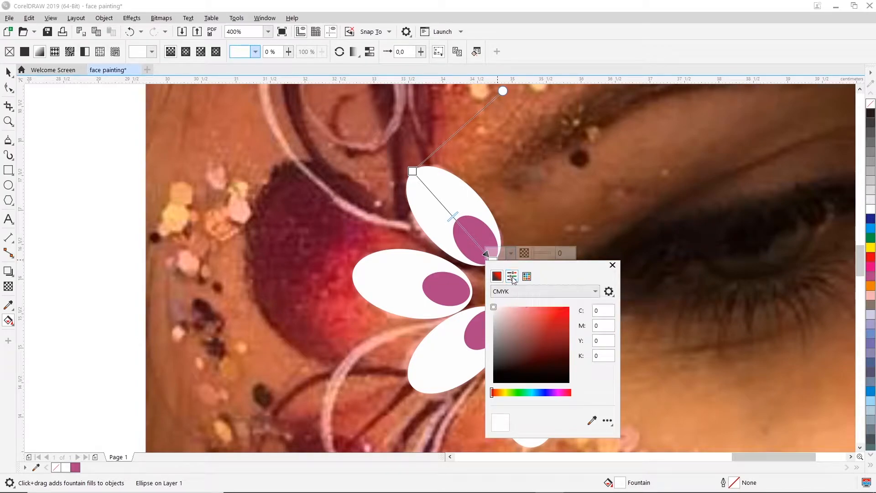
{"action": "left_click", "coordinate": [512, 277]}
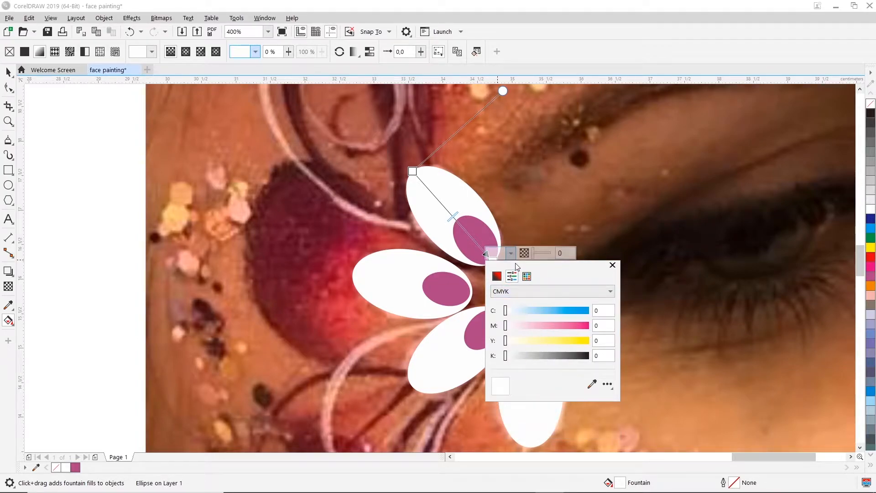
{"action": "left_click", "coordinate": [527, 277]}
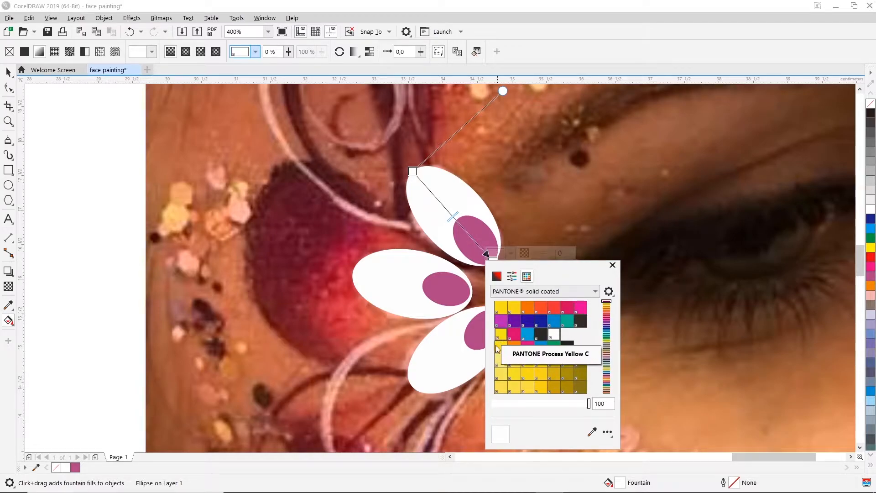
{"action": "left_click", "coordinate": [501, 321]}
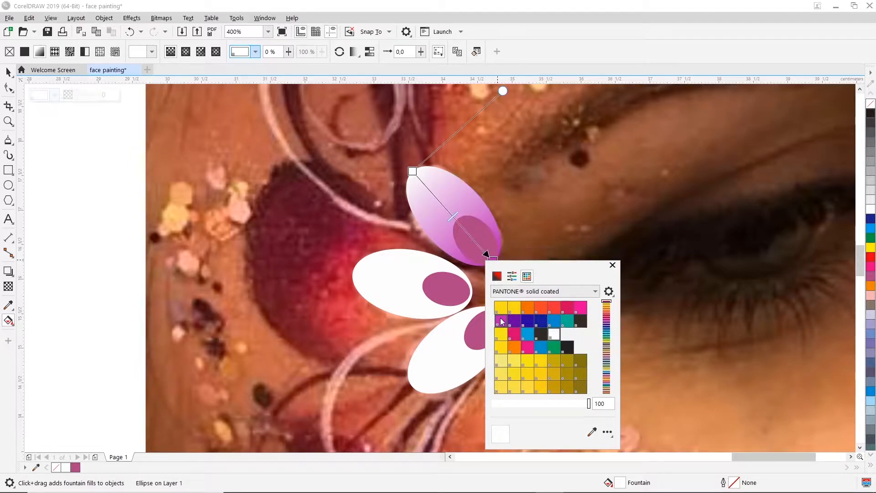
{"action": "left_click", "coordinate": [453, 184]}
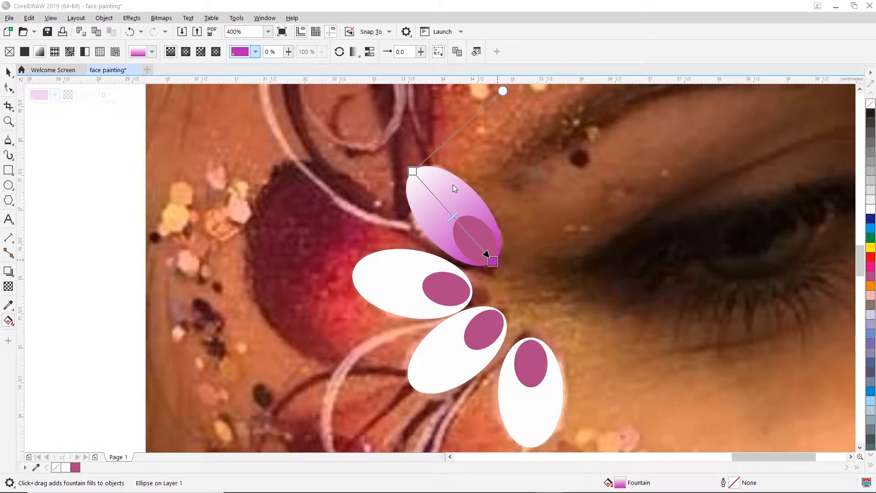
{"action": "left_click", "coordinate": [589, 204]}
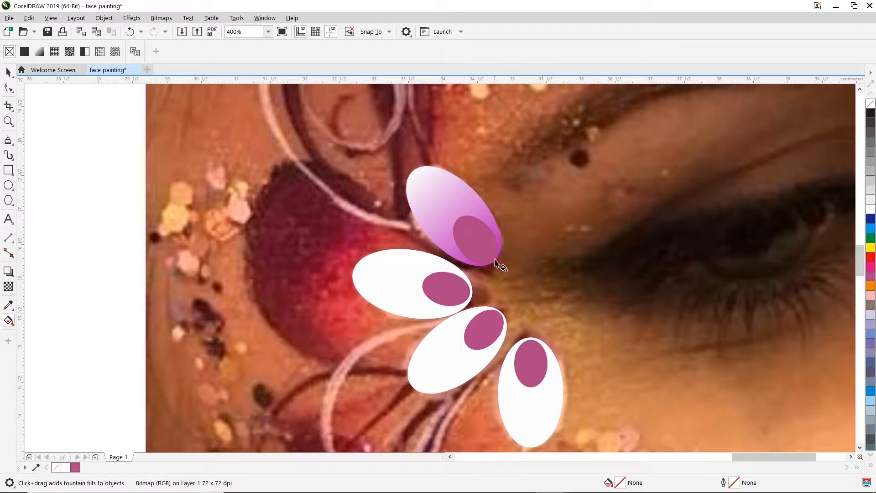
- Apply a linear fountain fill to the second petal, running lengthwise from its outer tip to its inner end
{"action": "left_click", "coordinate": [363, 296]}
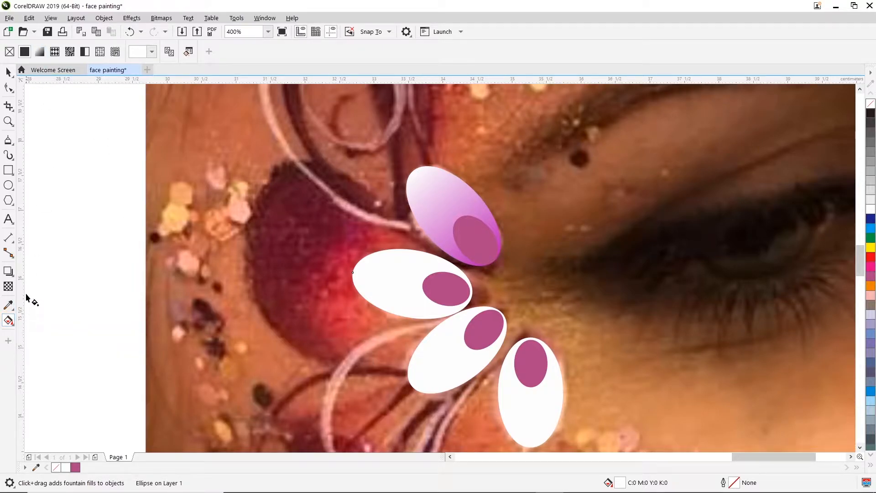
{"action": "left_click", "coordinate": [40, 51]}
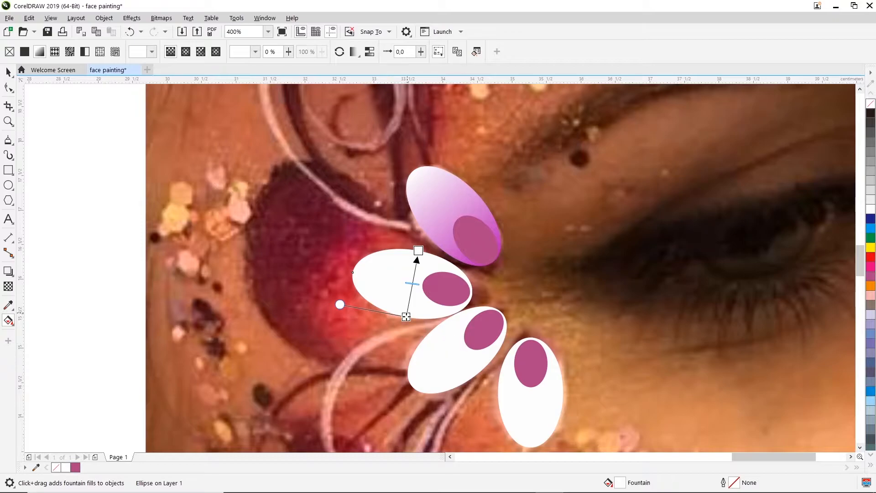
{"action": "left_click_drag", "start_coordinate": [406, 315], "coordinate": [352, 272]}
{"action": "left_click_drag", "start_coordinate": [427, 256], "coordinate": [473, 295]}
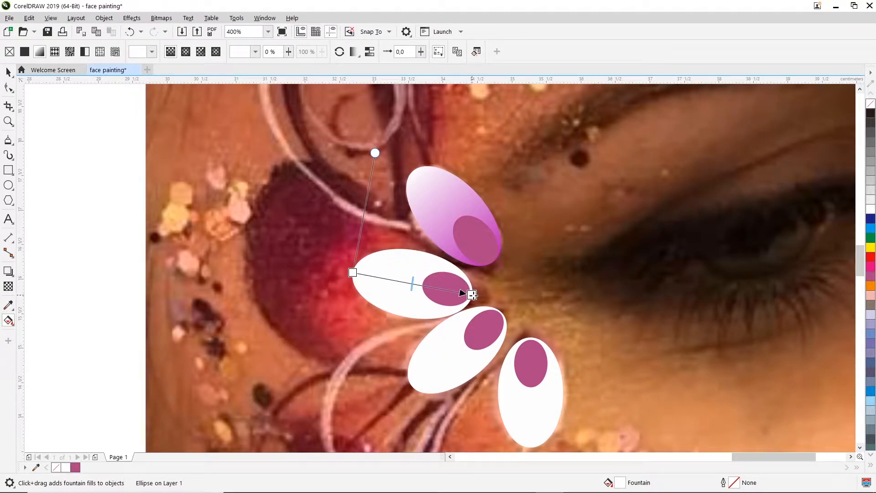
- Set the inner end colour of the second petal's gradient to Purple (C20 M80 Y0 K20) from the CMYK Palette
{"action": "mouse_move", "coordinate": [472, 295]}
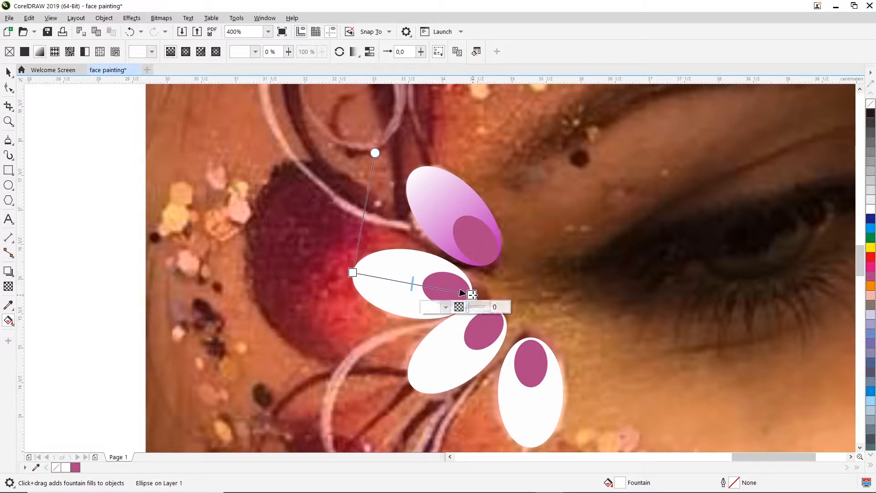
{"action": "left_click", "coordinate": [445, 307]}
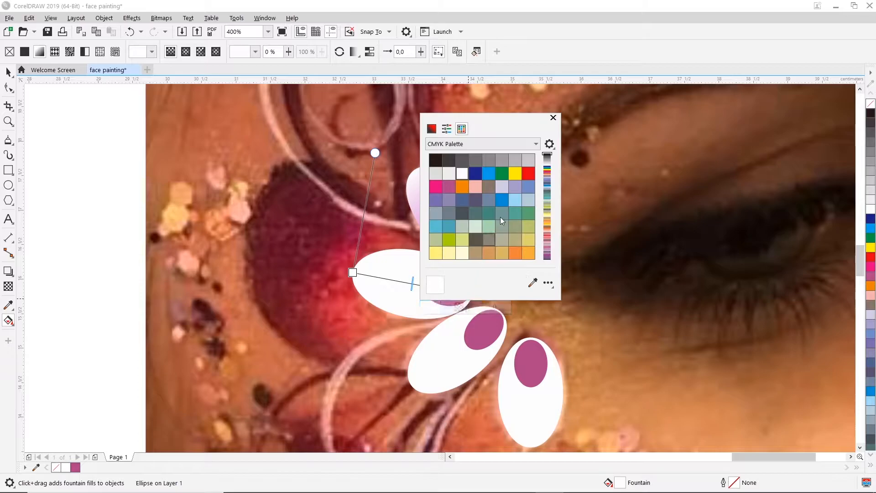
{"action": "left_click", "coordinate": [447, 187]}
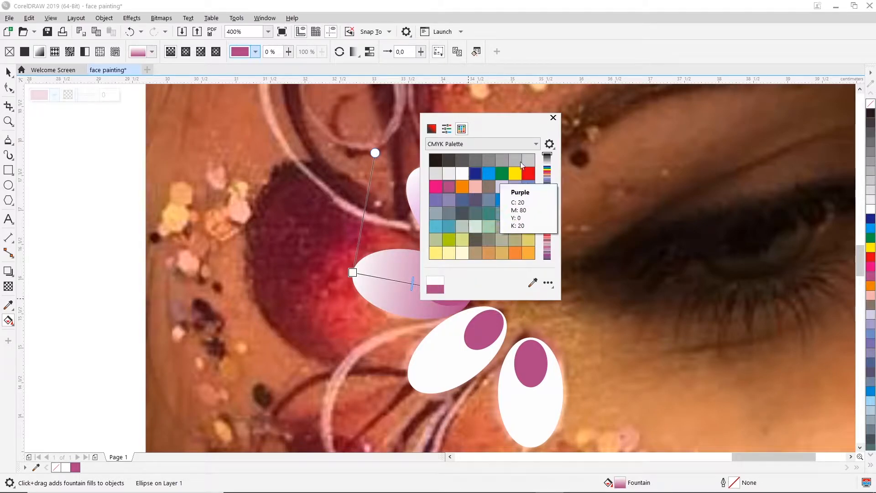
{"action": "left_click", "coordinate": [553, 117]}
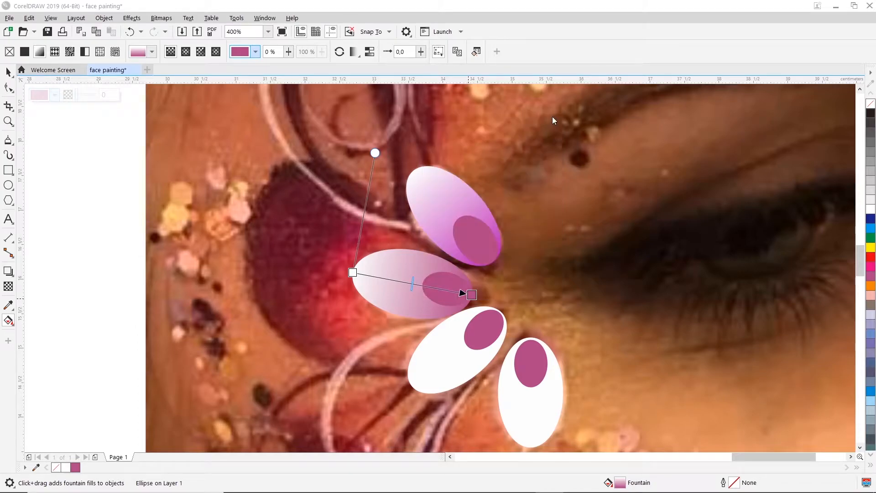
- Apply a linear fountain fill to the third petal, running lengthwise from its outer tip to its inner end
{"action": "left_click", "coordinate": [452, 367]}
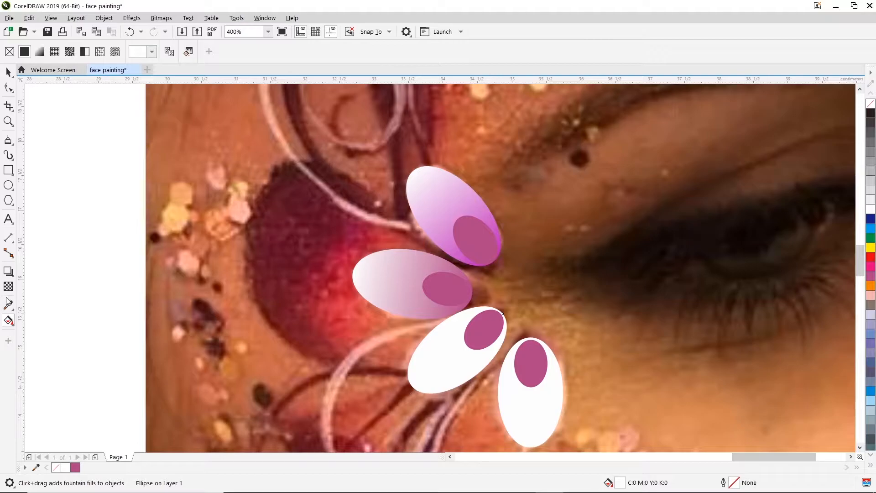
{"action": "left_click", "coordinate": [8, 72]}
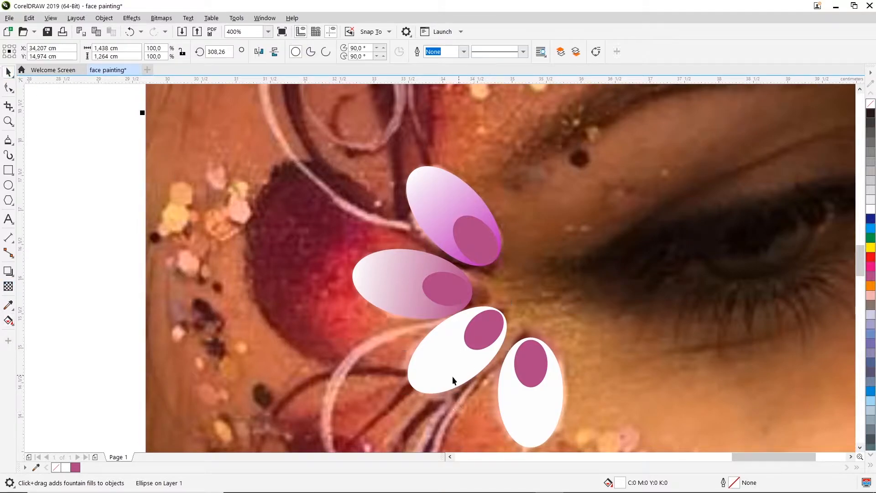
{"action": "left_click", "coordinate": [8, 322]}
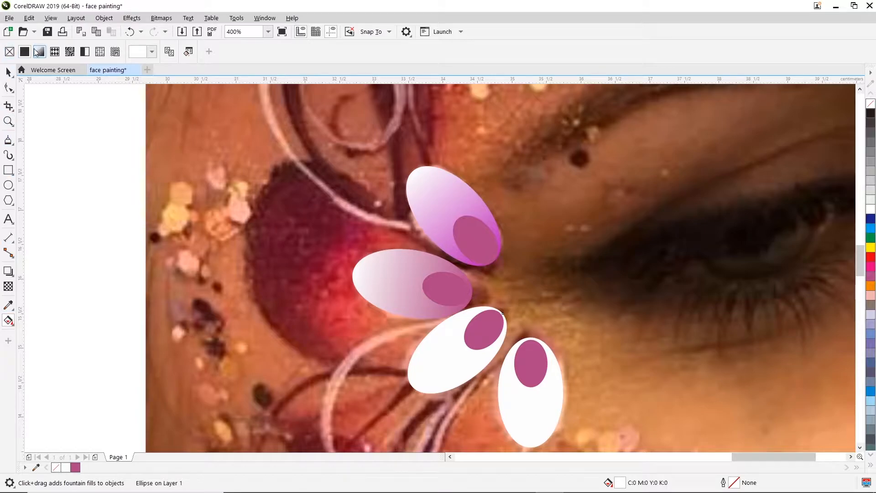
{"action": "left_click", "coordinate": [40, 56]}
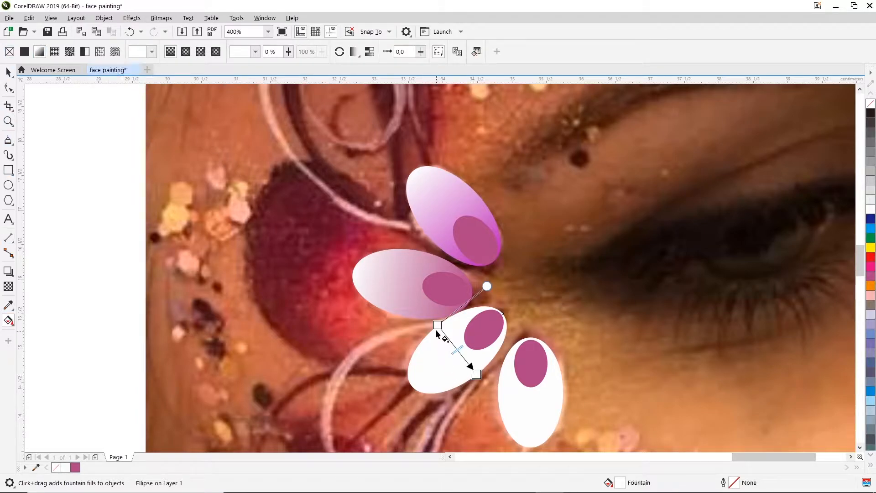
{"action": "left_click_drag", "start_coordinate": [437, 325], "coordinate": [411, 385]}
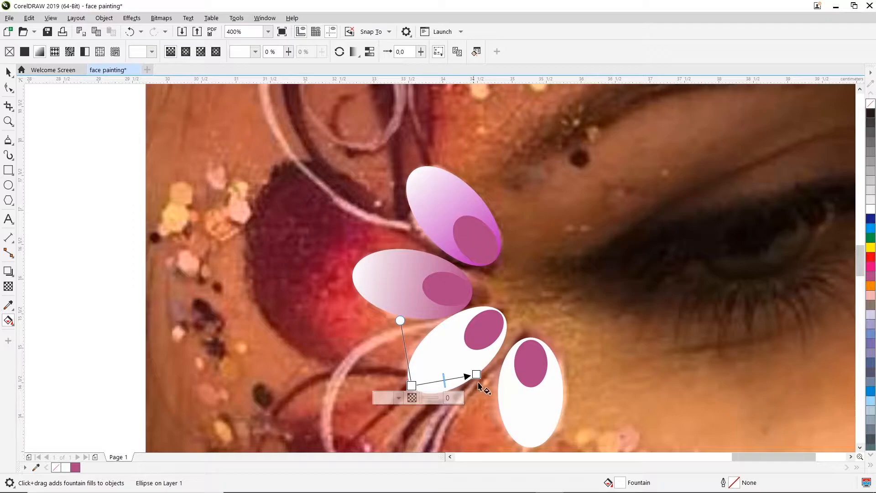
{"action": "left_click_drag", "start_coordinate": [476, 374], "coordinate": [502, 313]}
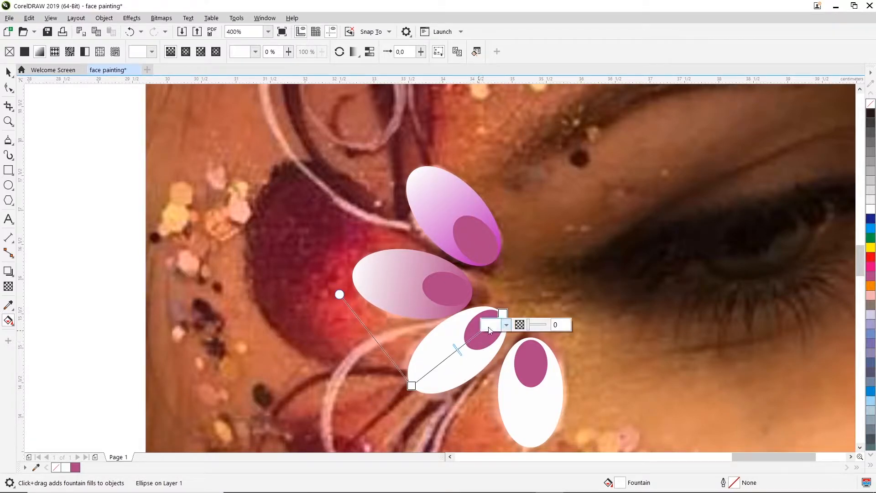
- Set the inner end colour of the third petal's gradient to Purple (C20 M80 Y0 K20) from the CMYK Palette
{"action": "left_click", "coordinate": [502, 313]}
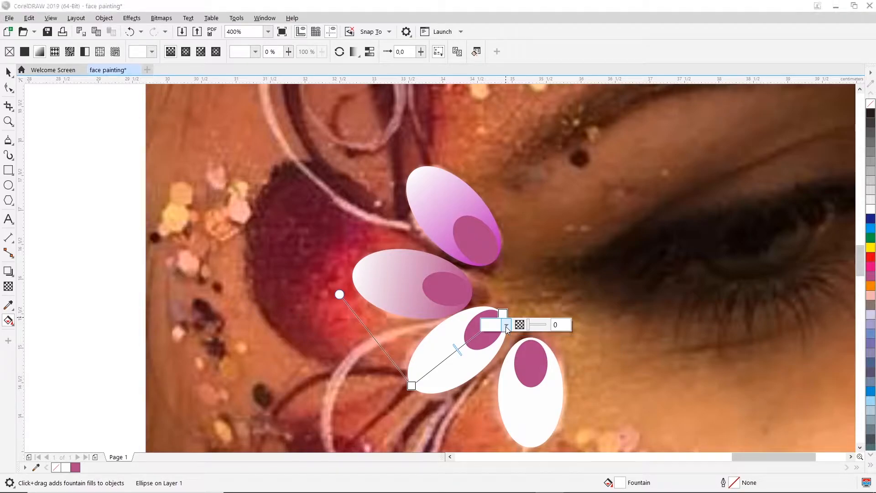
{"action": "left_click", "coordinate": [506, 326]}
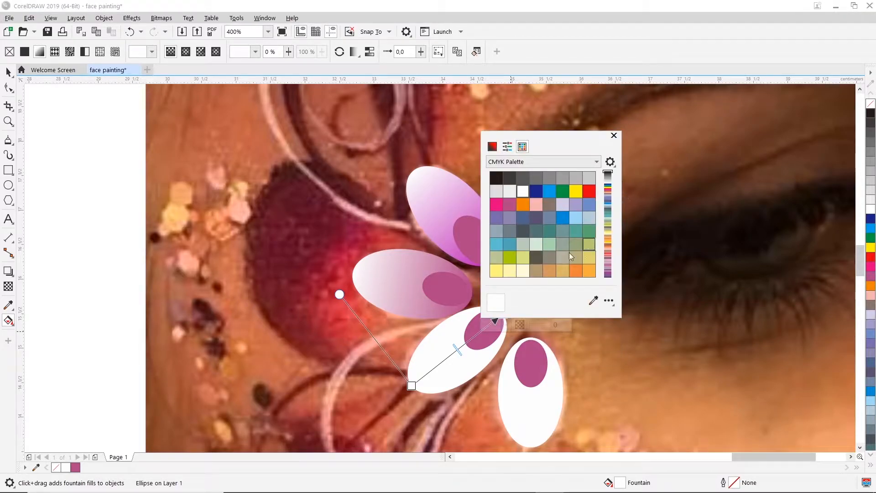
{"action": "scroll", "coordinate": [547, 246], "scroll_direction": "down", "scroll_amount": 5}
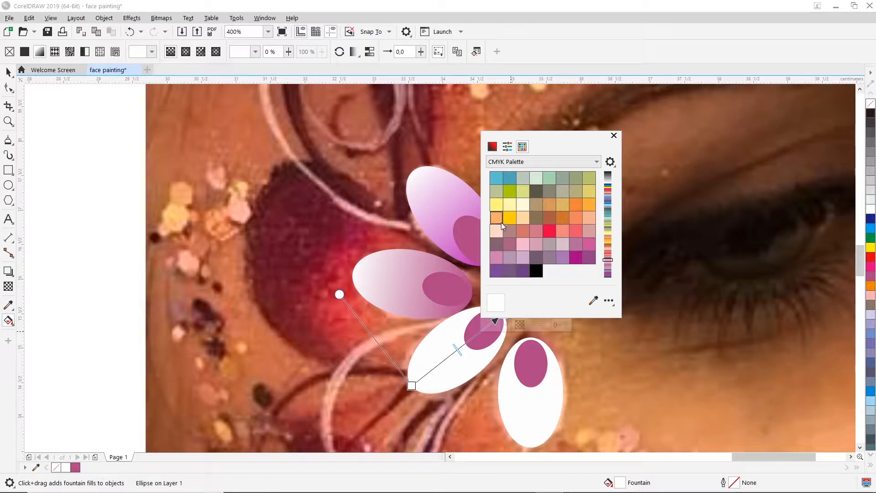
{"action": "scroll", "coordinate": [527, 244], "scroll_direction": "up", "scroll_amount": 5}
{"action": "scroll", "coordinate": [536, 230], "scroll_direction": "down", "scroll_amount": 5}
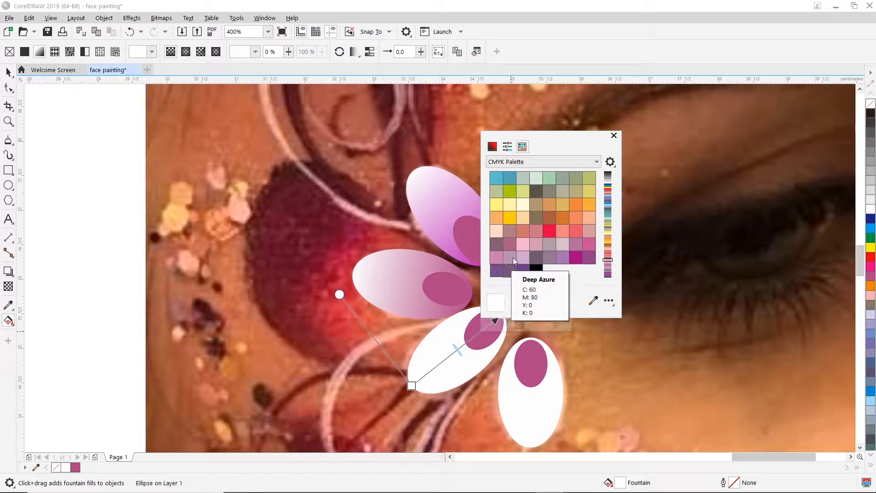
{"action": "scroll", "coordinate": [543, 214], "scroll_direction": "up", "scroll_amount": 3}
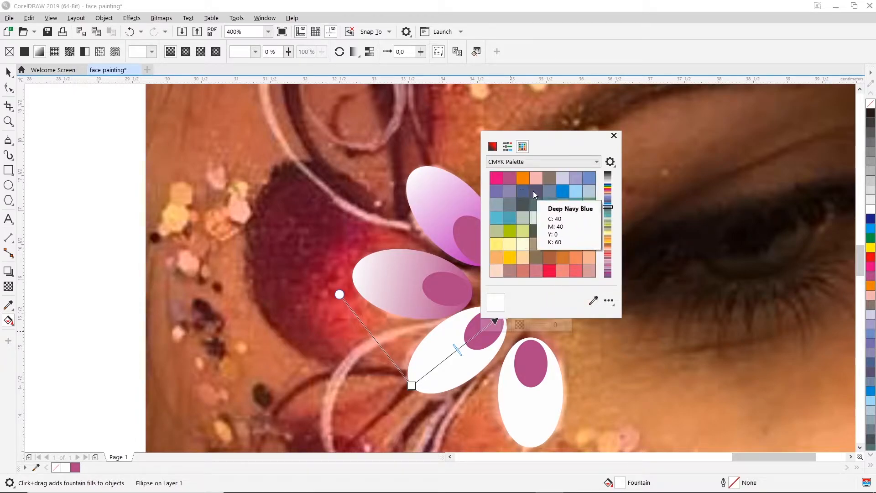
{"action": "scroll", "coordinate": [510, 178], "scroll_direction": "up", "scroll_amount": 2}
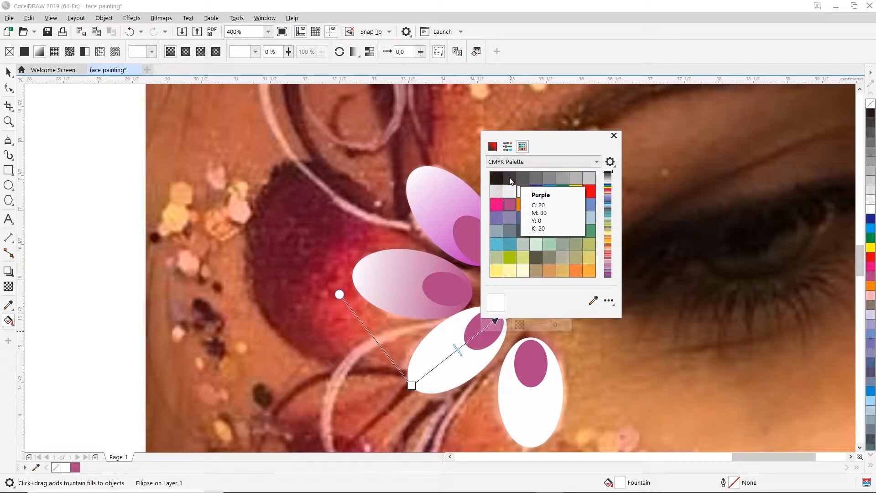
{"action": "left_click", "coordinate": [510, 204]}
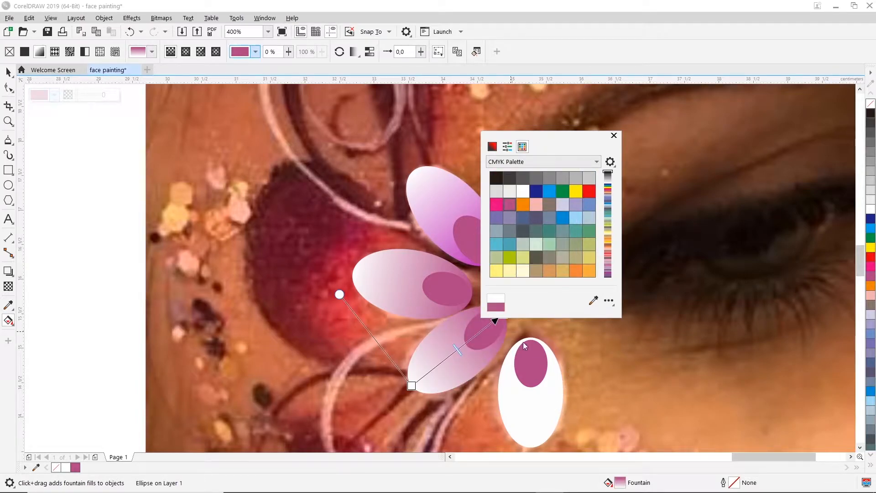
- Apply a linear fountain fill to the lowest, upright petal, running vertically from its lower tip to its upper inner end
{"action": "left_click", "coordinate": [8, 72]}
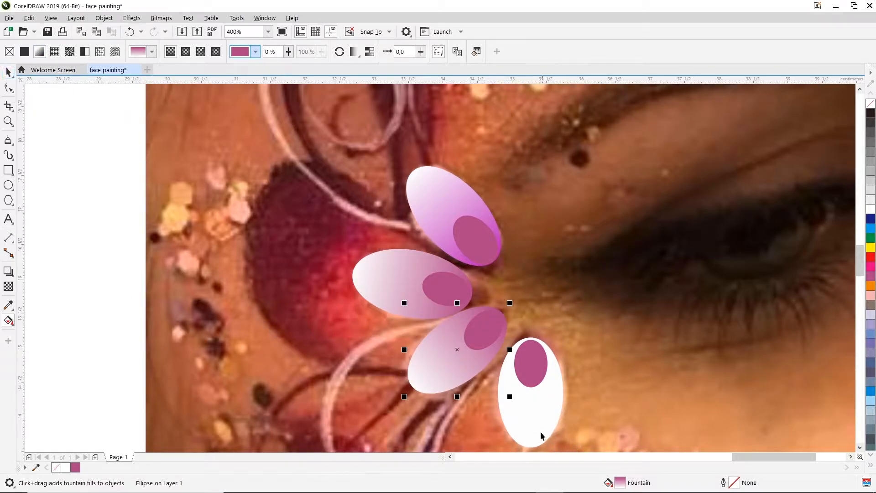
{"action": "scroll", "coordinate": [859, 446], "scroll_direction": "down", "scroll_amount": 2}
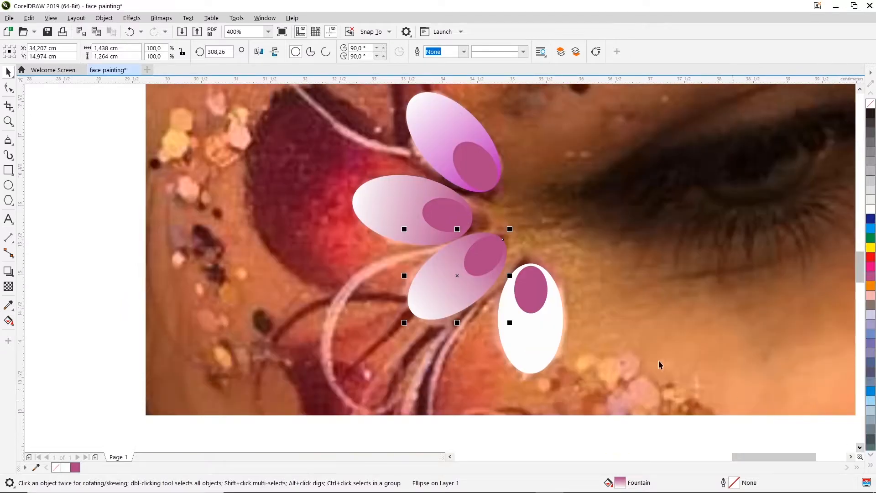
{"action": "left_click", "coordinate": [532, 358]}
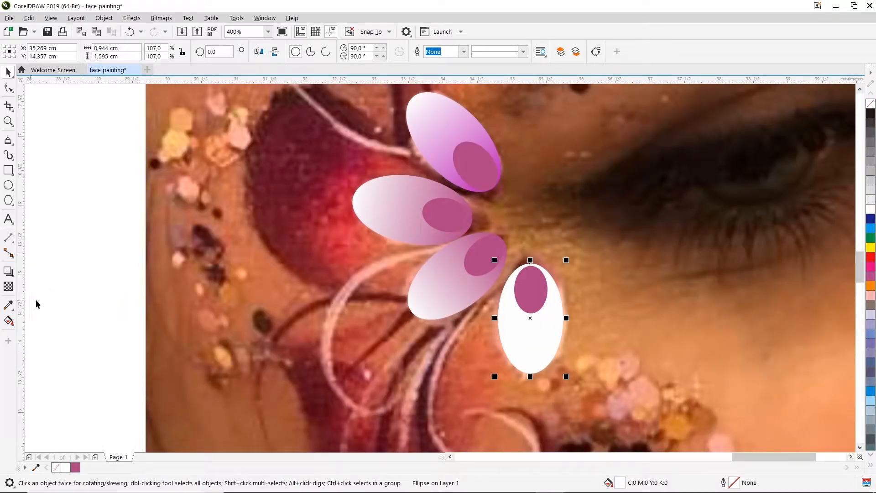
{"action": "left_click", "coordinate": [7, 321]}
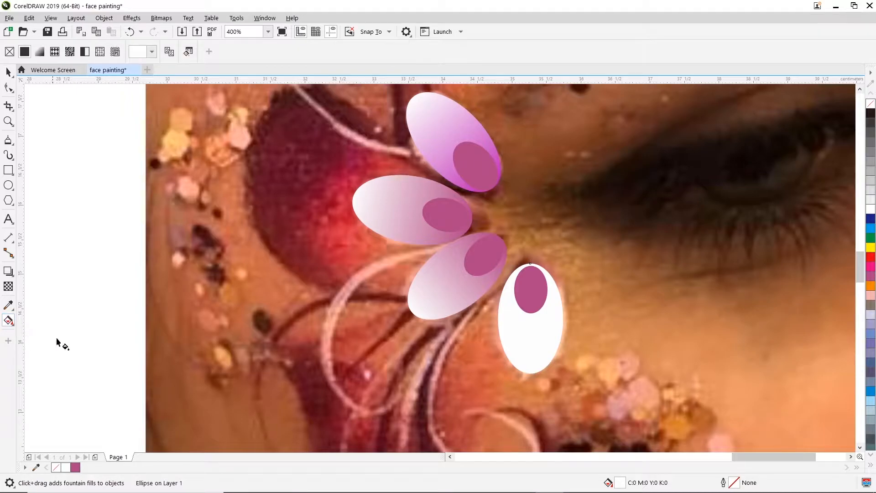
{"action": "left_click", "coordinate": [40, 51]}
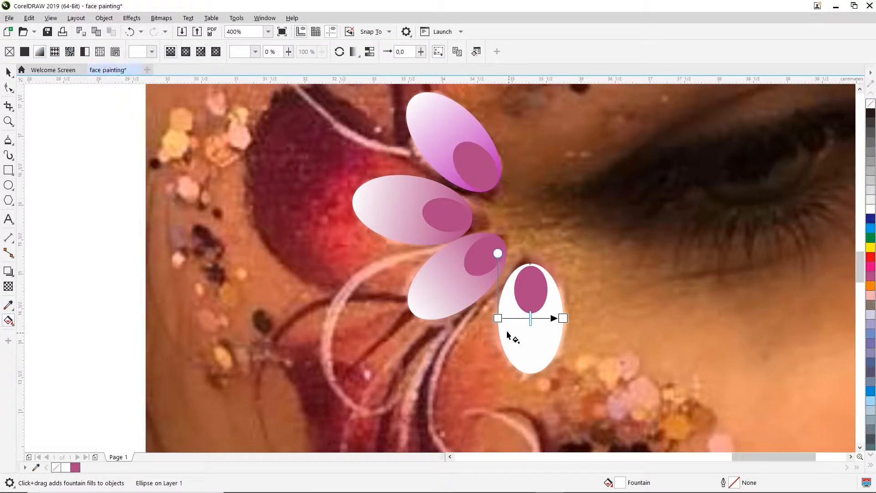
{"action": "left_click_drag", "start_coordinate": [497, 318], "coordinate": [532, 378]}
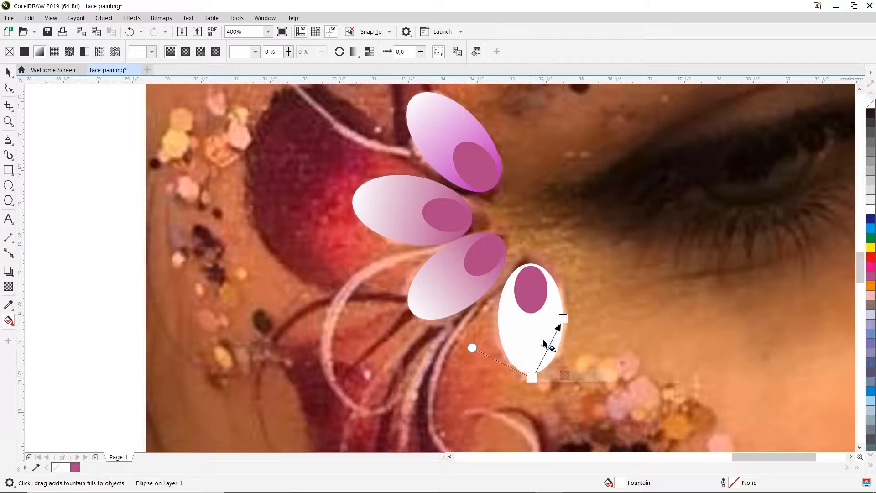
{"action": "left_click_drag", "start_coordinate": [562, 317], "coordinate": [530, 262]}
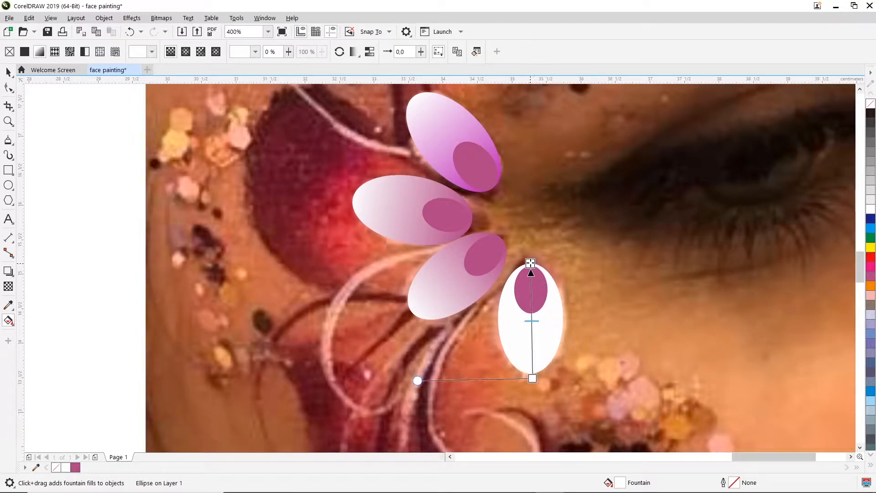
{"action": "left_click_drag", "start_coordinate": [532, 378], "coordinate": [530, 373]}
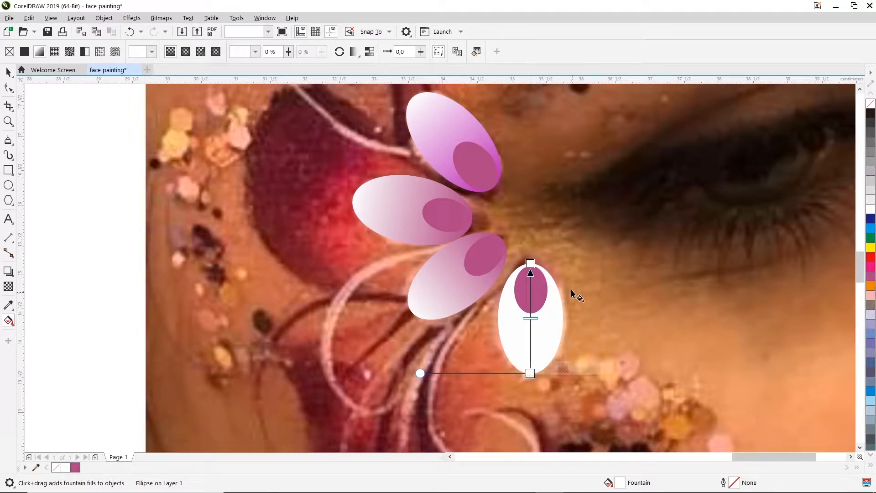
- Set the inner end colour of the lowest petal's gradient to Purple from the CMYK Palette
{"action": "left_click", "coordinate": [530, 263]}
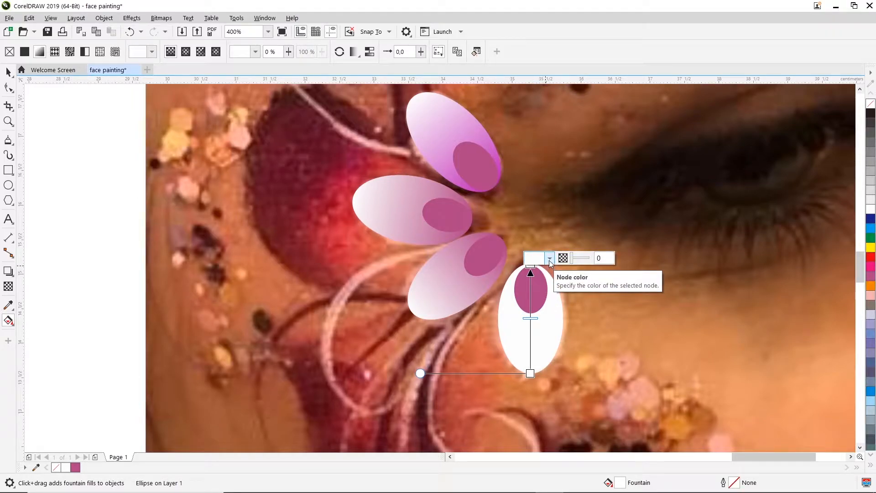
{"action": "left_click", "coordinate": [549, 258]}
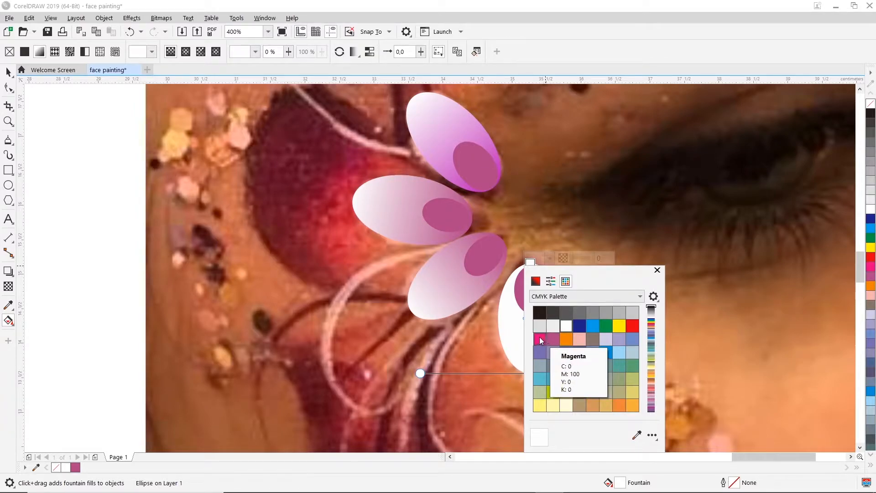
{"action": "left_click", "coordinate": [553, 338]}
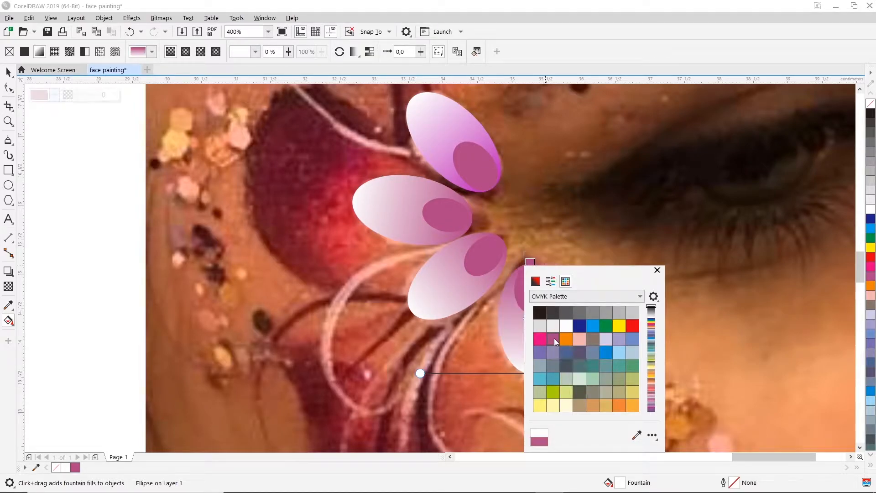
{"action": "left_click", "coordinate": [657, 270]}
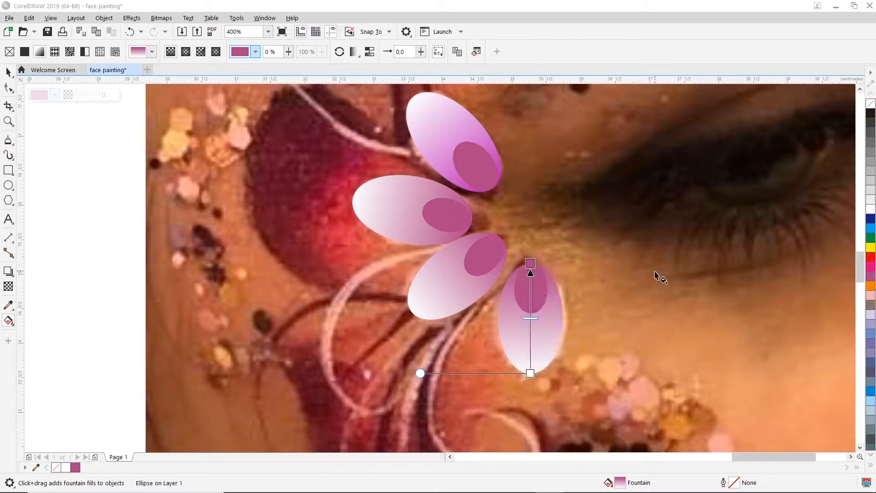
- Change the inner end colour of the uppermost petal's gradient to the purple swatch from the Document Palette, matching the other petals
{"action": "left_click", "coordinate": [456, 144]}
{"action": "left_click", "coordinate": [492, 187]}
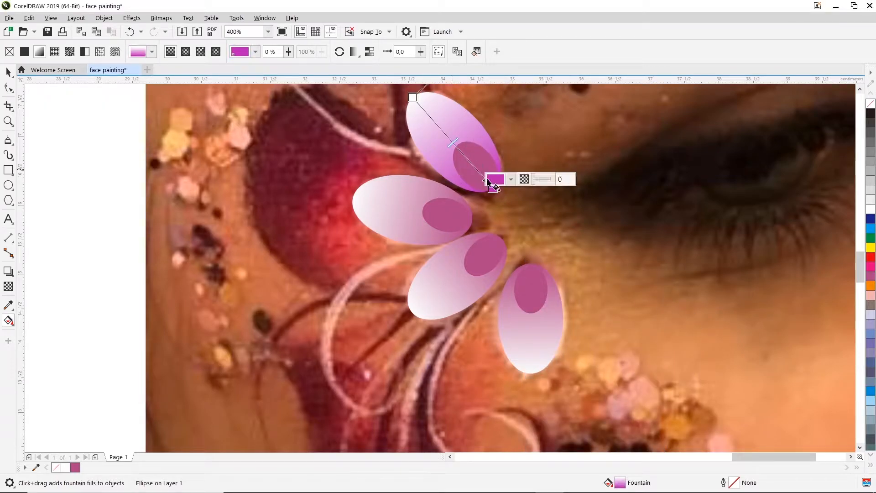
{"action": "left_click", "coordinate": [511, 179]}
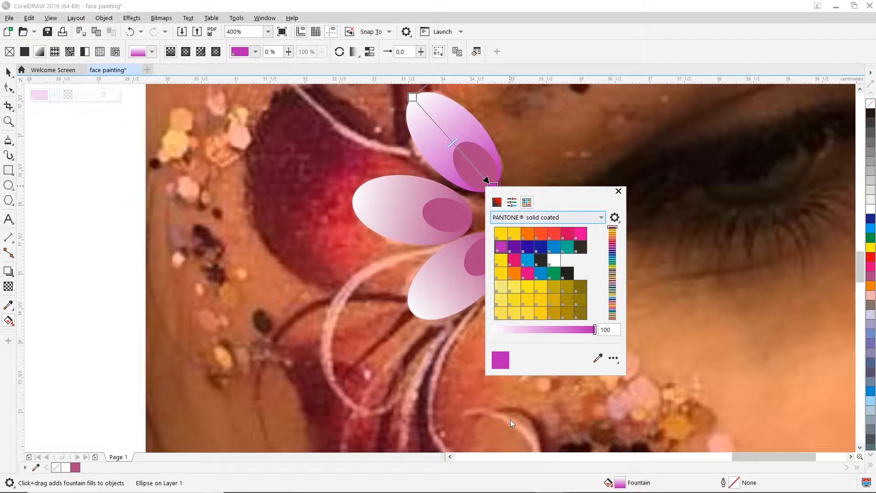
{"action": "left_click", "coordinate": [600, 218]}
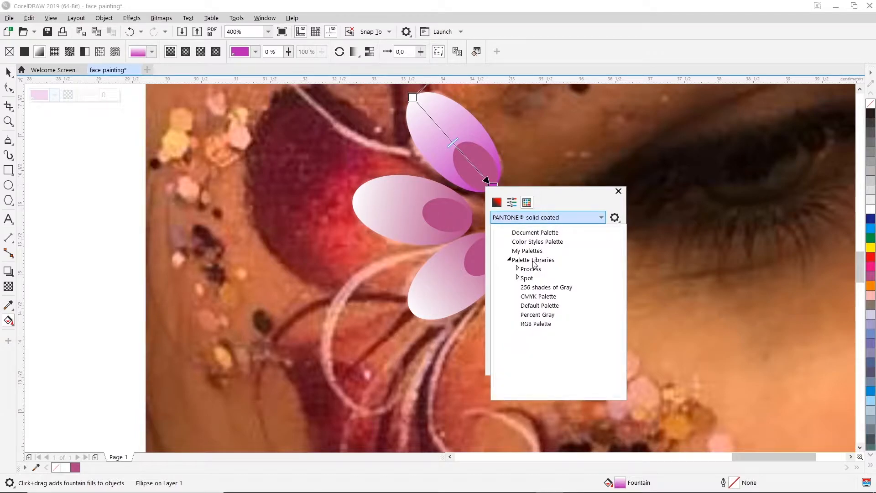
{"action": "left_click", "coordinate": [535, 232]}
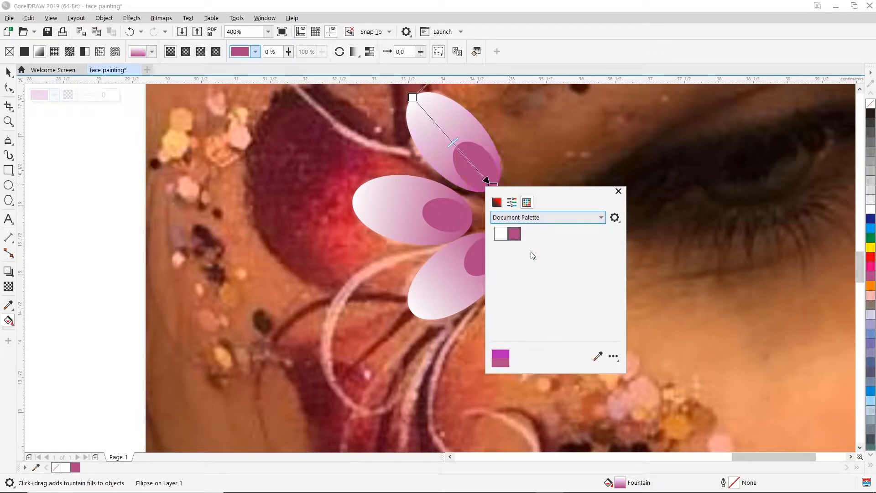
{"action": "left_click", "coordinate": [575, 219]}
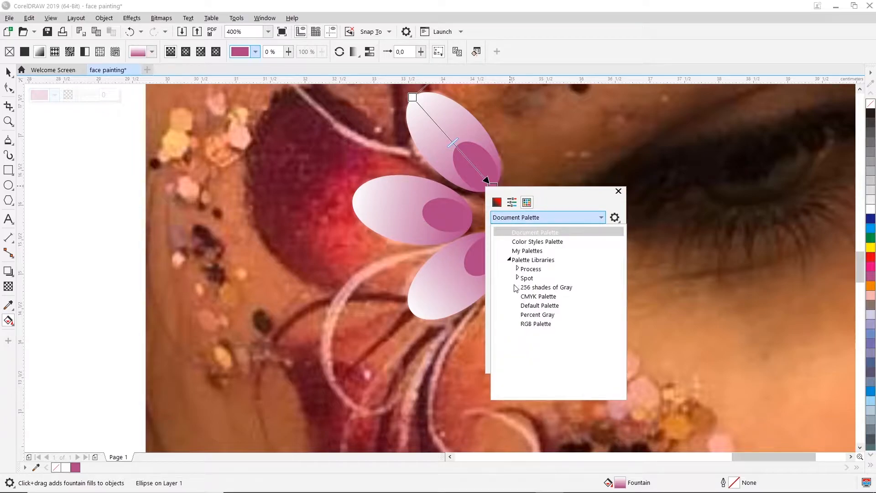
{"action": "left_click", "coordinate": [530, 261]}
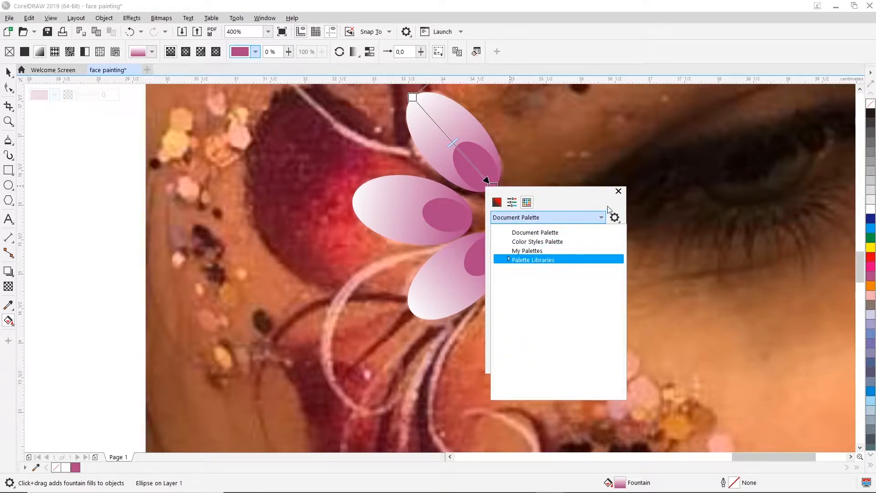
{"action": "left_click", "coordinate": [619, 191]}
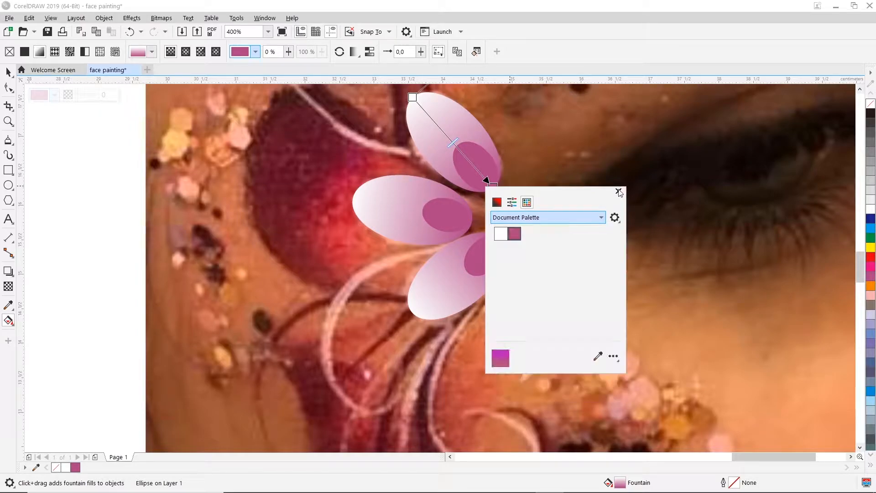
{"action": "left_click", "coordinate": [618, 191]}
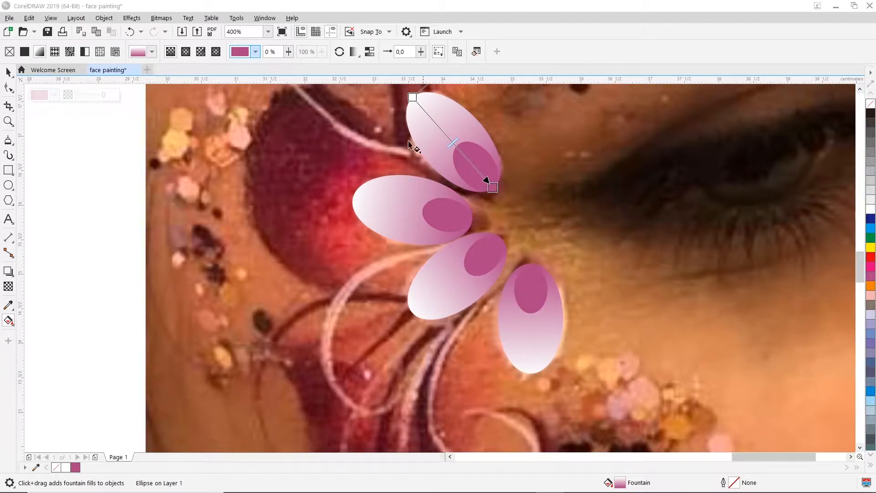
{"action": "left_click", "coordinate": [9, 72]}
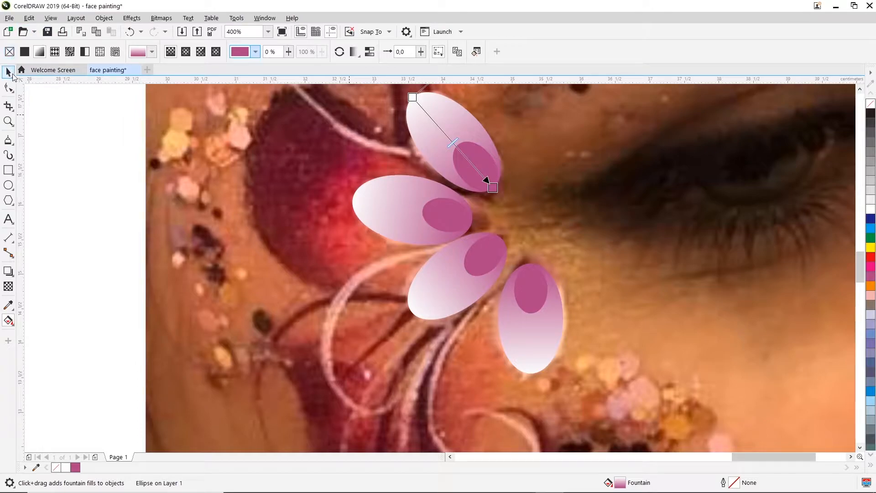
{"action": "left_click", "coordinate": [619, 174]}
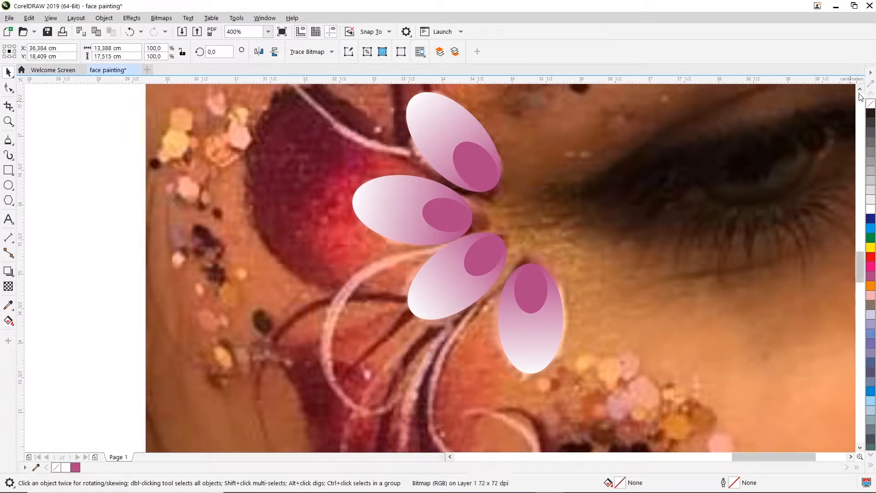
- Move all eight petal shapes aside over the eye to reveal the reference flower, and return them to their original place
{"action": "scroll", "coordinate": [614, 176], "scroll_direction": "up", "scroll_amount": 2}
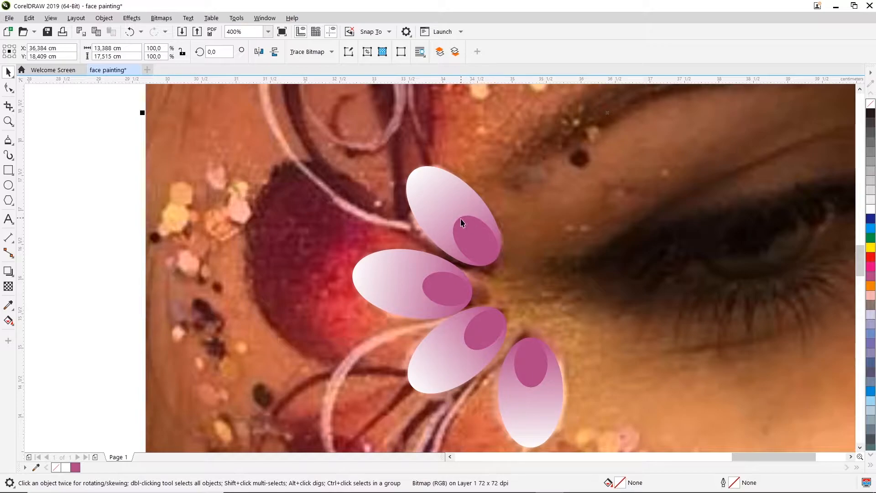
{"action": "scroll", "coordinate": [513, 208], "scroll_direction": "down", "scroll_amount": 2}
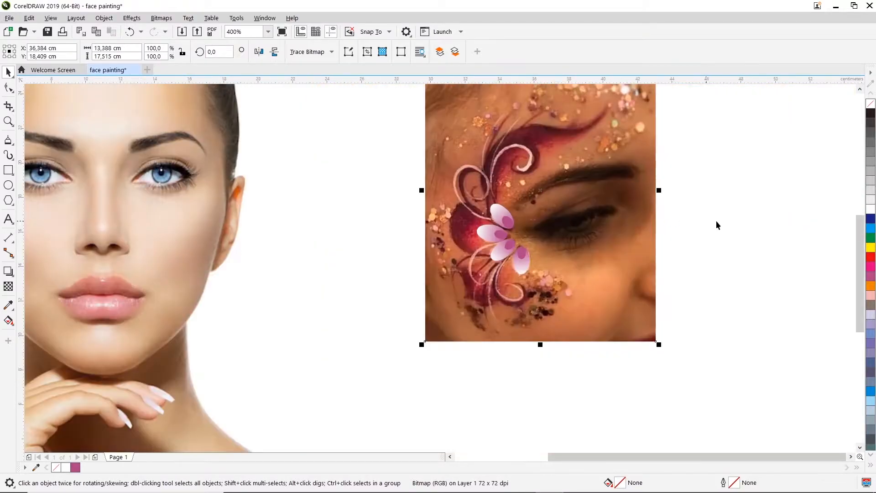
{"action": "left_click_drag", "start_coordinate": [710, 179], "coordinate": [459, 294]}
{"action": "left_click_drag", "start_coordinate": [505, 239], "coordinate": [571, 237]}
{"action": "scroll", "coordinate": [509, 247], "scroll_direction": "up", "scroll_amount": 1}
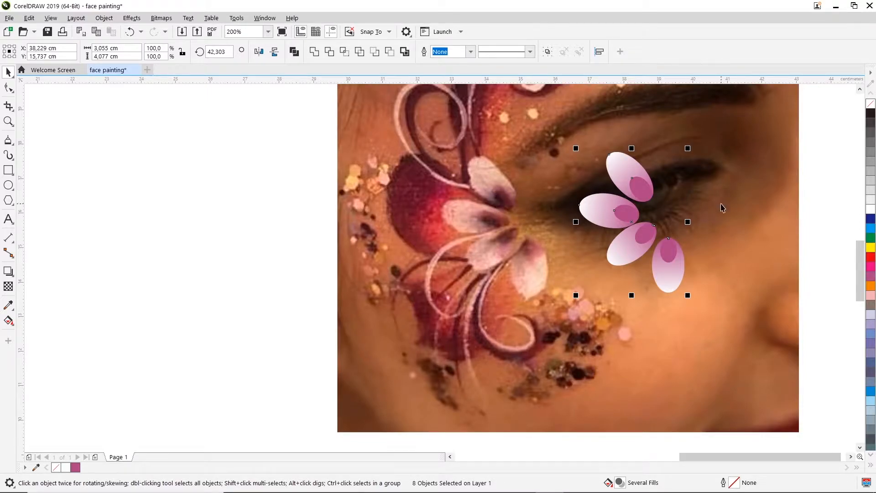
{"action": "left_click_drag", "start_coordinate": [669, 239], "coordinate": [531, 244]}
{"action": "scroll", "coordinate": [532, 158], "scroll_direction": "up", "scroll_amount": 2}
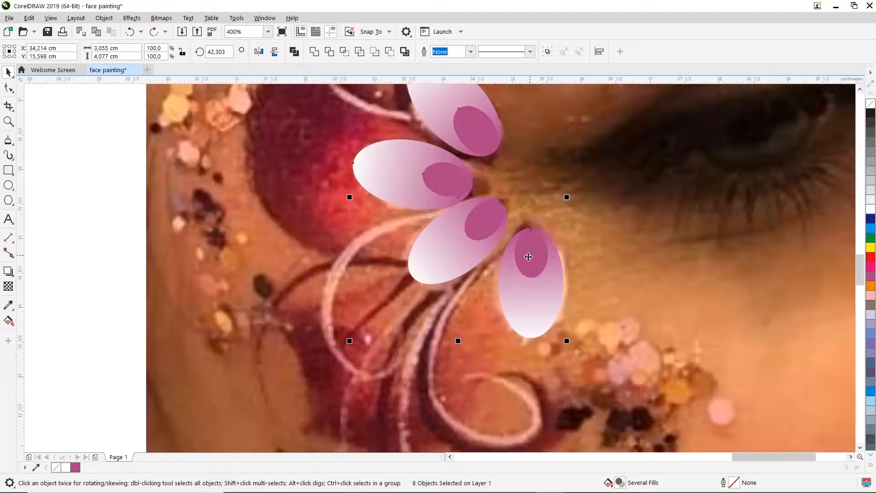
{"action": "left_click", "coordinate": [582, 146]}
{"action": "scroll", "coordinate": [582, 148], "scroll_direction": "down", "scroll_amount": 2}
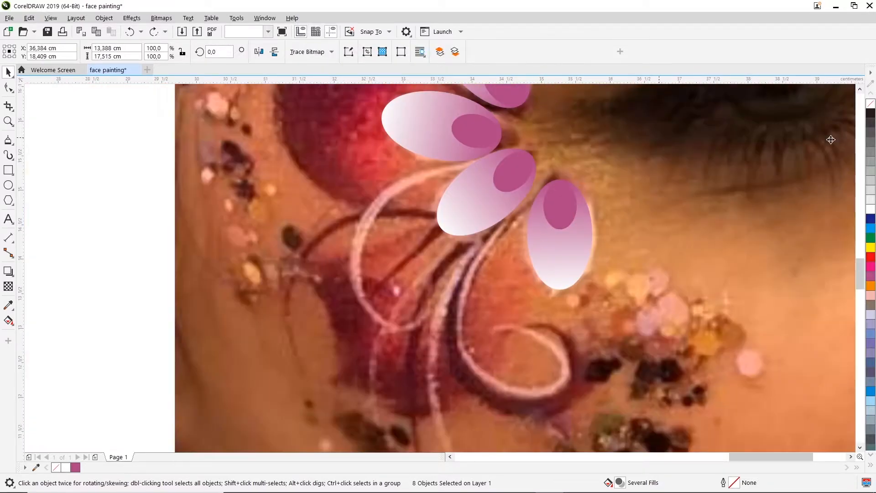
- Try a linear fountain fill on the uppermost petal's small ellipse, running from its lower inner tip to its upper outer end
{"action": "left_click", "coordinate": [859, 89]}
{"action": "left_click", "coordinate": [860, 90]}
{"action": "left_click", "coordinate": [860, 89]}
{"action": "left_click", "coordinate": [859, 89]}
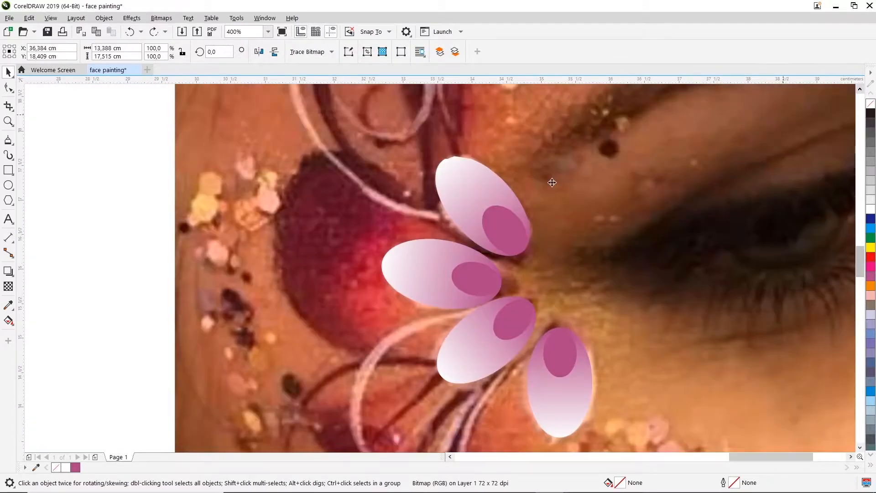
{"action": "left_click", "coordinate": [492, 210]}
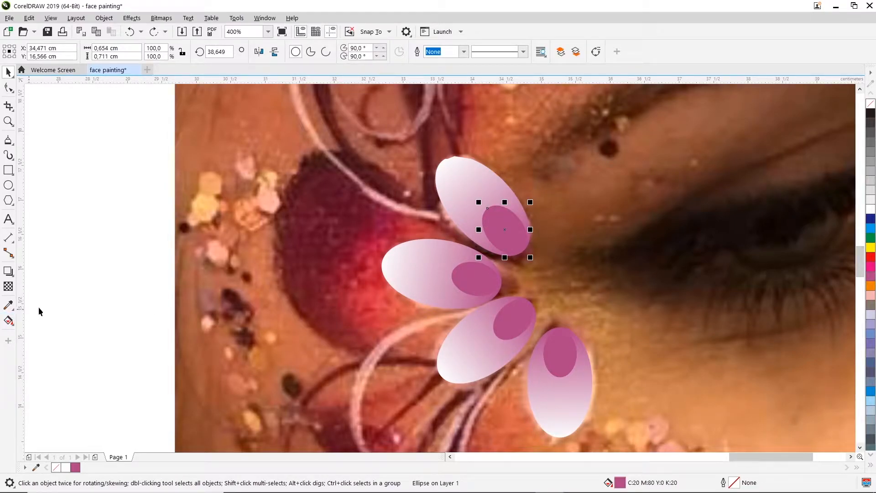
{"action": "left_click", "coordinate": [8, 321]}
{"action": "left_click", "coordinate": [40, 51]}
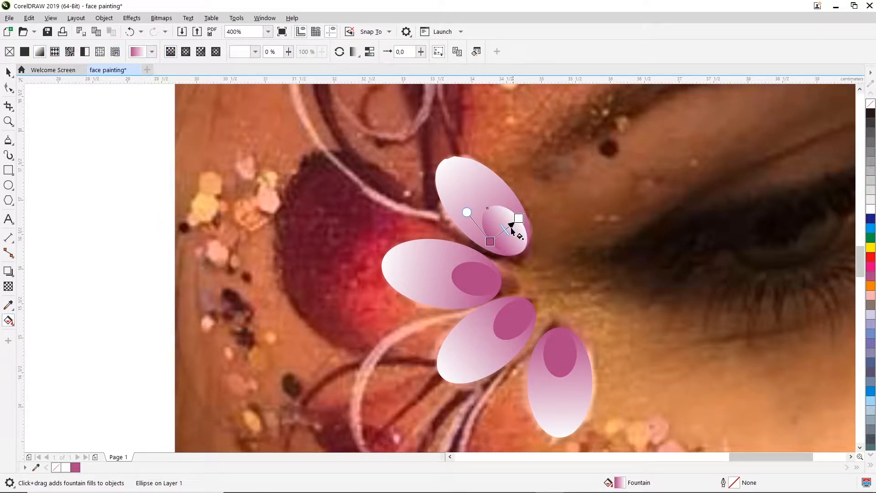
{"action": "mouse_move", "coordinate": [489, 242]}
{"action": "left_mouse_down"}
{"action": "mouse_move", "coordinate": [512, 220]}
{"action": "mouse_move", "coordinate": [522, 254]}
{"action": "left_mouse_up"}
{"action": "left_click_drag", "start_coordinate": [519, 218], "coordinate": [487, 208]}
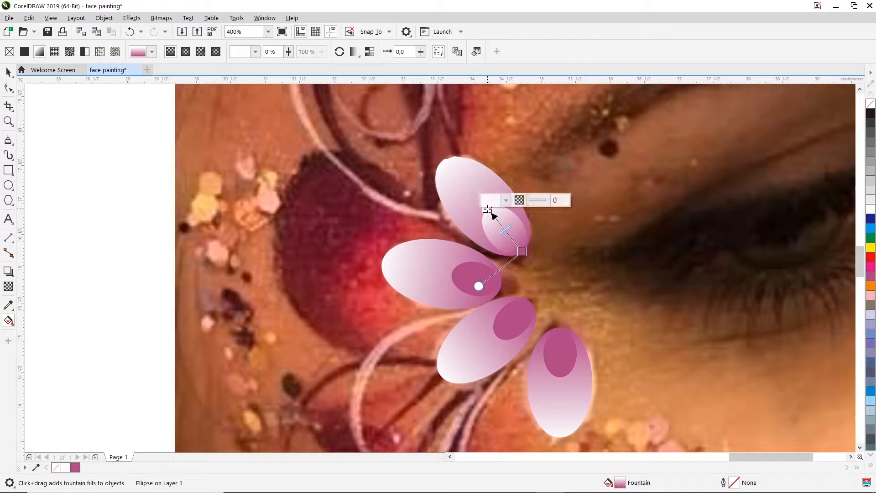
- Browse the document, colour styles and process palettes for an outer end colour for the small ellipse's gradient
{"action": "left_click", "coordinate": [506, 201]}
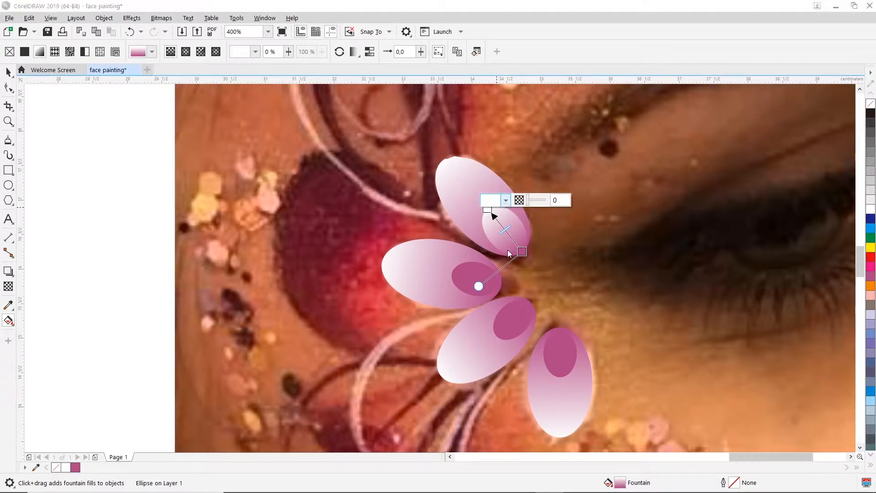
{"action": "left_click", "coordinate": [522, 222]}
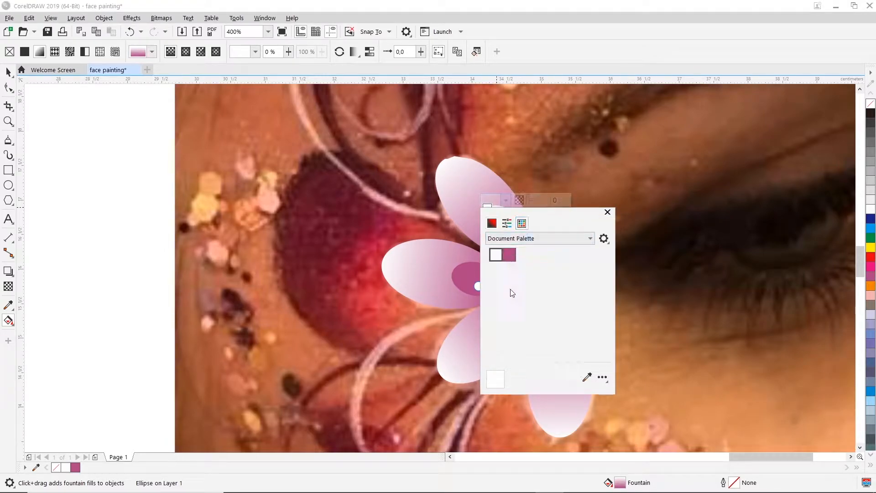
{"action": "left_click", "coordinate": [591, 238]}
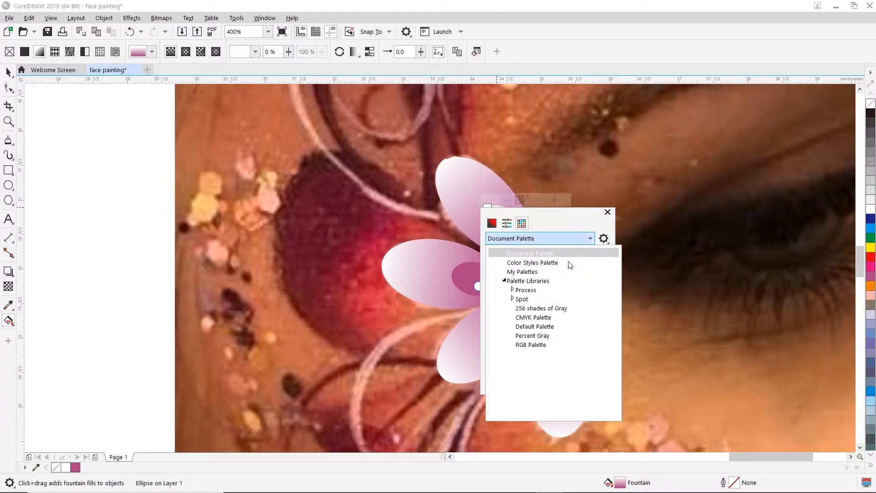
{"action": "left_click", "coordinate": [513, 290]}
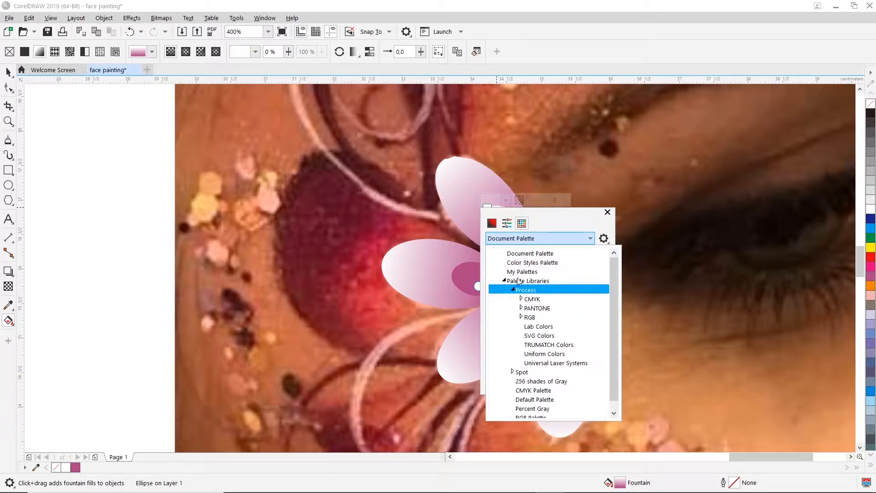
{"action": "left_click", "coordinate": [521, 272]}
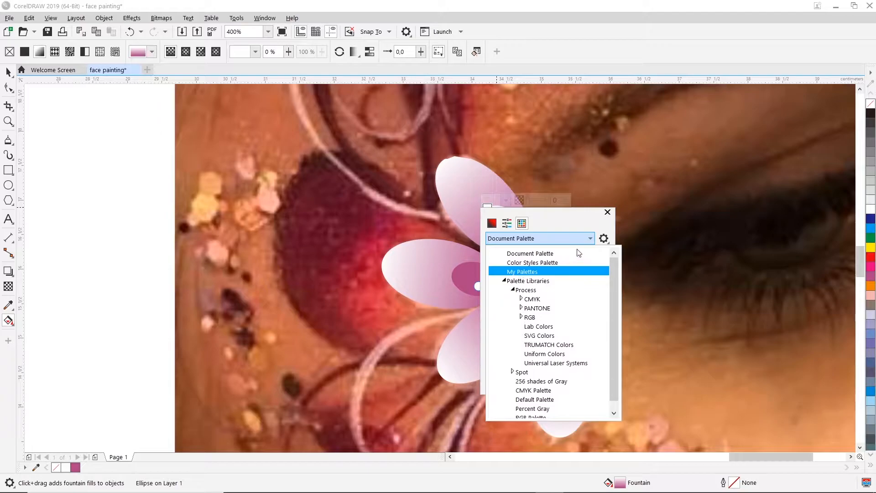
{"action": "left_click", "coordinate": [532, 262]}
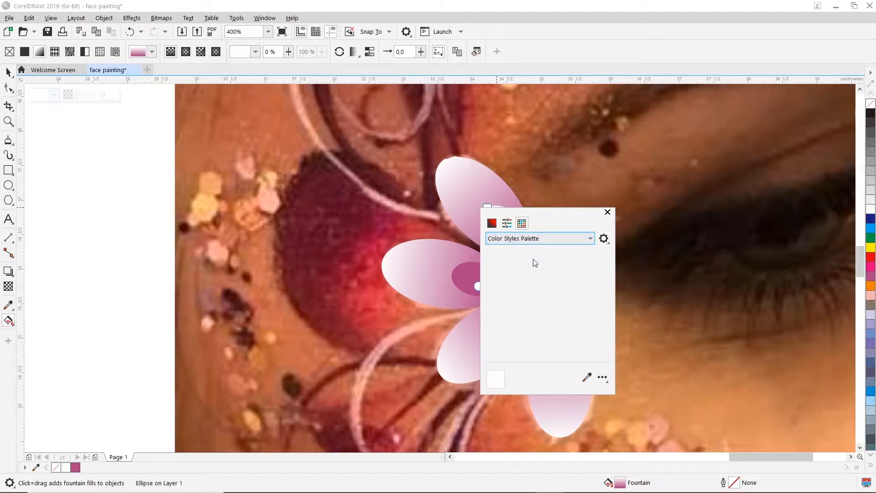
{"action": "left_click", "coordinate": [563, 239]}
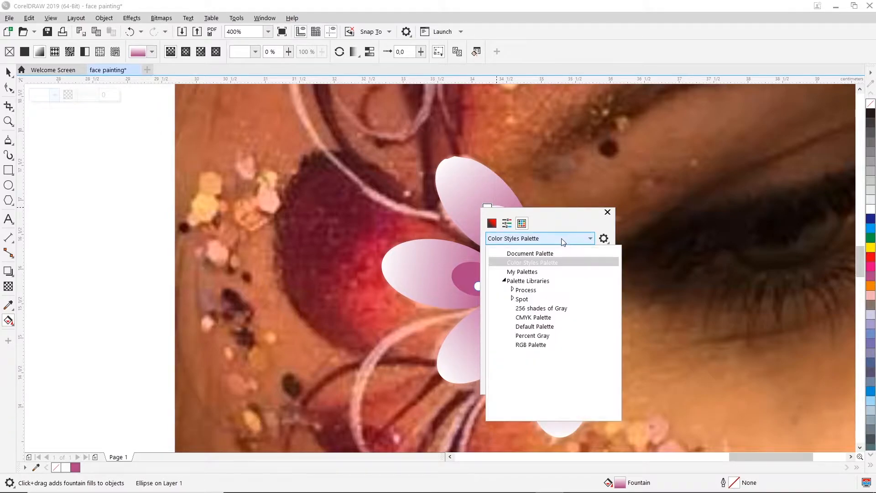
{"action": "left_click", "coordinate": [591, 240]}
{"action": "left_click", "coordinate": [591, 239]}
{"action": "left_click", "coordinate": [528, 283]}
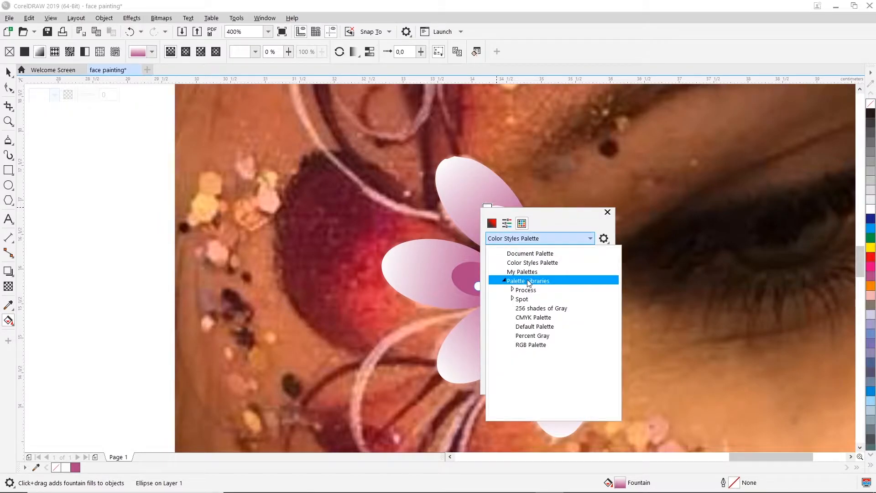
{"action": "left_click", "coordinate": [524, 224]}
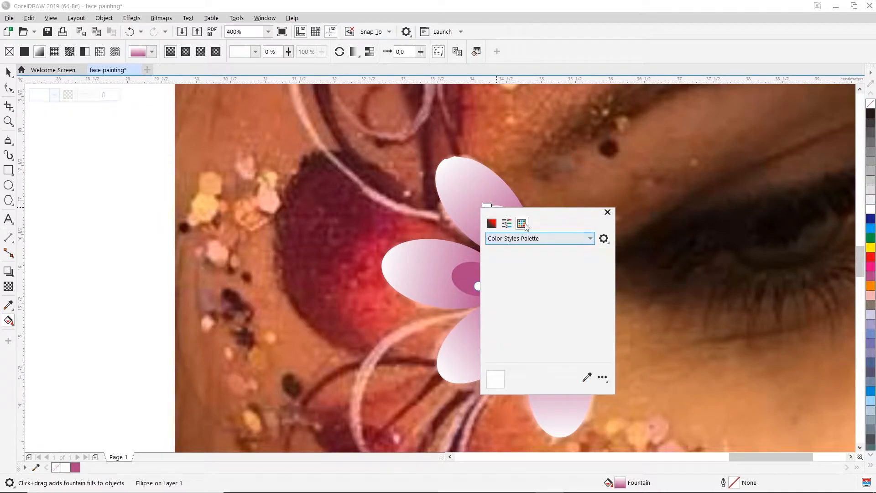
{"action": "left_click", "coordinate": [577, 241]}
{"action": "left_click", "coordinate": [530, 253]}
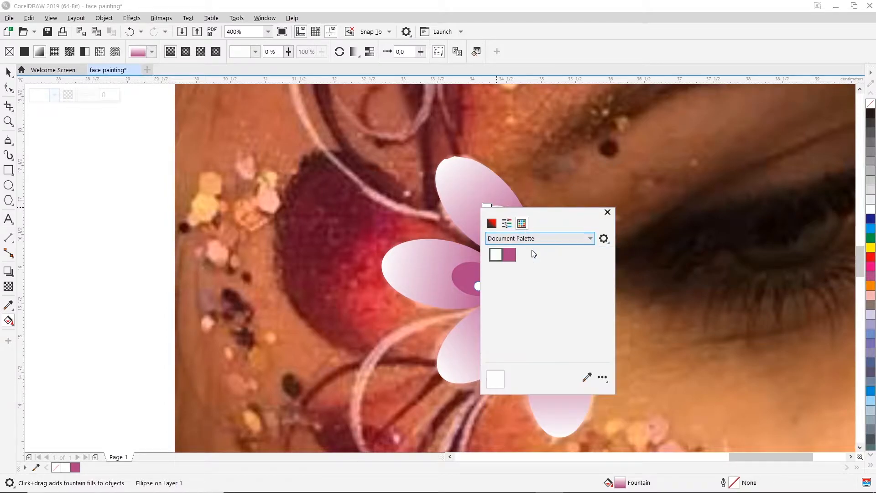
{"action": "left_click", "coordinate": [559, 240]}
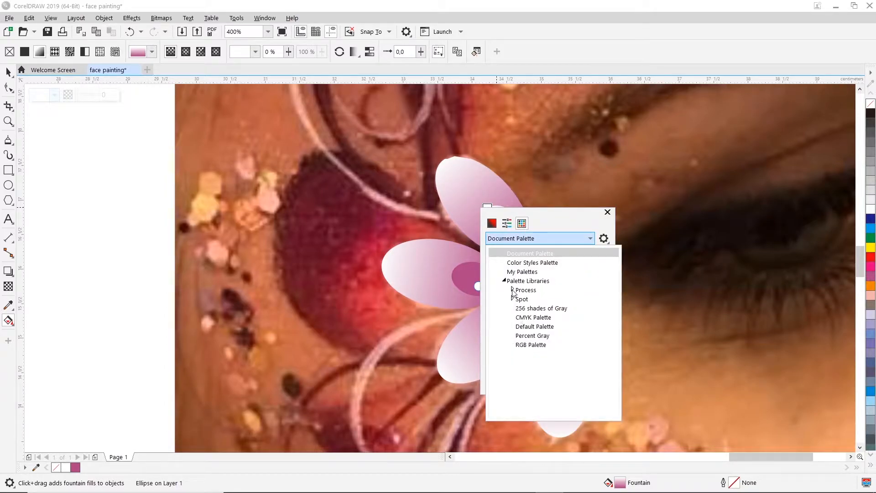
{"action": "left_click", "coordinate": [512, 291]}
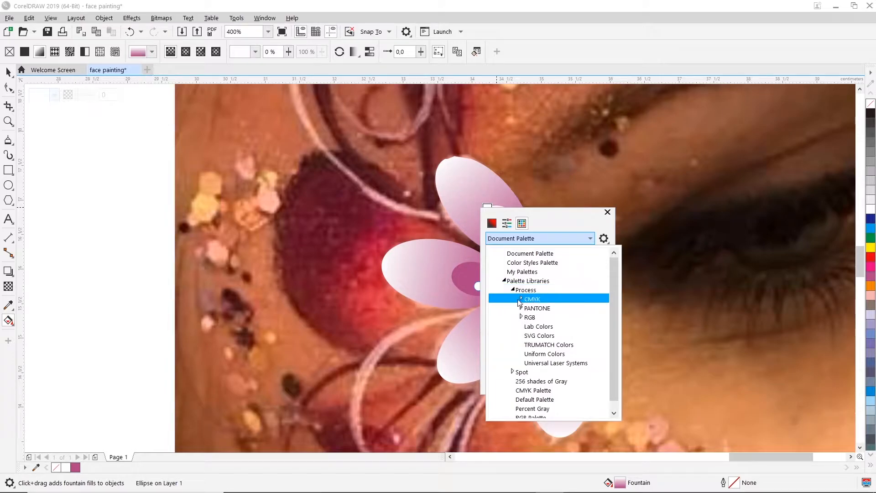
{"action": "left_click", "coordinate": [521, 299]}
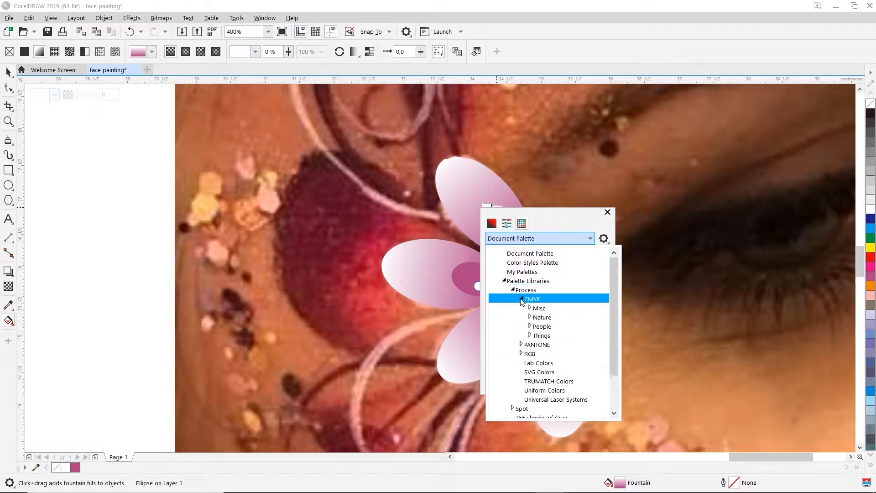
{"action": "left_click", "coordinate": [612, 217]}
- Show colour names in the Document Palette and try Purple as the outer end colour of the small ellipse's gradient
{"action": "left_click", "coordinate": [603, 239]}
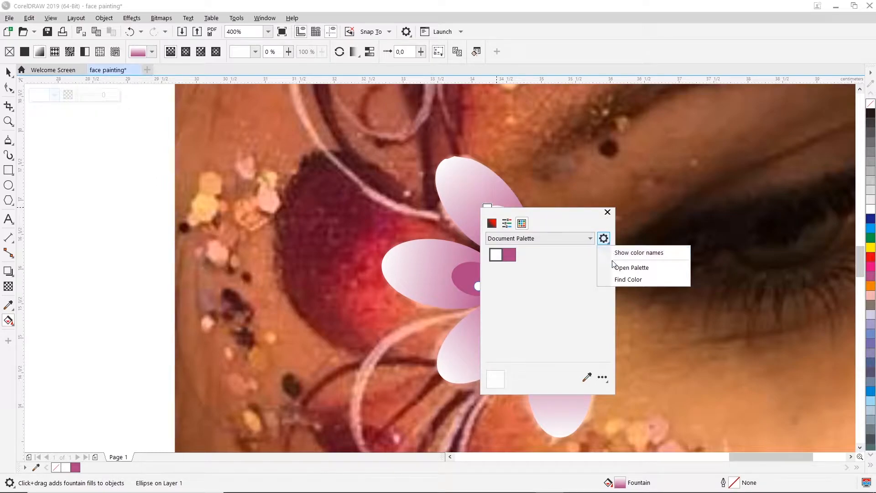
{"action": "left_click", "coordinate": [614, 254]}
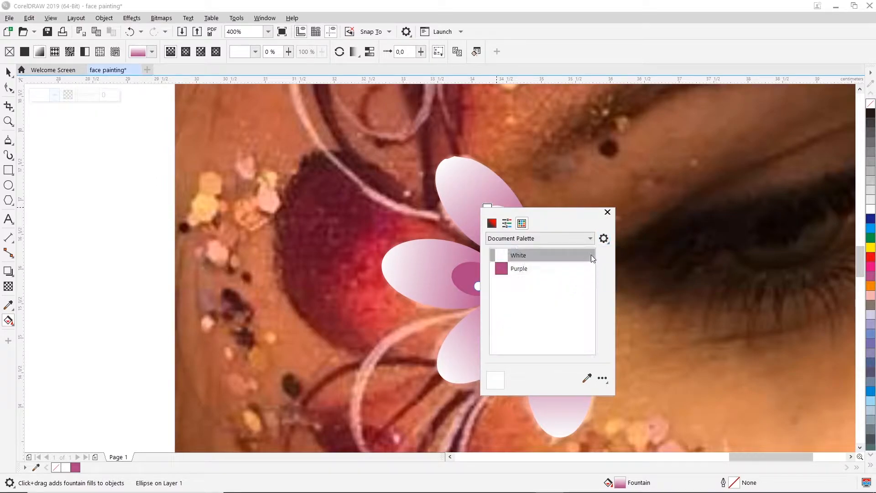
{"action": "left_click", "coordinate": [564, 268]}
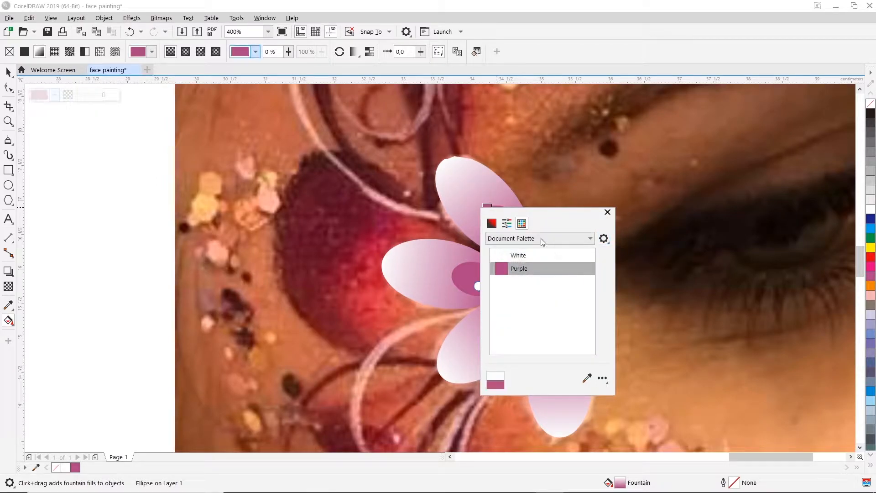
{"action": "left_click", "coordinate": [493, 224]}
{"action": "left_click", "coordinate": [511, 238]}
{"action": "left_click", "coordinate": [512, 239]}
{"action": "left_click", "coordinate": [608, 212]}
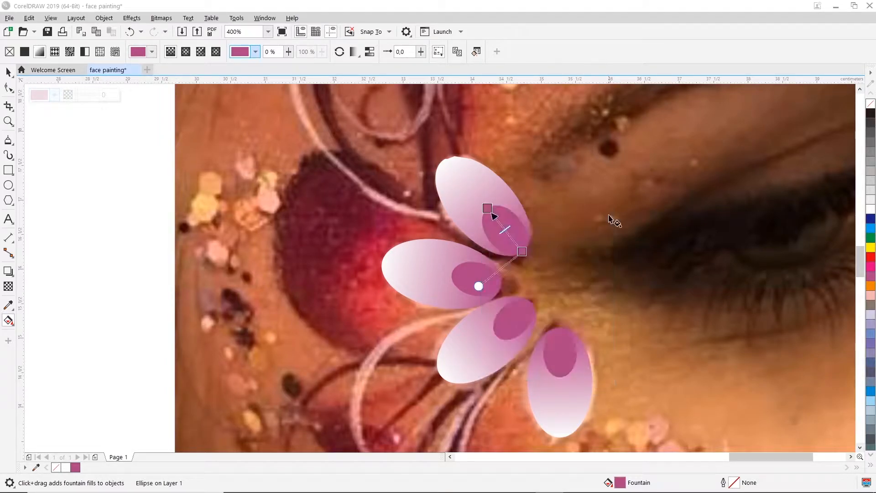
- Undo the Purple end colour and the fountain fill on the uppermost petal's small ellipse
{"action": "left_click", "coordinate": [601, 187]}
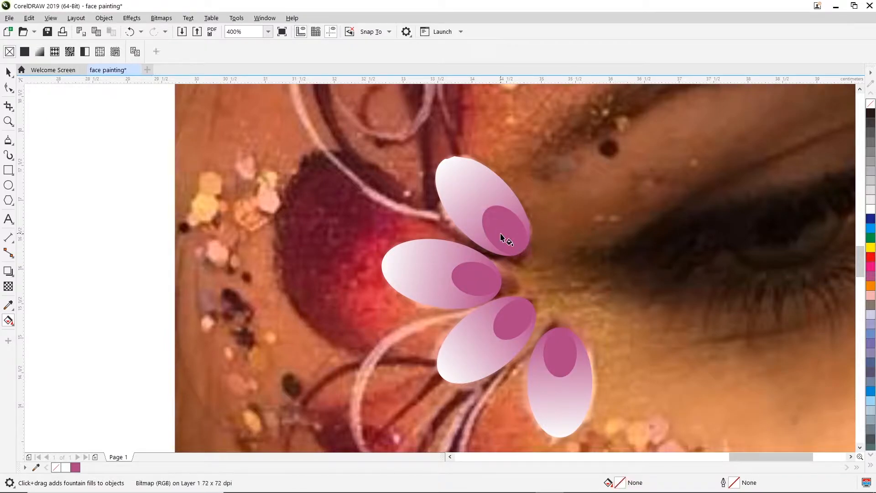
{"action": "left_click", "coordinate": [501, 236]}
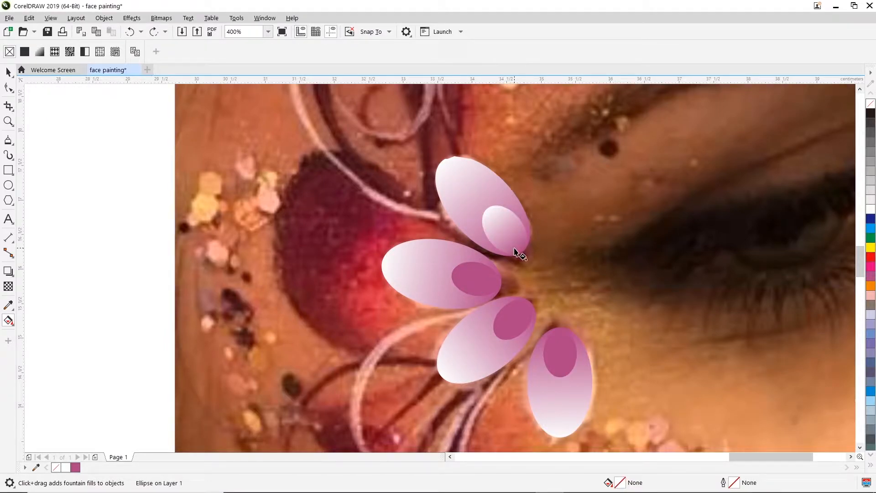
{"action": "key", "text": "ctrl+z"}
{"action": "key", "text": "ctrl+z"}
{"action": "key", "text": "ctrl+z"}
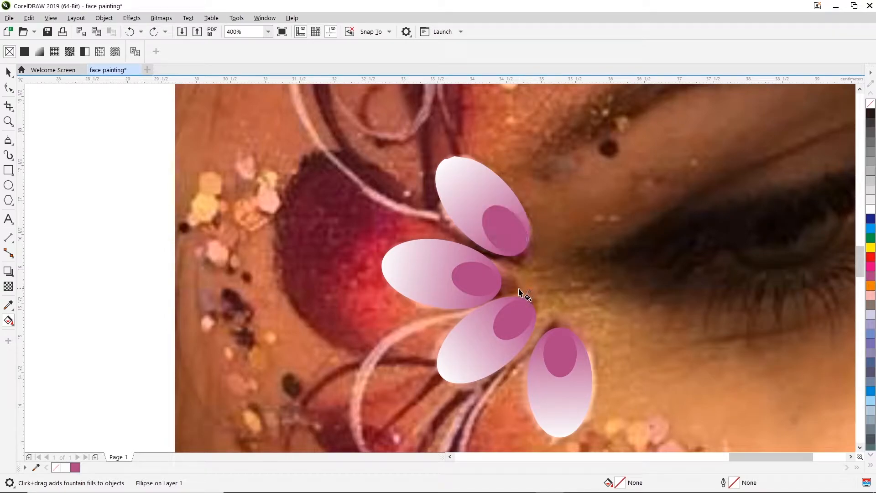
- Apply a linear fountain fill to the uppermost petal's small ellipse, from purple at its lower inner tip to white at its upper outer end
{"action": "left_click_drag", "start_coordinate": [519, 288], "coordinate": [523, 230]}
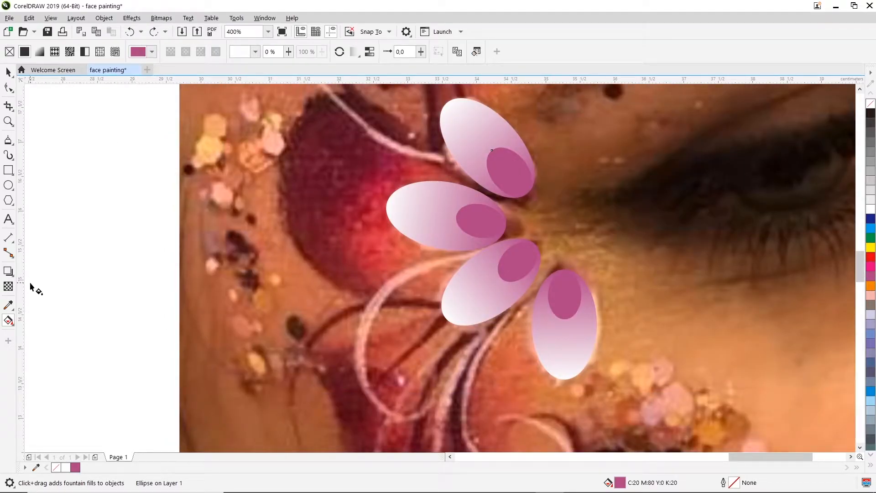
{"action": "left_click", "coordinate": [8, 72]}
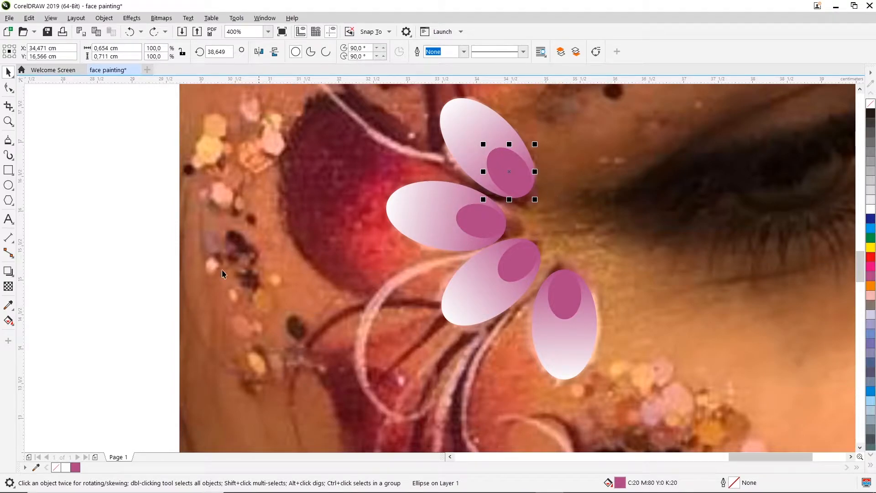
{"action": "left_click", "coordinate": [9, 321]}
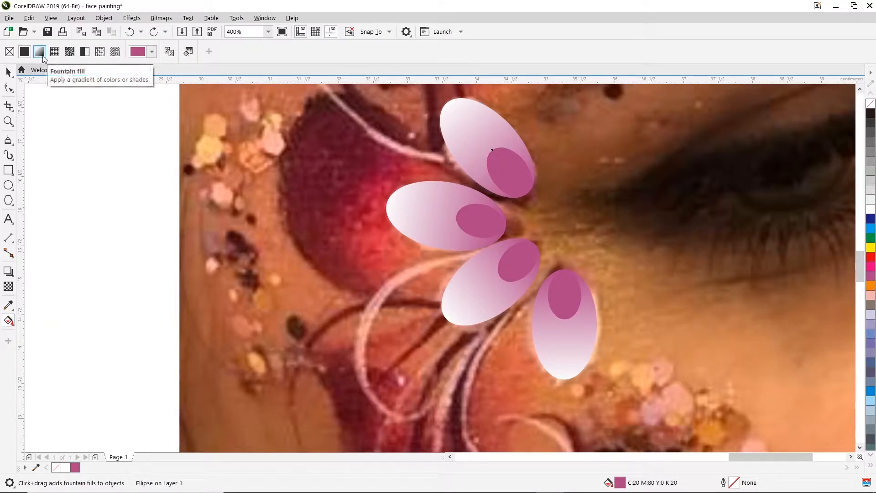
{"action": "left_click", "coordinate": [41, 55]}
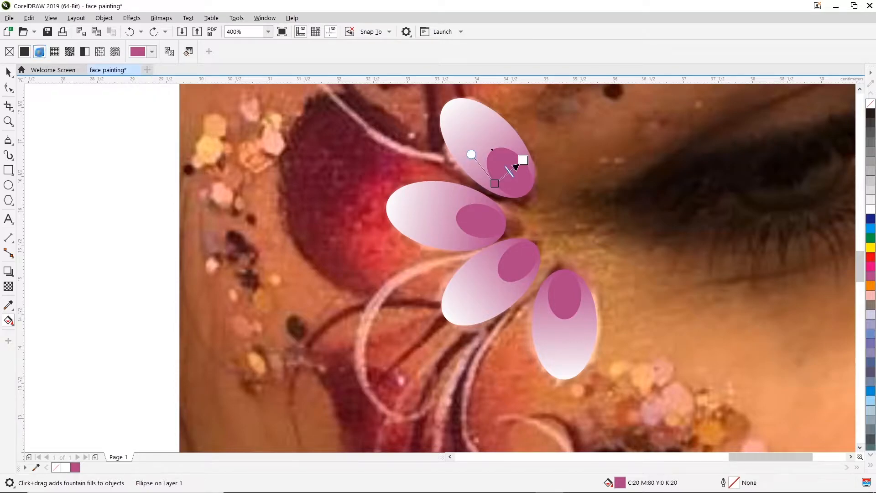
{"action": "left_click_drag", "start_coordinate": [500, 184], "coordinate": [495, 153]}
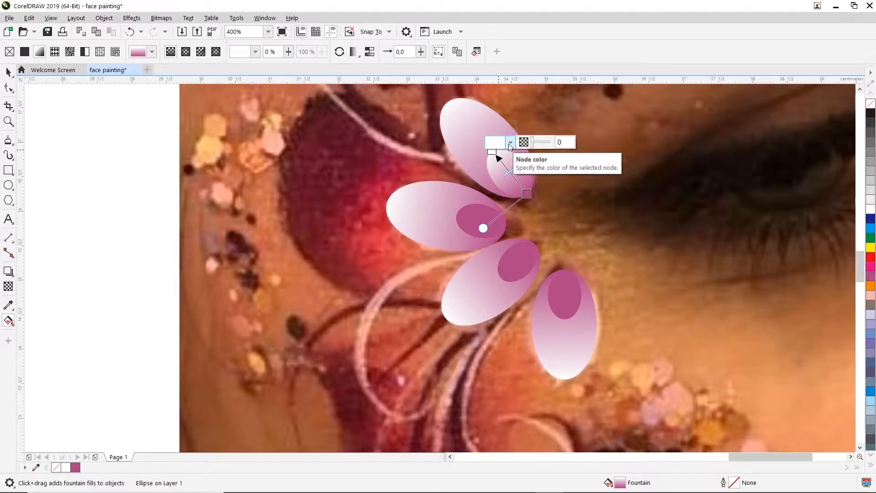
- Set the outer end colour of the uppermost petal's small ellipse gradient to a dark purple from the CMYK Palette
{"action": "left_click", "coordinate": [510, 145]}
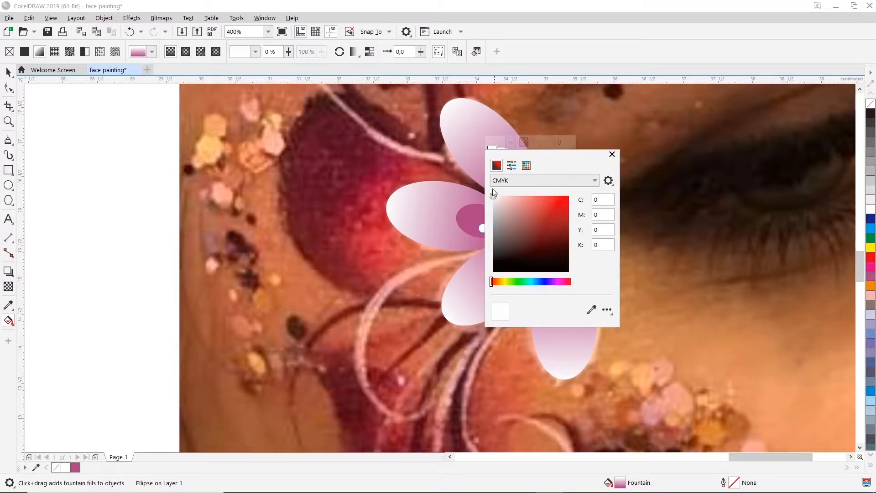
{"action": "left_click", "coordinate": [526, 166]}
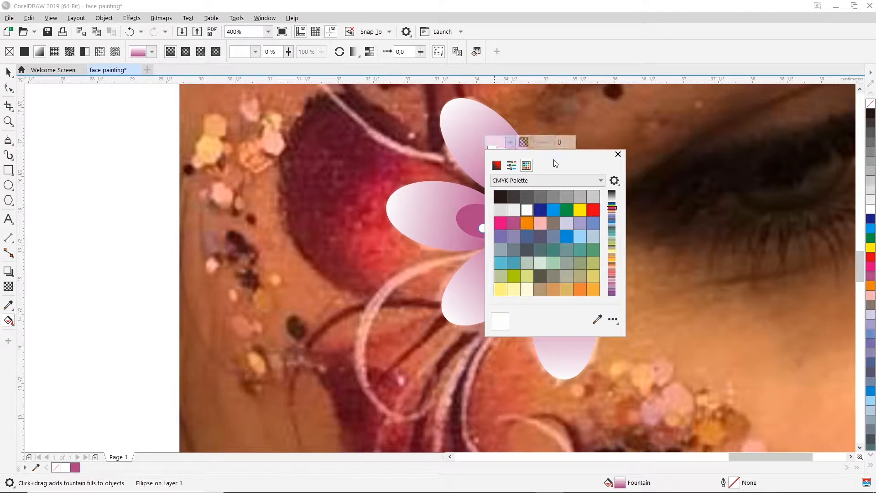
{"action": "left_click_drag", "start_coordinate": [554, 158], "coordinate": [663, 163]}
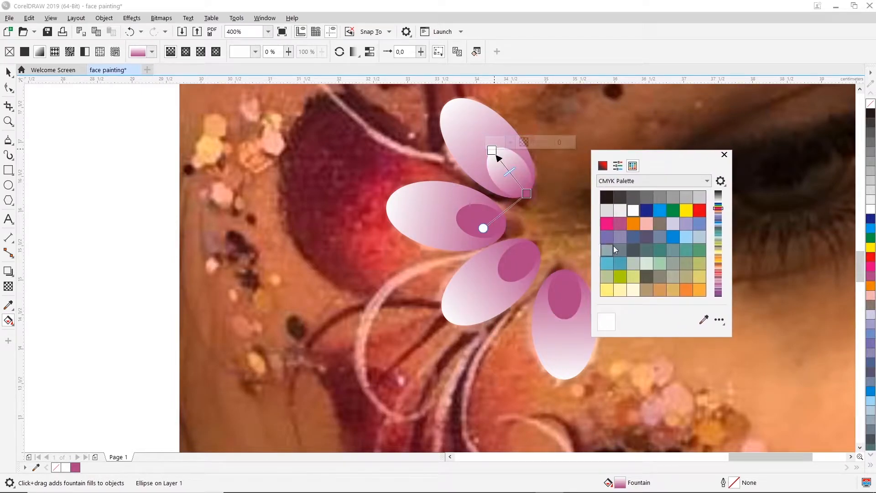
{"action": "left_click", "coordinate": [618, 223]}
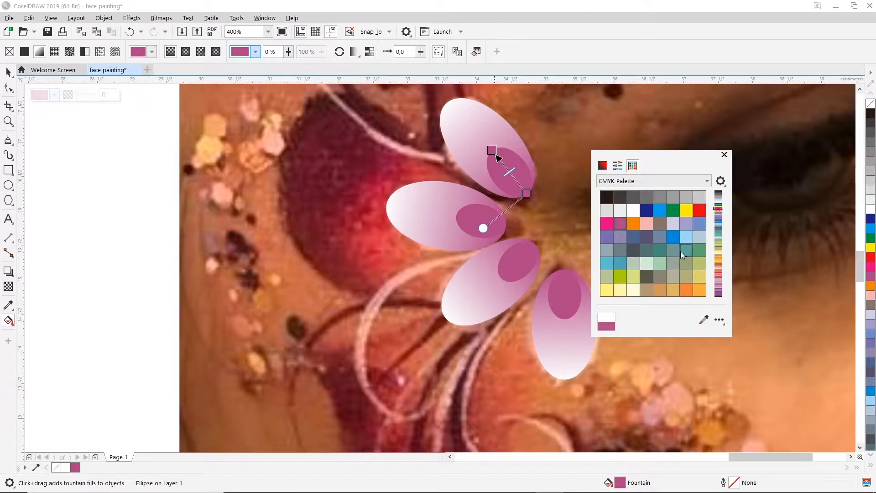
{"action": "scroll", "coordinate": [682, 254], "scroll_direction": "down", "scroll_amount": 3}
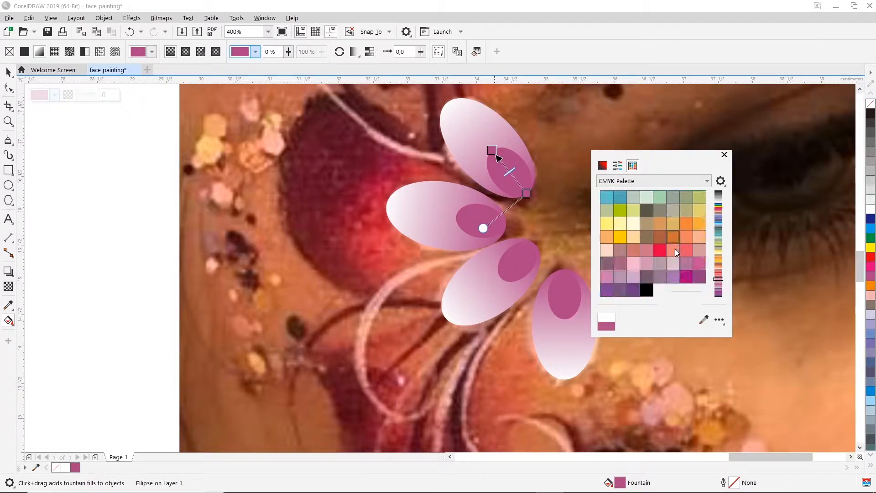
{"action": "left_click", "coordinate": [699, 278]}
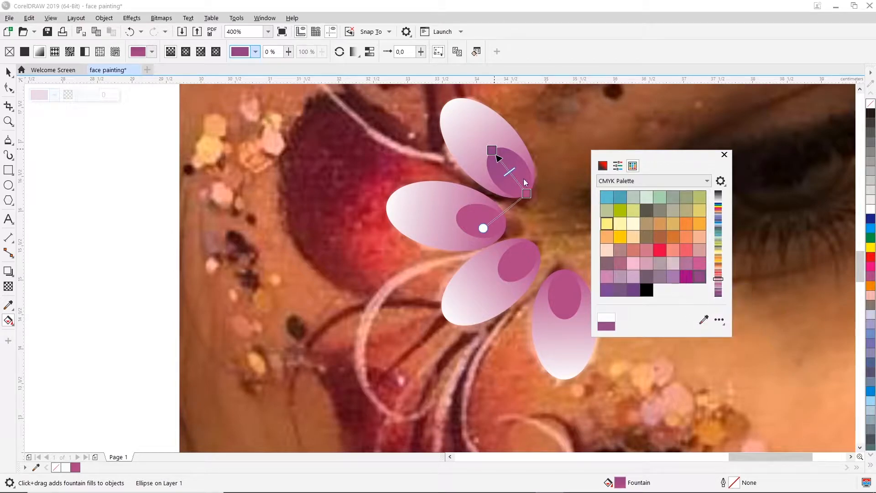
- Shift the small ellipse gradient's midpoint toward its outer end and move the inner colour node slightly toward the ellipse's centre
{"action": "left_click", "coordinate": [507, 169]}
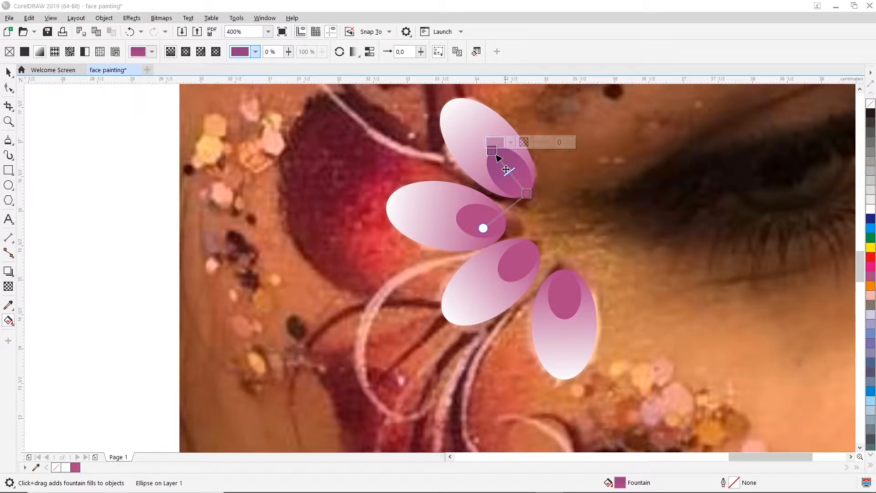
{"action": "left_click_drag", "start_coordinate": [509, 172], "coordinate": [502, 163]}
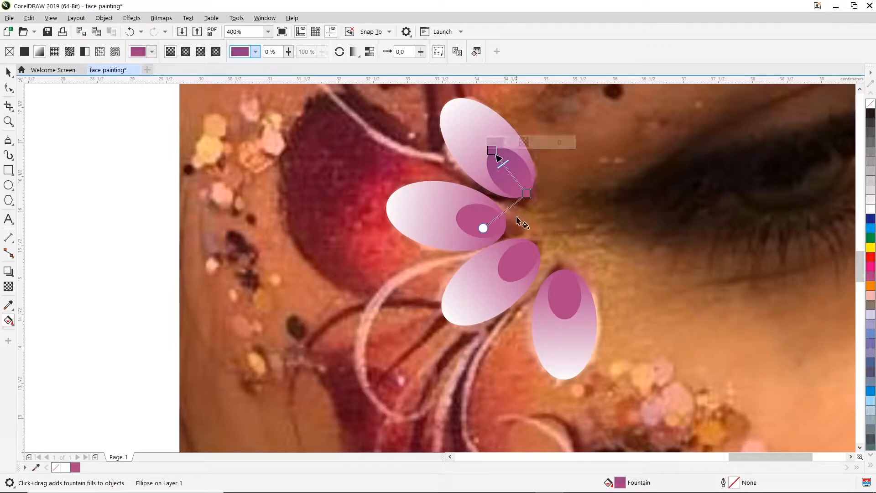
{"action": "left_click_drag", "start_coordinate": [526, 193], "coordinate": [517, 181]}
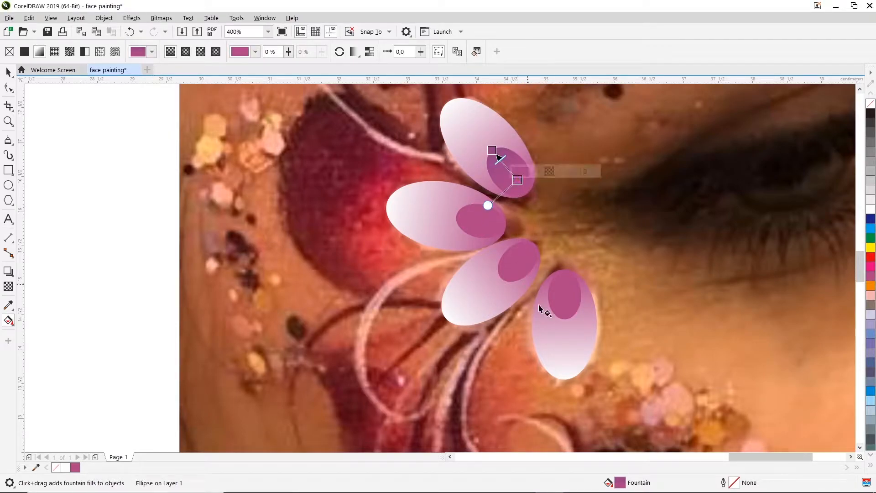
{"action": "left_click", "coordinate": [560, 160]}
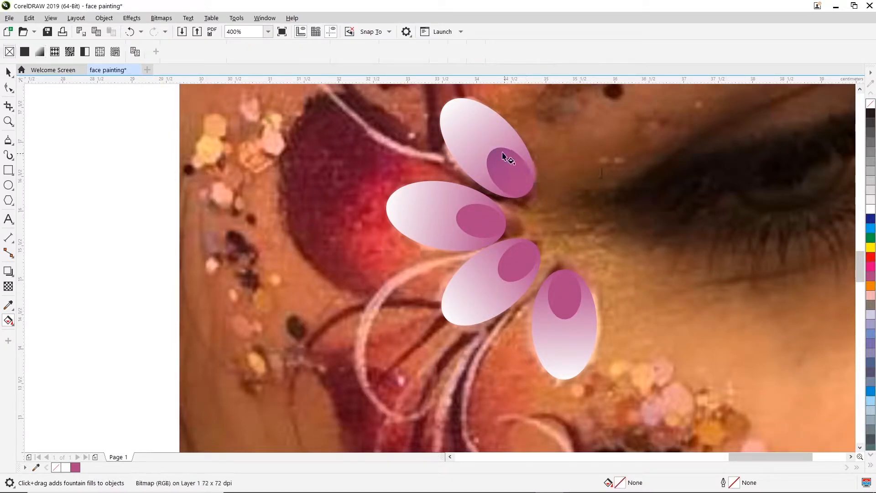
- Stretch the uppermost small ellipse's gradient outward into the petal, with its start at the ellipse's centre and its midpoint nearer the start
{"action": "left_click", "coordinate": [499, 157]}
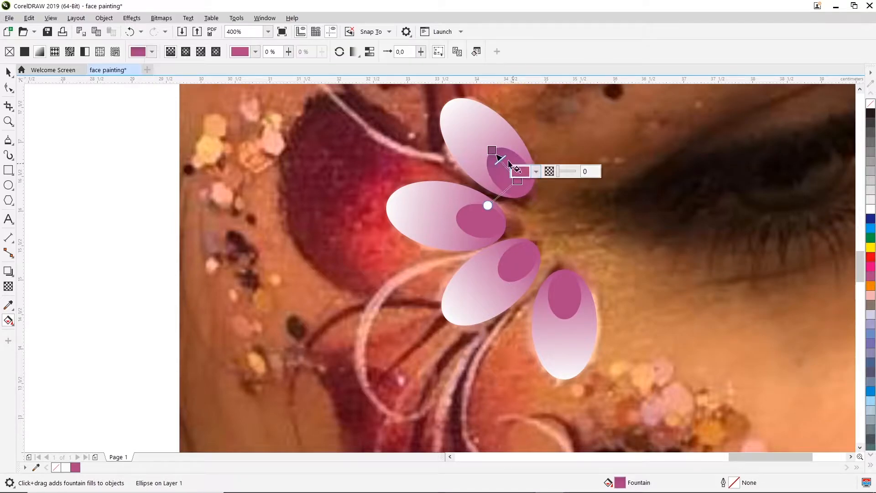
{"action": "left_click_drag", "start_coordinate": [491, 149], "coordinate": [466, 125]}
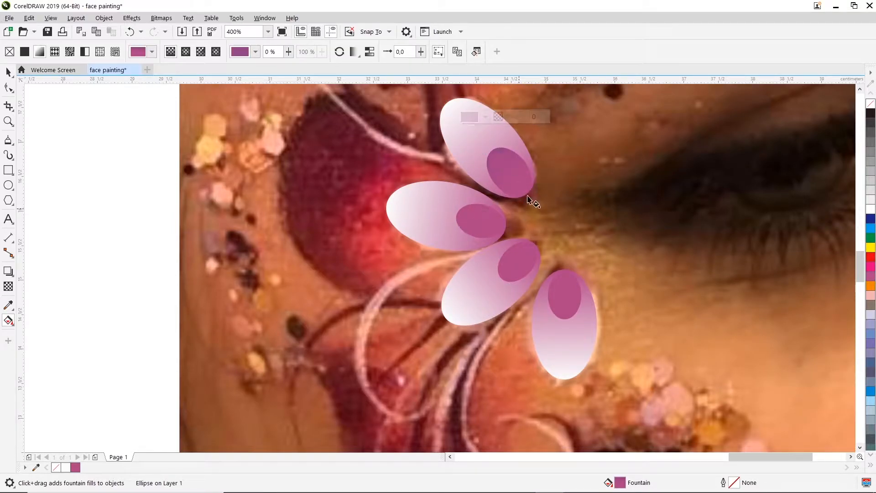
{"action": "left_click_drag", "start_coordinate": [518, 180], "coordinate": [509, 171]}
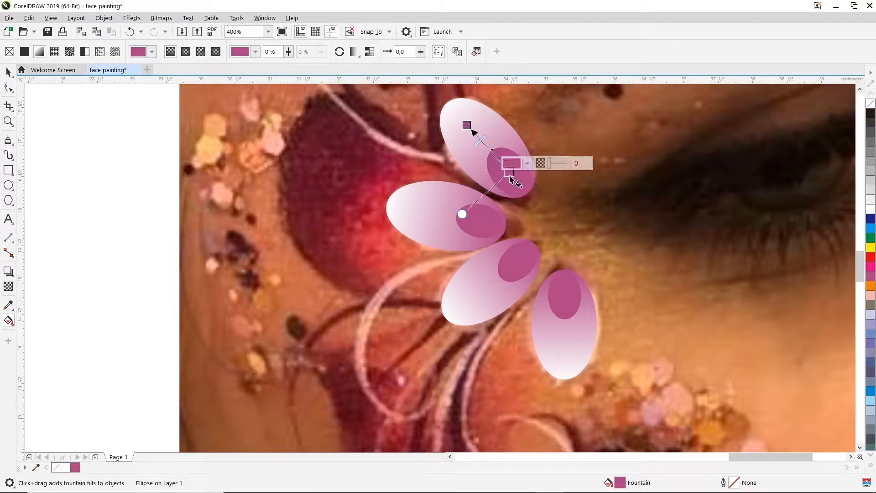
{"action": "left_click_drag", "start_coordinate": [478, 139], "coordinate": [496, 158]}
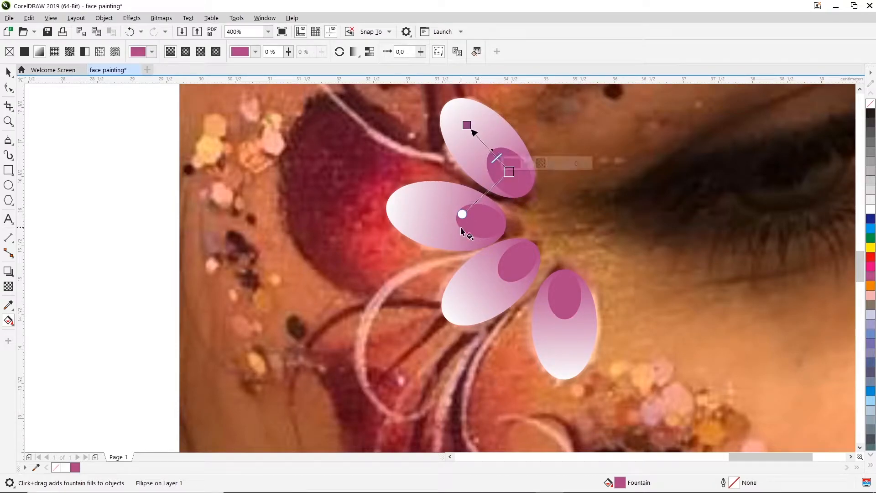
{"action": "left_click", "coordinate": [529, 129]}
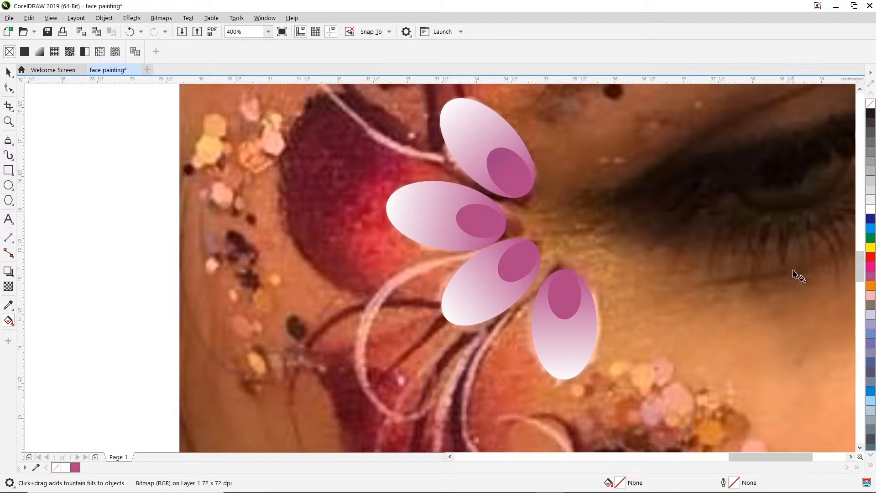
- Shorten the uppermost small ellipse's gradient so it runs from just below the ellipse's centre to its upper outer edge
{"action": "left_click", "coordinate": [490, 166]}
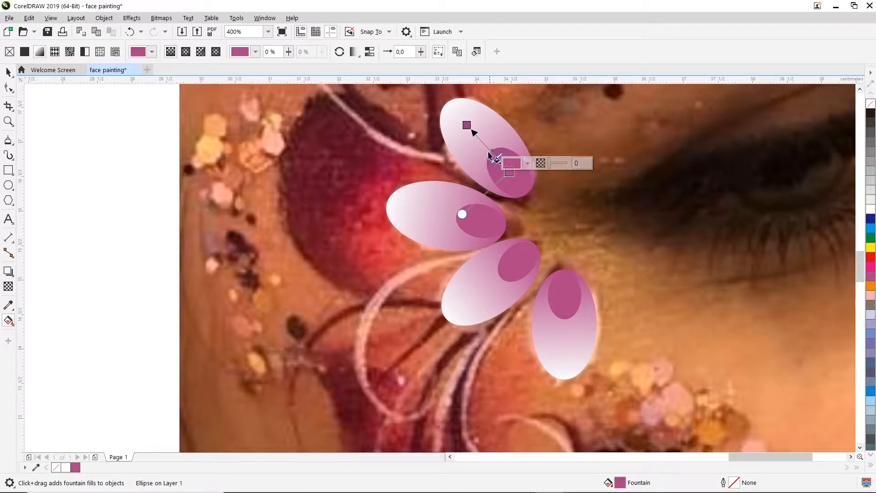
{"action": "left_click_drag", "start_coordinate": [517, 186], "coordinate": [522, 191]}
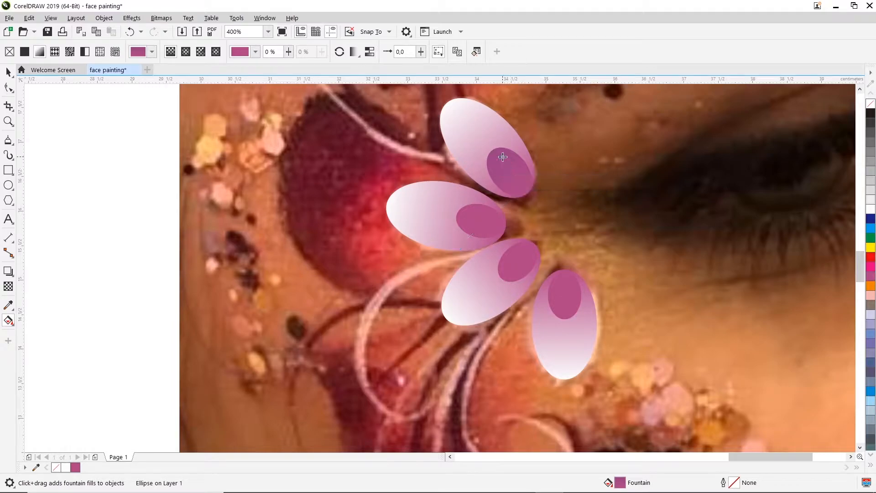
{"action": "left_click_drag", "start_coordinate": [467, 125], "coordinate": [482, 139]}
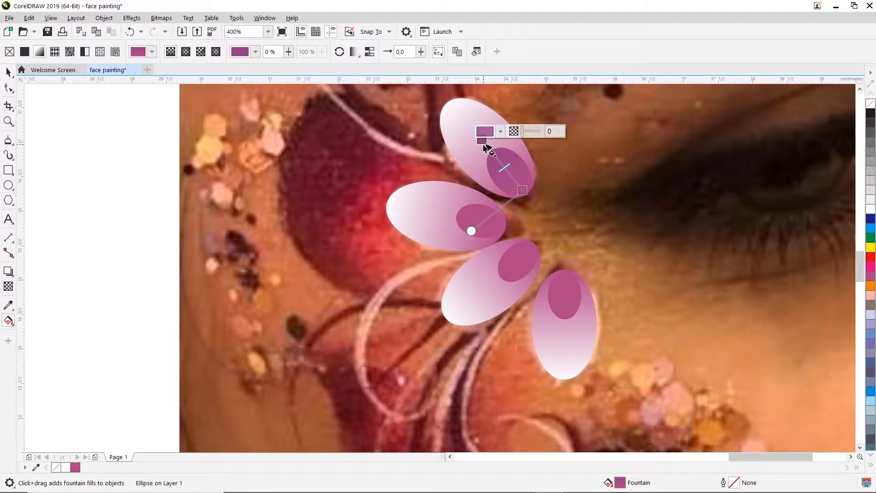
{"action": "left_click_drag", "start_coordinate": [481, 139], "coordinate": [490, 152]}
{"action": "left_click_drag", "start_coordinate": [522, 190], "coordinate": [514, 181]}
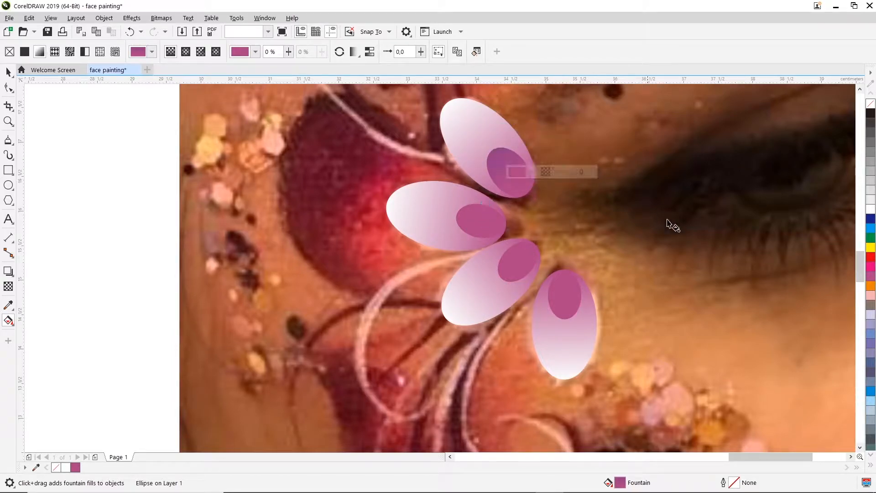
{"action": "left_click", "coordinate": [638, 226]}
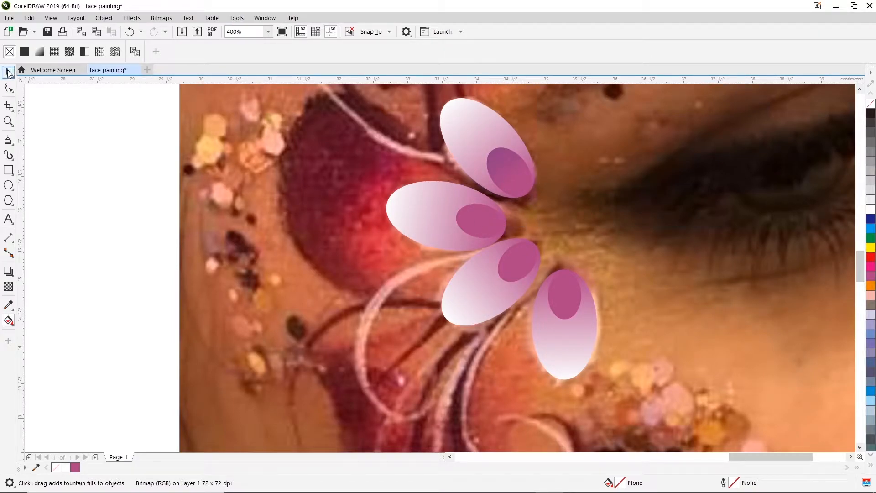
- Apply a linear fountain fill to the second petal's small ellipse, from purple at its inner tip to white just beyond its outer end
{"action": "key", "text": "space"}
{"action": "left_click", "coordinate": [484, 222]}
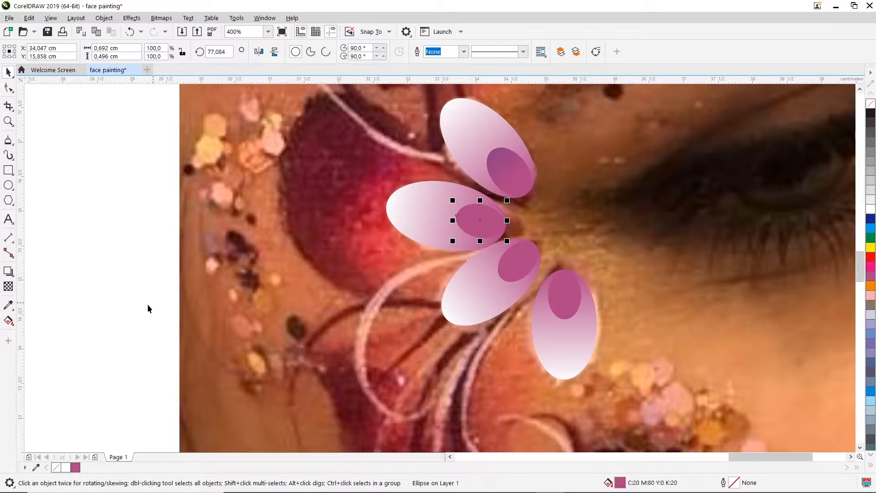
{"action": "left_click", "coordinate": [9, 321]}
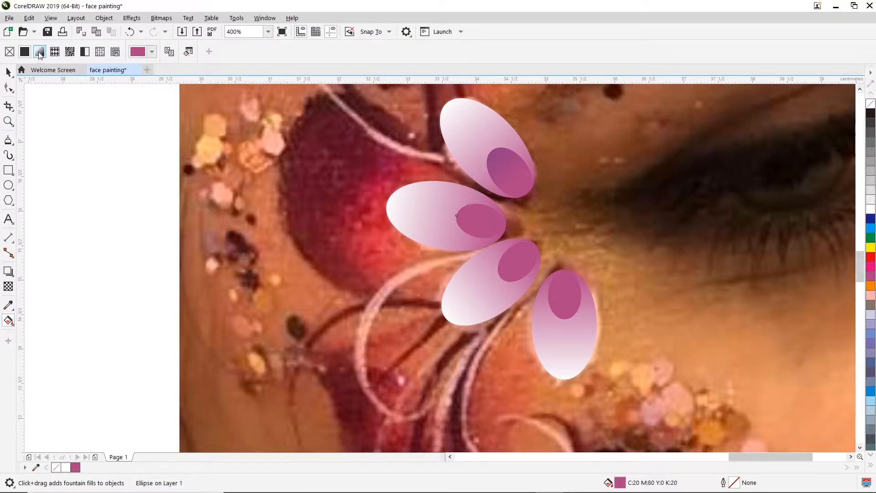
{"action": "left_click", "coordinate": [40, 51]}
{"action": "left_click_drag", "start_coordinate": [481, 214], "coordinate": [446, 215]}
{"action": "left_click", "coordinate": [485, 207]}
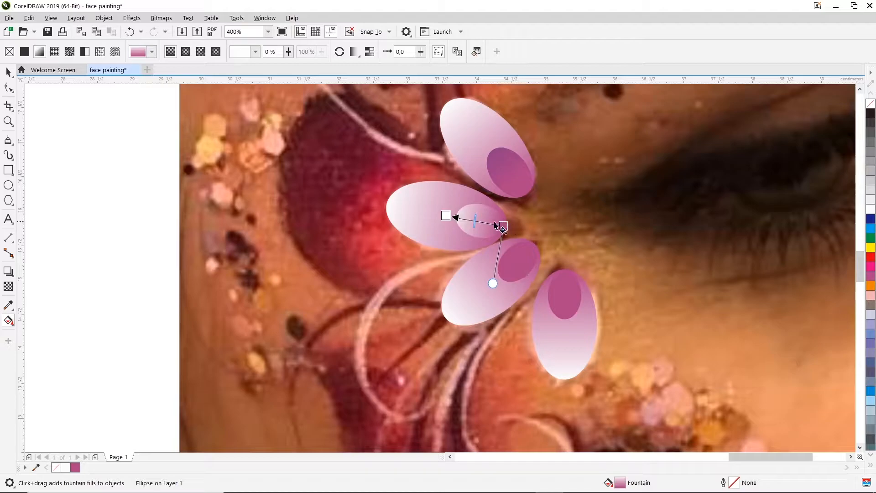
- Set that gradient's outer end colour to the dark purple from the CMYK Palette and move its start to the ellipse's centre
{"action": "left_click", "coordinate": [445, 215]}
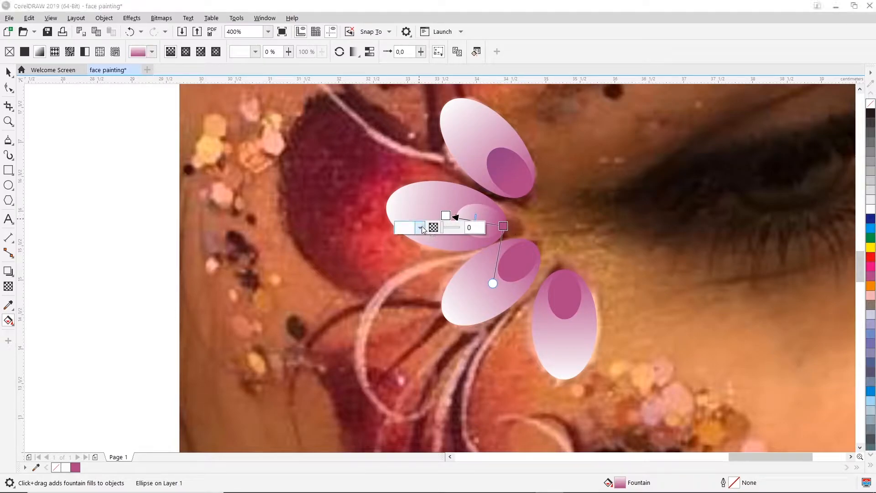
{"action": "left_click", "coordinate": [419, 227]}
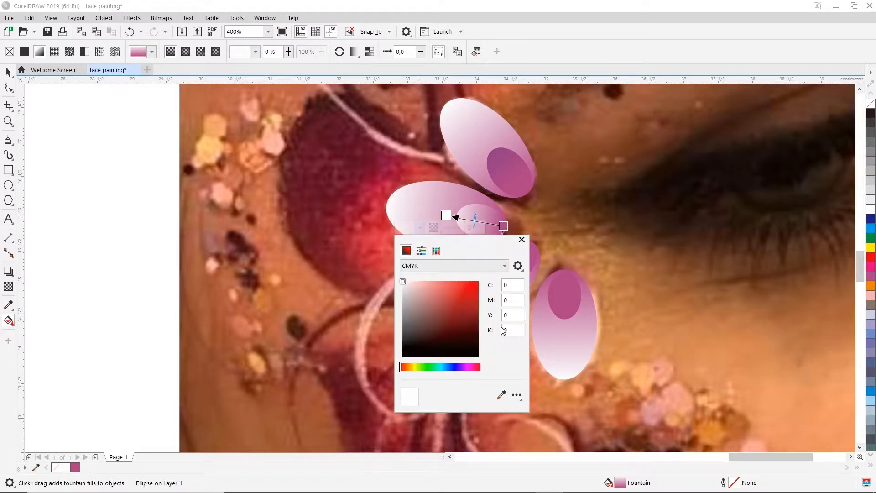
{"action": "left_click", "coordinate": [436, 250]}
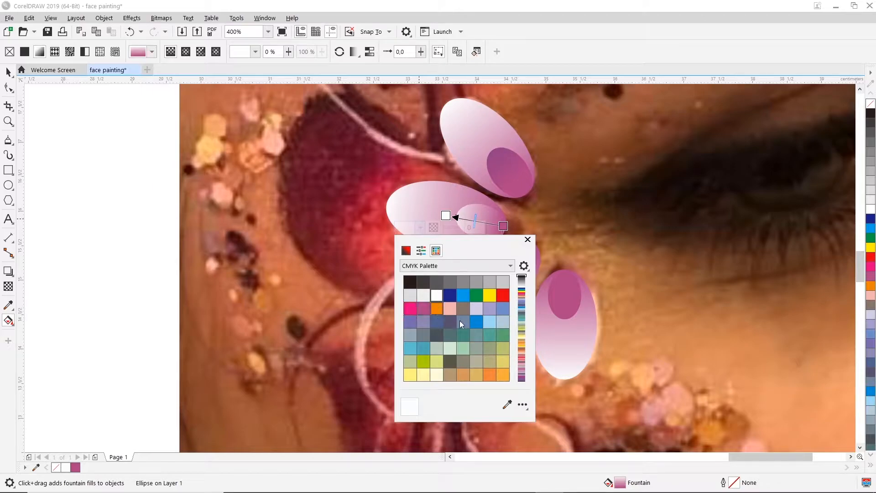
{"action": "scroll", "coordinate": [458, 322], "scroll_direction": "down", "scroll_amount": 5}
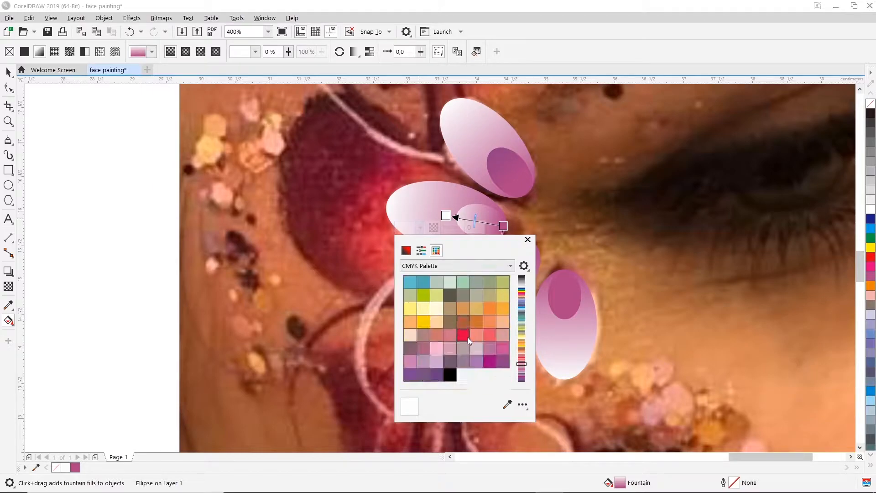
{"action": "left_click", "coordinate": [503, 362]}
{"action": "left_click_drag", "start_coordinate": [504, 226], "coordinate": [482, 223]}
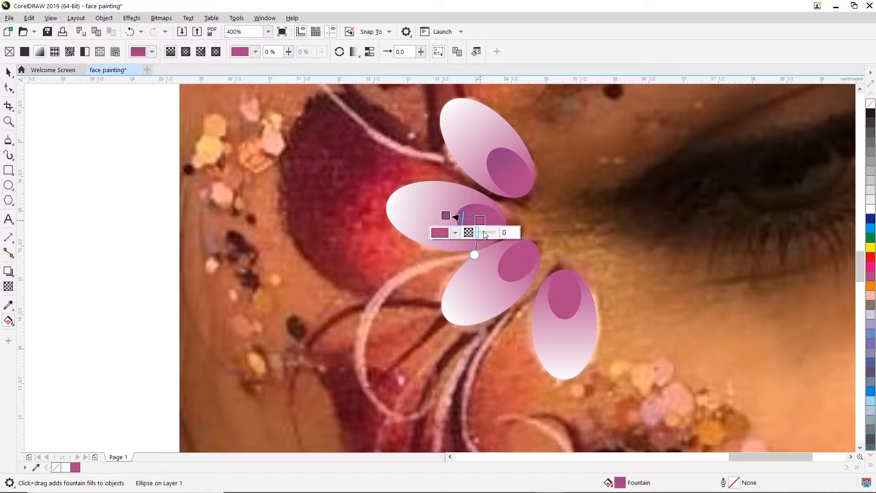
{"action": "left_click", "coordinate": [547, 208]}
{"action": "left_click", "coordinate": [466, 249]}
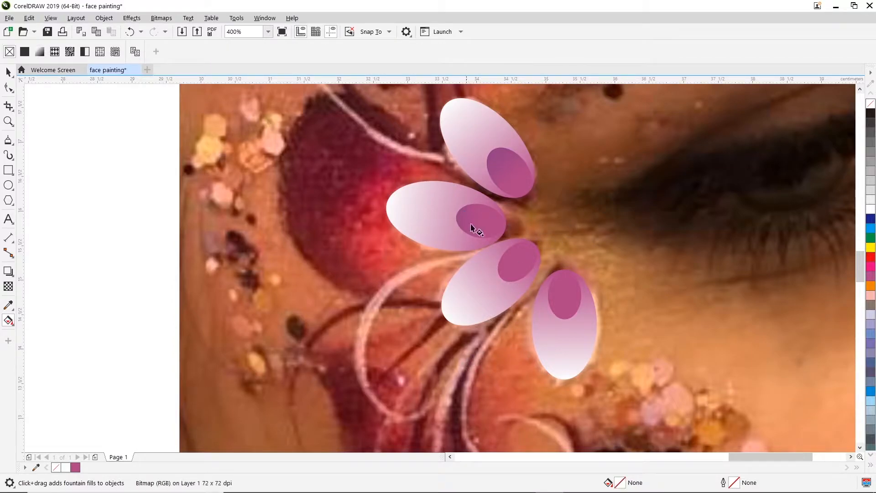
- Apply a linear fountain fill to the third petal's small ellipse, from purple at its upper inner tip to white at its lower outer end
{"action": "scroll", "coordinate": [486, 287], "scroll_direction": "down", "scroll_amount": 4}
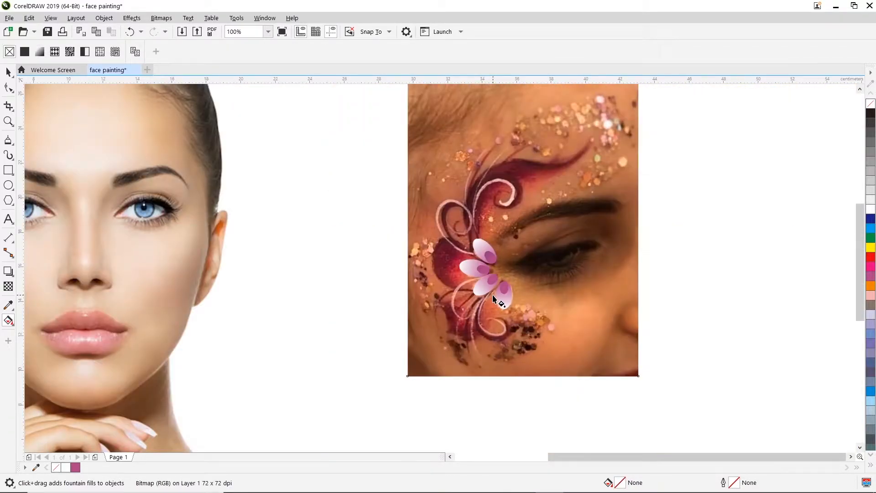
{"action": "scroll", "coordinate": [492, 296], "scroll_direction": "up", "scroll_amount": 2}
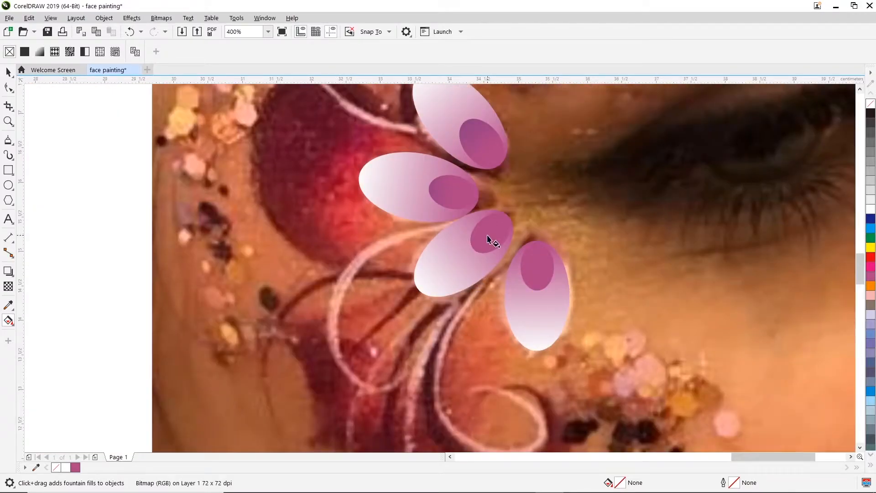
{"action": "left_click", "coordinate": [488, 238]}
{"action": "scroll", "coordinate": [490, 231], "scroll_direction": "up", "scroll_amount": 2}
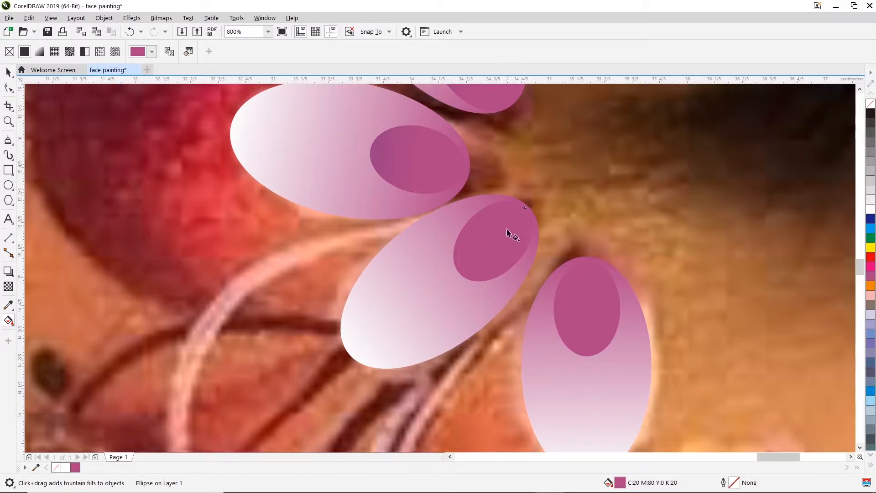
{"action": "left_click_drag", "start_coordinate": [470, 219], "coordinate": [515, 263]}
{"action": "left_click_drag", "start_coordinate": [470, 218], "coordinate": [525, 208]}
{"action": "left_click_drag", "start_coordinate": [515, 253], "coordinate": [454, 280]}
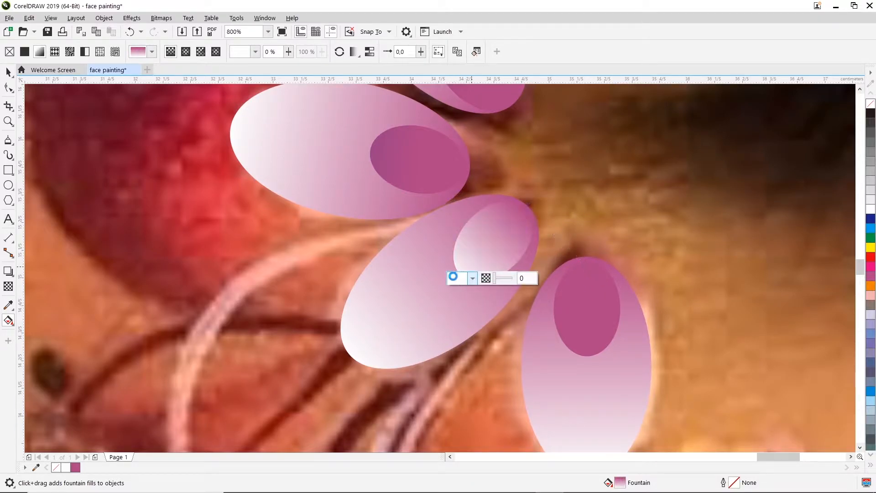
- Set the outer end colour of the third petal's small-ellipse gradient to the dark purple from the CMYK Palette
{"action": "left_click", "coordinate": [472, 279]}
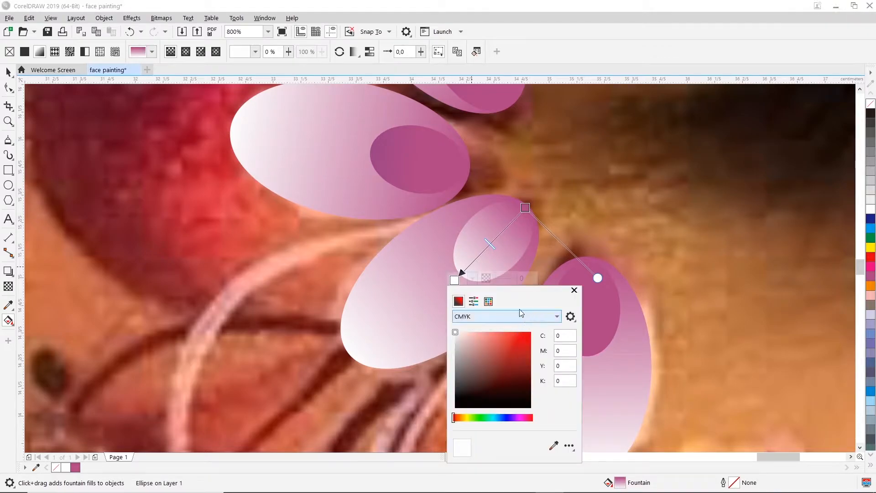
{"action": "left_click", "coordinate": [488, 301]}
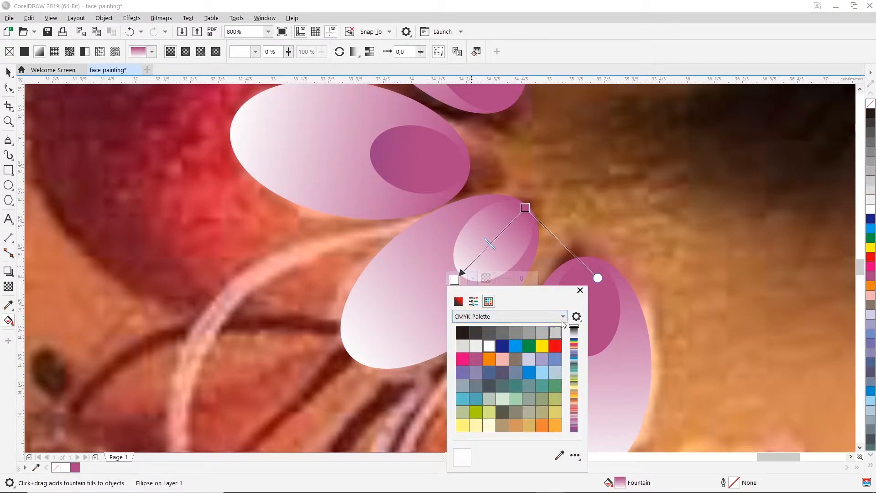
{"action": "scroll", "coordinate": [529, 369], "scroll_direction": "down", "scroll_amount": 3}
{"action": "scroll", "coordinate": [527, 375], "scroll_direction": "up", "scroll_amount": 3}
{"action": "scroll", "coordinate": [547, 365], "scroll_direction": "down", "scroll_amount": 3}
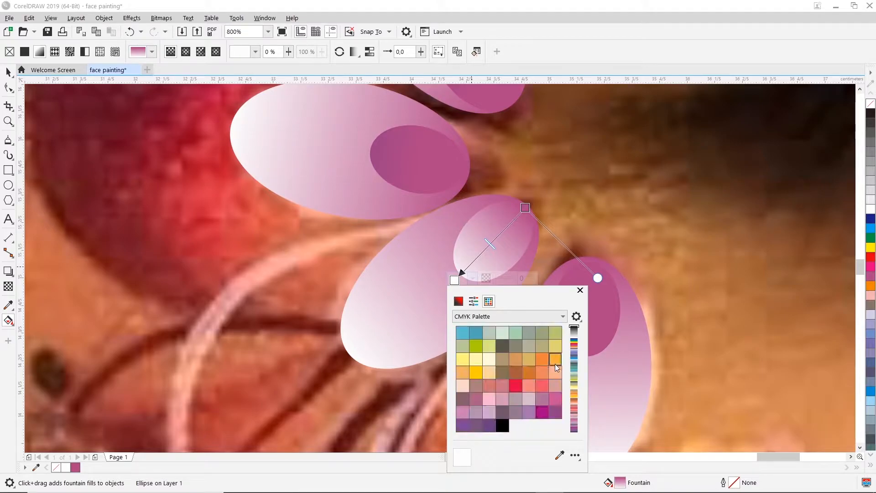
{"action": "left_click", "coordinate": [555, 409]}
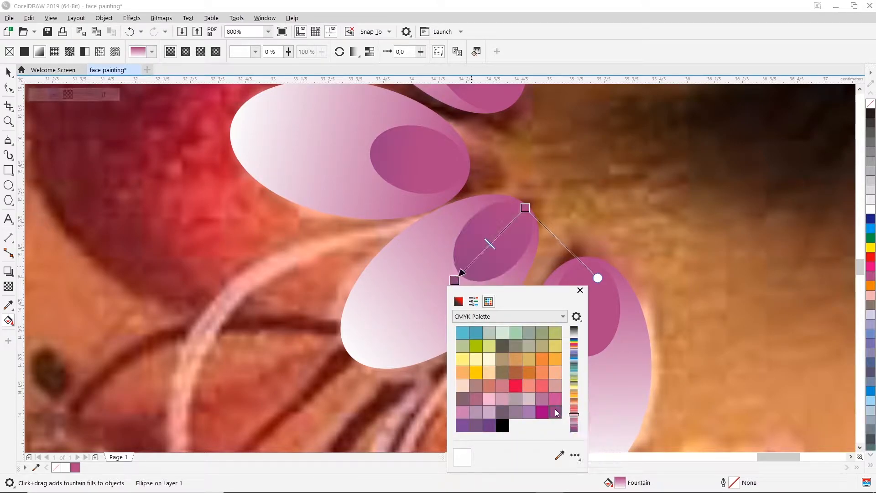
- Move that gradient's start from the small ellipse's inner tip towards its centre
{"action": "left_click", "coordinate": [526, 208]}
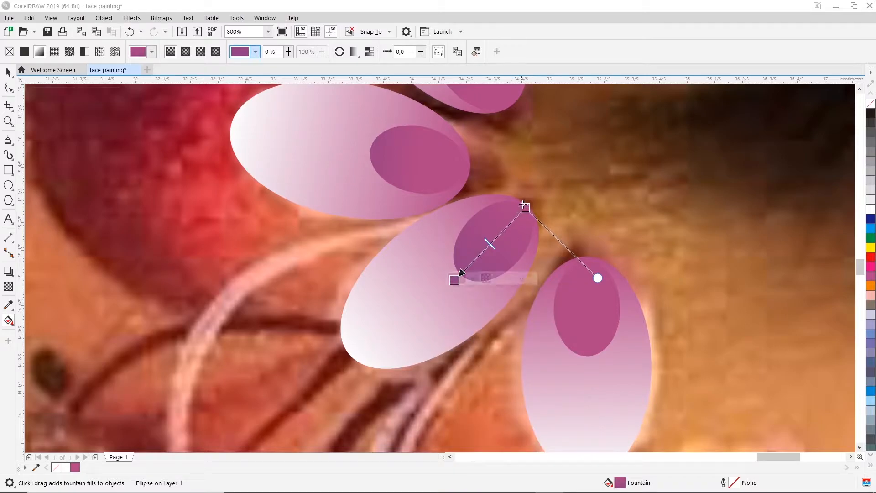
{"action": "left_click_drag", "start_coordinate": [525, 207], "coordinate": [507, 228]}
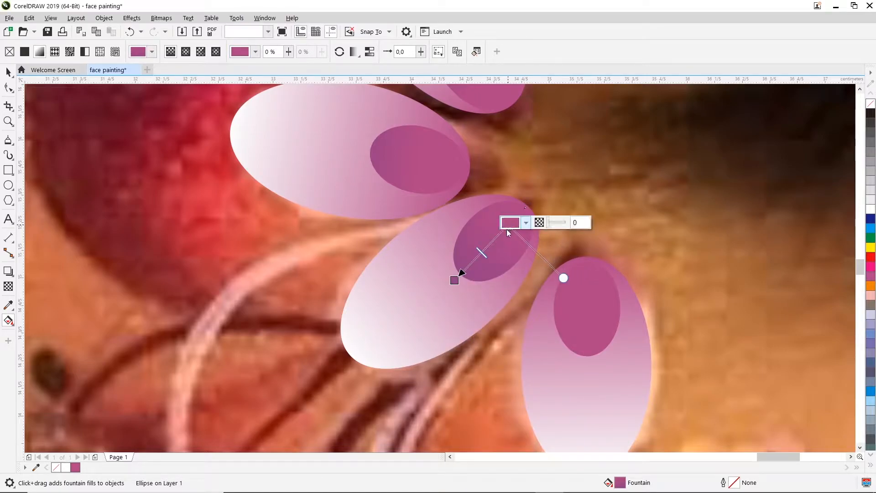
{"action": "left_click", "coordinate": [491, 293]}
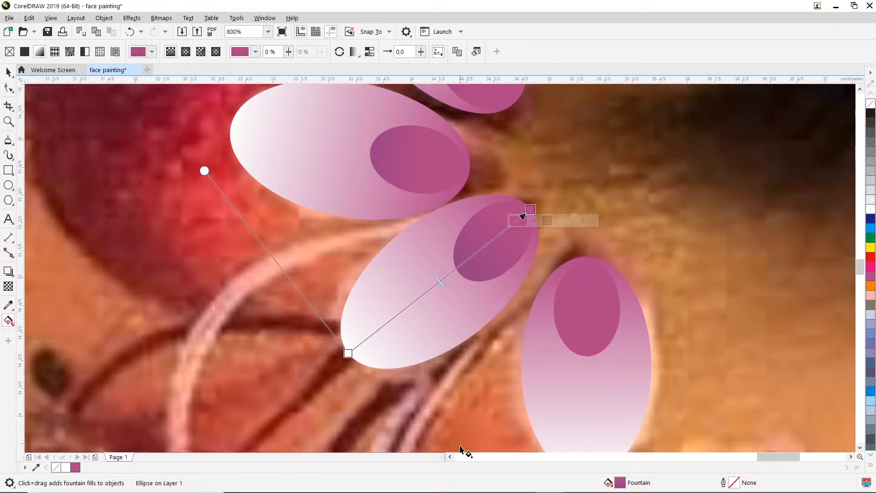
{"action": "left_click", "coordinate": [631, 230]}
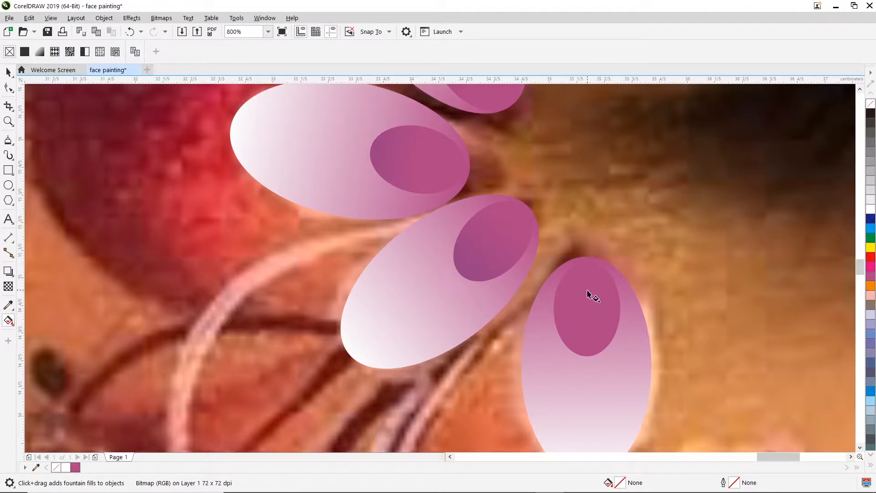
- Apply a linear fountain fill to the fourth petal's small ellipse, from purple at its upper tip to white at its lower end
{"action": "left_click", "coordinate": [587, 291]}
{"action": "left_click_drag", "start_coordinate": [860, 266], "coordinate": [859, 270]}
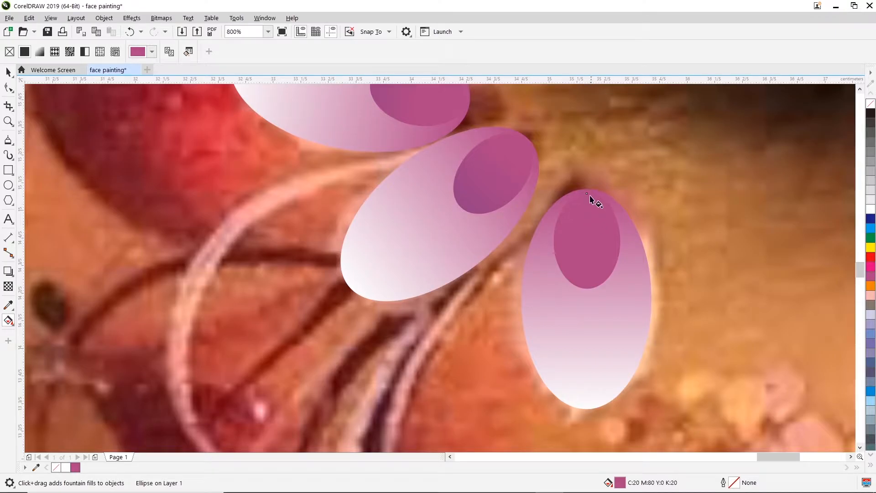
{"action": "left_click", "coordinate": [39, 52]}
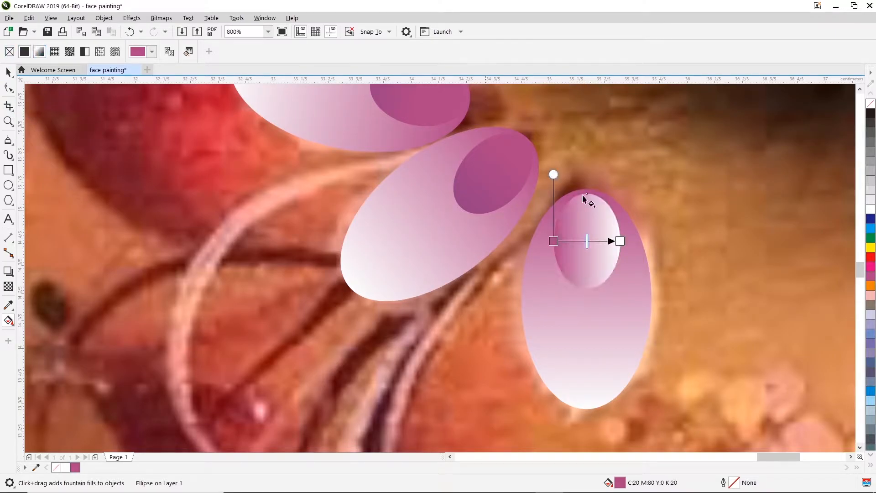
{"action": "left_click_drag", "start_coordinate": [553, 241], "coordinate": [590, 193]}
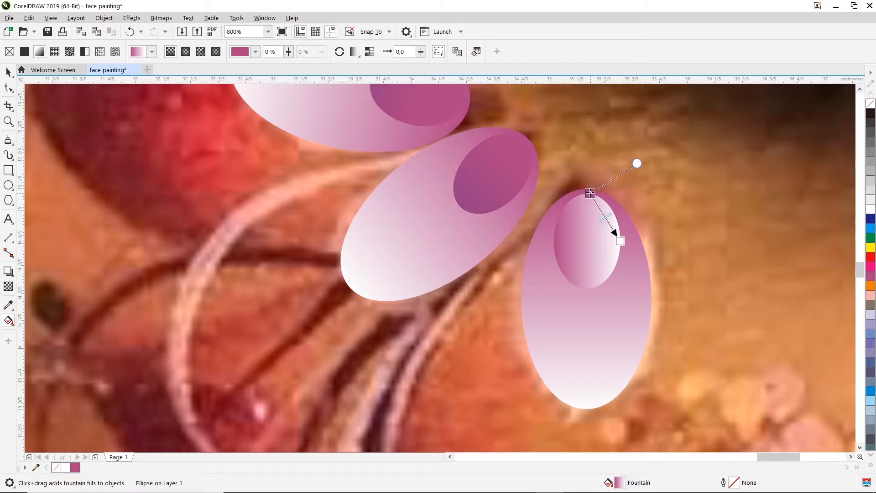
{"action": "left_click_drag", "start_coordinate": [619, 240], "coordinate": [587, 288]}
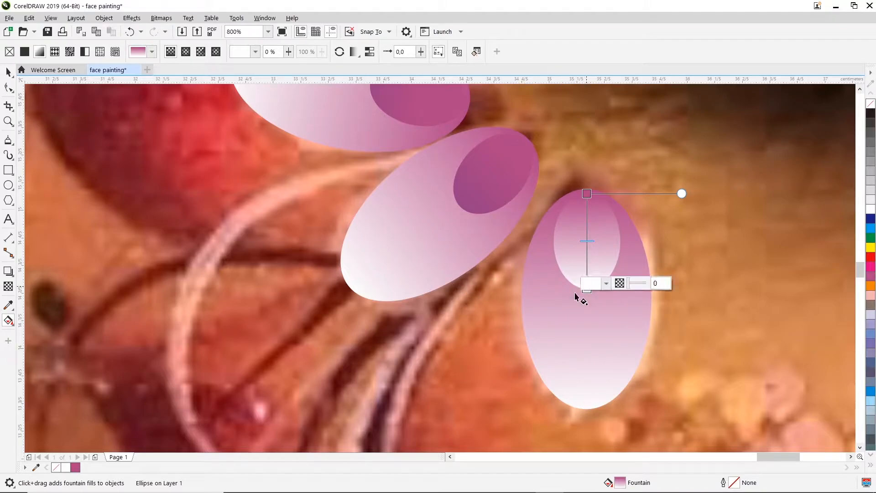
- Set that gradient's lower end colour to the dark purple from the CMYK Palette and move its start to just above the ellipse's centre
{"action": "left_click", "coordinate": [606, 284]}
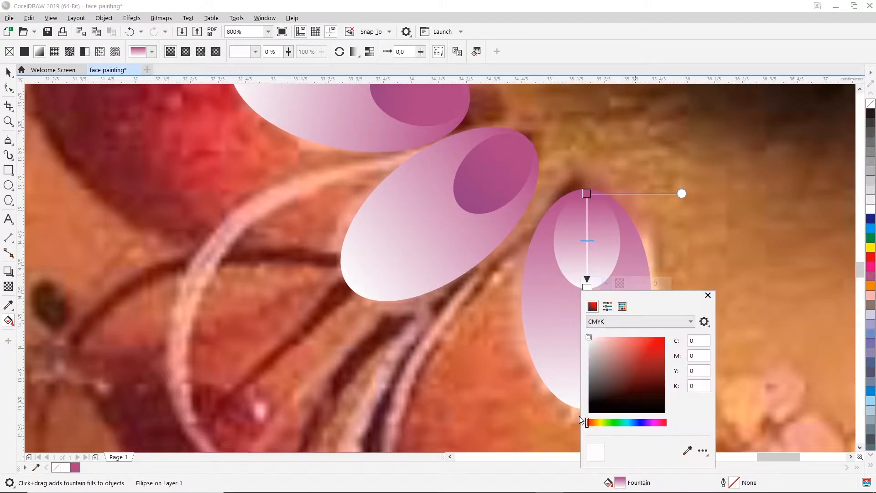
{"action": "left_click", "coordinate": [622, 306]}
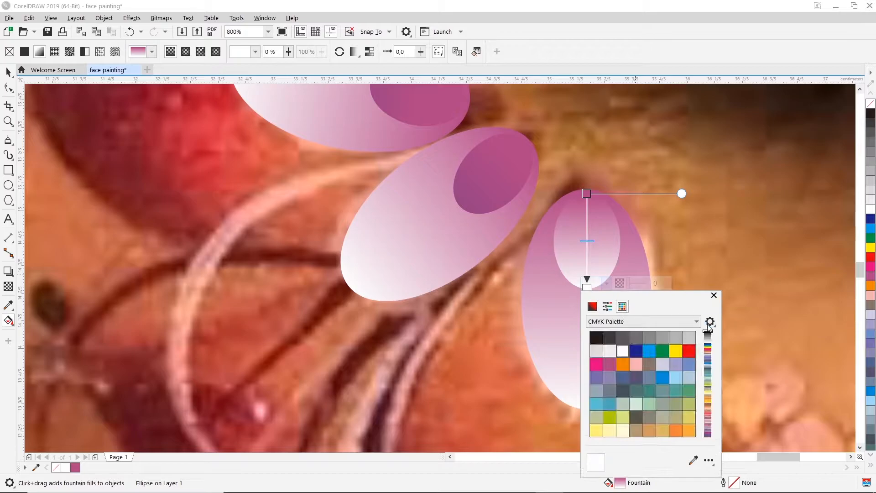
{"action": "scroll", "coordinate": [677, 373], "scroll_direction": "down", "scroll_amount": 5}
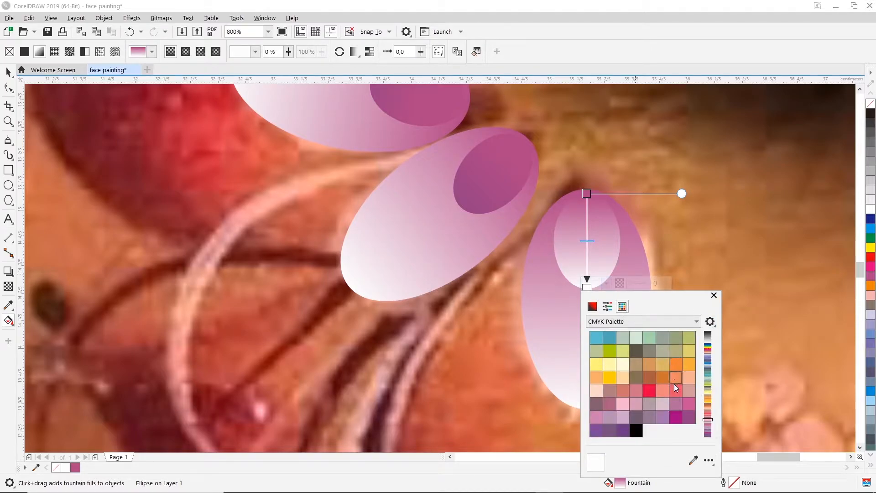
{"action": "left_click", "coordinate": [689, 417]}
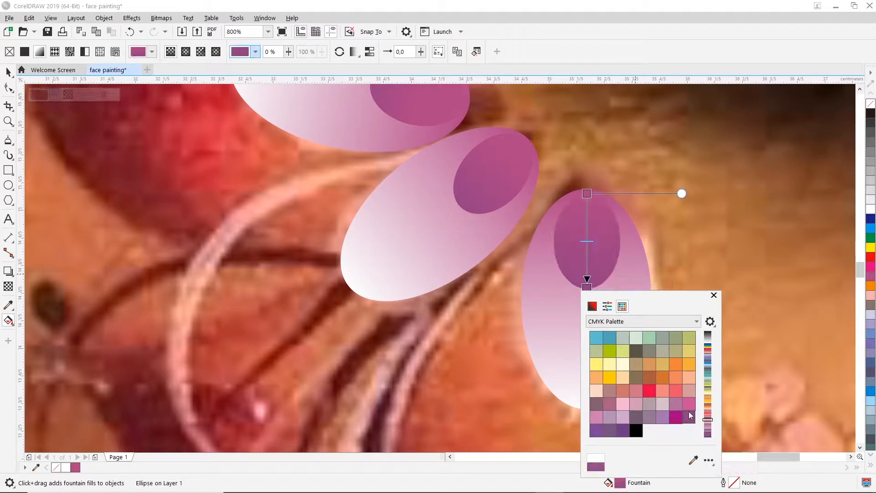
{"action": "left_click", "coordinate": [714, 296]}
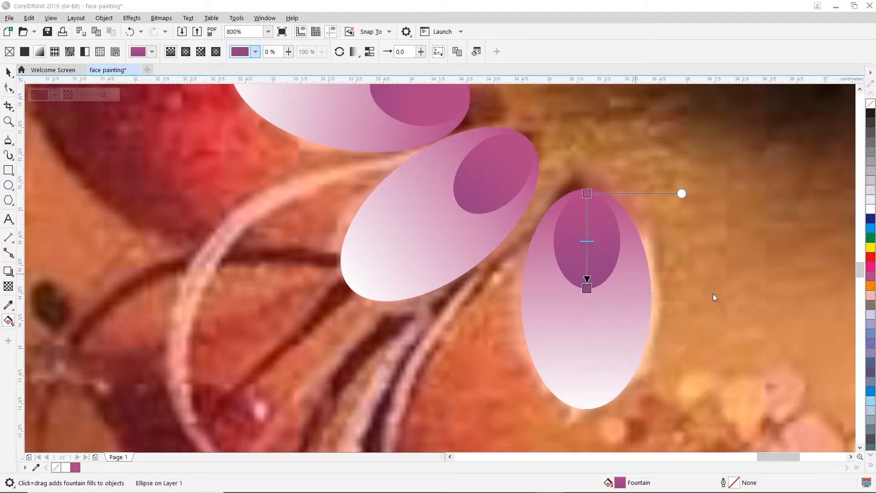
{"action": "left_click_drag", "start_coordinate": [586, 194], "coordinate": [585, 232]}
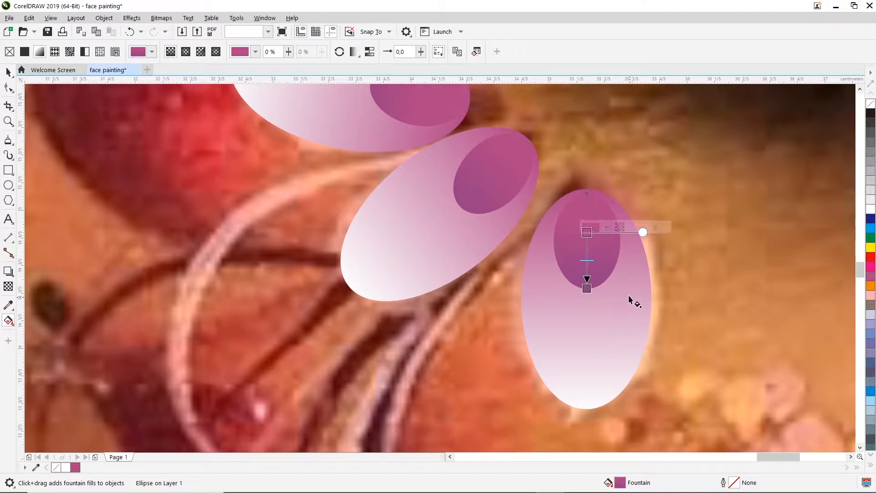
- Move all four petals with their inner ellipses onto the eye and back over the painted flower to compare them with the reference
{"action": "scroll", "coordinate": [629, 301], "scroll_direction": "down", "scroll_amount": 2}
{"action": "scroll", "coordinate": [625, 278], "scroll_direction": "down", "scroll_amount": 2}
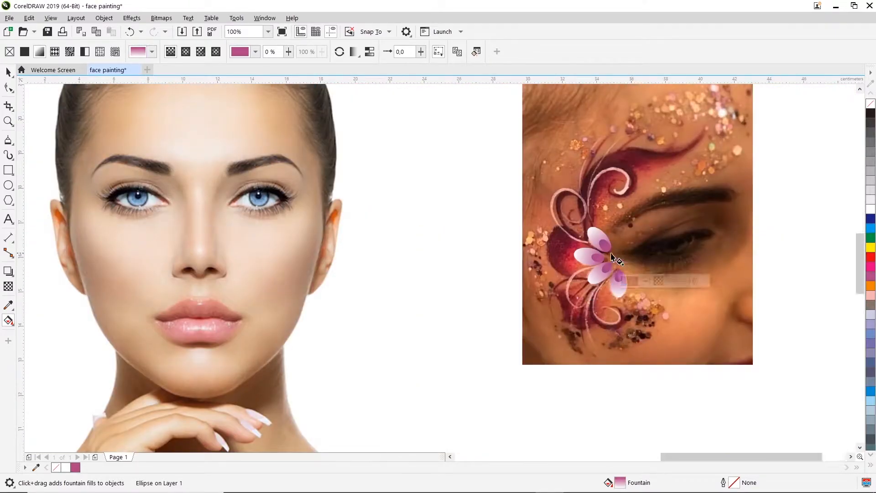
{"action": "scroll", "coordinate": [623, 257], "scroll_direction": "up", "scroll_amount": 1}
{"action": "scroll", "coordinate": [848, 458], "scroll_direction": "right", "scroll_amount": 2}
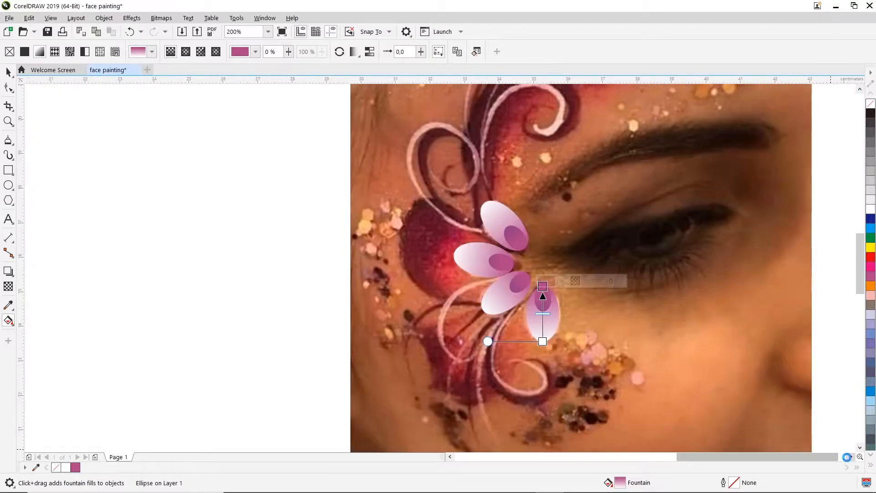
{"action": "left_click", "coordinate": [8, 72]}
{"action": "left_click", "coordinate": [505, 215]}
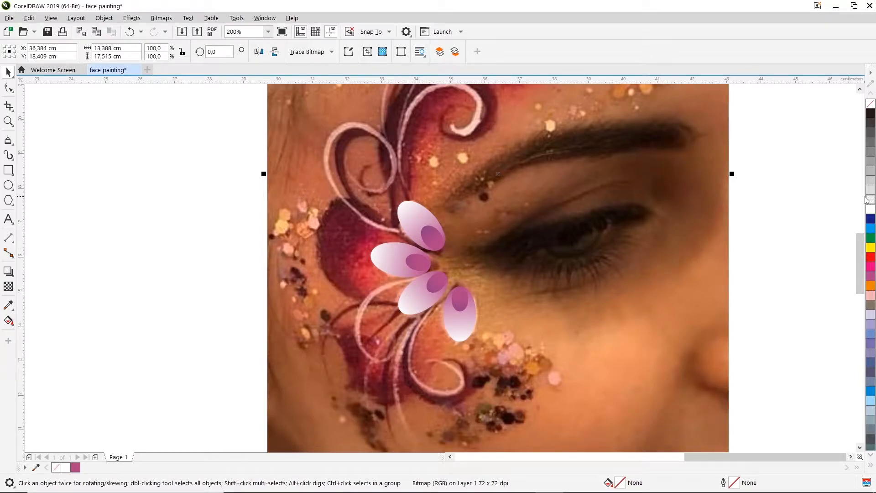
{"action": "left_click_drag", "start_coordinate": [778, 176], "coordinate": [361, 360]}
{"action": "left_click_drag", "start_coordinate": [424, 270], "coordinate": [538, 258]}
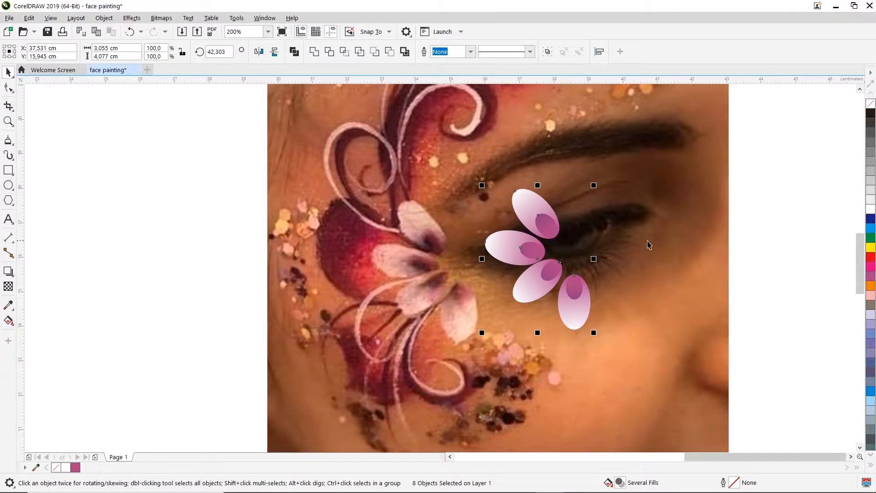
{"action": "mouse_move", "coordinate": [761, 167]}
{"action": "left_mouse_down"}
{"action": "mouse_move", "coordinate": [753, 200]}
{"action": "mouse_move", "coordinate": [593, 327]}
{"action": "mouse_move", "coordinate": [449, 342]}
{"action": "left_mouse_up"}
{"action": "left_click_drag", "start_coordinate": [534, 262], "coordinate": [421, 272]}
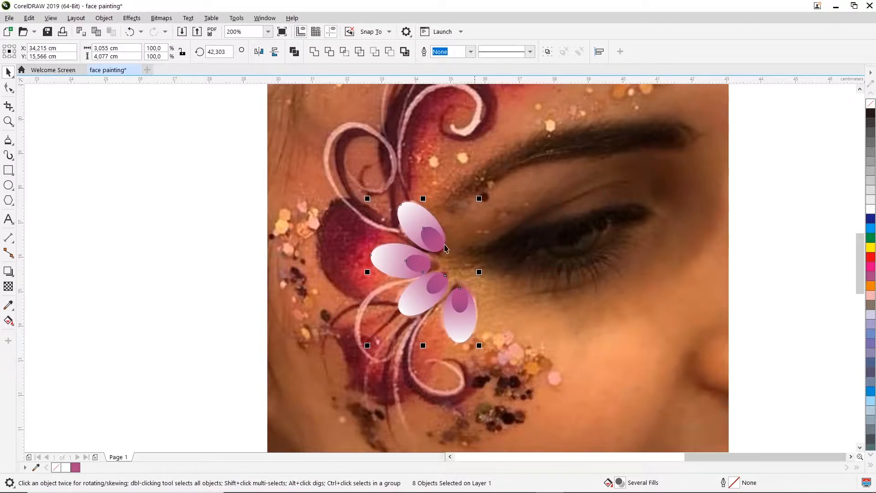
{"action": "left_click", "coordinate": [781, 205]}
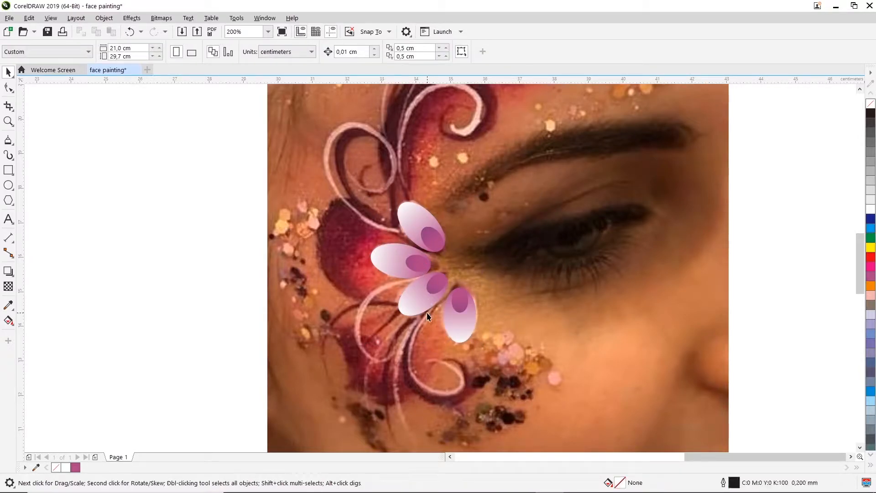
- Group all eight petal and inner ellipse shapes into one object
{"action": "scroll", "coordinate": [450, 304], "scroll_direction": "down", "scroll_amount": 2}
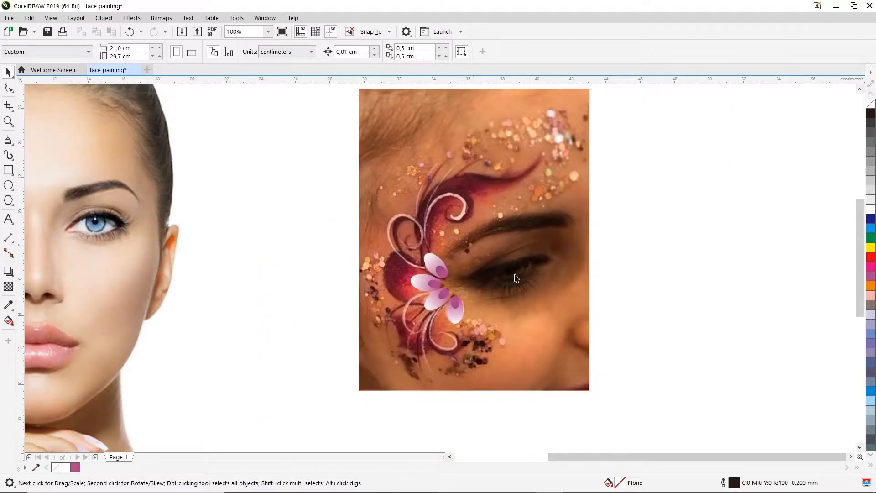
{"action": "left_click_drag", "start_coordinate": [619, 220], "coordinate": [399, 338]}
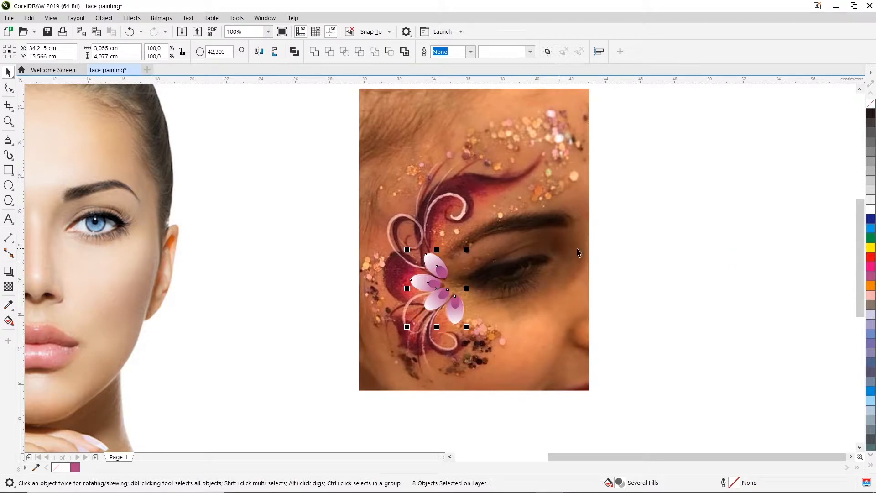
{"action": "left_click", "coordinate": [632, 284]}
{"action": "left_click_drag", "start_coordinate": [615, 234], "coordinate": [401, 338]}
{"action": "left_click", "coordinate": [611, 246]}
{"action": "left_click_drag", "start_coordinate": [612, 240], "coordinate": [402, 335]}
{"action": "right_click", "coordinate": [436, 269]}
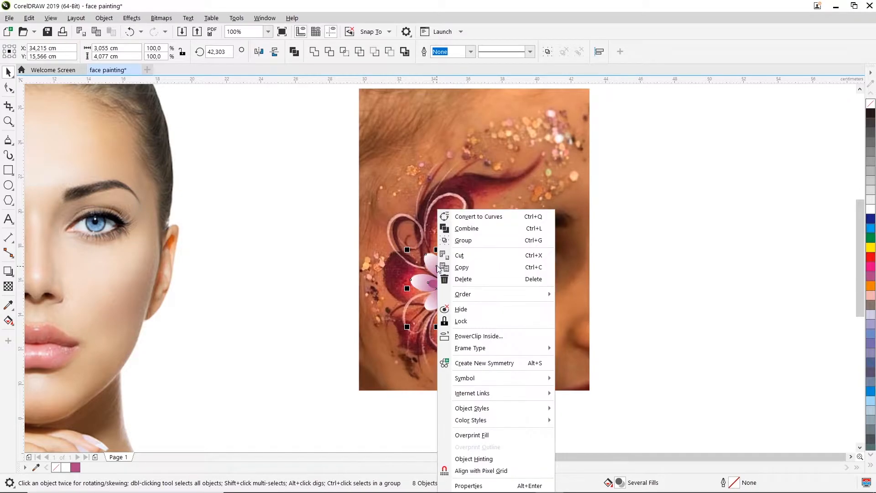
{"action": "left_click", "coordinate": [474, 241]}
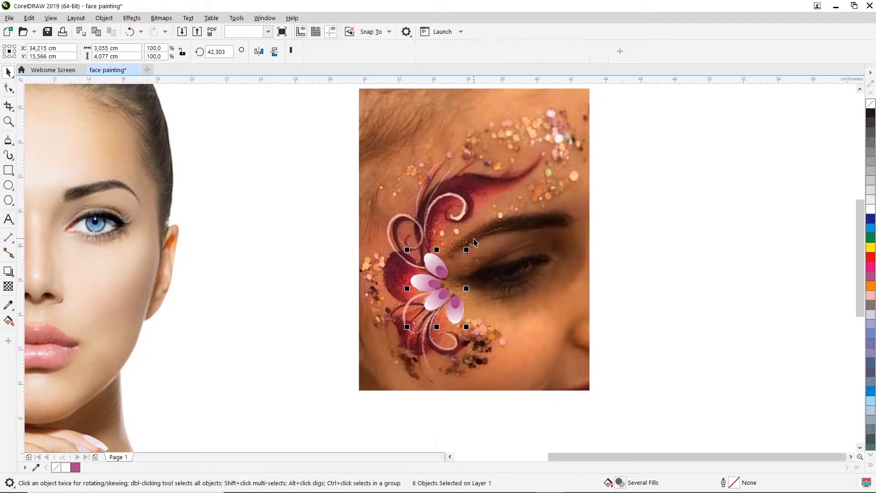
{"action": "left_click", "coordinate": [611, 297]}
- Try moving the petal group away from the painted flower and undo the moves
{"action": "left_click_drag", "start_coordinate": [476, 261], "coordinate": [699, 237]}
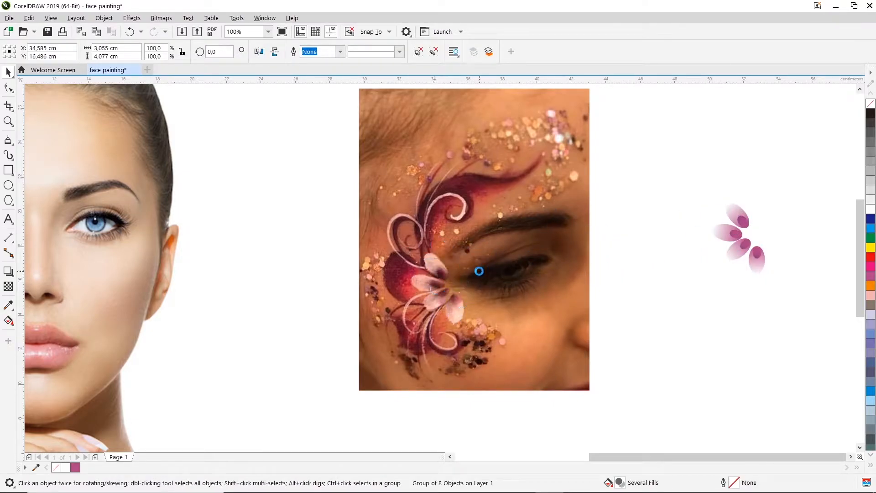
{"action": "left_click_drag", "start_coordinate": [445, 270], "coordinate": [549, 224]}
{"action": "key", "text": "ctrl+z"}
{"action": "key", "text": "ctrl+z"}
{"action": "key", "text": "ctrl+z"}
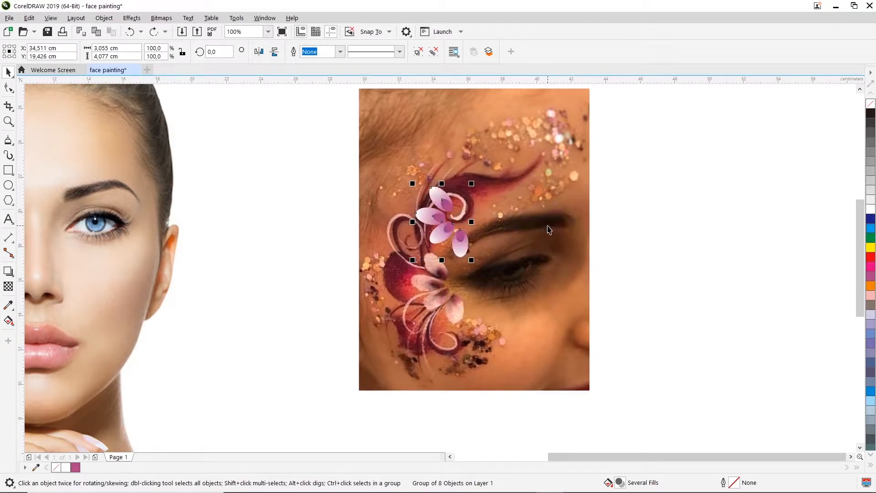
{"action": "key", "text": "ctrl+shift+z"}
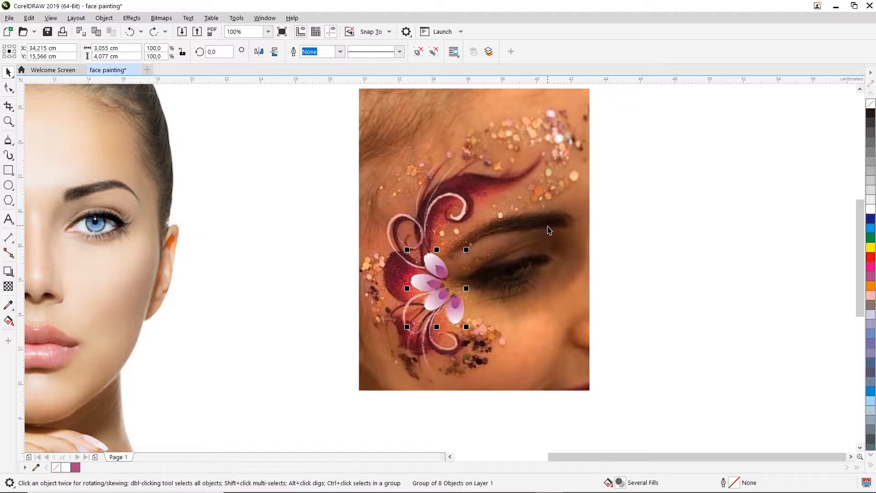
{"action": "left_click", "coordinate": [485, 300]}
{"action": "left_click", "coordinate": [454, 302]}
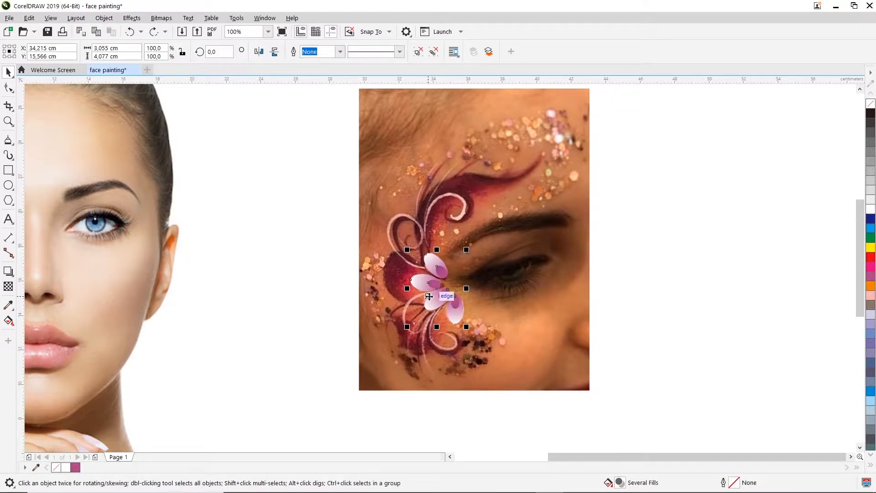
{"action": "left_click", "coordinate": [602, 277]}
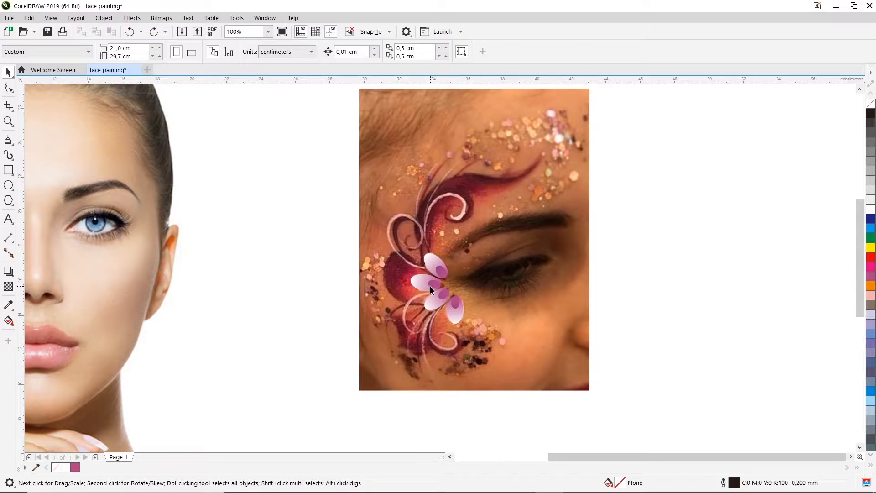
{"action": "scroll", "coordinate": [430, 286], "scroll_direction": "up", "scroll_amount": 2}
{"action": "scroll", "coordinate": [462, 345], "scroll_direction": "down", "scroll_amount": 2}
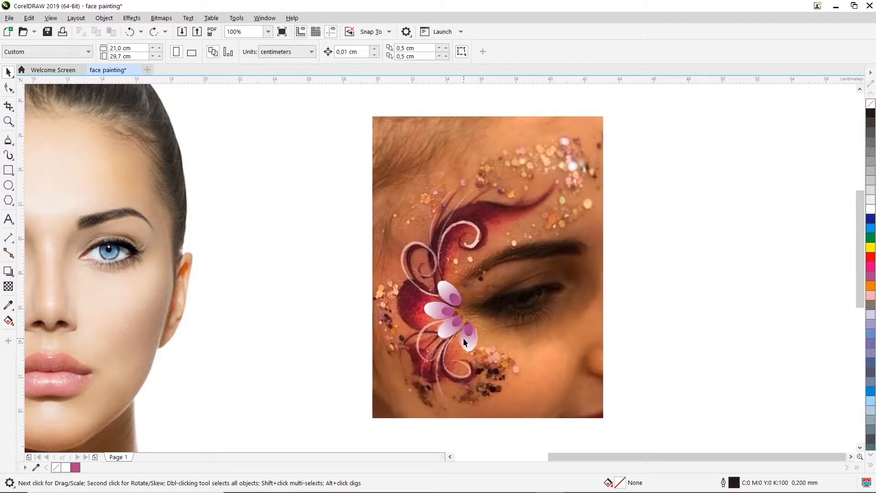
{"action": "scroll", "coordinate": [463, 338], "scroll_direction": "up", "scroll_amount": 2}
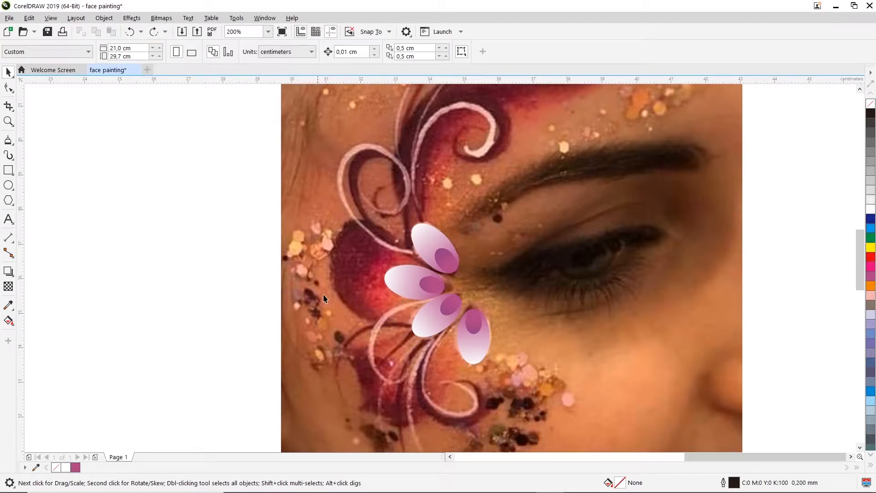
- Draw a closed six-point outline about 3.7 by 3.1 cm around the dark red painted lobe behind the petals
{"action": "left_click", "coordinate": [447, 249]}
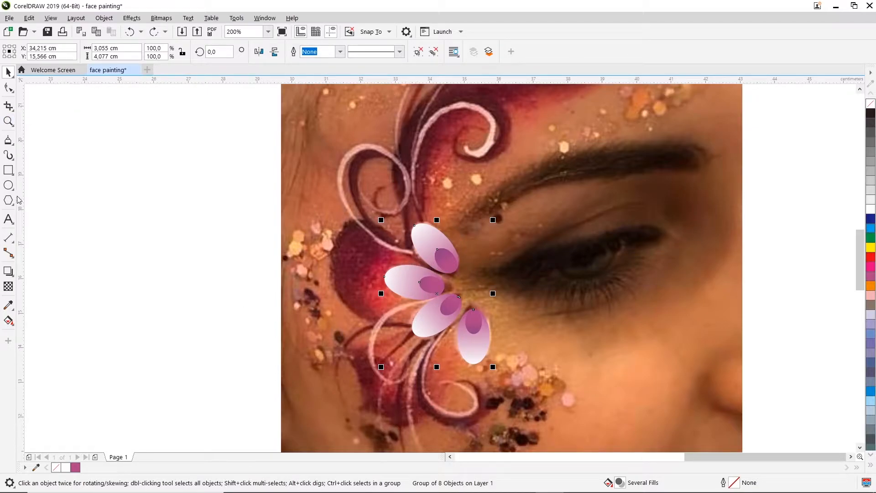
{"action": "left_click", "coordinate": [9, 140]}
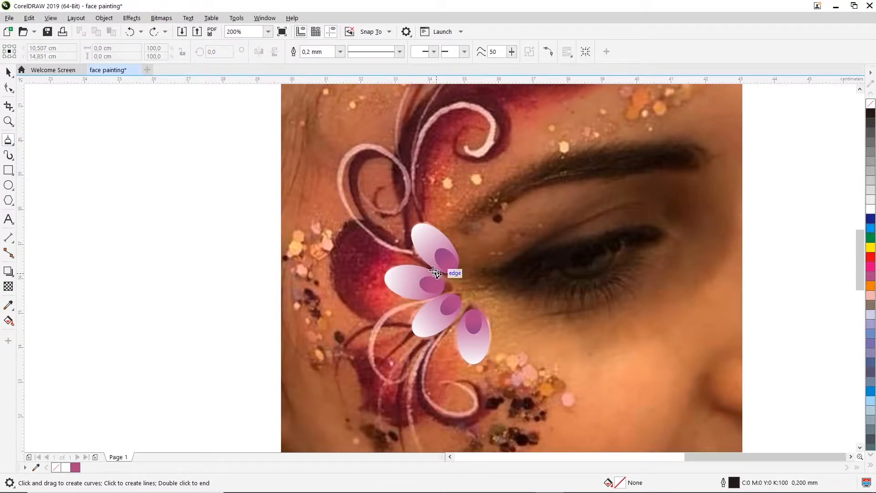
{"action": "scroll", "coordinate": [416, 271], "scroll_direction": "up", "scroll_amount": 1}
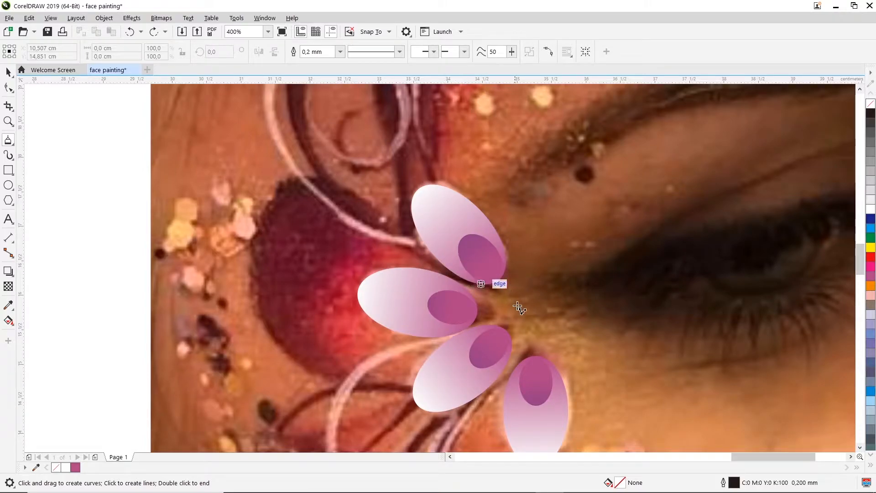
{"action": "left_click", "coordinate": [500, 288]}
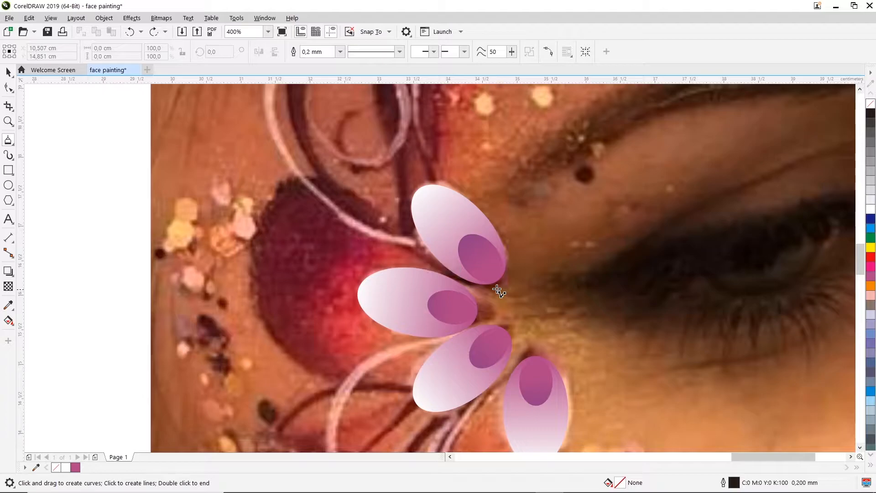
{"action": "left_click", "coordinate": [325, 166]}
{"action": "left_click", "coordinate": [247, 211]}
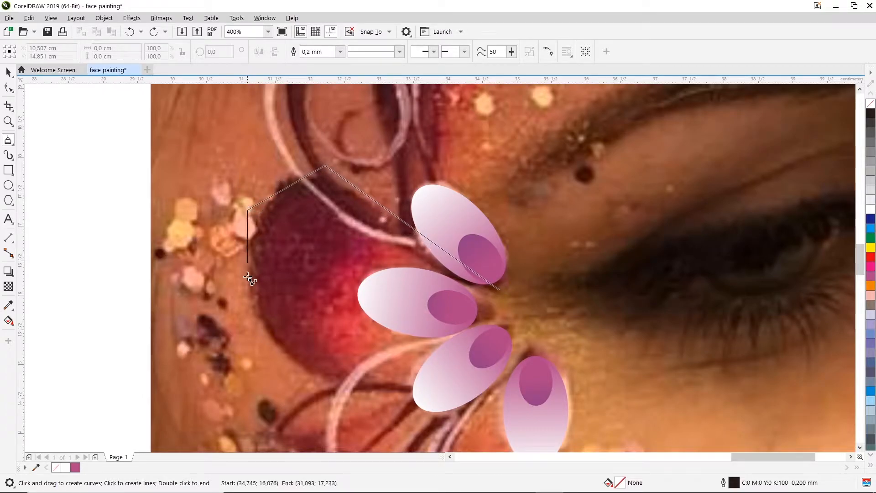
{"action": "left_click", "coordinate": [244, 314]}
{"action": "left_click", "coordinate": [315, 378]}
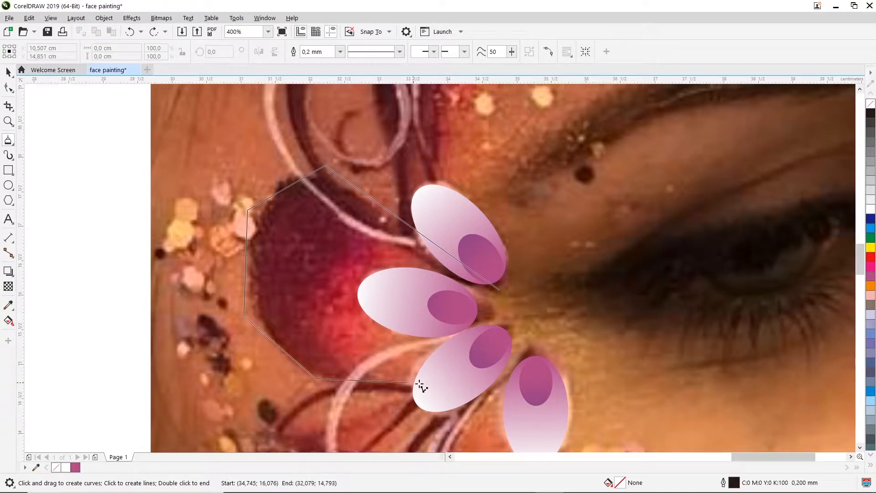
{"action": "left_click", "coordinate": [488, 370]}
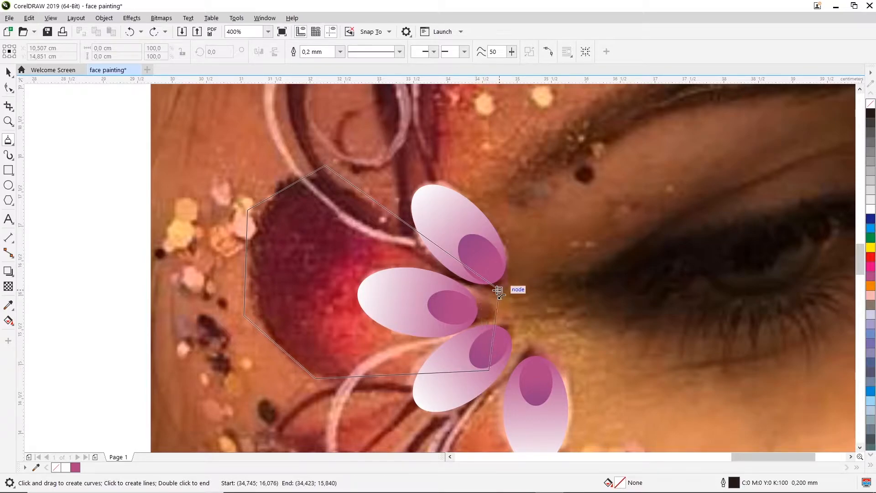
{"action": "left_click", "coordinate": [499, 289]}
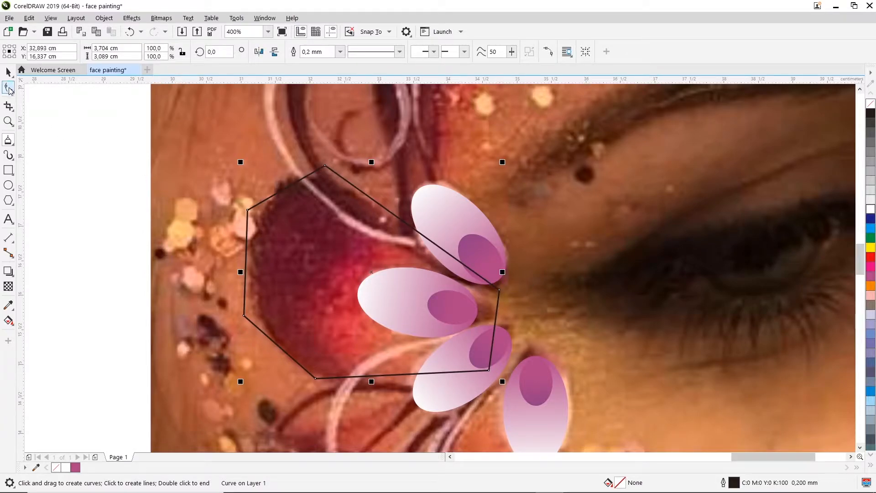
- Convert the outline's upper edge to a curve, delete its top node and shape the arc from the repositioned upper-left node
{"action": "left_click", "coordinate": [8, 88]}
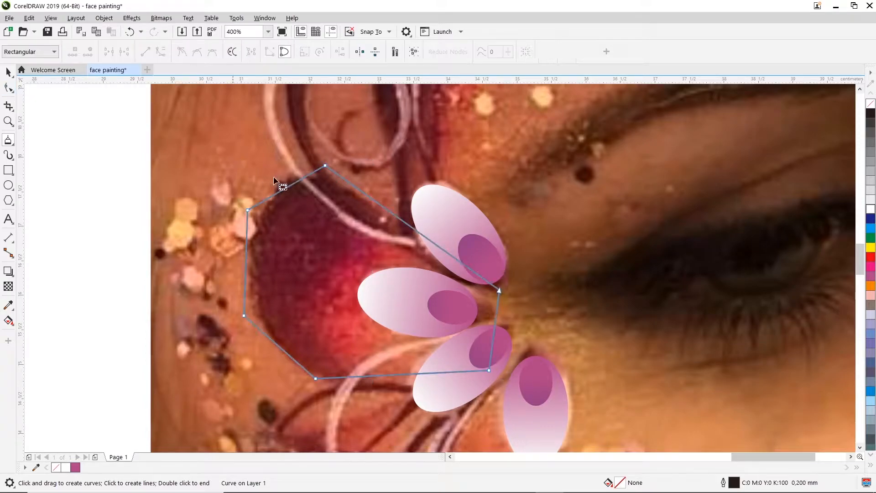
{"action": "right_click", "coordinate": [325, 167]}
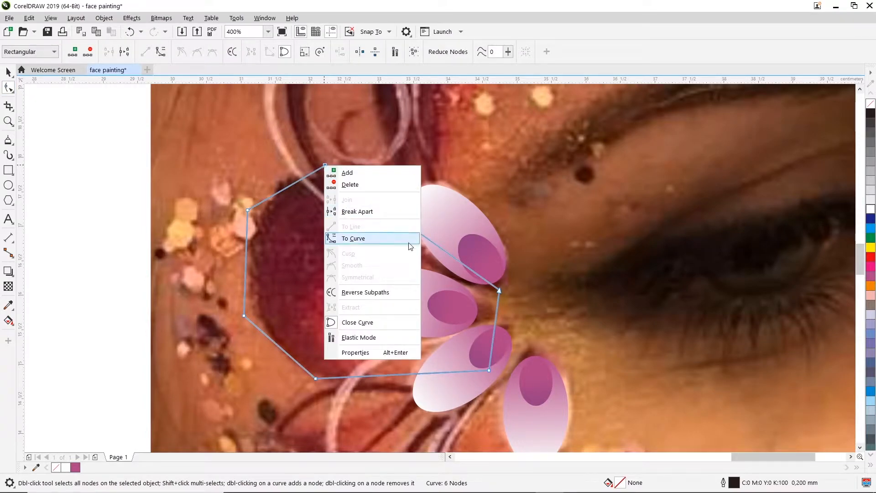
{"action": "left_click", "coordinate": [356, 239]}
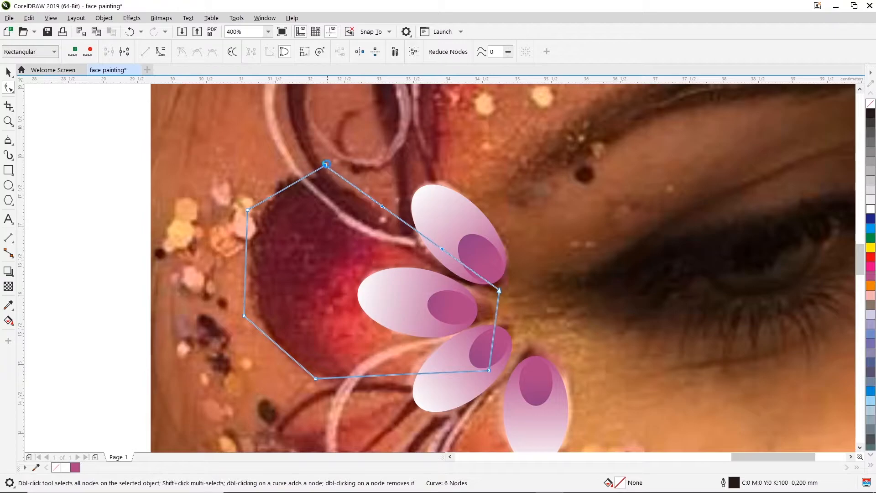
{"action": "double_click", "coordinate": [324, 167]}
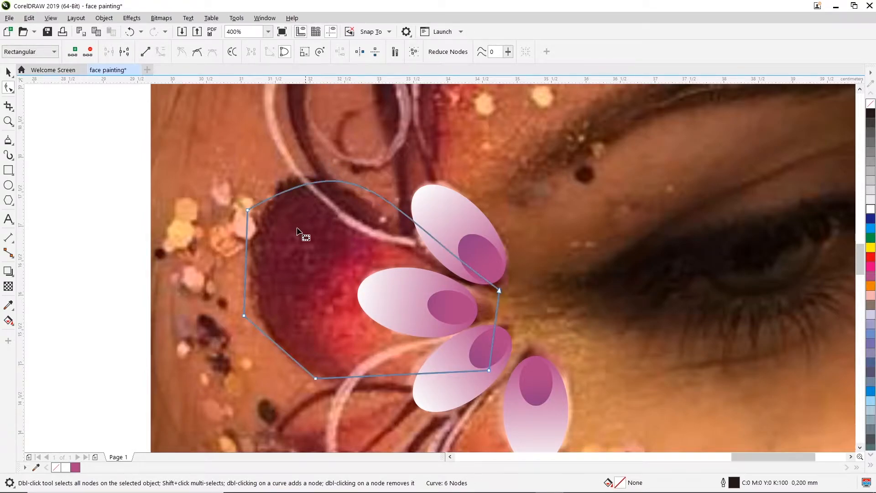
{"action": "left_click_drag", "start_coordinate": [245, 210], "coordinate": [271, 178]}
{"action": "left_click_drag", "start_coordinate": [391, 111], "coordinate": [361, 141]}
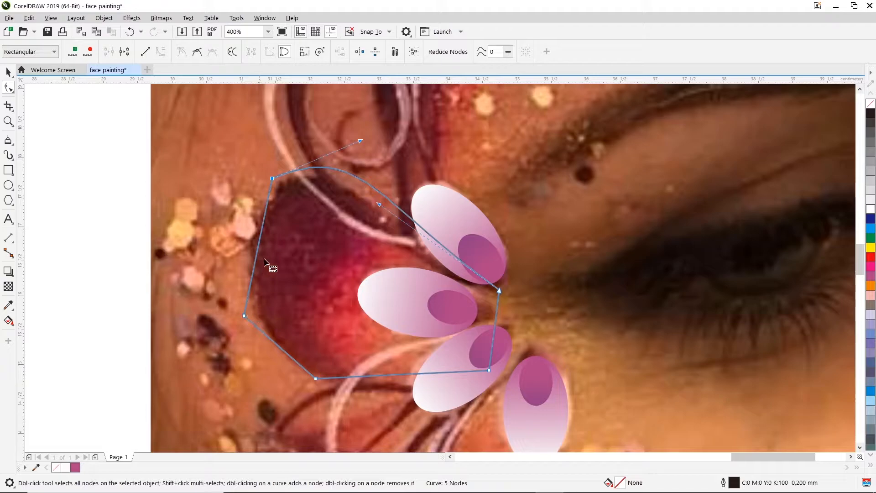
- Convert the outline's left edge to a curve and delete its lower-left node
{"action": "right_click", "coordinate": [243, 316]}
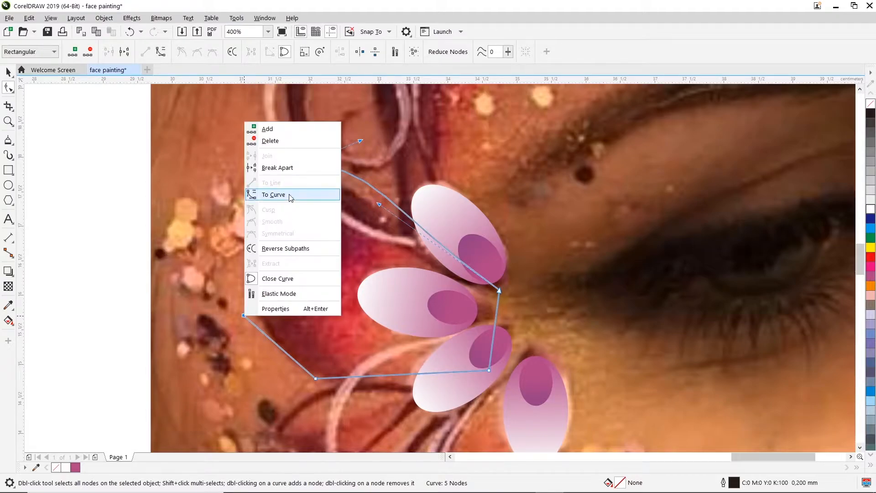
{"action": "left_click", "coordinate": [288, 198]}
{"action": "double_click", "coordinate": [244, 316]}
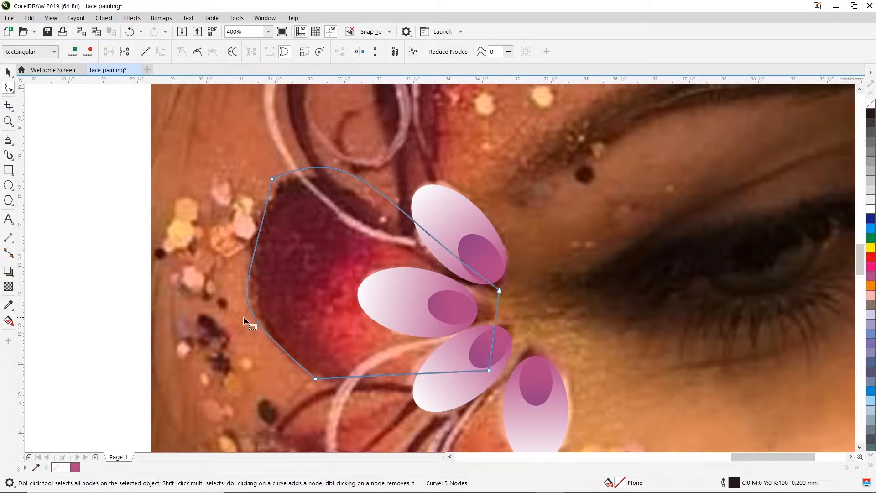
- Adjust the upper-left node and the curve handles so the outline's left side bulges around the dark red lobe
{"action": "left_click", "coordinate": [273, 179]}
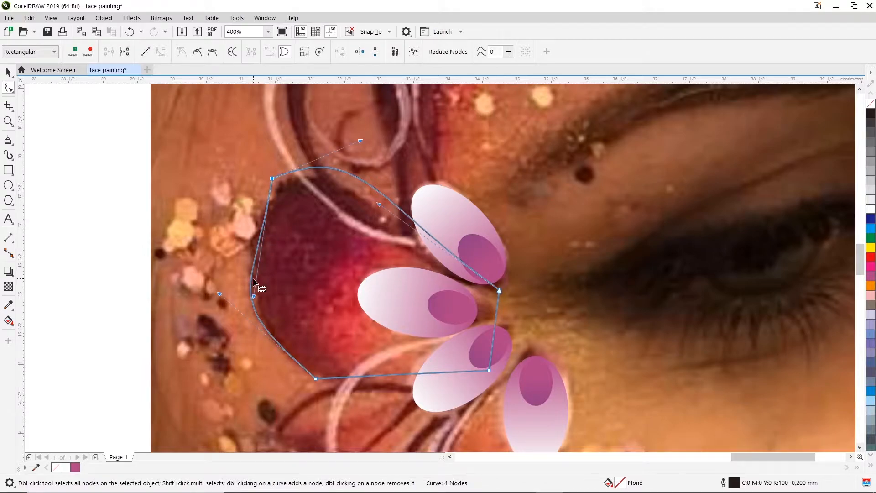
{"action": "left_click_drag", "start_coordinate": [253, 295], "coordinate": [203, 257]}
{"action": "left_click_drag", "start_coordinate": [273, 179], "coordinate": [278, 185]}
{"action": "left_click_drag", "start_coordinate": [379, 204], "coordinate": [362, 233]}
{"action": "left_click", "coordinate": [315, 379]}
{"action": "left_click_drag", "start_coordinate": [218, 293], "coordinate": [283, 387]}
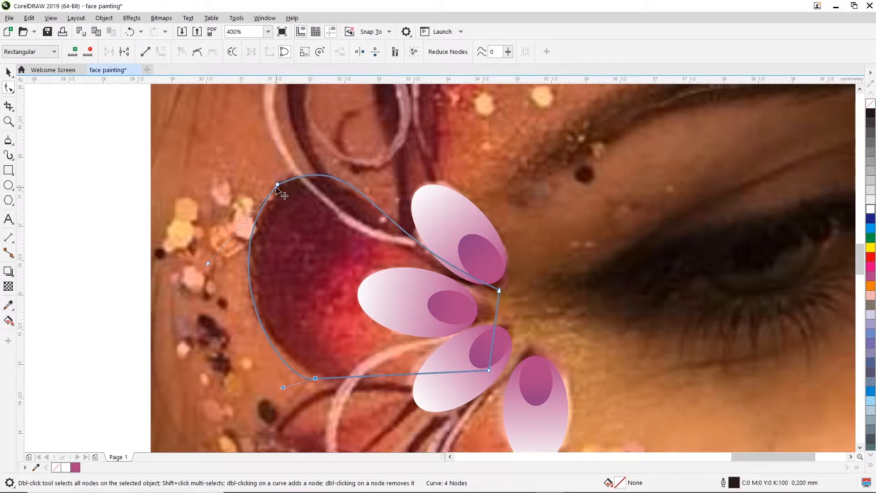
- Replace the outline's sharp upper-left corner node with two nodes on either side of it to round the bend
{"action": "left_click", "coordinate": [297, 190]}
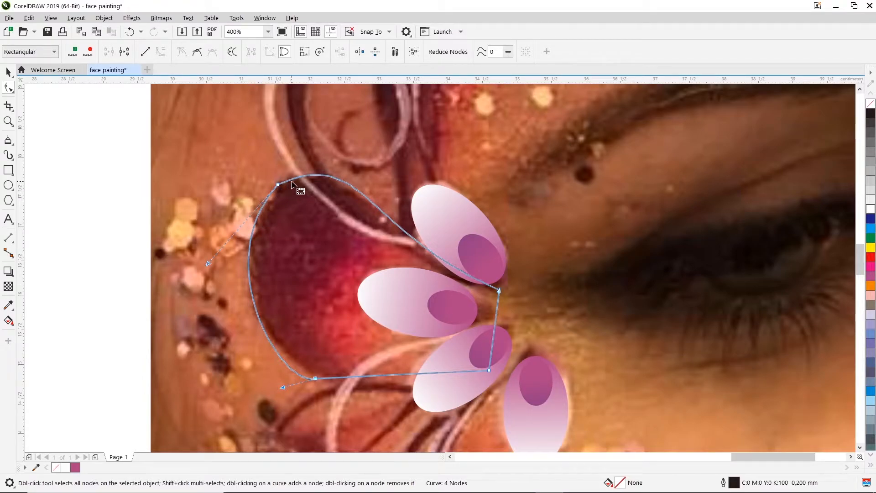
{"action": "double_click", "coordinate": [293, 179]}
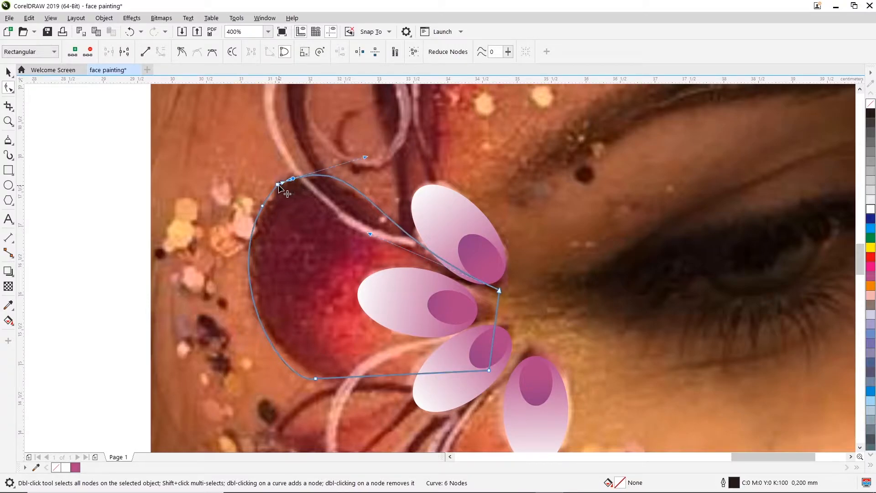
{"action": "double_click", "coordinate": [263, 206]}
{"action": "left_click", "coordinate": [257, 254]}
{"action": "double_click", "coordinate": [292, 179]}
{"action": "scroll", "coordinate": [283, 195], "scroll_direction": "up", "scroll_amount": 1}
{"action": "left_click_drag", "start_coordinate": [279, 186], "coordinate": [275, 187]}
{"action": "scroll", "coordinate": [327, 197], "scroll_direction": "down", "scroll_amount": 2}
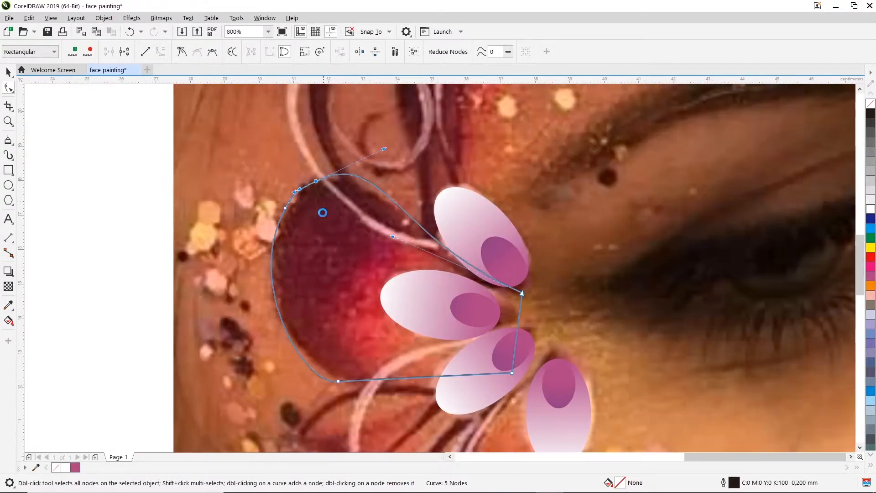
{"action": "scroll", "coordinate": [326, 316], "scroll_direction": "up", "scroll_amount": 1}
{"action": "left_click_drag", "start_coordinate": [332, 298], "coordinate": [304, 304]}
{"action": "left_click", "coordinate": [417, 312]}
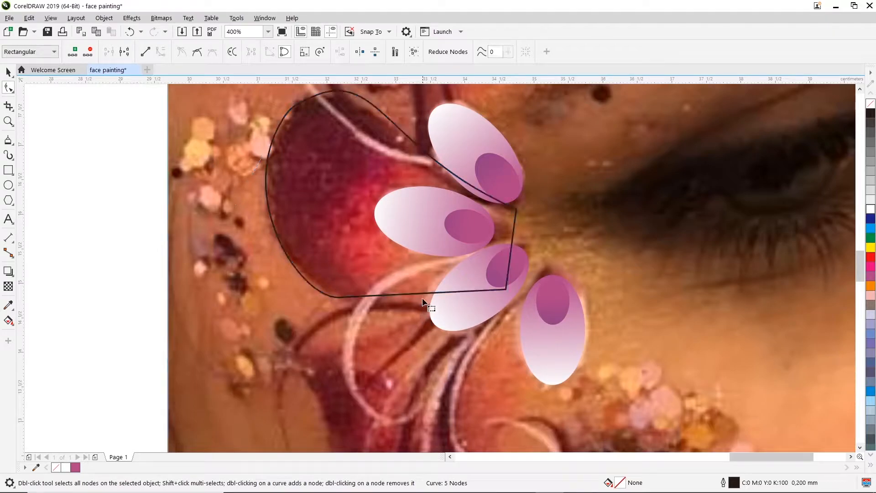
{"action": "left_click", "coordinate": [421, 292]}
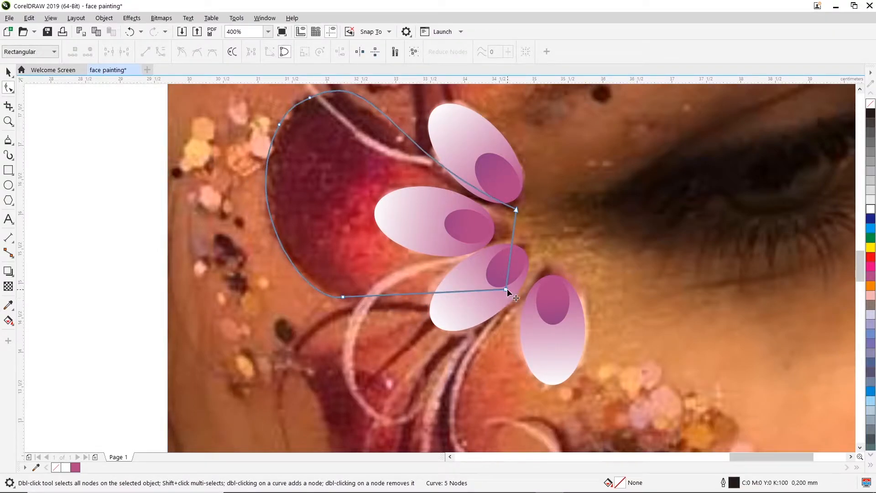
{"action": "right_click", "coordinate": [435, 292]}
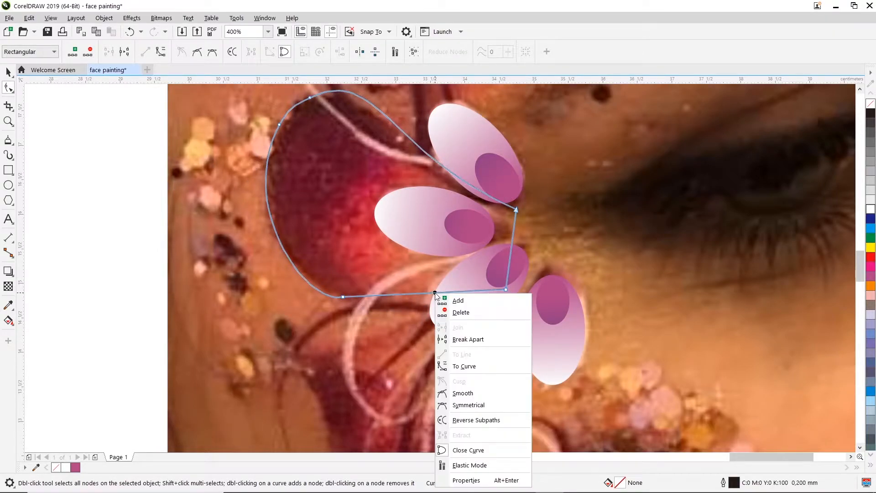
{"action": "key", "text": "Escape"}
{"action": "right_click", "coordinate": [410, 295]}
{"action": "key", "text": "Escape"}
{"action": "left_click", "coordinate": [410, 293]}
{"action": "left_click", "coordinate": [410, 294]}
{"action": "left_click", "coordinate": [416, 293]}
{"action": "left_click", "coordinate": [416, 293]}
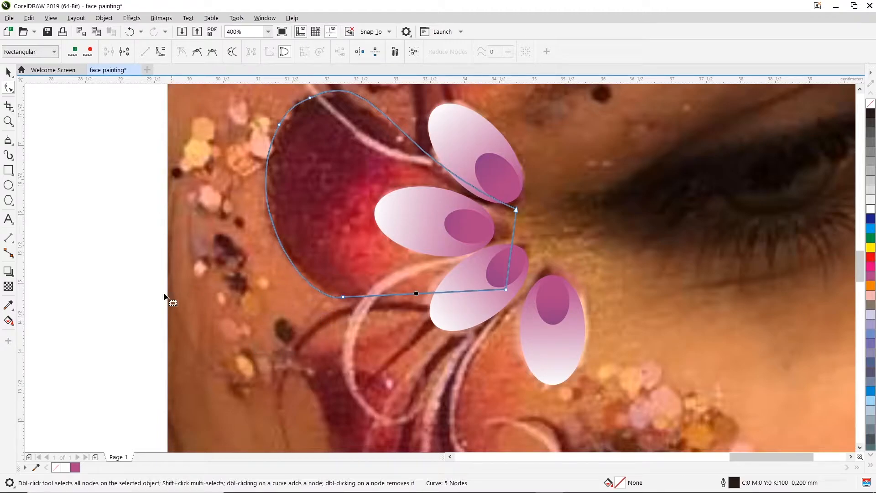
- Level the lower-left node's handle and reposition the upper-left node and its handle to match the lobe's left side
{"action": "left_click", "coordinate": [342, 296]}
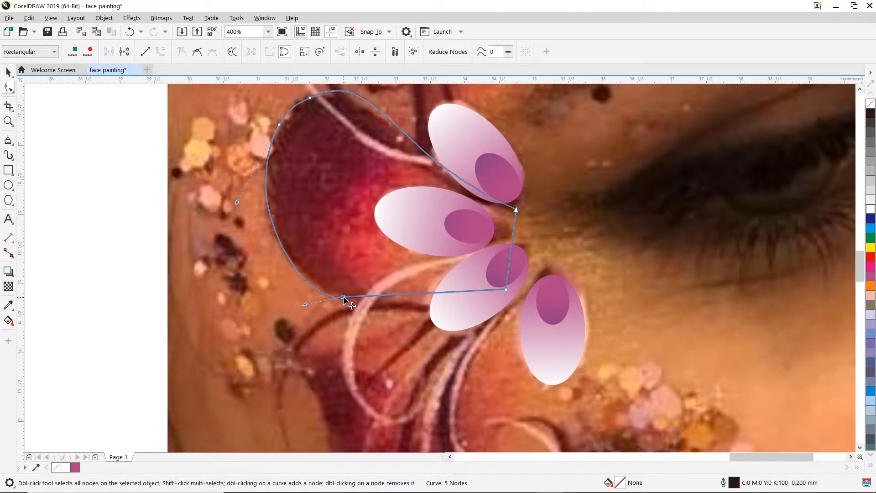
{"action": "left_click_drag", "start_coordinate": [304, 303], "coordinate": [301, 296]}
{"action": "left_click", "coordinate": [417, 293]}
{"action": "left_click", "coordinate": [418, 293]}
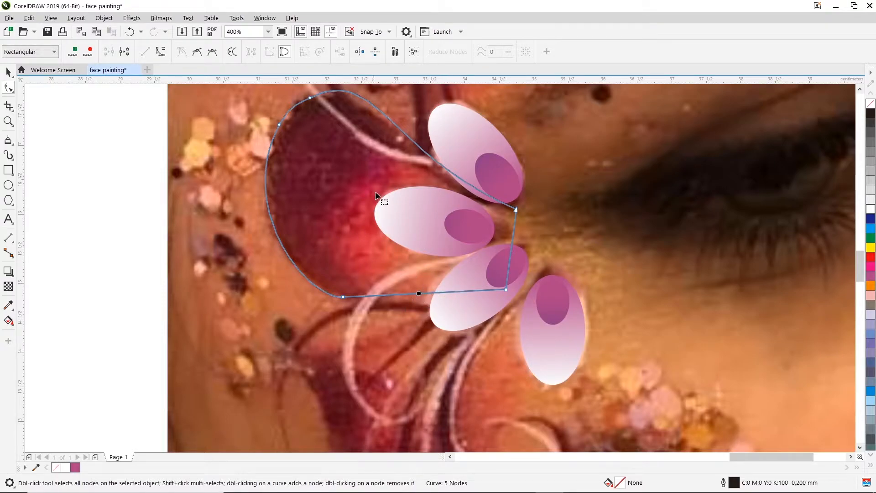
{"action": "left_click_drag", "start_coordinate": [288, 108], "coordinate": [277, 133]}
{"action": "left_click_drag", "start_coordinate": [226, 204], "coordinate": [231, 204]}
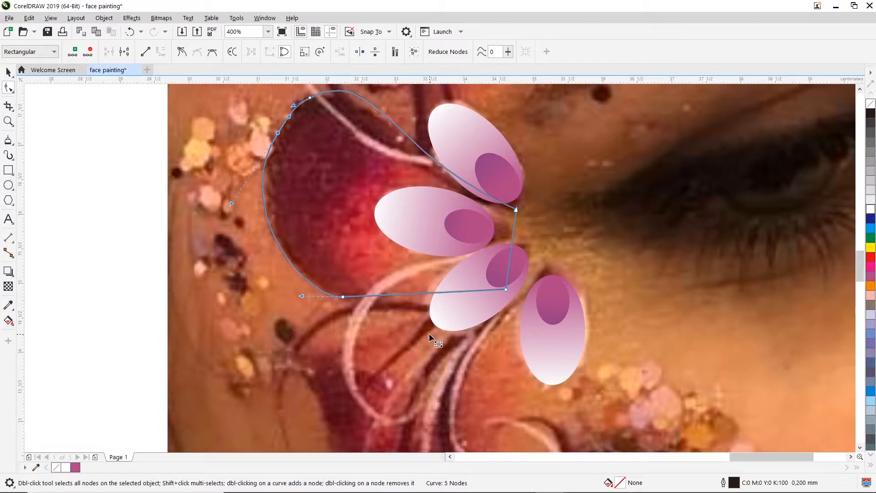
- Convert the outline's bottom edge to a curve and bend it slightly downward with its two handles
{"action": "left_click", "coordinate": [424, 276]}
{"action": "left_click", "coordinate": [420, 294]}
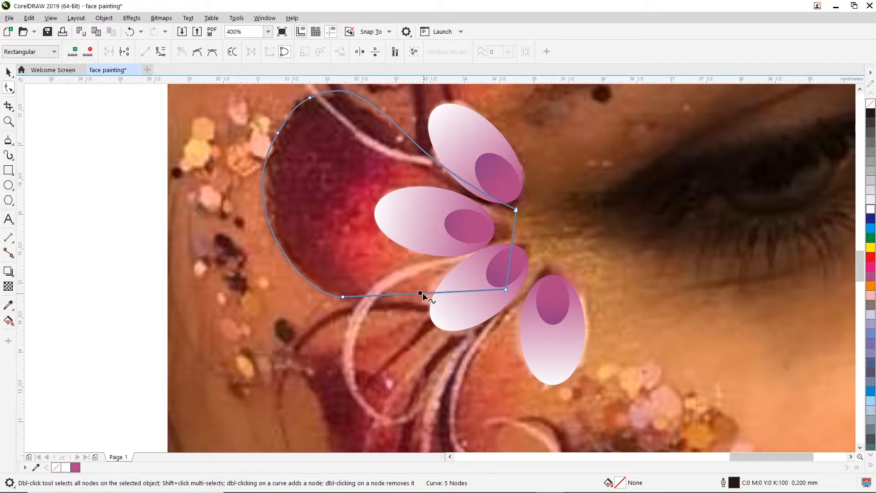
{"action": "right_click", "coordinate": [420, 293]}
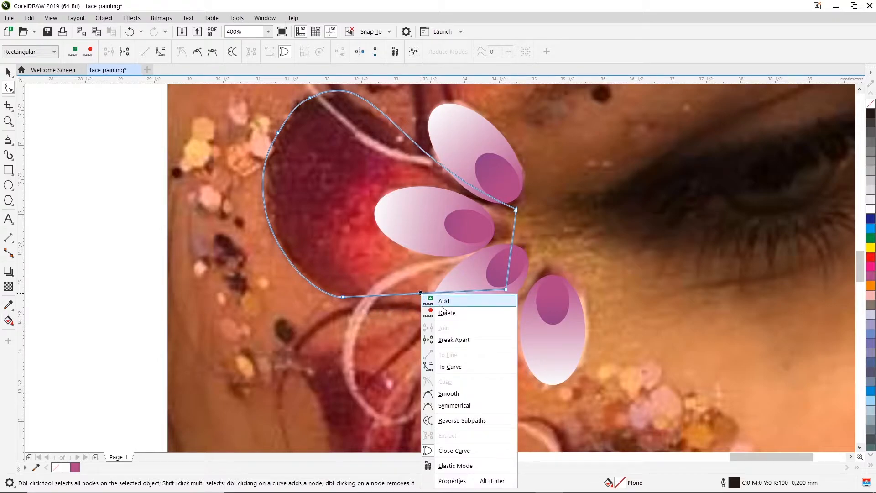
{"action": "left_click", "coordinate": [455, 367]}
{"action": "left_click_drag", "start_coordinate": [395, 297], "coordinate": [366, 302]}
{"action": "left_click_drag", "start_coordinate": [450, 291], "coordinate": [449, 304]}
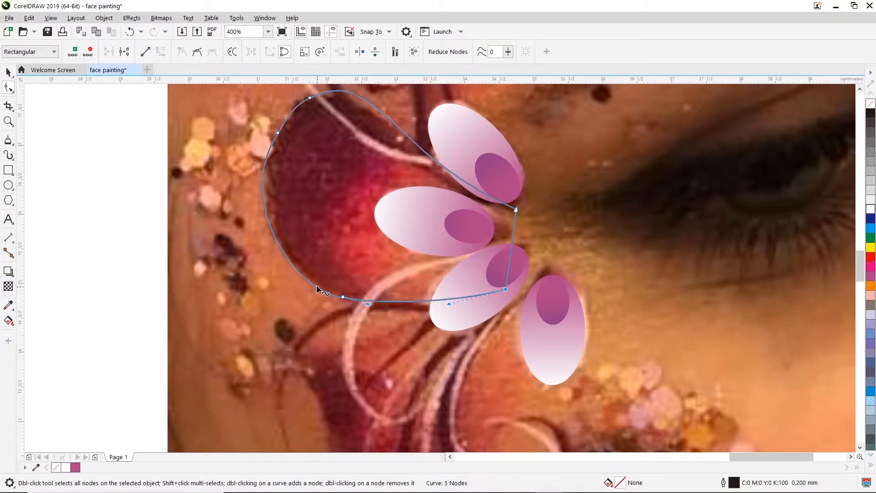
- Raise the lower-left node's left handle so the outline follows the lower edge of the painted lobe
{"action": "scroll", "coordinate": [333, 299], "scroll_direction": "up", "scroll_amount": 1}
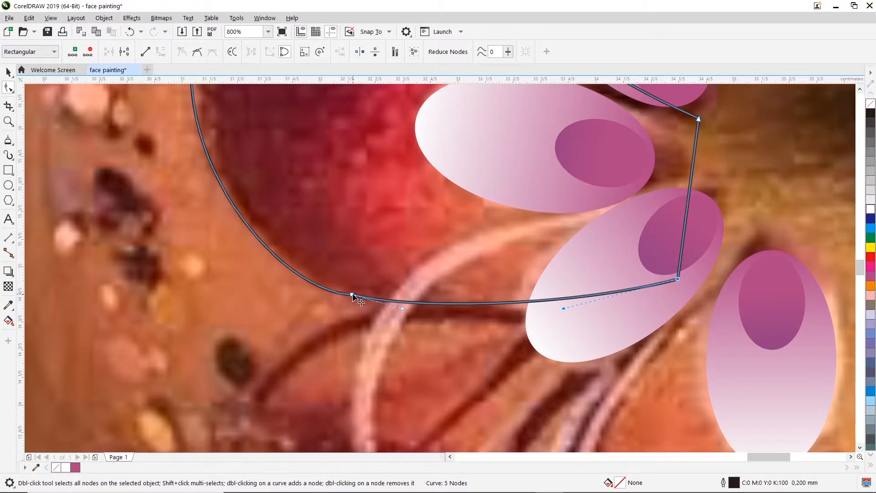
{"action": "left_click_drag", "start_coordinate": [270, 293], "coordinate": [269, 273]}
{"action": "scroll", "coordinate": [266, 286], "scroll_direction": "down", "scroll_amount": 1}
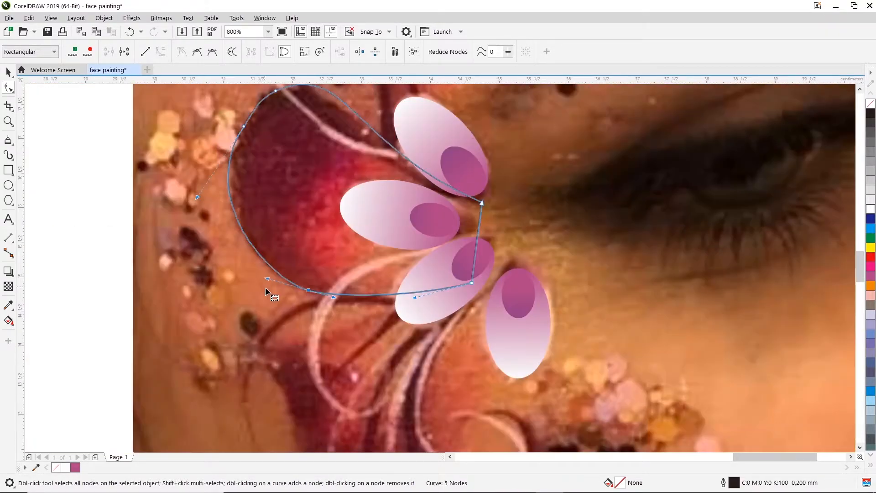
{"action": "scroll", "coordinate": [322, 292], "scroll_direction": "down", "scroll_amount": 1}
{"action": "double_click", "coordinate": [322, 292]}
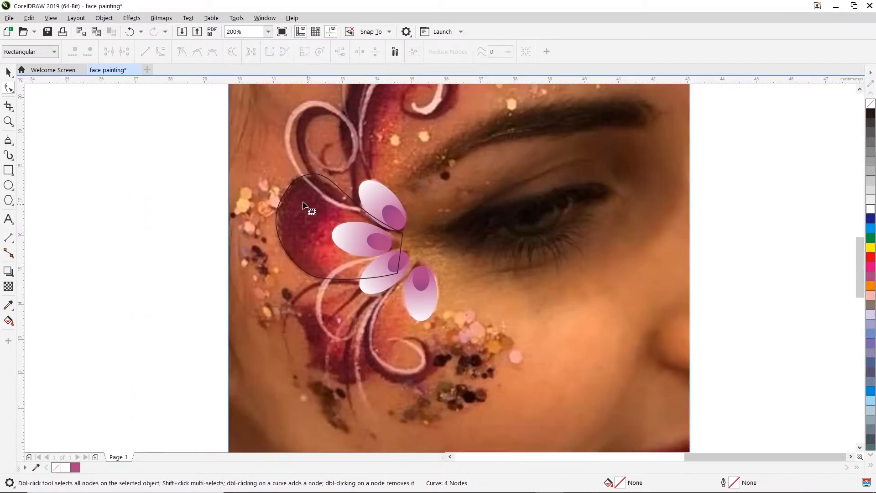
{"action": "left_click", "coordinate": [331, 220]}
{"action": "scroll", "coordinate": [395, 240], "scroll_direction": "up", "scroll_amount": 1}
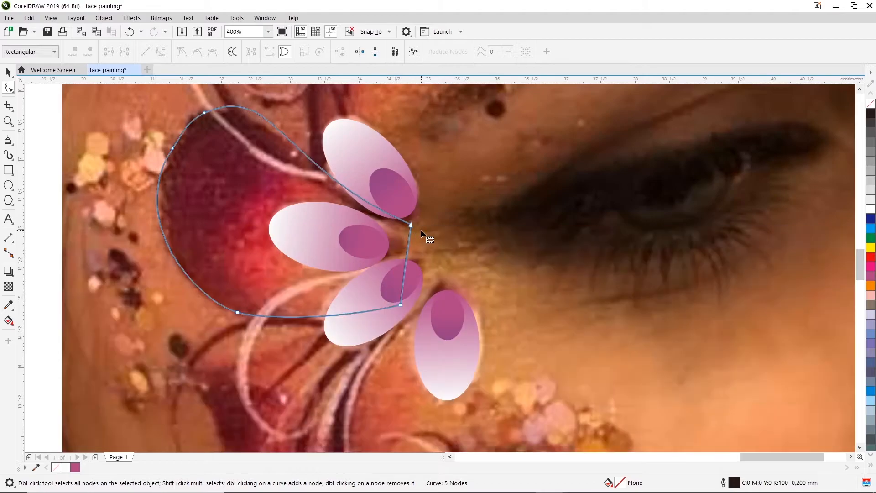
{"action": "left_click", "coordinate": [412, 225]}
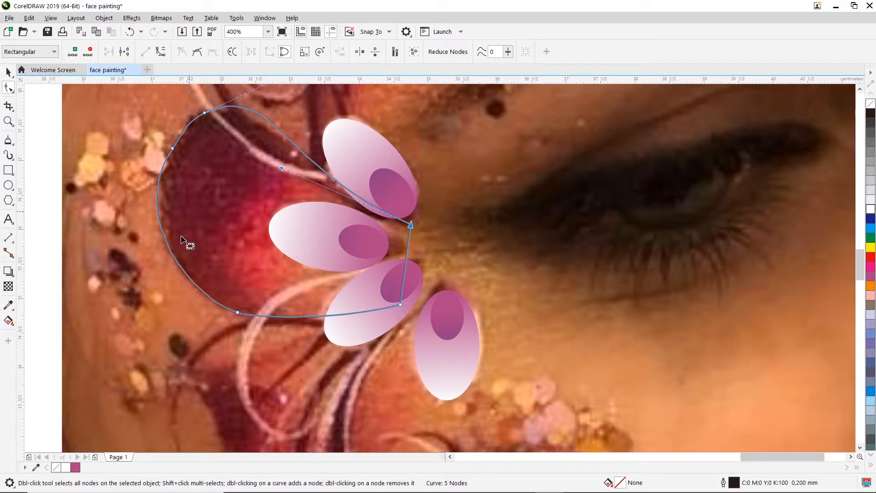
- Try filling the lobe outline with the dark red #5C1223 sampled from the photo
{"action": "left_click", "coordinate": [9, 305]}
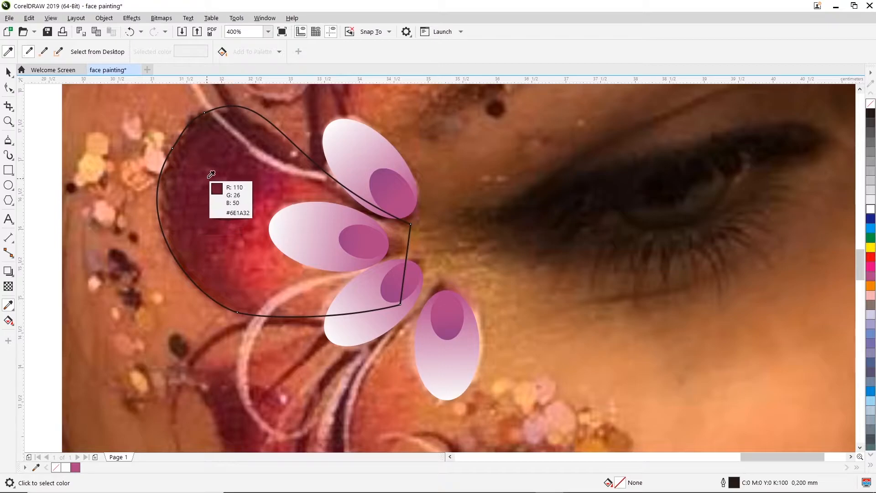
{"action": "left_click", "coordinate": [204, 155]}
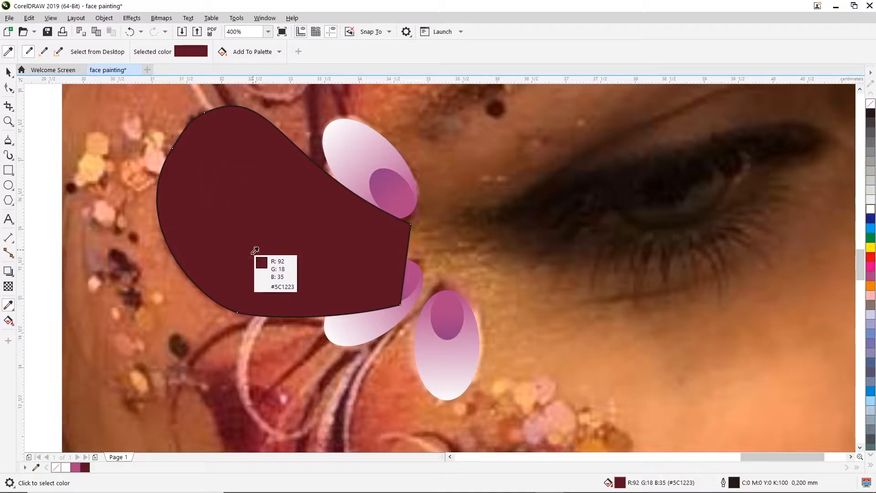
{"action": "key", "text": "ctrl+z"}
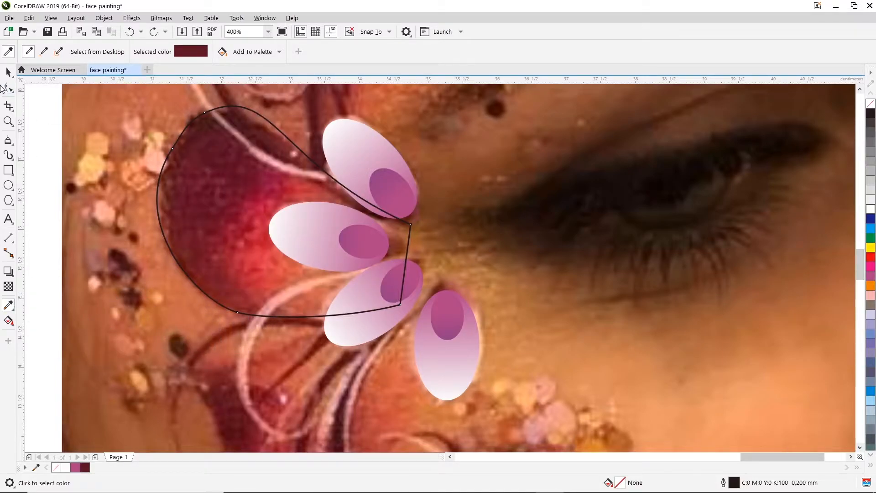
- Fill the lobe with the dark red #6F162C sampled from the photo's painted lobe and remove its outline
{"action": "left_click", "coordinate": [9, 72]}
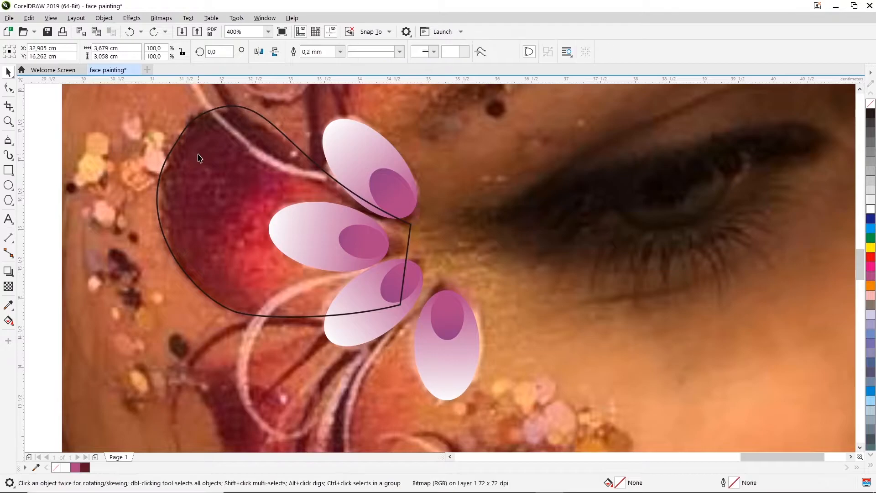
{"action": "left_click", "coordinate": [7, 306]}
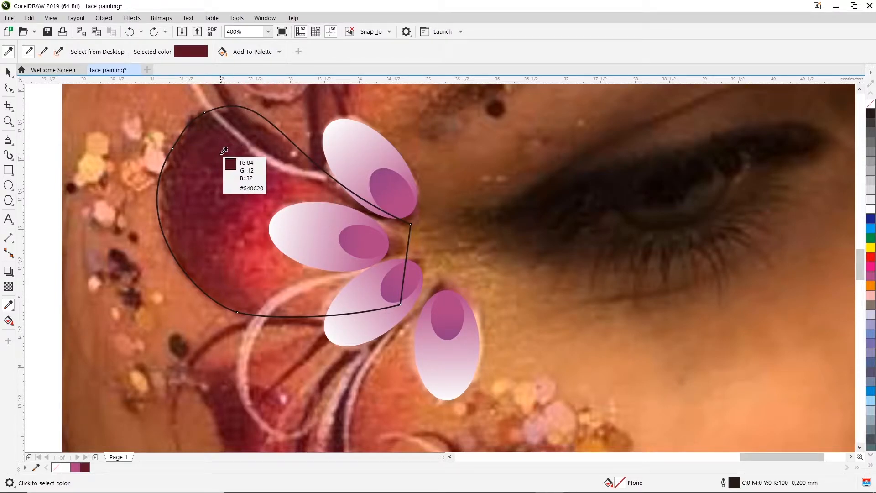
{"action": "left_click", "coordinate": [217, 211]}
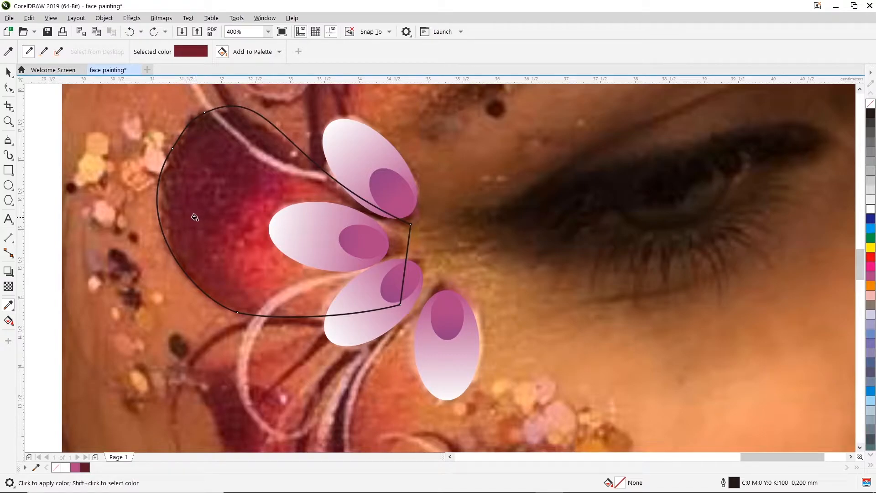
{"action": "left_click", "coordinate": [196, 188]}
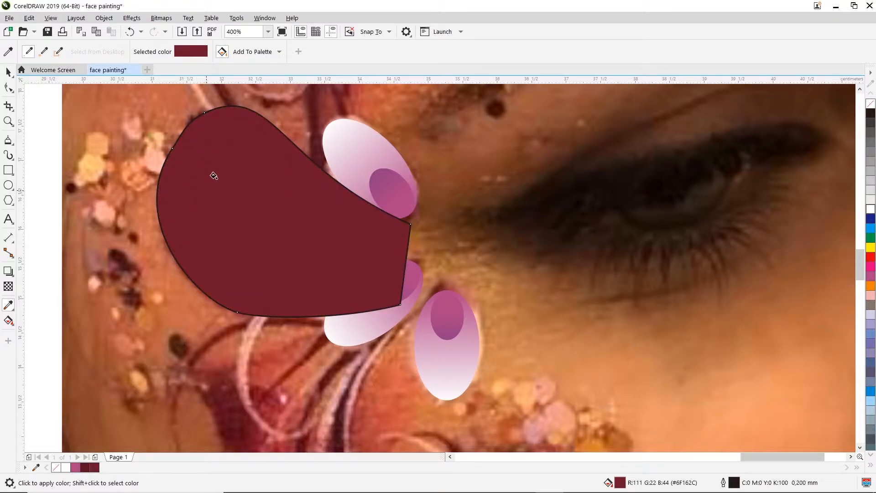
{"action": "left_click", "coordinate": [8, 72]}
{"action": "key", "text": "space"}
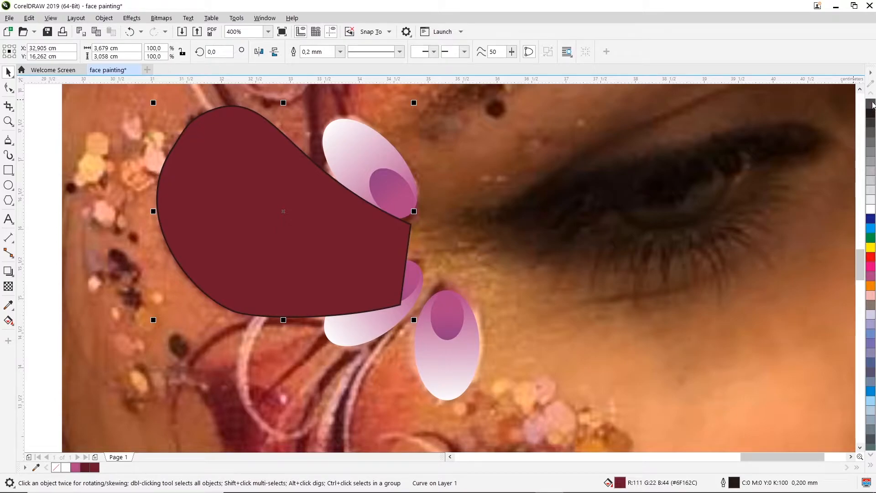
{"action": "right_click", "coordinate": [872, 105]}
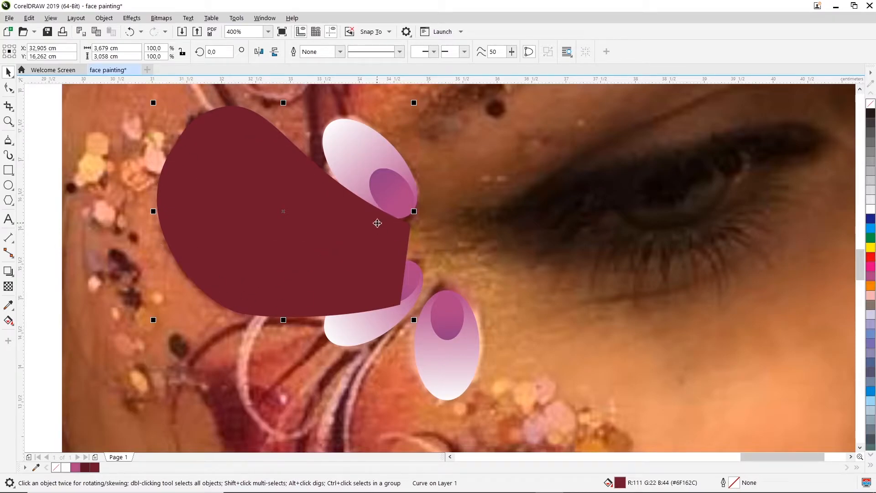
- Try moving the filled lobe off the photo onto the blank area beside it
{"action": "scroll", "coordinate": [399, 241], "scroll_direction": "down", "scroll_amount": 3}
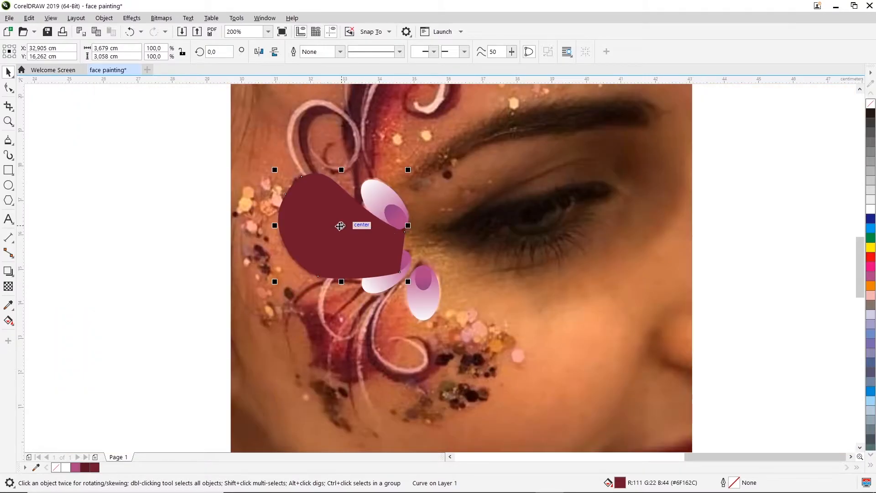
{"action": "left_click_drag", "start_coordinate": [340, 225], "coordinate": [176, 236]}
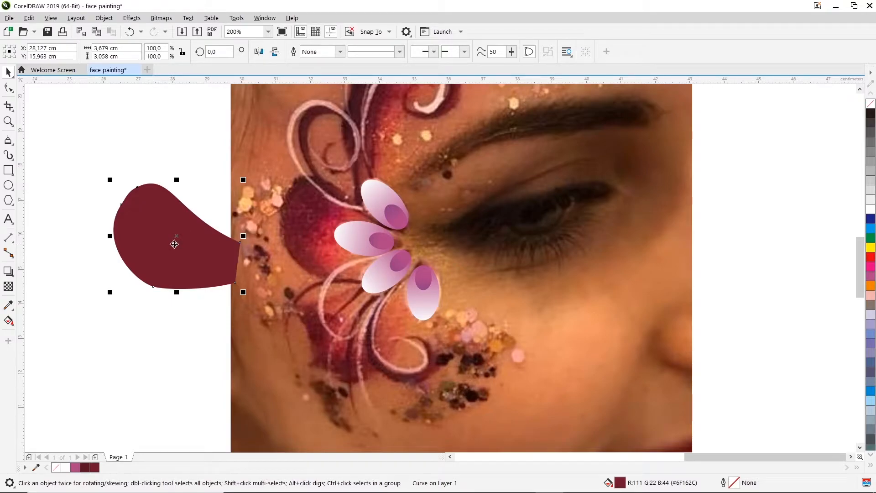
{"action": "key", "text": "ctrl+z"}
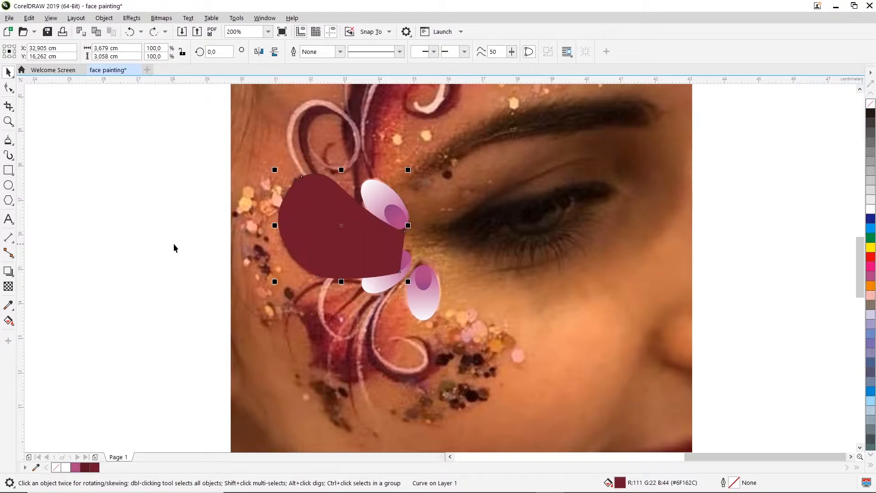
{"action": "left_click", "coordinate": [749, 177]}
{"action": "left_click", "coordinate": [382, 237]}
{"action": "left_click", "coordinate": [398, 195]}
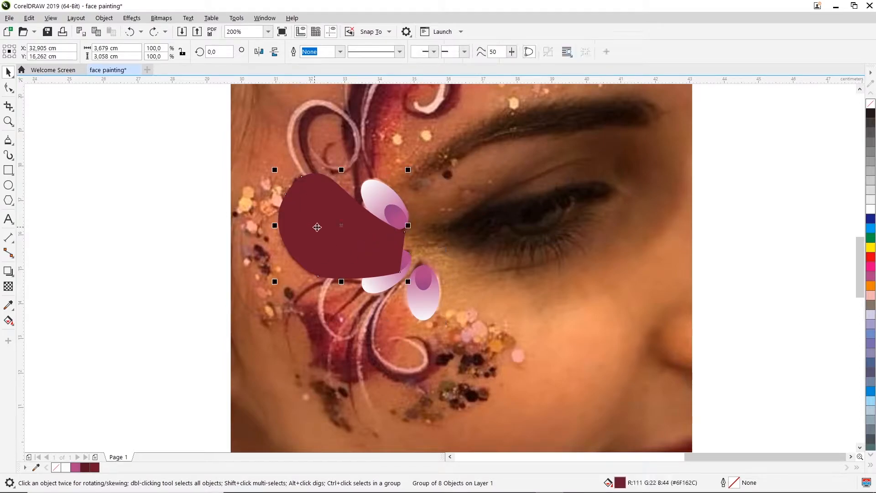
{"action": "left_click", "coordinate": [314, 228], "text": "ctrl"}
{"action": "scroll", "coordinate": [336, 228], "scroll_direction": "up", "scroll_amount": 1}
{"action": "scroll", "coordinate": [338, 229], "scroll_direction": "up", "scroll_amount": 1}
{"action": "scroll", "coordinate": [338, 228], "scroll_direction": "down", "scroll_amount": 1}
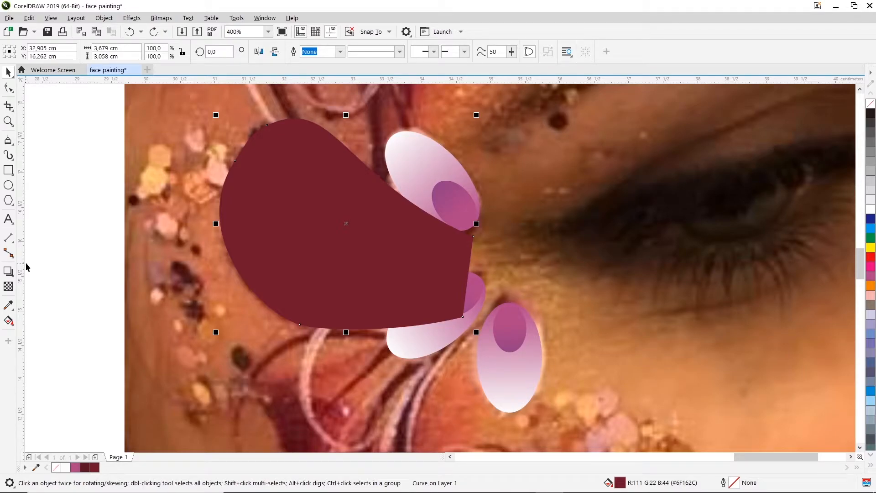
- Draw a closed six-cornered outline about 2.79 by 2.33 cm over the inner part of the lobe, sharing its straight edge beside the petals
{"action": "left_click", "coordinate": [9, 156]}
{"action": "left_click", "coordinate": [8, 140]}
{"action": "left_click", "coordinate": [51, 200]}
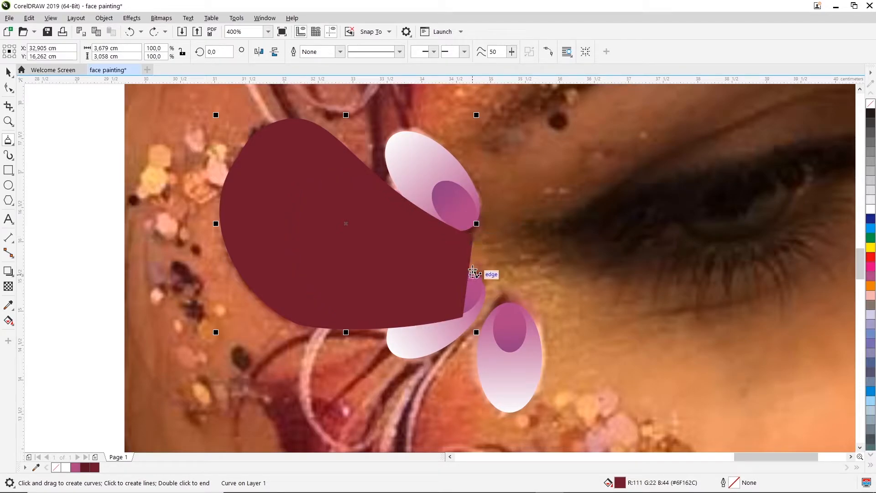
{"action": "left_click", "coordinate": [473, 236]}
{"action": "left_click", "coordinate": [355, 169]}
{"action": "left_click", "coordinate": [281, 218]}
{"action": "left_click", "coordinate": [300, 323]}
{"action": "left_click", "coordinate": [387, 325]}
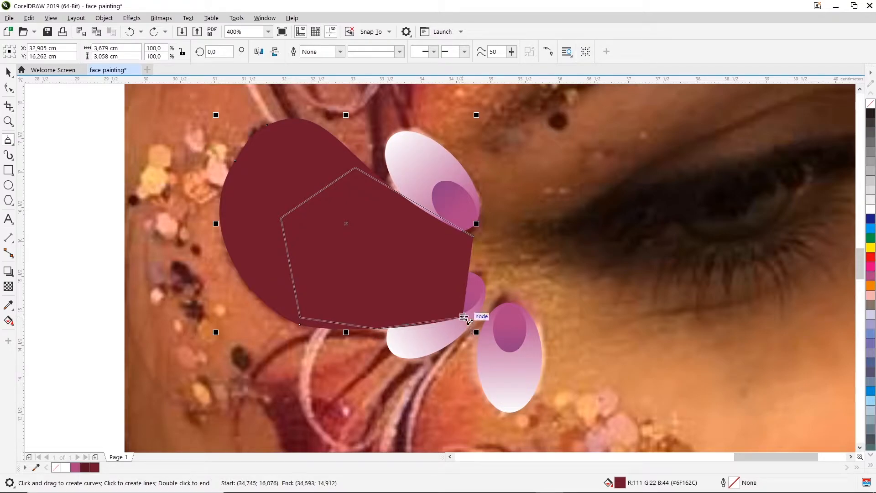
{"action": "left_click", "coordinate": [463, 316]}
{"action": "left_click", "coordinate": [473, 237]}
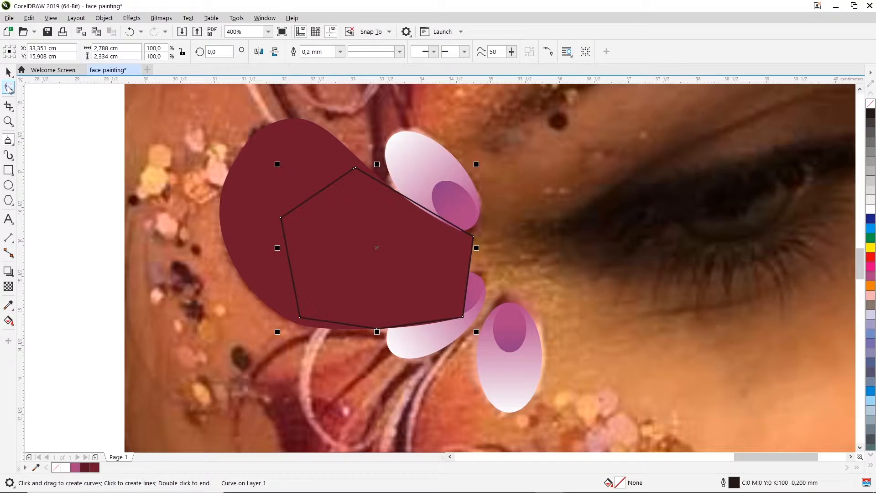
- Convert the inner outline's upper edge to a curve, delete its top node and bend it into a rounded arch with the two handles
{"action": "left_click", "coordinate": [8, 88]}
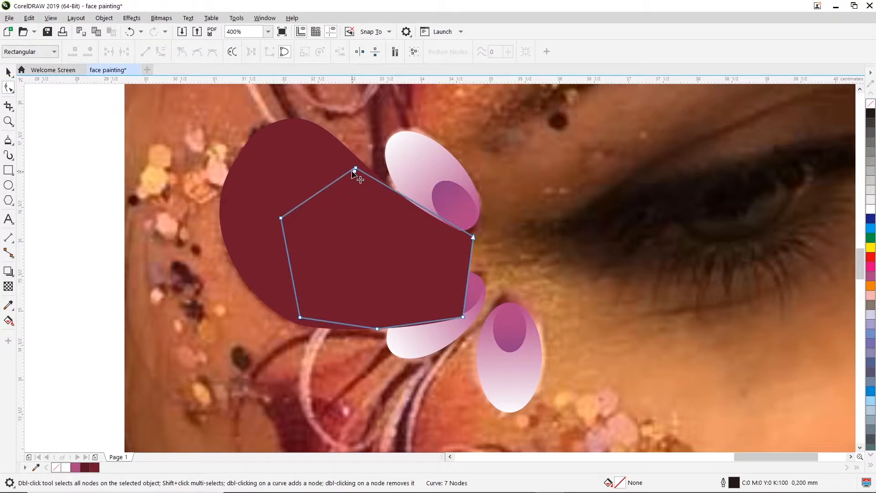
{"action": "left_click", "coordinate": [355, 169]}
{"action": "right_click", "coordinate": [356, 170]}
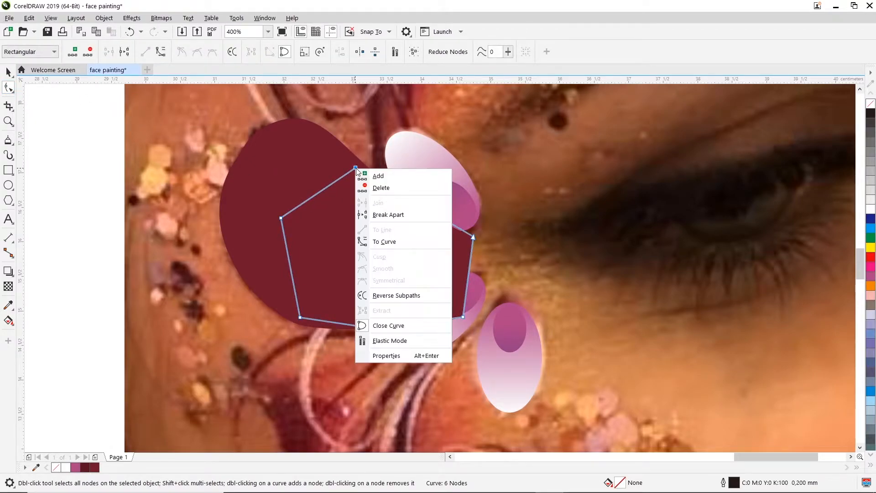
{"action": "left_click", "coordinate": [400, 242]}
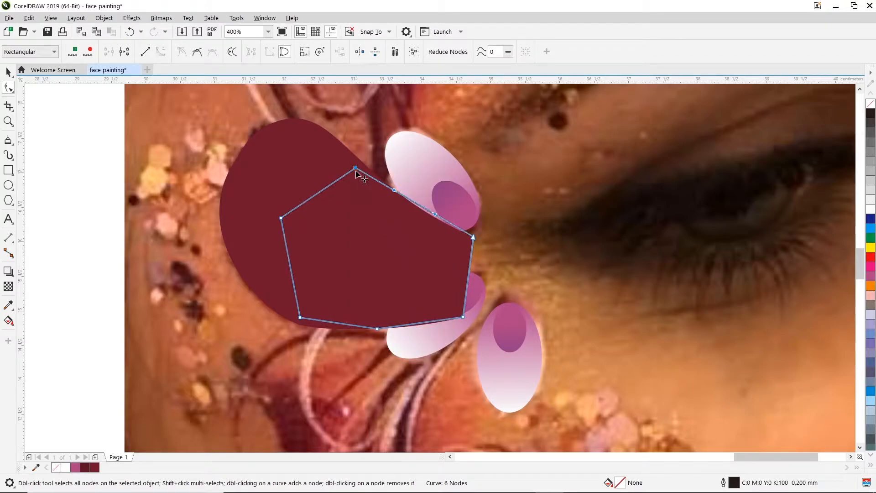
{"action": "double_click", "coordinate": [355, 168]}
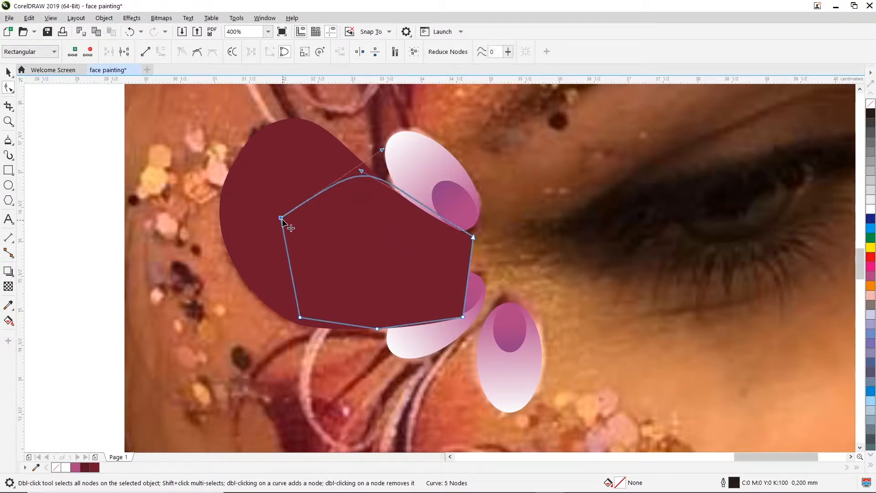
{"action": "left_click_drag", "start_coordinate": [361, 172], "coordinate": [397, 216]}
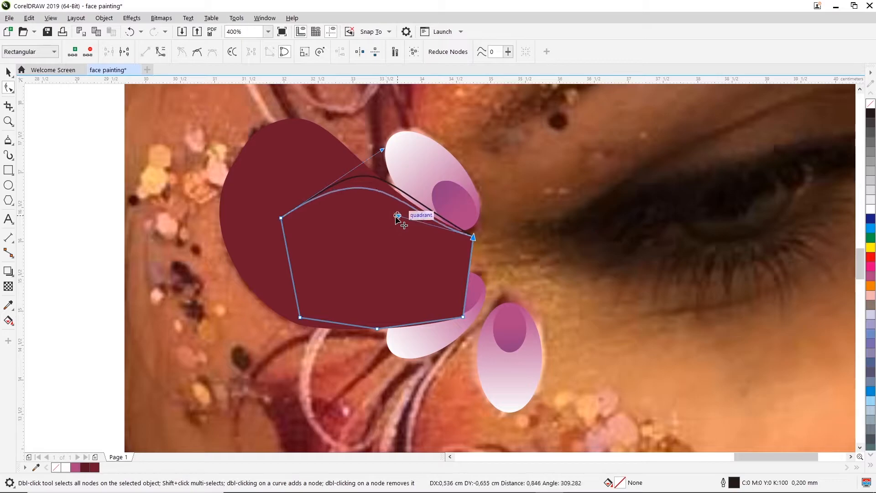
{"action": "left_click_drag", "start_coordinate": [382, 151], "coordinate": [350, 115]}
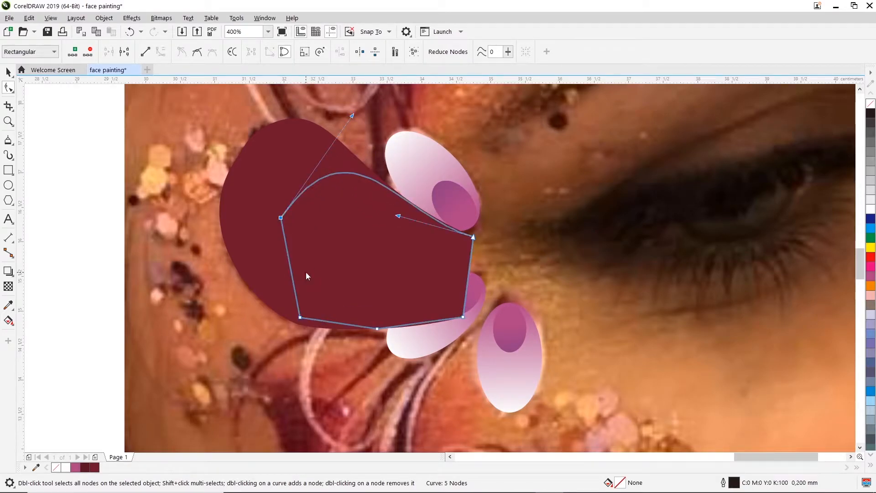
- Save the drawing as "face painting" in CDR format, version 21.0 (2019)
{"action": "key", "text": "ctrl+s"}
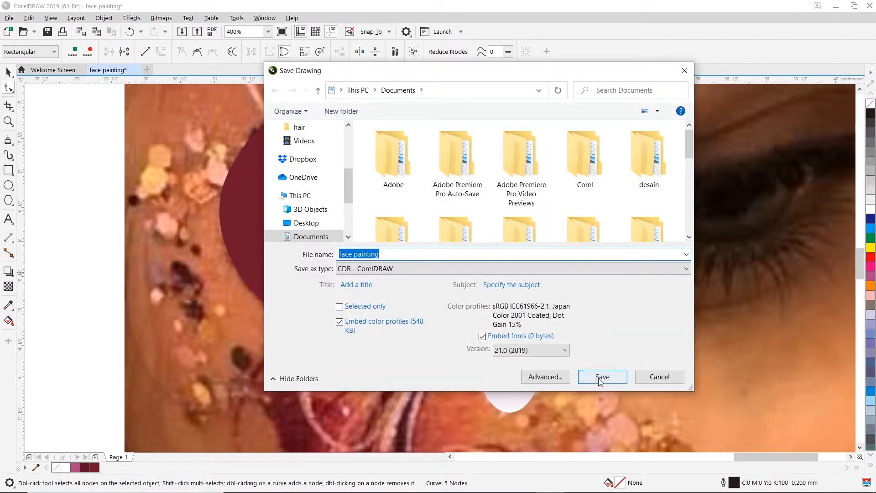
{"action": "left_click", "coordinate": [600, 379]}
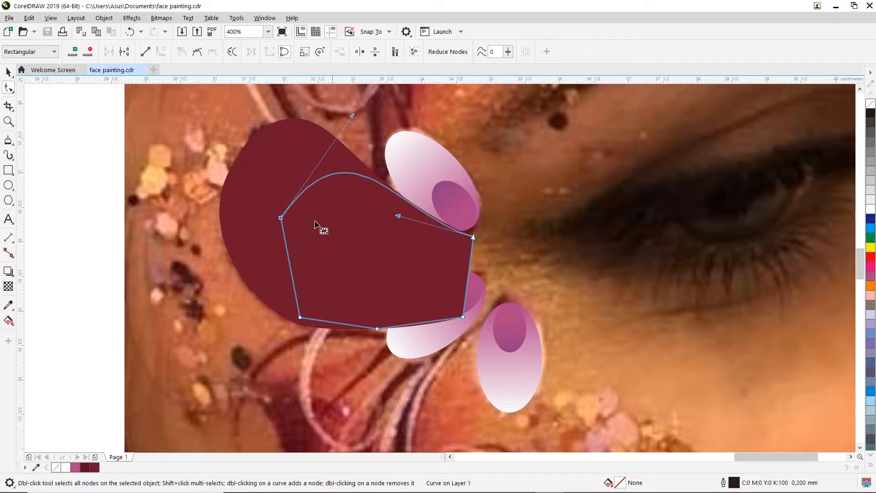
- Convert the inner outline's left edge to a curve, bulge it outward and delete the lower-left corner node
{"action": "right_click", "coordinate": [297, 322]}
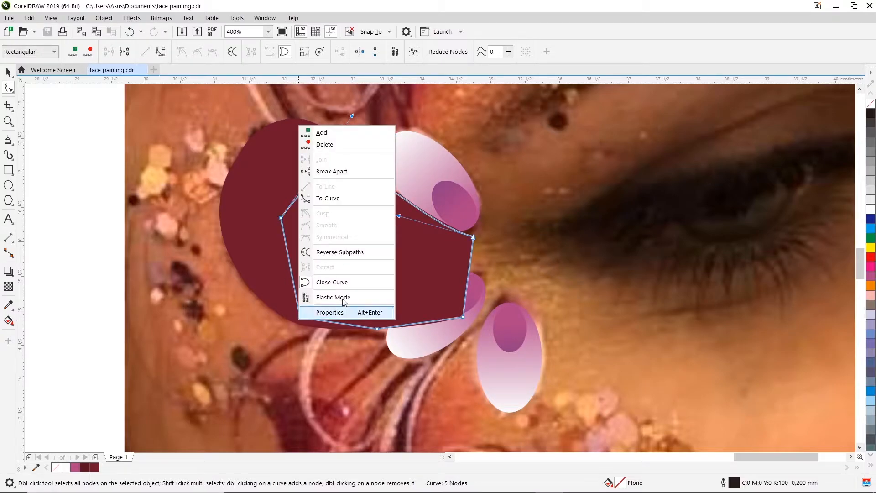
{"action": "left_click", "coordinate": [341, 199]}
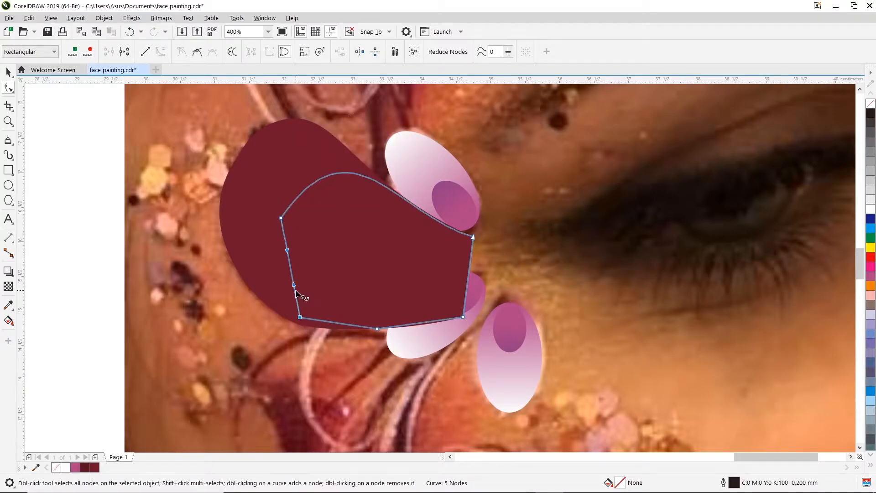
{"action": "left_click_drag", "start_coordinate": [284, 286], "coordinate": [276, 230]}
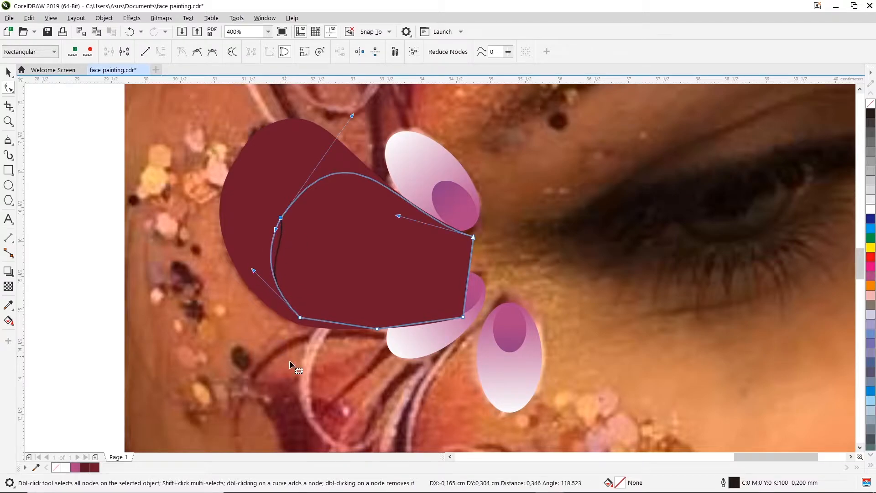
{"action": "double_click", "coordinate": [300, 317]}
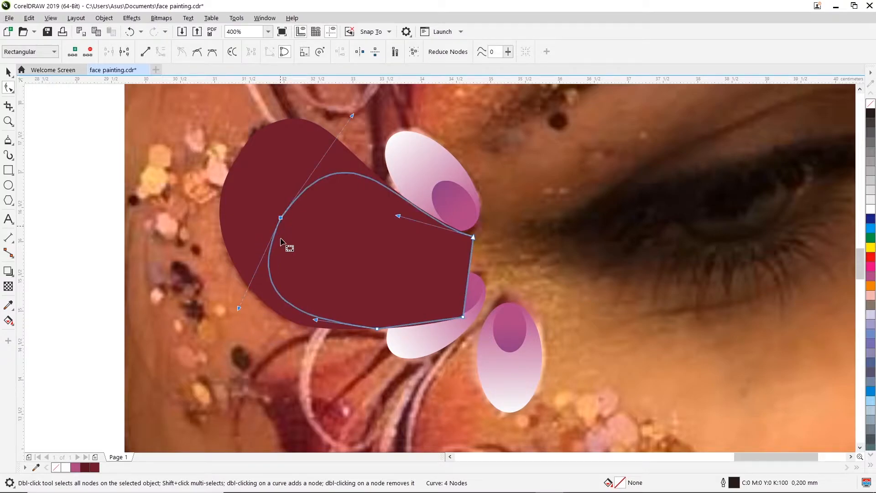
- Shorten the left node's lower handle and swing it inward to tighten the rounded left side of the inner outline
{"action": "left_click_drag", "start_coordinate": [240, 308], "coordinate": [245, 288]}
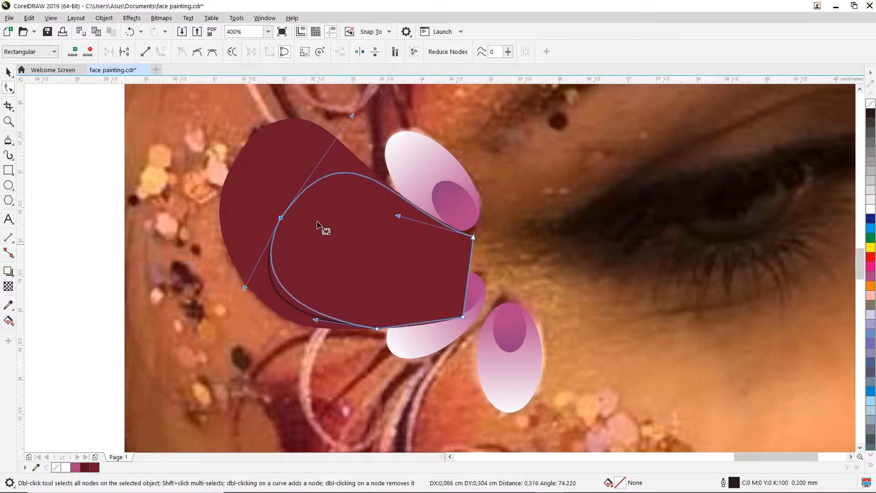
{"action": "left_click_drag", "start_coordinate": [323, 233], "coordinate": [324, 233]}
{"action": "right_click", "coordinate": [280, 218]}
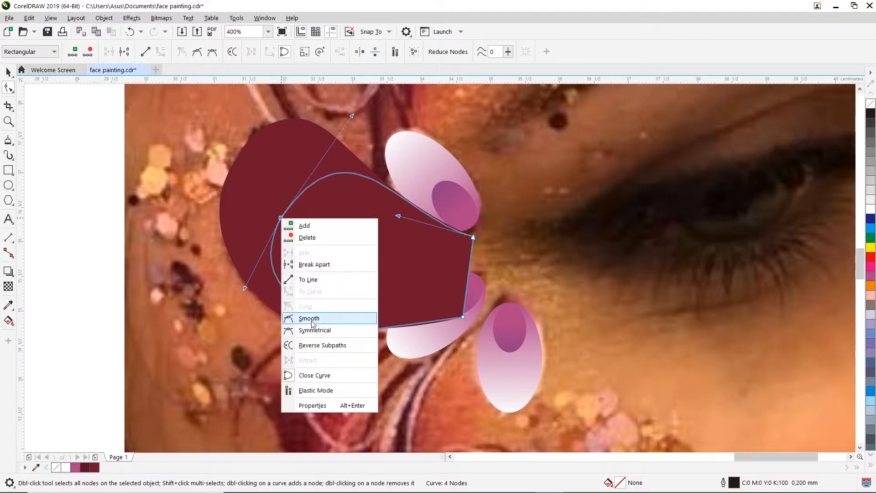
{"action": "left_click", "coordinate": [310, 197]}
{"action": "left_click_drag", "start_coordinate": [245, 288], "coordinate": [271, 283]}
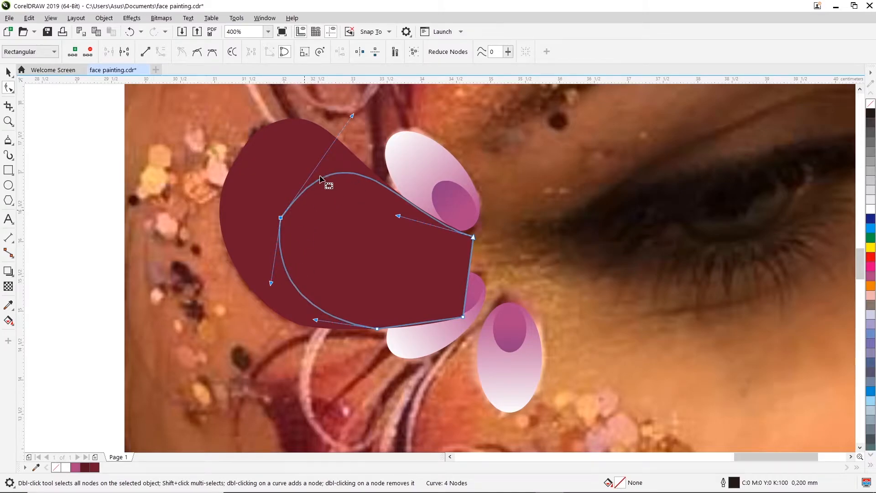
- Rotate the left node's two handles, make the node smooth and move it inward to reshape the inner outline's rounded end
{"action": "mouse_move", "coordinate": [271, 283]}
{"action": "left_mouse_down"}
{"action": "mouse_move", "coordinate": [282, 293]}
{"action": "mouse_move", "coordinate": [260, 277]}
{"action": "left_mouse_up"}
{"action": "left_click_drag", "start_coordinate": [351, 116], "coordinate": [328, 119]}
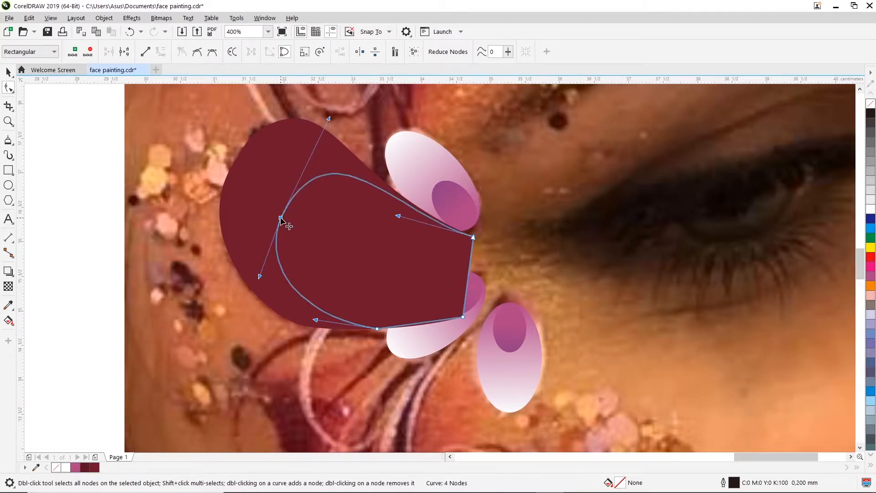
{"action": "right_click", "coordinate": [280, 218]}
{"action": "left_click", "coordinate": [302, 318]}
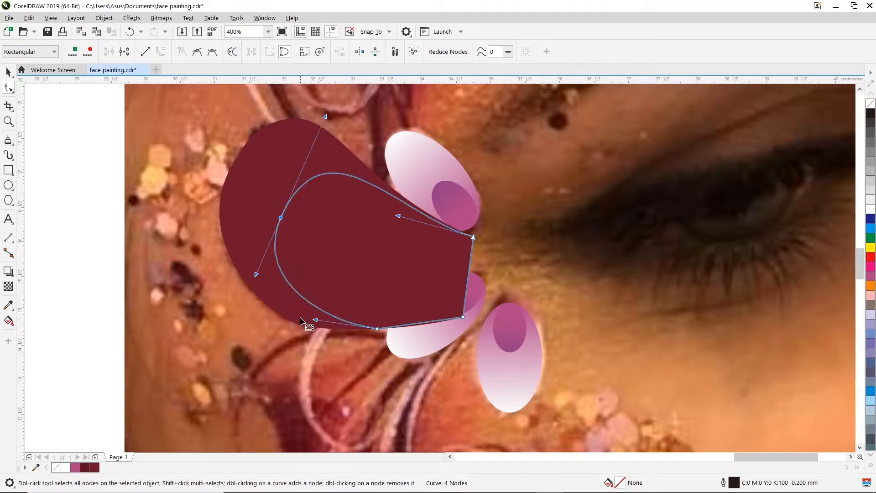
{"action": "mouse_move", "coordinate": [264, 290]}
{"action": "left_mouse_down"}
{"action": "mouse_move", "coordinate": [242, 293]}
{"action": "mouse_move", "coordinate": [254, 313]}
{"action": "mouse_move", "coordinate": [242, 260]}
{"action": "mouse_move", "coordinate": [251, 261]}
{"action": "mouse_move", "coordinate": [254, 280]}
{"action": "left_mouse_up"}
{"action": "left_click_drag", "start_coordinate": [280, 218], "coordinate": [292, 232]}
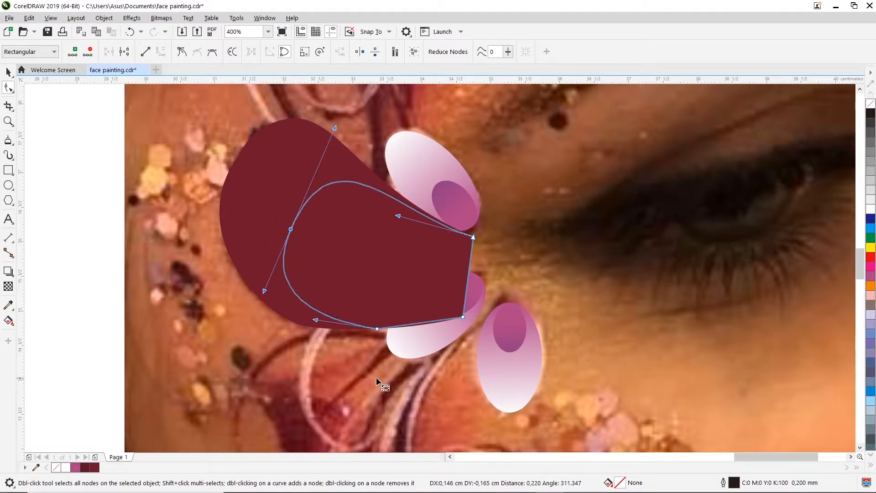
- Delete the inner outline's bottom node and adjust the lower-right and left nodes' handles to round off the lower edge
{"action": "double_click", "coordinate": [377, 328]}
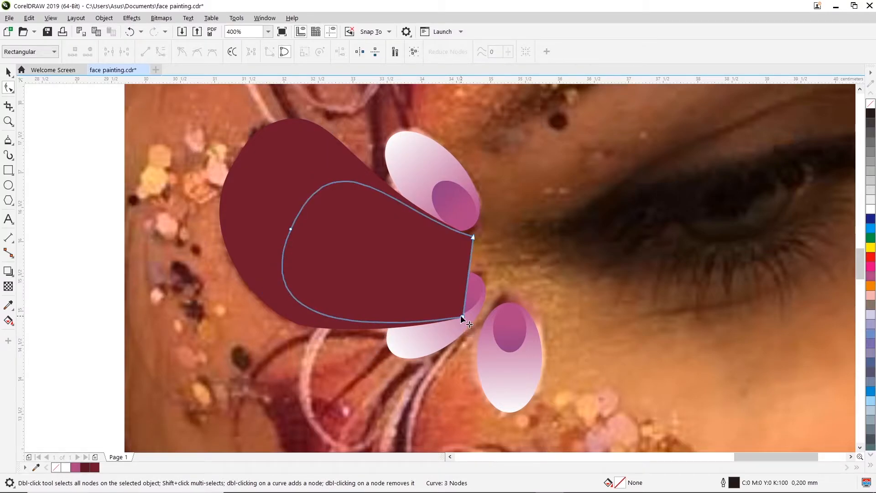
{"action": "left_click_drag", "start_coordinate": [402, 326], "coordinate": [386, 335]}
{"action": "left_click", "coordinate": [292, 229]}
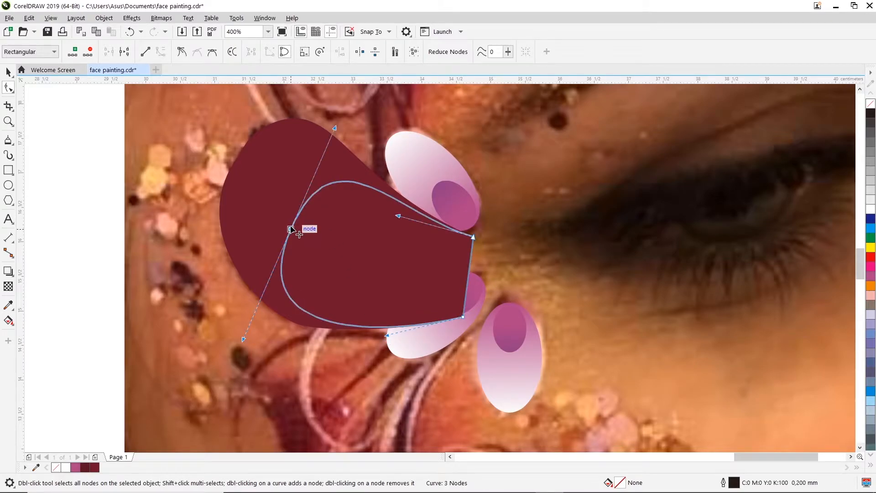
{"action": "mouse_move", "coordinate": [336, 122]}
{"action": "left_mouse_down"}
{"action": "mouse_move", "coordinate": [331, 147]}
{"action": "mouse_move", "coordinate": [354, 139]}
{"action": "mouse_move", "coordinate": [319, 131]}
{"action": "mouse_move", "coordinate": [315, 142]}
{"action": "mouse_move", "coordinate": [329, 154]}
{"action": "mouse_move", "coordinate": [309, 159]}
{"action": "mouse_move", "coordinate": [333, 124]}
{"action": "left_mouse_up"}
{"action": "left_click_drag", "start_coordinate": [246, 341], "coordinate": [262, 324]}
{"action": "left_click_drag", "start_coordinate": [326, 122], "coordinate": [332, 125]}
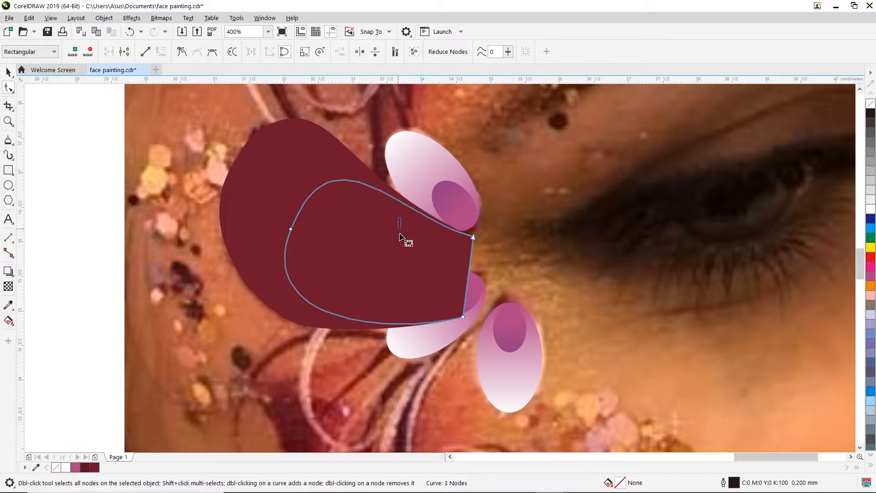
- Swing the inner outline's upper-right corner handle downward and shorten the left node's lower handle
{"action": "left_click", "coordinate": [472, 237]}
{"action": "left_click_drag", "start_coordinate": [398, 216], "coordinate": [413, 241]}
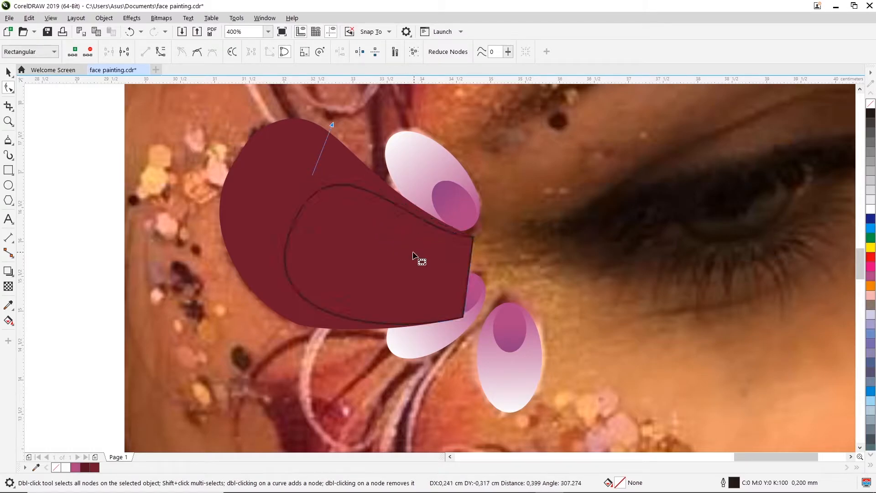
{"action": "left_click", "coordinate": [289, 245]}
{"action": "left_click", "coordinate": [288, 230]}
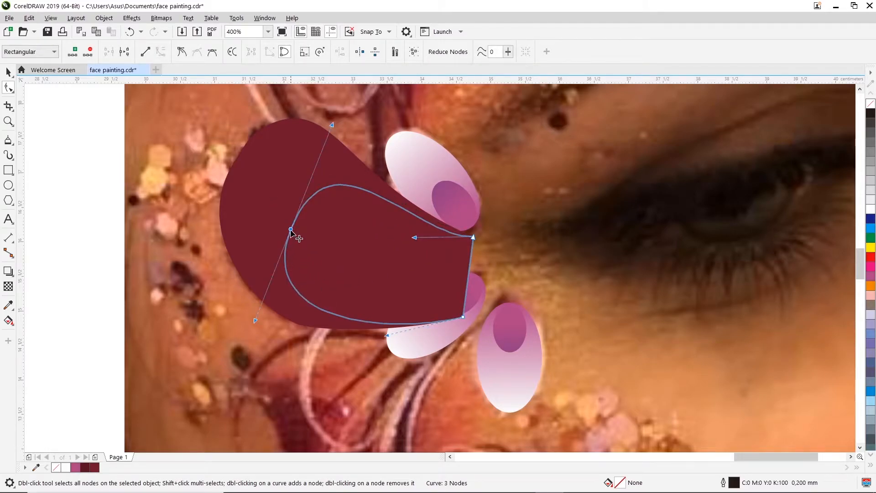
{"action": "left_click_drag", "start_coordinate": [254, 323], "coordinate": [255, 309]}
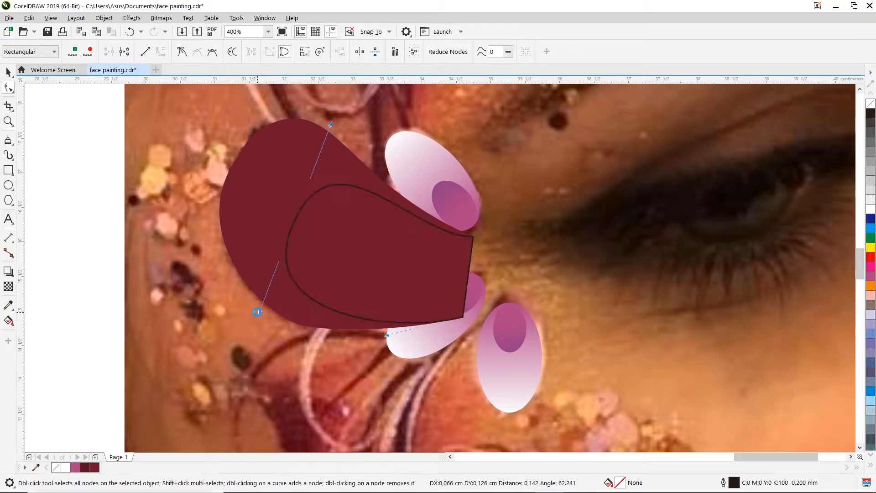
{"action": "left_click", "coordinate": [245, 228]}
{"action": "left_click", "coordinate": [329, 242]}
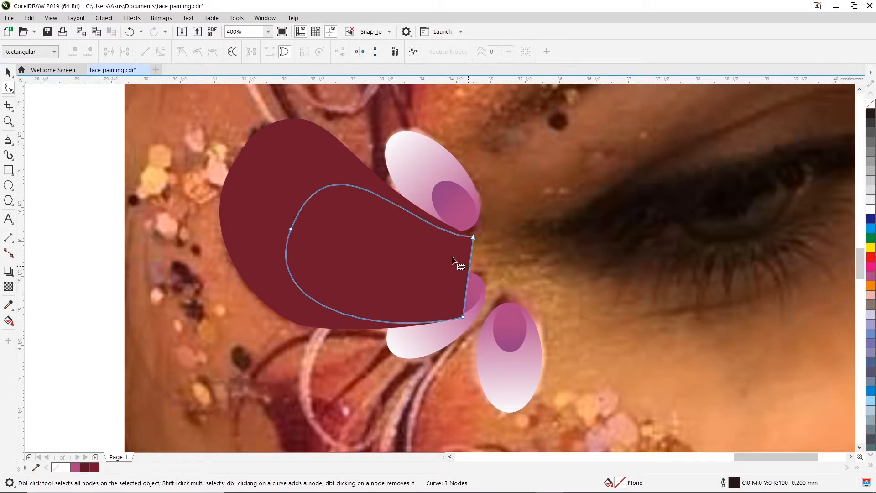
- Fill the inner shape with orange (C0 M60 Y100 K0) and remove its outline
{"action": "left_click", "coordinate": [9, 73]}
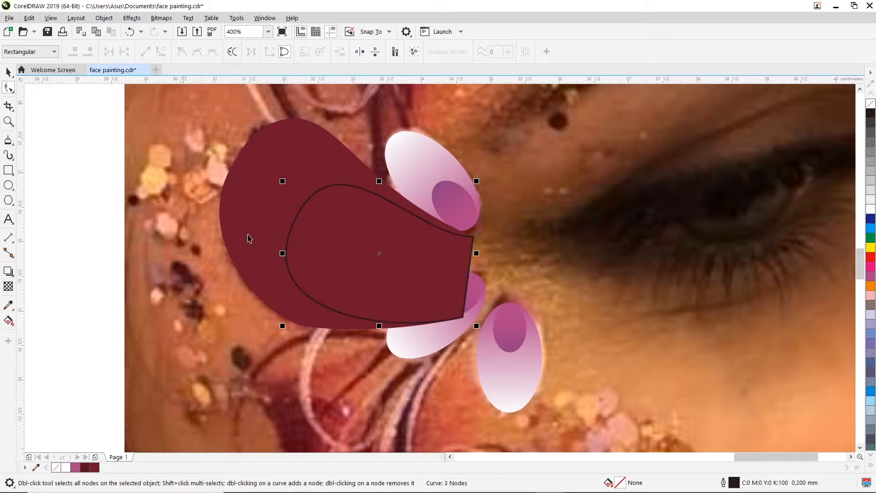
{"action": "left_click", "coordinate": [329, 225]}
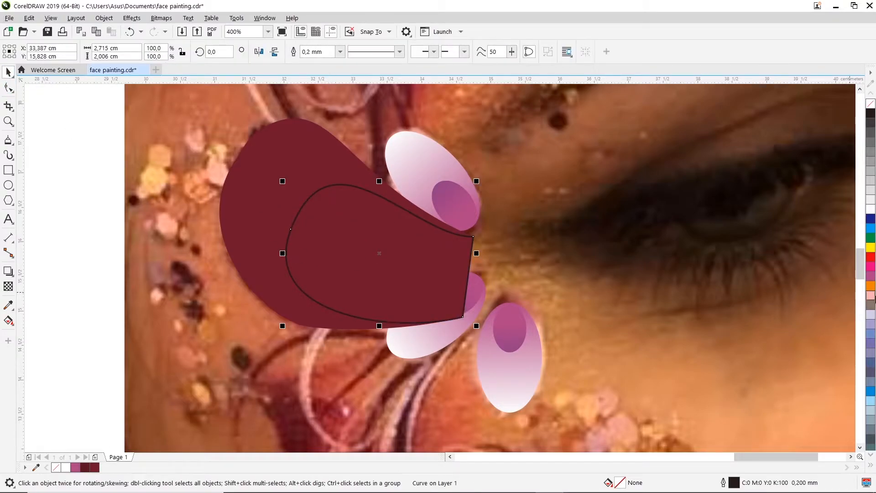
{"action": "left_click", "coordinate": [870, 261]}
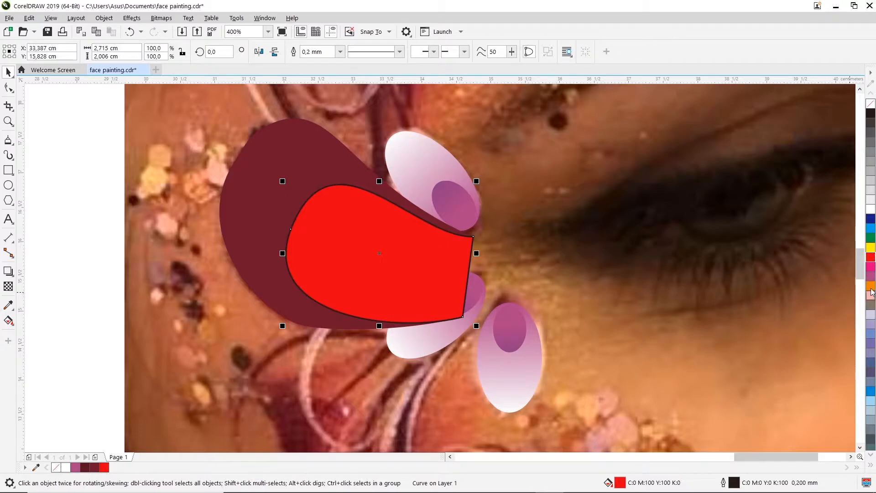
{"action": "left_click", "coordinate": [871, 286]}
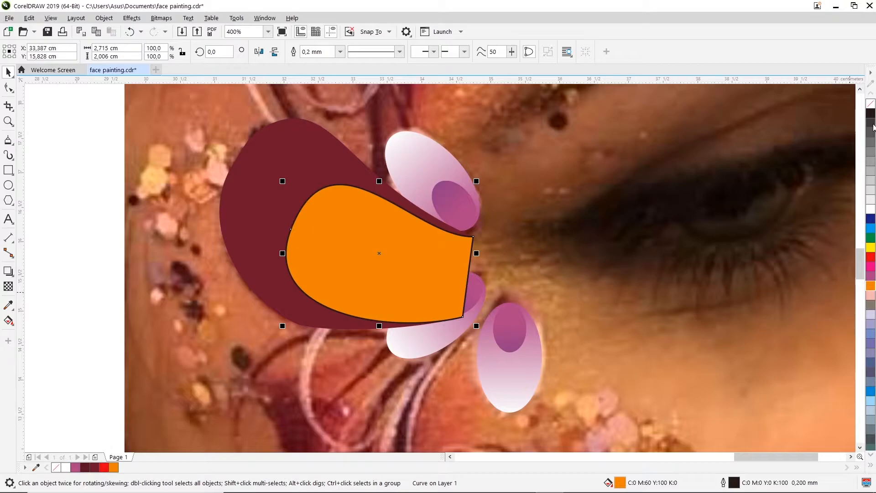
{"action": "mouse_move", "coordinate": [741, 492]}
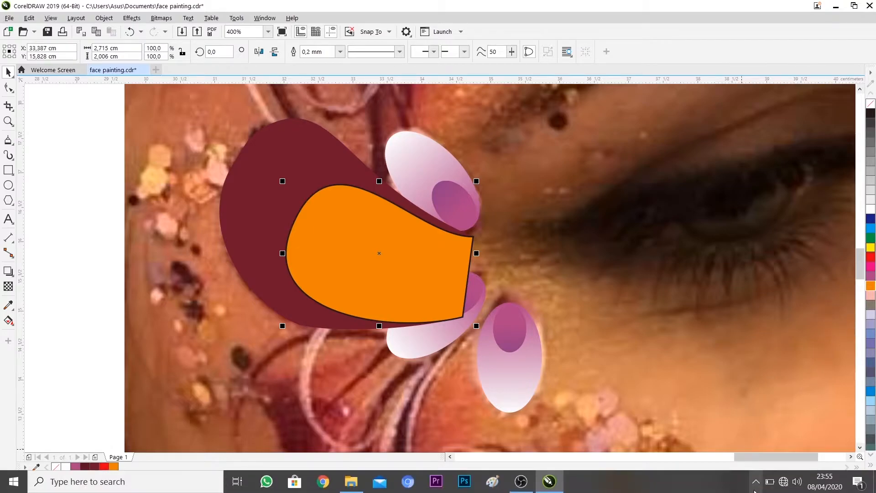
{"action": "mouse_move", "coordinate": [771, 482]}
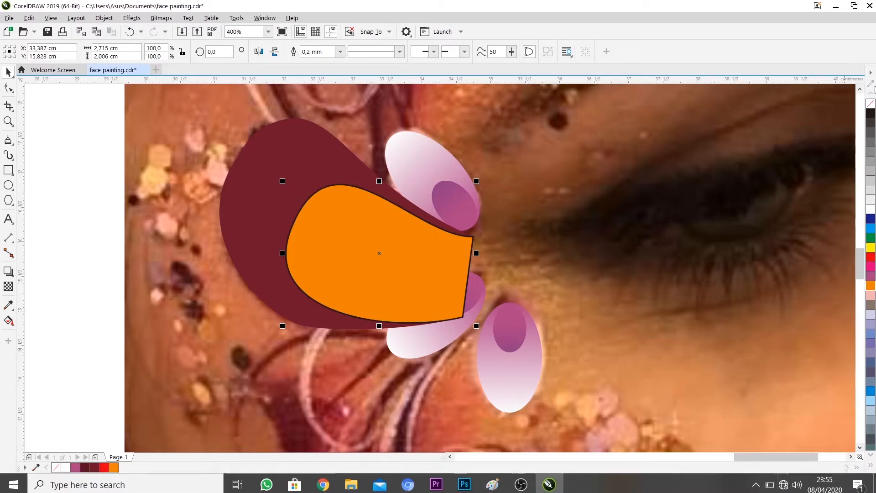
{"action": "right_click", "coordinate": [872, 104]}
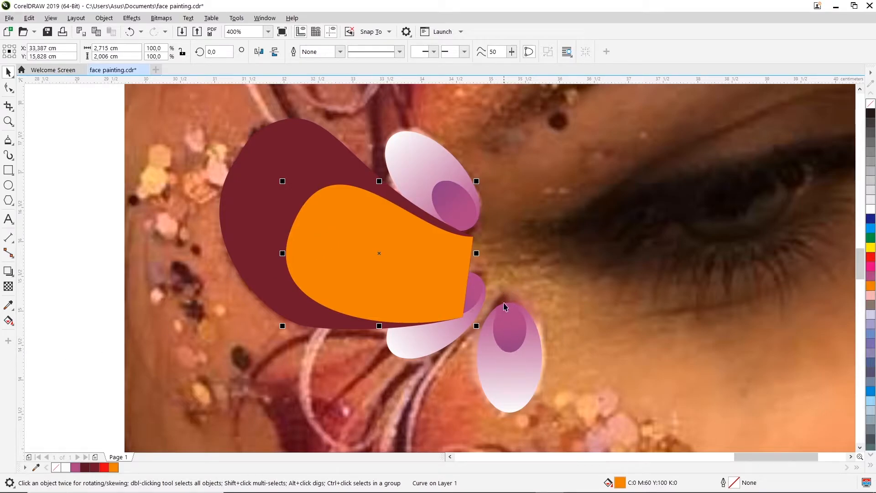
{"action": "left_click", "coordinate": [317, 138]}
{"action": "left_click", "coordinate": [367, 265]}
{"action": "left_click", "coordinate": [263, 180]}
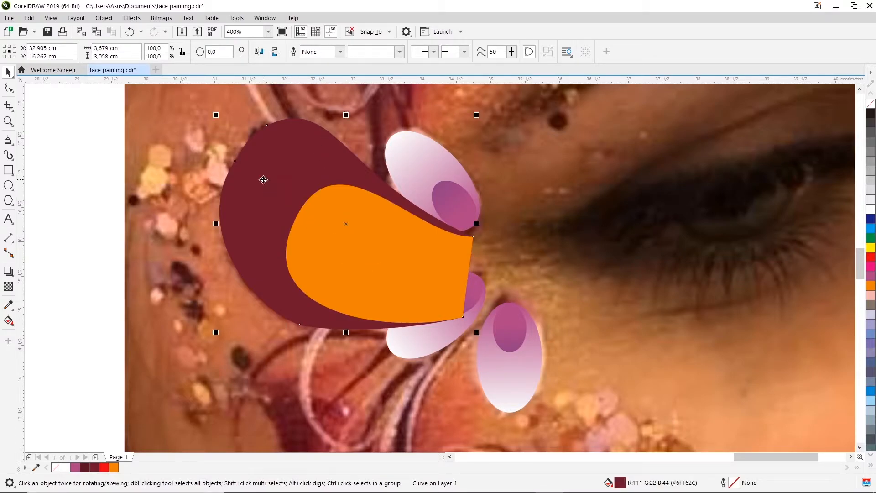
{"action": "left_click", "coordinate": [353, 269]}
{"action": "left_click", "coordinate": [313, 150]}
- Give the orange inner shape a linear fountain fill running from its straight right edge to the rounded left end
{"action": "left_click", "coordinate": [349, 252]}
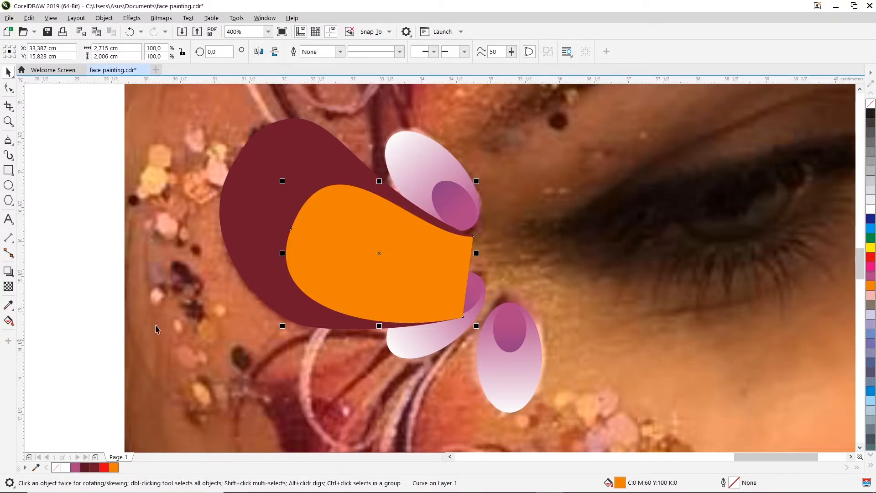
{"action": "left_click", "coordinate": [12, 322]}
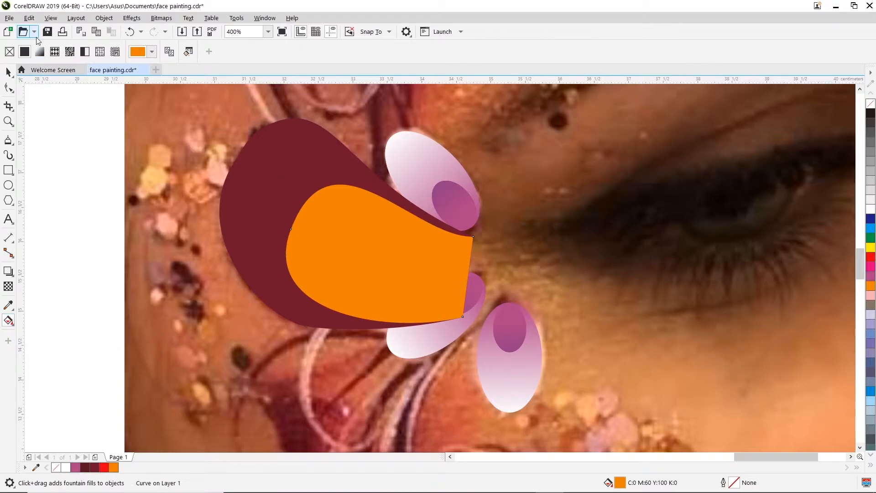
{"action": "left_click", "coordinate": [40, 52]}
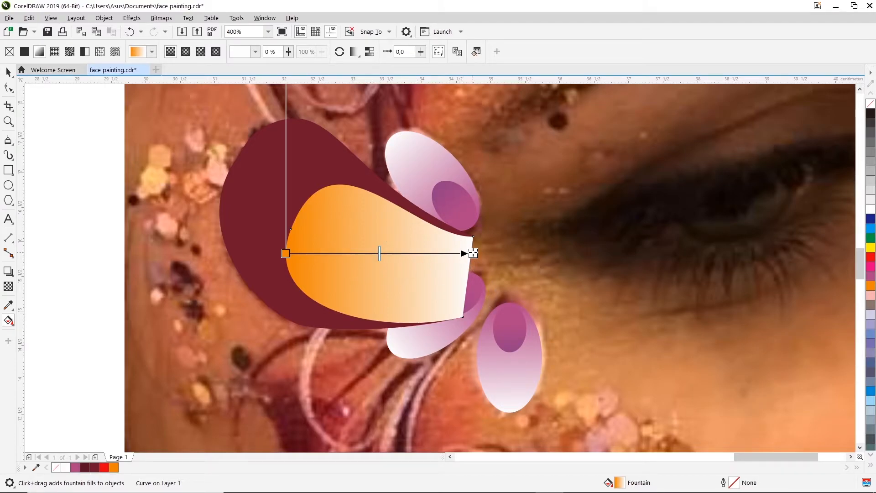
{"action": "left_click_drag", "start_coordinate": [473, 253], "coordinate": [465, 271]}
{"action": "left_click_drag", "start_coordinate": [246, 235], "coordinate": [290, 229]}
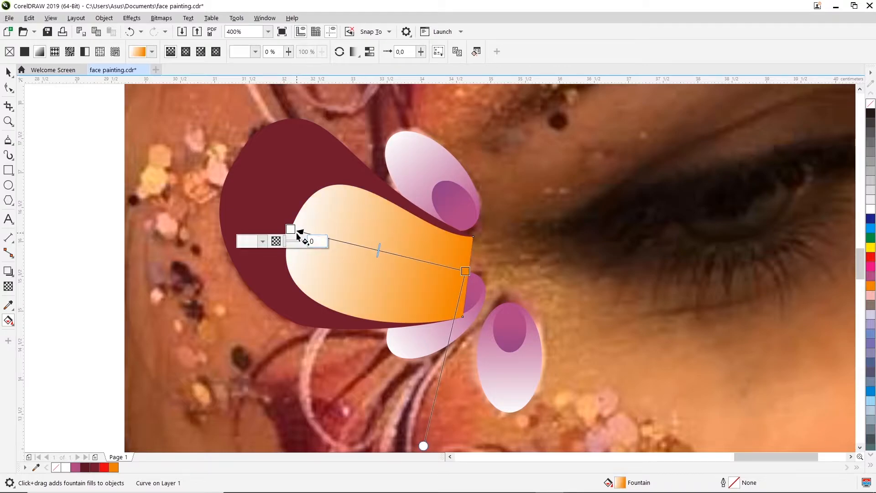
- Change the gradient's white end colour to red from the CMYK Palette
{"action": "left_click", "coordinate": [263, 241]}
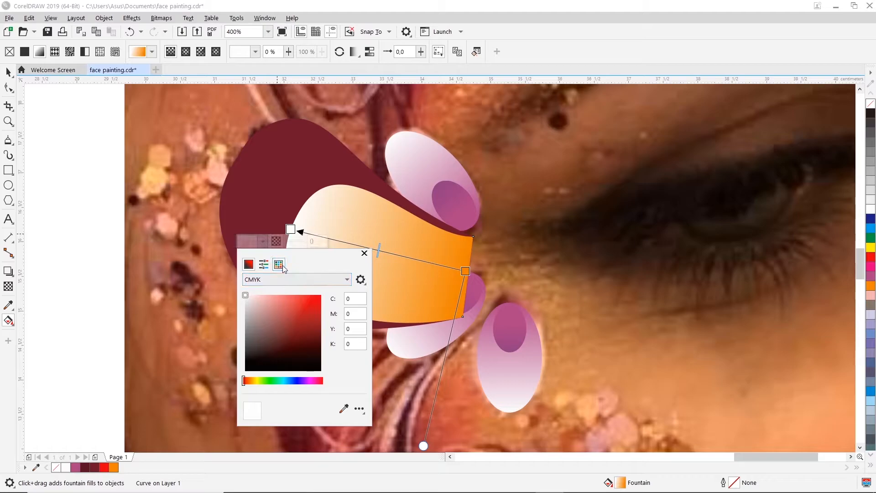
{"action": "left_click", "coordinate": [278, 264]}
{"action": "left_click", "coordinate": [348, 312]}
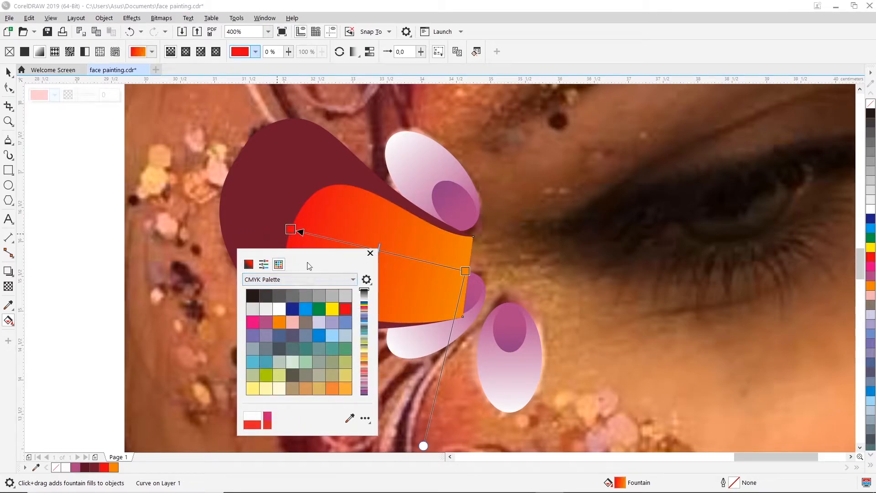
{"action": "left_click", "coordinate": [370, 252]}
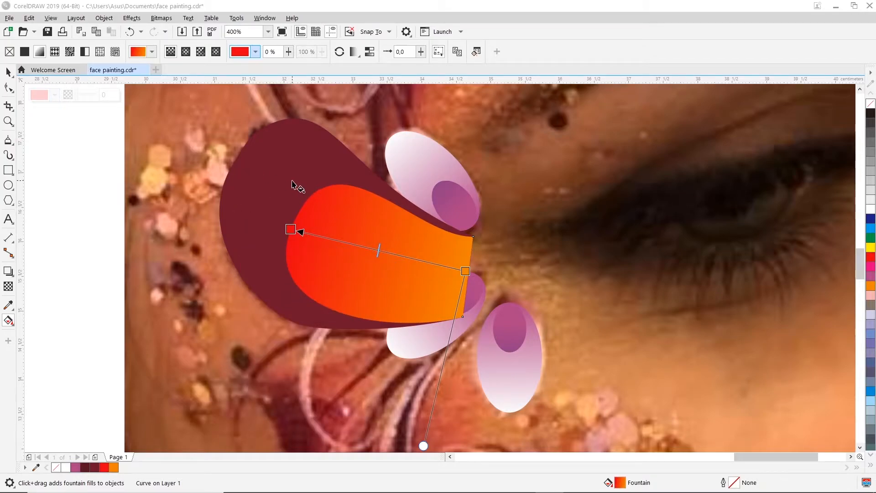
{"action": "left_click", "coordinate": [292, 184]}
{"action": "scroll", "coordinate": [291, 183], "scroll_direction": "down", "scroll_amount": 2}
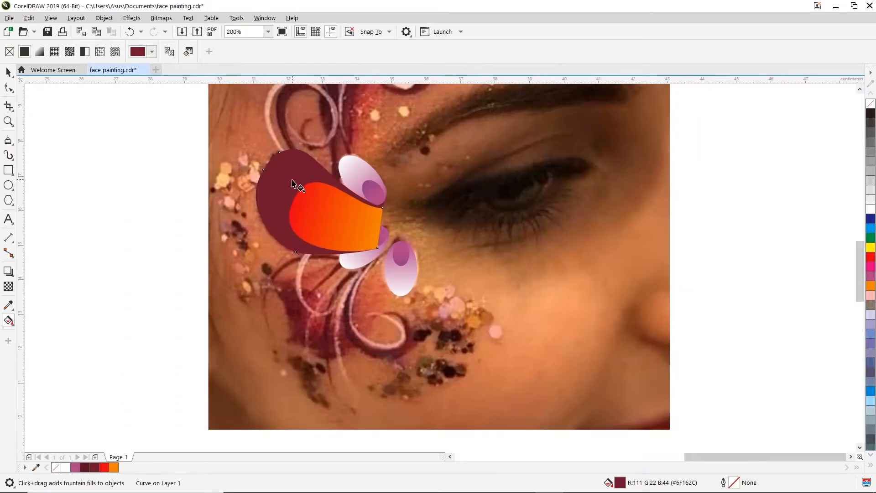
{"action": "left_click", "coordinate": [8, 74]}
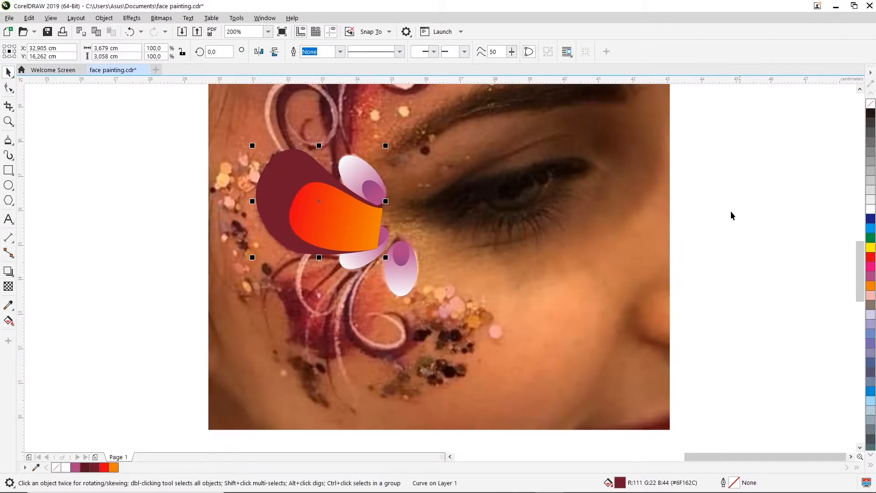
{"action": "left_click", "coordinate": [613, 226]}
{"action": "left_click", "coordinate": [363, 219]}
{"action": "scroll", "coordinate": [362, 215], "scroll_direction": "up", "scroll_amount": 2}
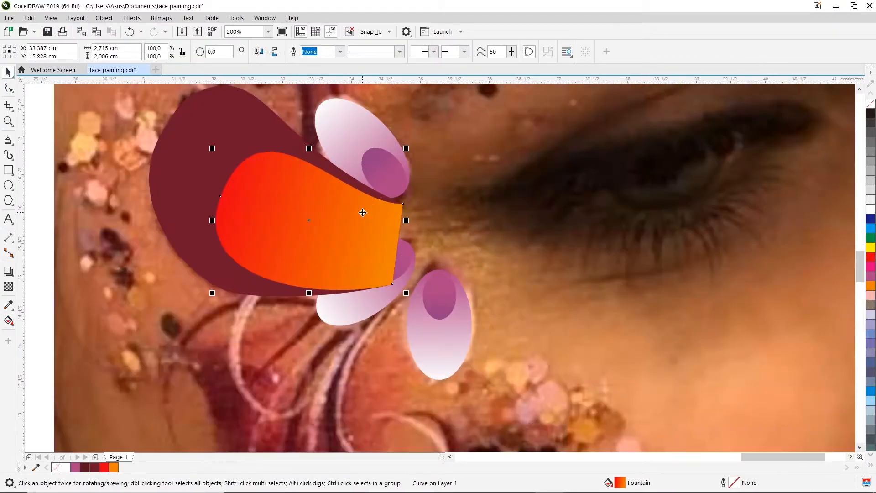
{"action": "scroll", "coordinate": [359, 187], "scroll_direction": "down", "scroll_amount": 4}
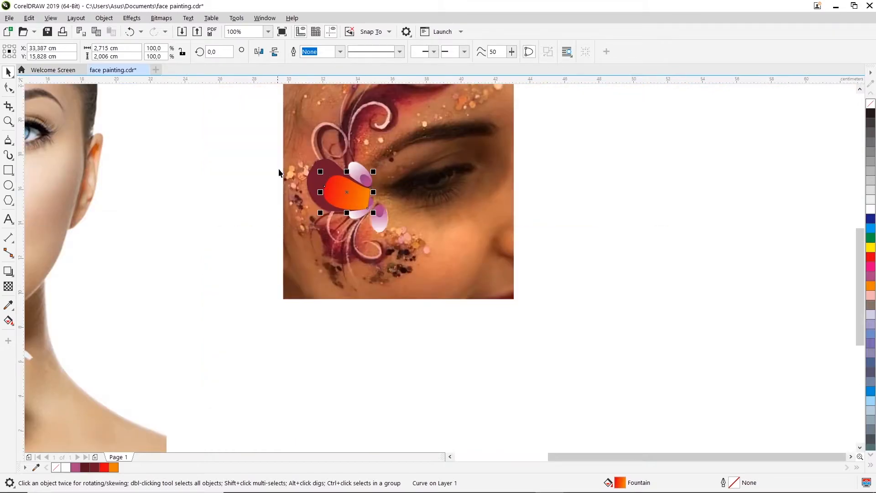
- Move the dark red lobe and its gradient shape together off the reference photo and put them back over the petals
{"action": "left_click", "coordinate": [252, 161]}
{"action": "left_click_drag", "start_coordinate": [256, 155], "coordinate": [386, 211]}
{"action": "left_click_drag", "start_coordinate": [340, 190], "coordinate": [554, 197]}
{"action": "scroll", "coordinate": [326, 207], "scroll_direction": "up", "scroll_amount": 1}
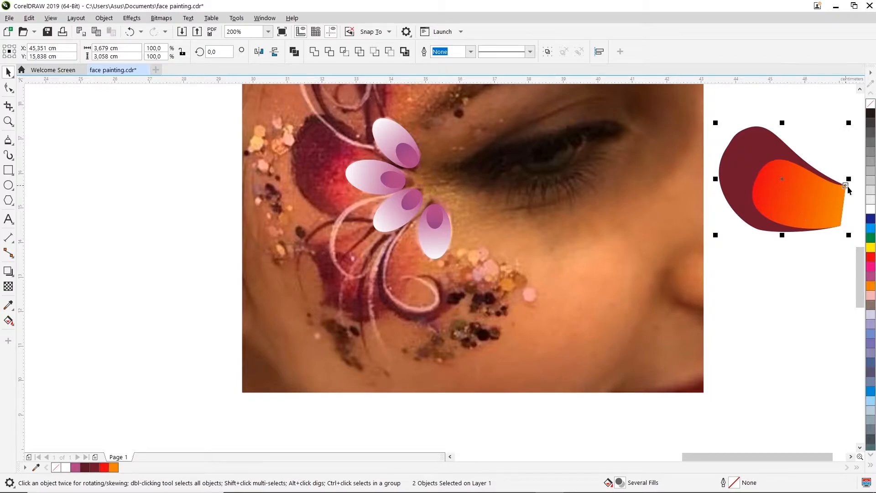
{"action": "left_click_drag", "start_coordinate": [814, 191], "coordinate": [595, 223]}
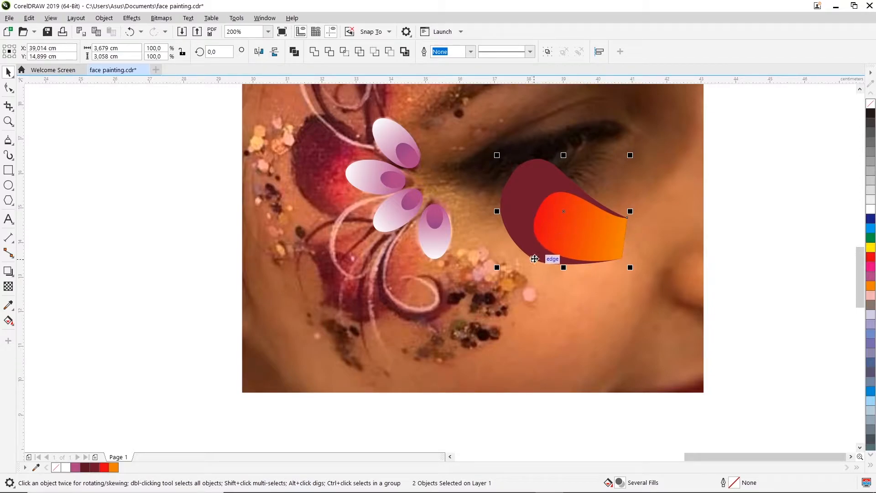
{"action": "left_click_drag", "start_coordinate": [564, 213], "coordinate": [348, 166]}
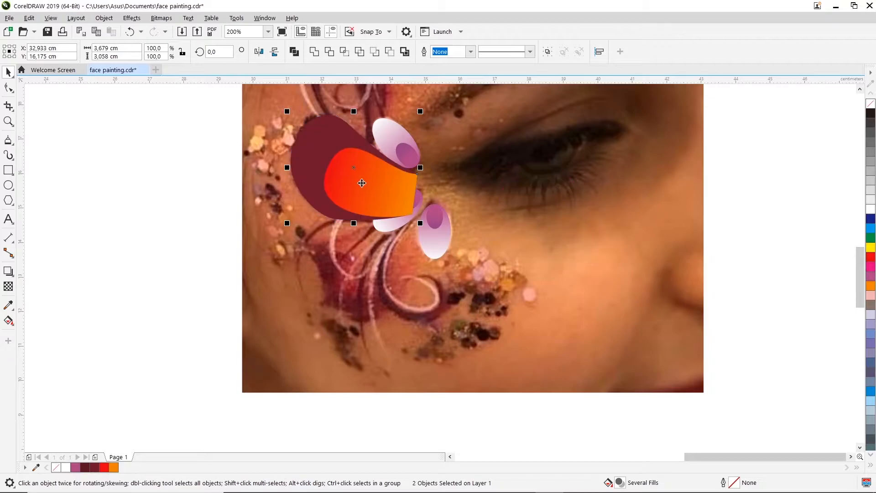
- Apply a short linear fountain transparency to the red-orange shape, fading it from its straight right edge toward the left
{"action": "scroll", "coordinate": [367, 182], "scroll_direction": "up", "scroll_amount": 2}
{"action": "scroll", "coordinate": [698, 200], "scroll_direction": "down", "scroll_amount": 2}
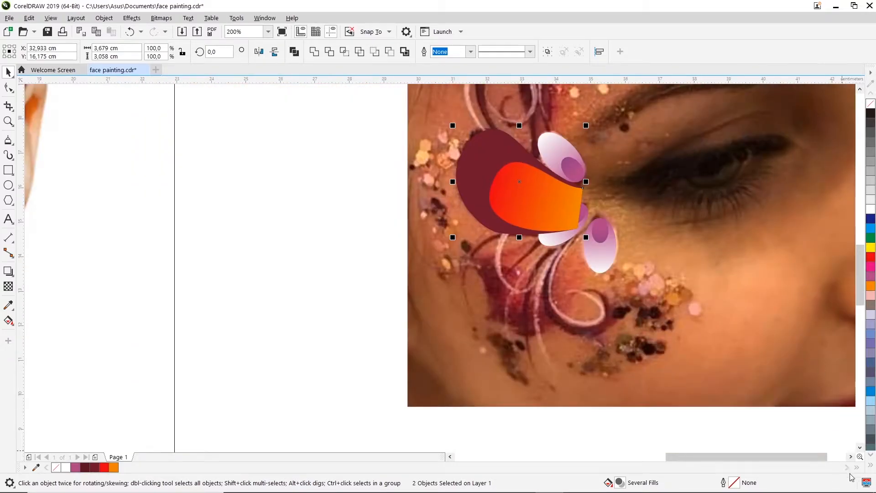
{"action": "left_click", "coordinate": [850, 457]}
{"action": "left_click", "coordinate": [779, 251]}
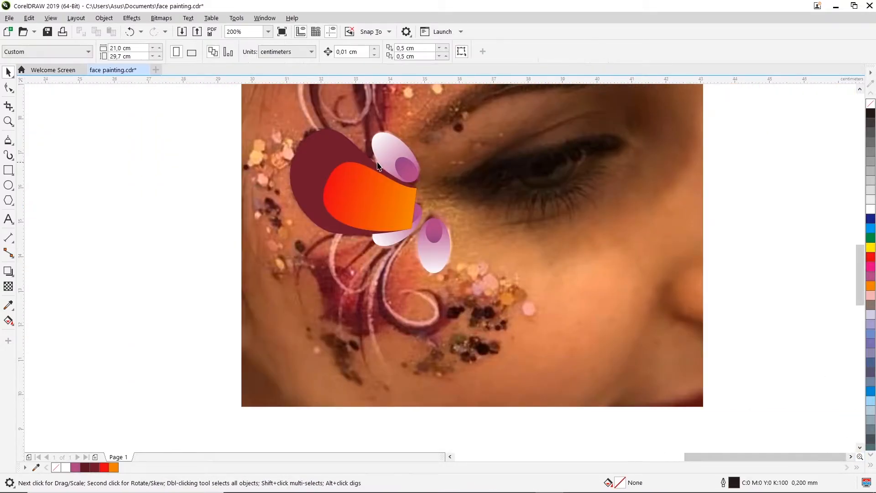
{"action": "scroll", "coordinate": [349, 173], "scroll_direction": "up", "scroll_amount": 2}
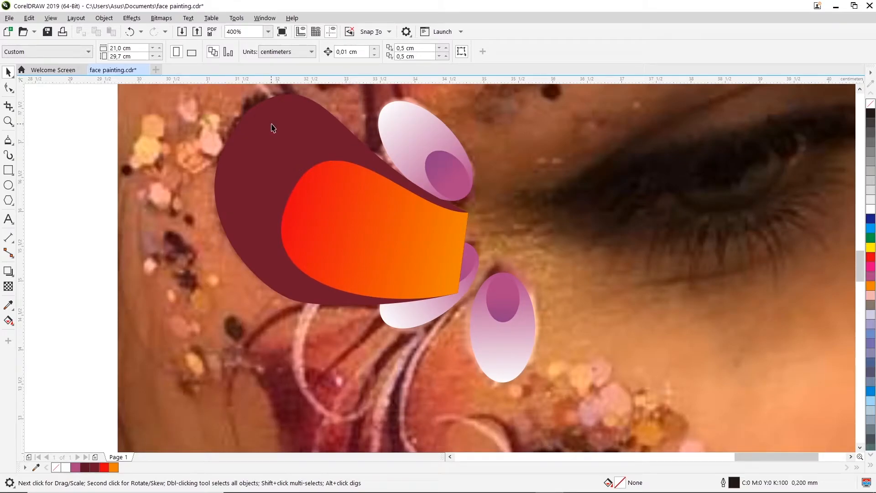
{"action": "left_click", "coordinate": [365, 172]}
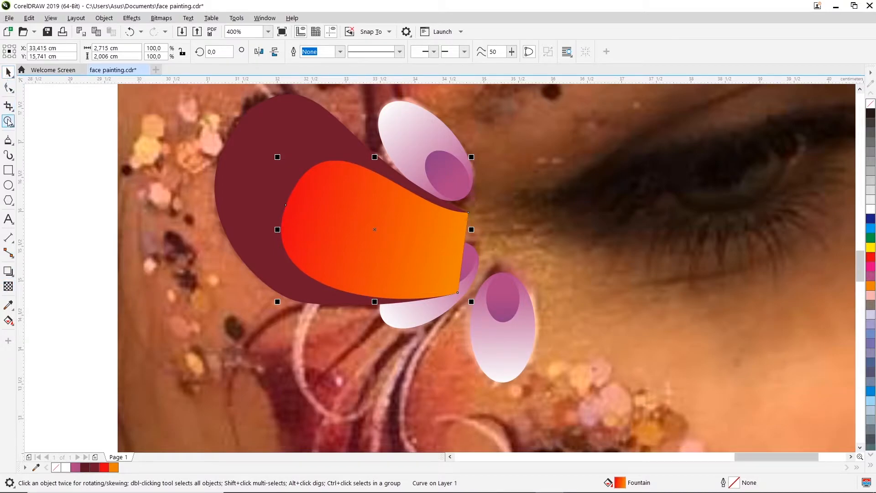
{"action": "left_click", "coordinate": [8, 286]}
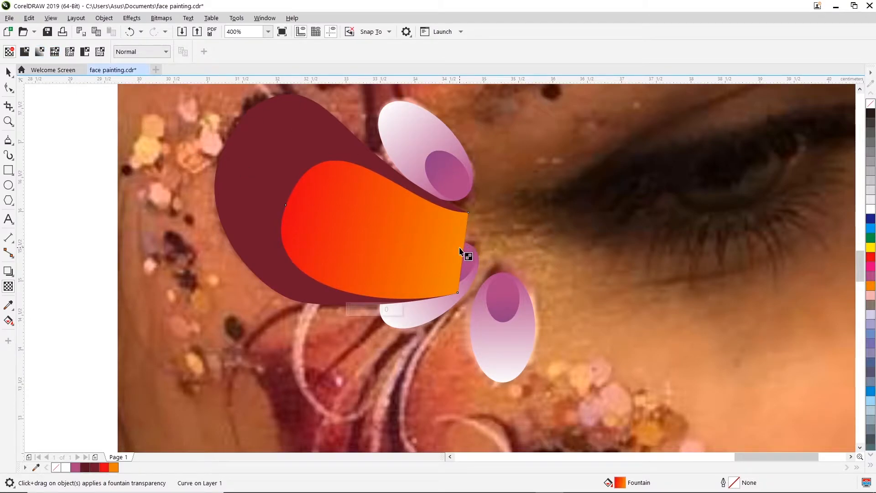
{"action": "left_click_drag", "start_coordinate": [463, 252], "coordinate": [426, 248]}
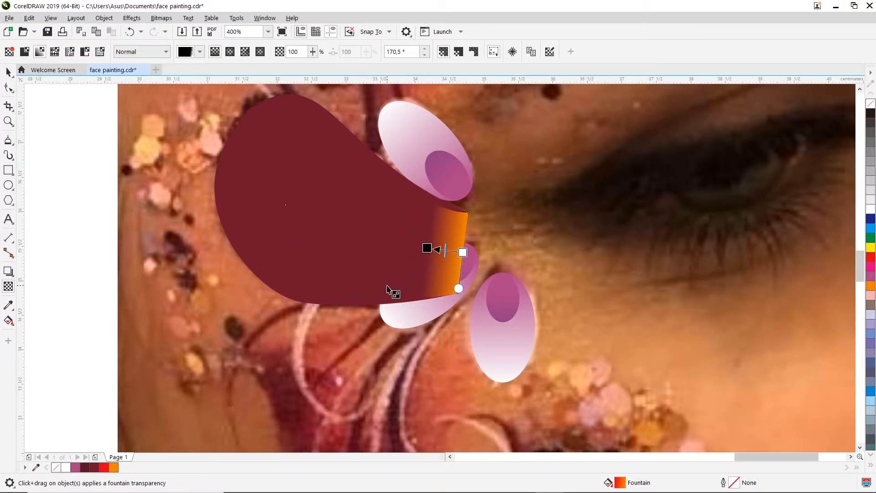
- Undo the last transparency and apply a linear fountain transparency to the inner orange petal, fading towards its narrow end
{"action": "key", "text": "ctrl+z"}
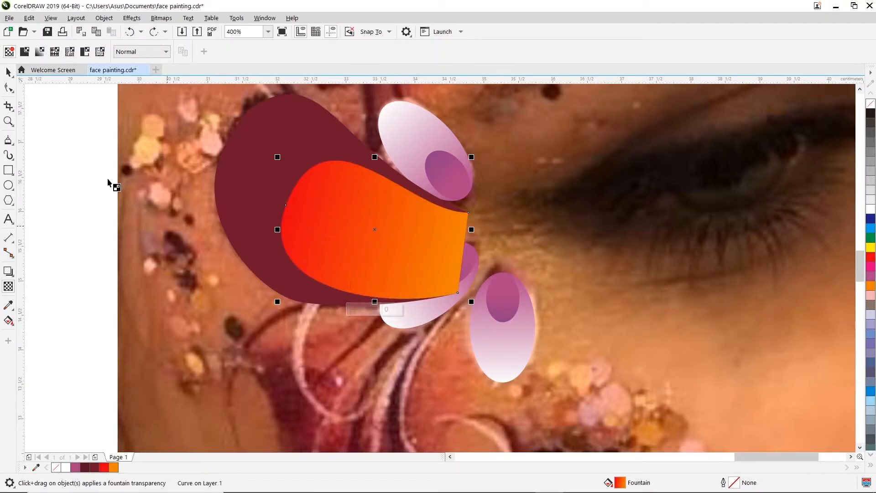
{"action": "left_click", "coordinate": [8, 72]}
{"action": "left_click", "coordinate": [340, 213]}
{"action": "left_click", "coordinate": [294, 137]}
{"action": "left_click", "coordinate": [320, 189]}
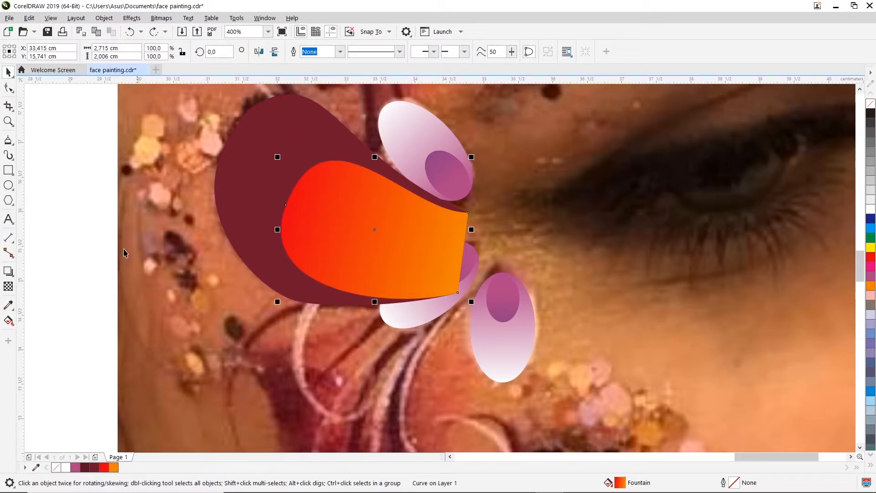
{"action": "left_click", "coordinate": [8, 286]}
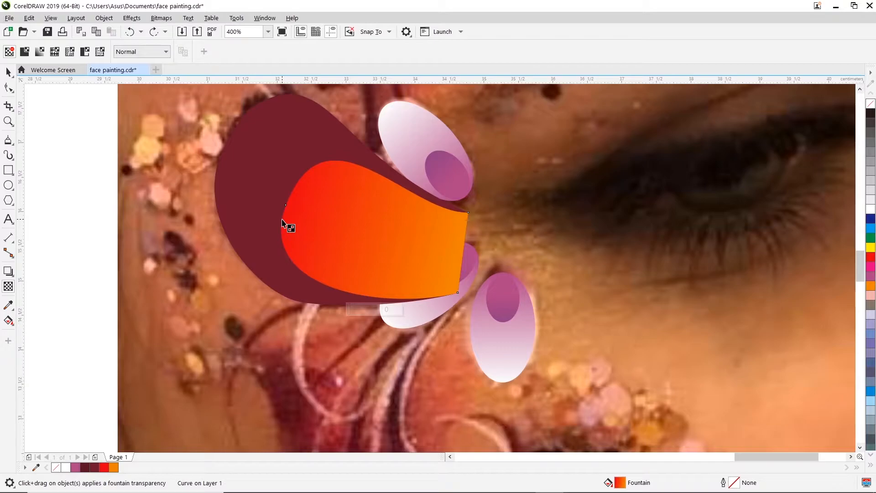
{"action": "left_click_drag", "start_coordinate": [283, 221], "coordinate": [469, 235]}
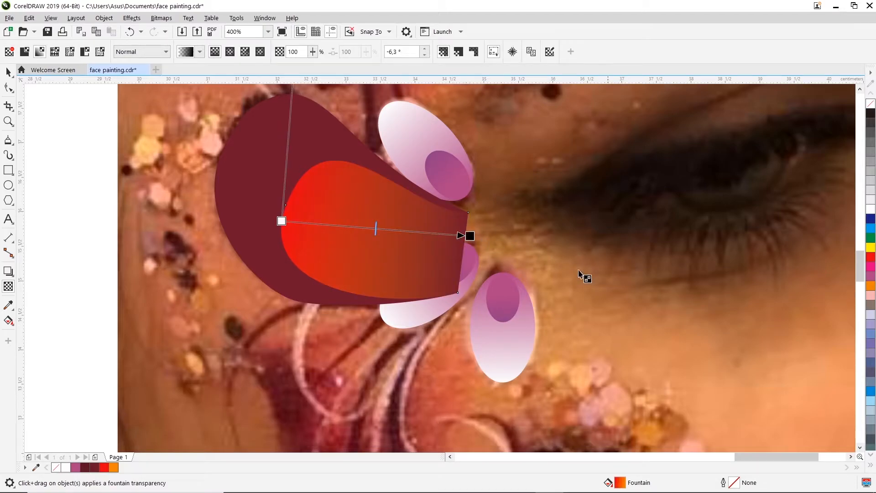
{"action": "mouse_move", "coordinate": [281, 221]}
{"action": "left_mouse_down"}
{"action": "mouse_move", "coordinate": [318, 228]}
{"action": "mouse_move", "coordinate": [273, 222]}
{"action": "left_mouse_up"}
{"action": "left_click_drag", "start_coordinate": [469, 236], "coordinate": [468, 237]}
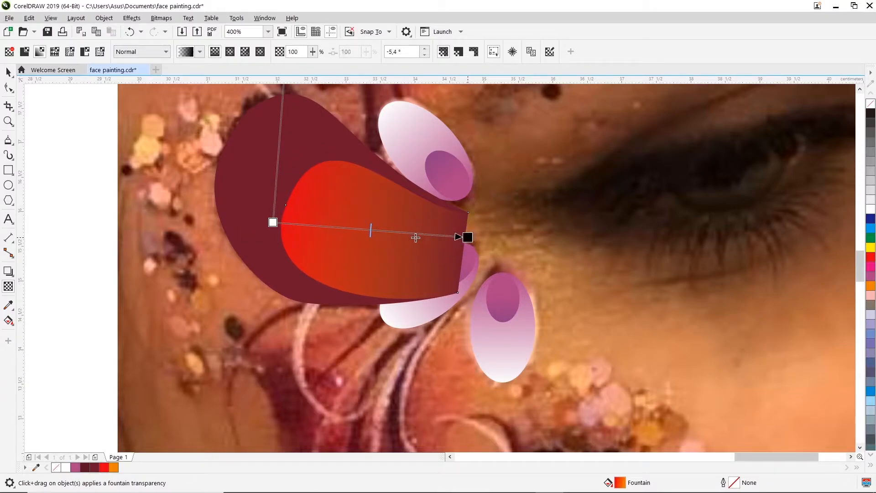
{"action": "mouse_move", "coordinate": [370, 230]}
{"action": "left_mouse_down"}
{"action": "mouse_move", "coordinate": [404, 231]}
{"action": "mouse_move", "coordinate": [322, 229]}
{"action": "mouse_move", "coordinate": [413, 233]}
{"action": "mouse_move", "coordinate": [384, 232]}
{"action": "left_mouse_up"}
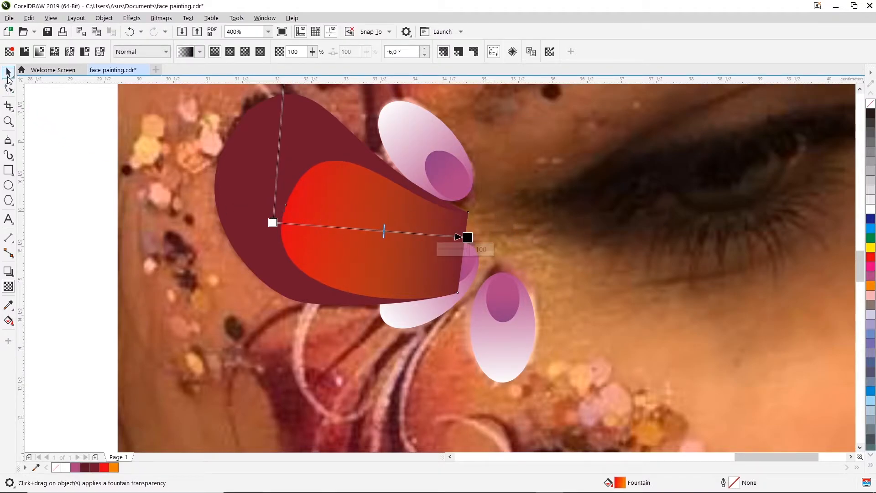
- Apply a linear fountain transparency to the outer maroon petal, starting near its middle and fading out at its narrow end
{"action": "left_click", "coordinate": [8, 75]}
{"action": "left_click", "coordinate": [326, 126]}
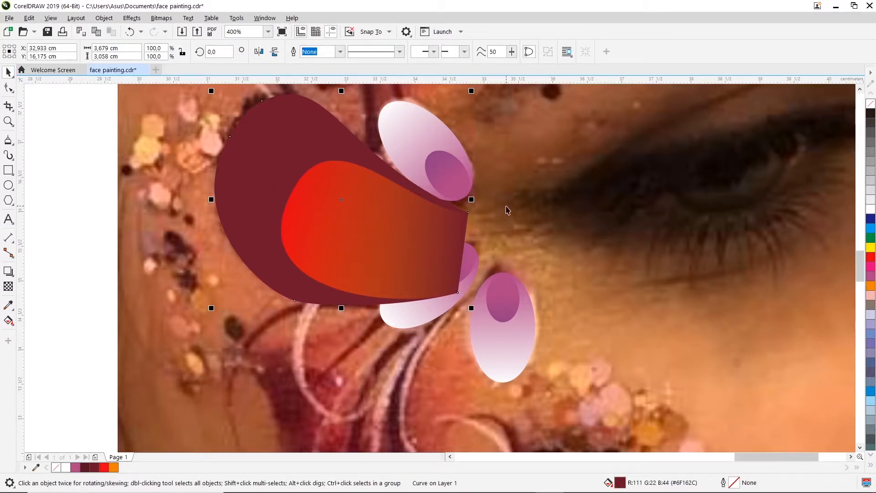
{"action": "left_click", "coordinate": [9, 287]}
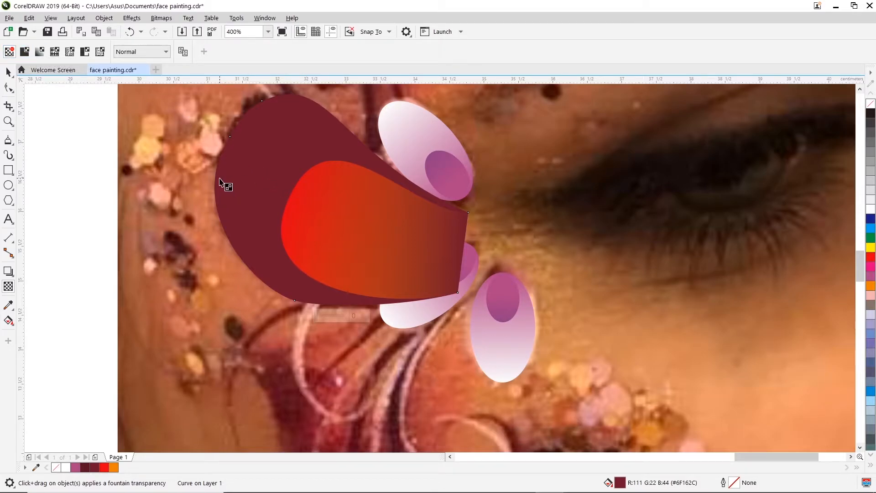
{"action": "mouse_move", "coordinate": [224, 147]}
{"action": "left_mouse_down"}
{"action": "mouse_move", "coordinate": [424, 246]}
{"action": "mouse_move", "coordinate": [461, 253]}
{"action": "left_mouse_up"}
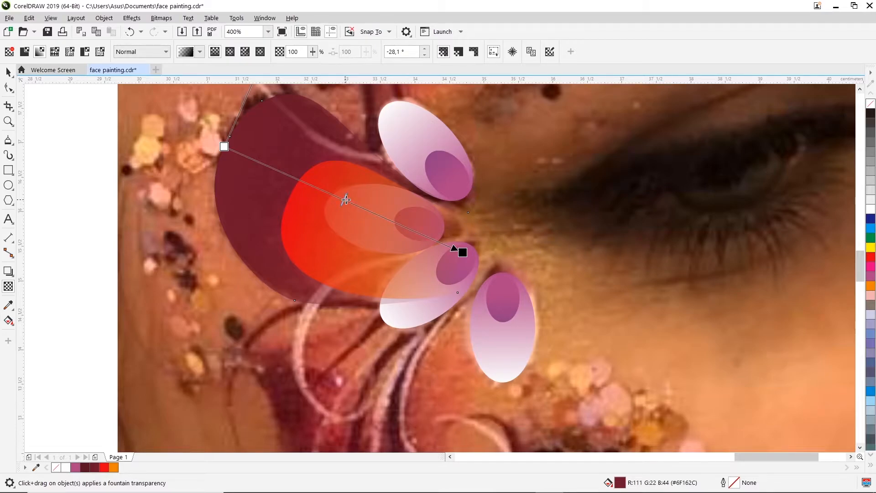
{"action": "mouse_move", "coordinate": [377, 212]}
{"action": "left_mouse_down"}
{"action": "mouse_move", "coordinate": [408, 224]}
{"action": "mouse_move", "coordinate": [416, 260]}
{"action": "mouse_move", "coordinate": [430, 239]}
{"action": "mouse_move", "coordinate": [410, 227]}
{"action": "mouse_move", "coordinate": [423, 235]}
{"action": "left_mouse_up"}
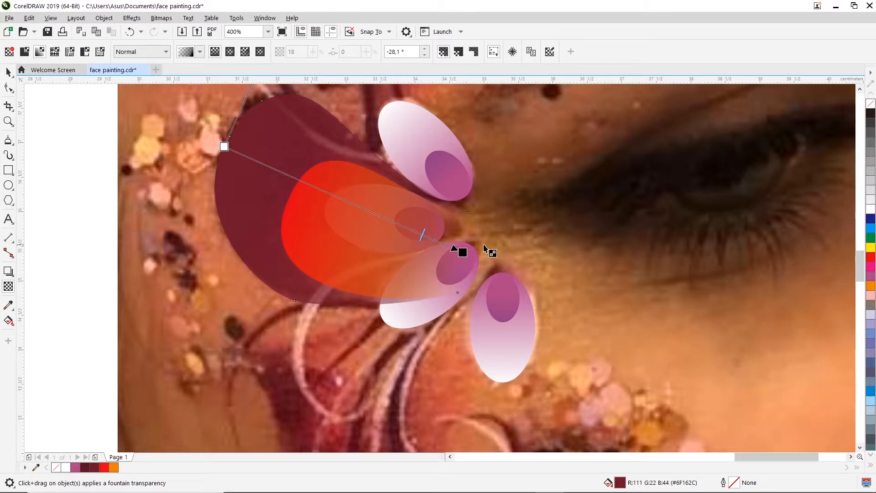
{"action": "left_click_drag", "start_coordinate": [224, 146], "coordinate": [352, 212]}
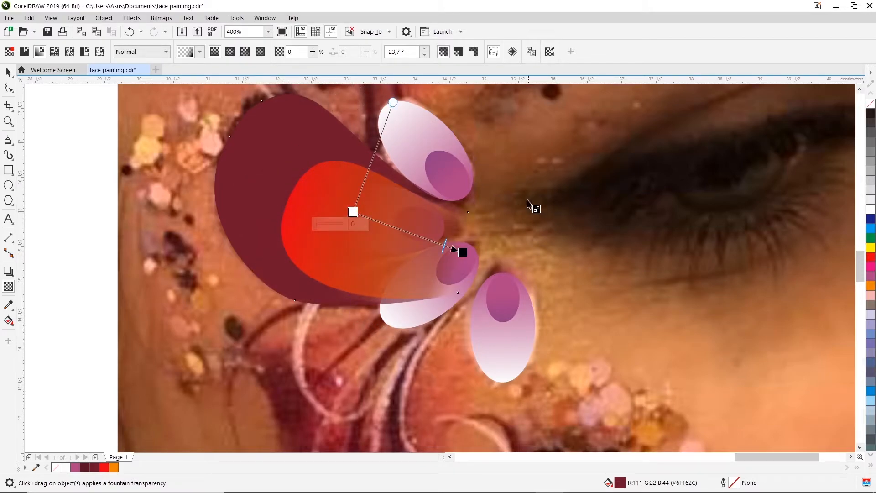
{"action": "left_click_drag", "start_coordinate": [463, 252], "coordinate": [455, 246]}
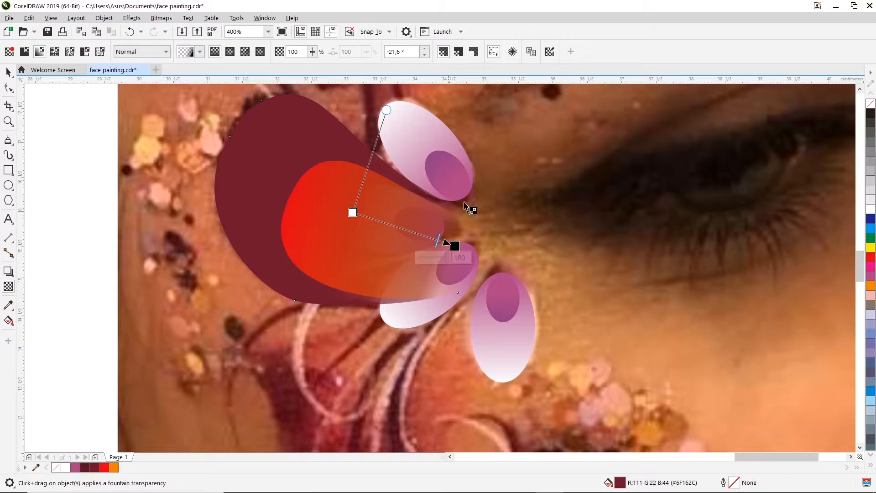
{"action": "left_click", "coordinate": [7, 72]}
- Select the maroon and orange petal shapes together and group them
{"action": "scroll", "coordinate": [411, 176], "scroll_direction": "down", "scroll_amount": 2}
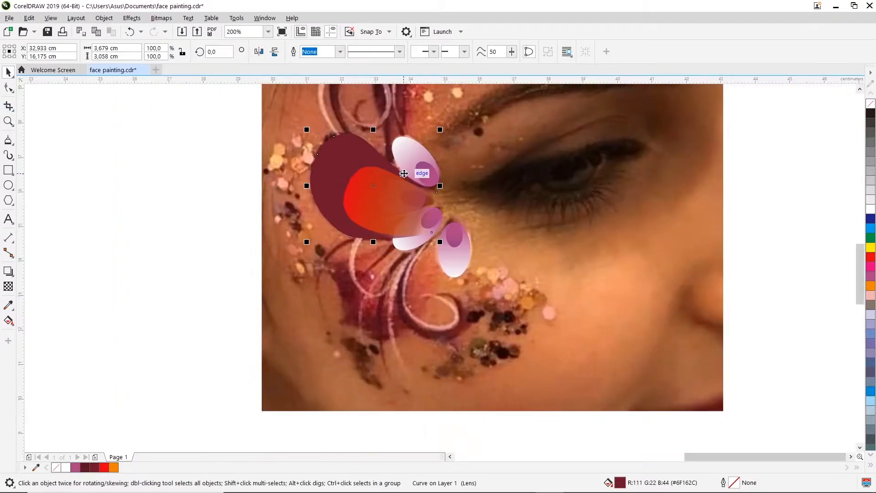
{"action": "left_click", "coordinate": [241, 141]}
{"action": "left_click_drag", "start_coordinate": [211, 119], "coordinate": [454, 245]}
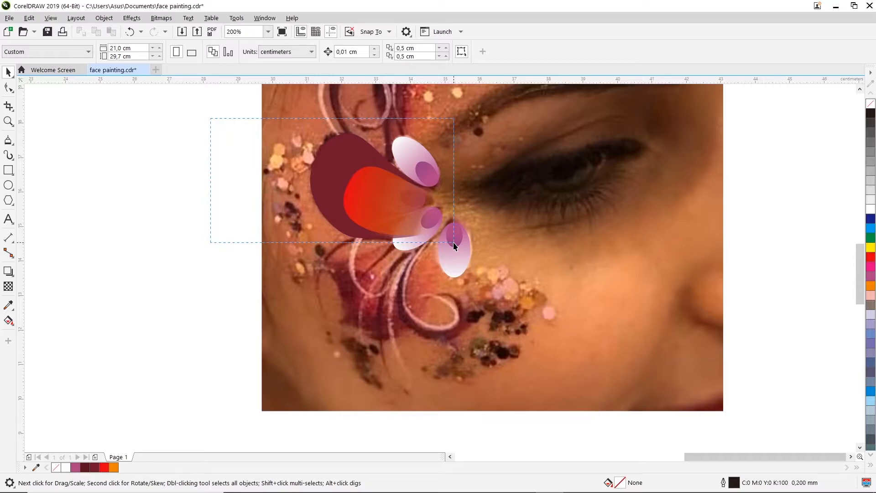
{"action": "left_click_drag", "start_coordinate": [453, 245], "coordinate": [454, 245]}
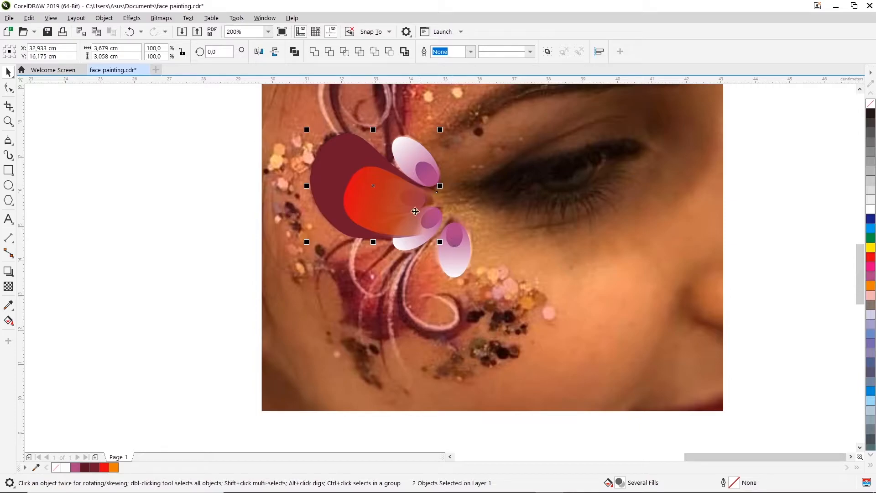
{"action": "right_click", "coordinate": [373, 187]}
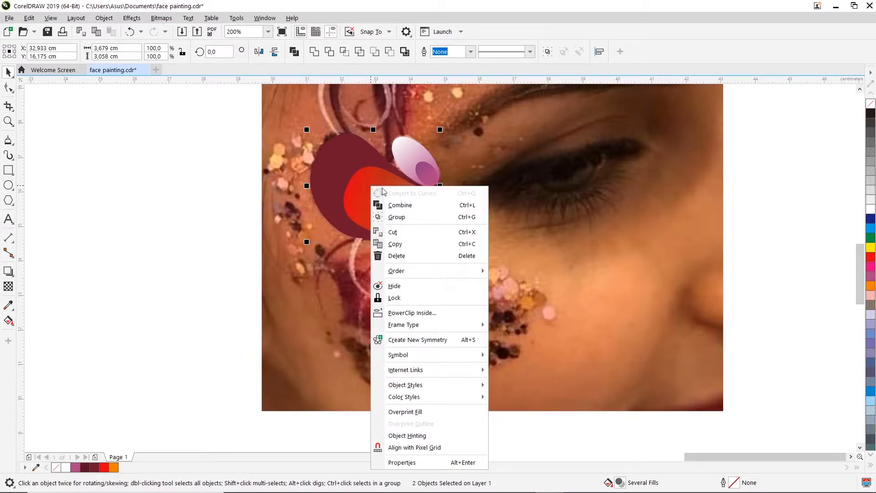
{"action": "left_click", "coordinate": [397, 217]}
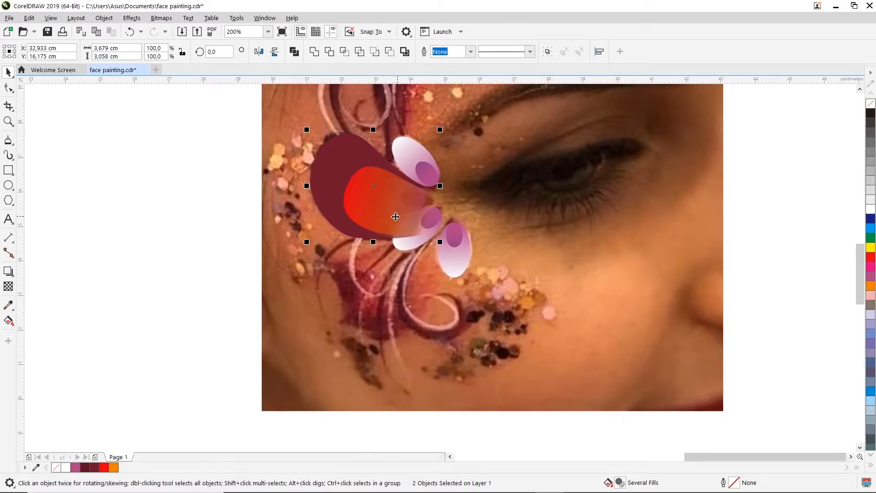
- Move the grouped maroon petal onto the blank area beside the photo and bring it back over the painted petal
{"action": "left_click_drag", "start_coordinate": [322, 186], "coordinate": [180, 213]}
{"action": "left_click_drag", "start_coordinate": [188, 184], "coordinate": [128, 165]}
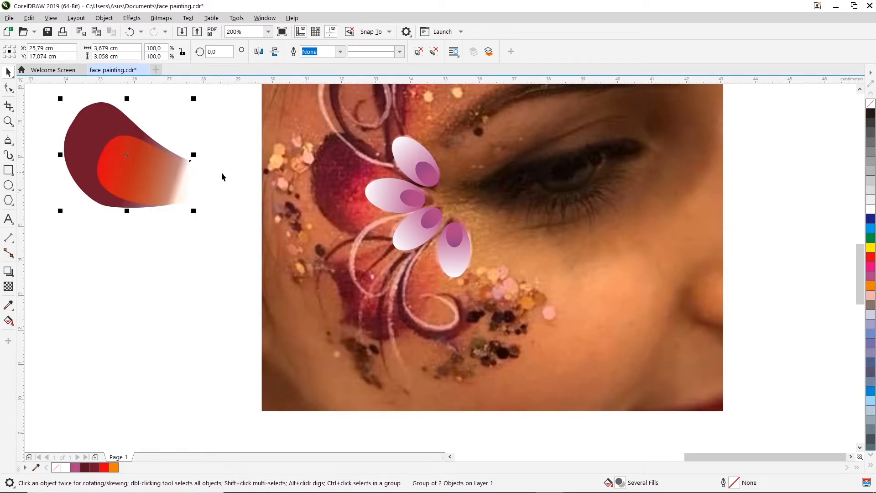
{"action": "key", "text": "ctrl+z"}
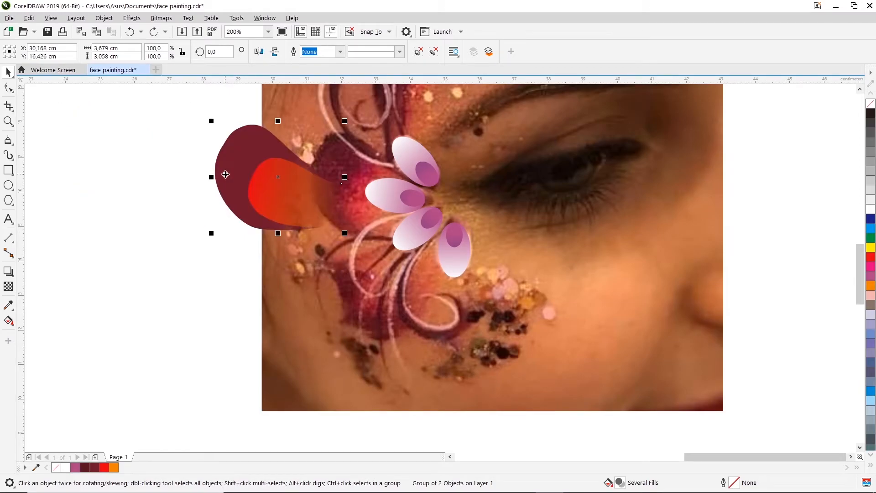
{"action": "key", "text": "ctrl+shift+z"}
{"action": "left_click_drag", "start_coordinate": [177, 173], "coordinate": [371, 188]}
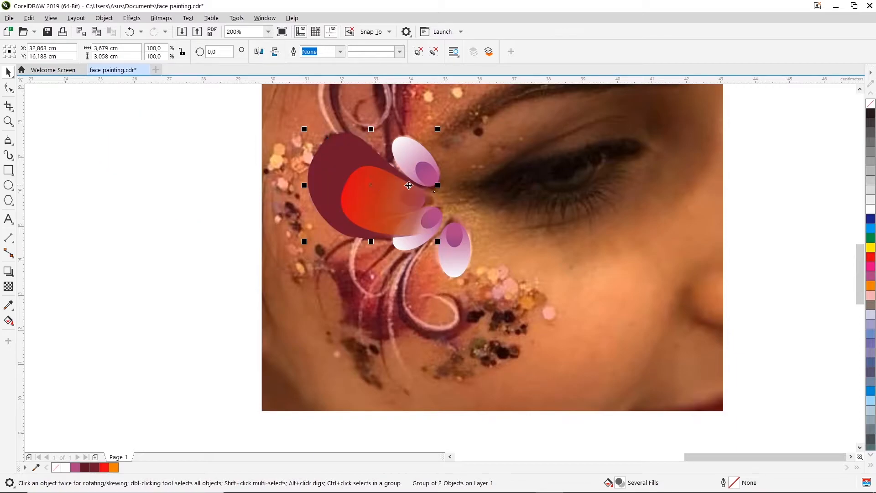
{"action": "left_click", "coordinate": [749, 140]}
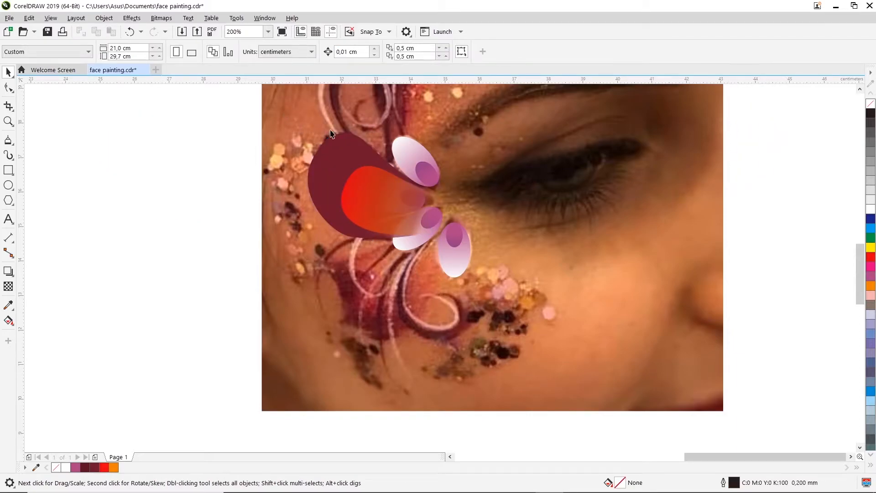
- Move the maroon petal group and the white petals group aside, then align both back over their painted counterparts
{"action": "left_click_drag", "start_coordinate": [357, 173], "coordinate": [236, 175]}
{"action": "left_click_drag", "start_coordinate": [428, 172], "coordinate": [626, 177]}
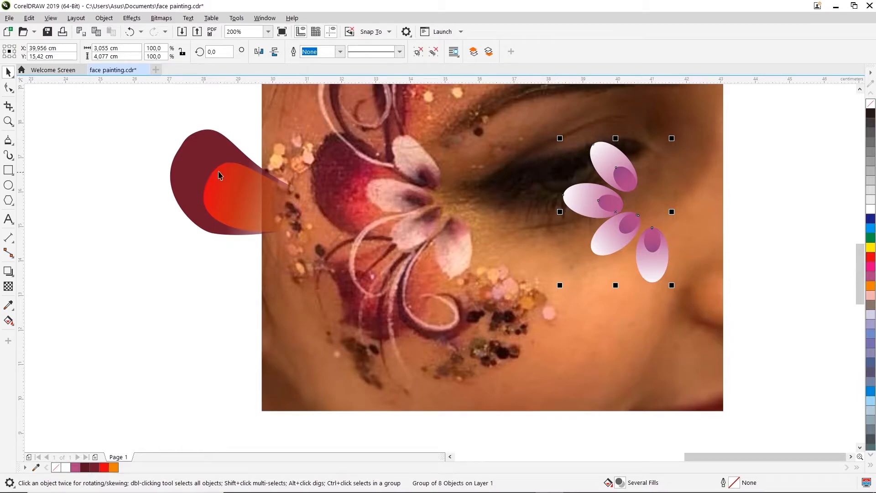
{"action": "left_click", "coordinate": [133, 137]}
{"action": "left_click", "coordinate": [239, 188]}
{"action": "left_click_drag", "start_coordinate": [239, 187], "coordinate": [376, 189]}
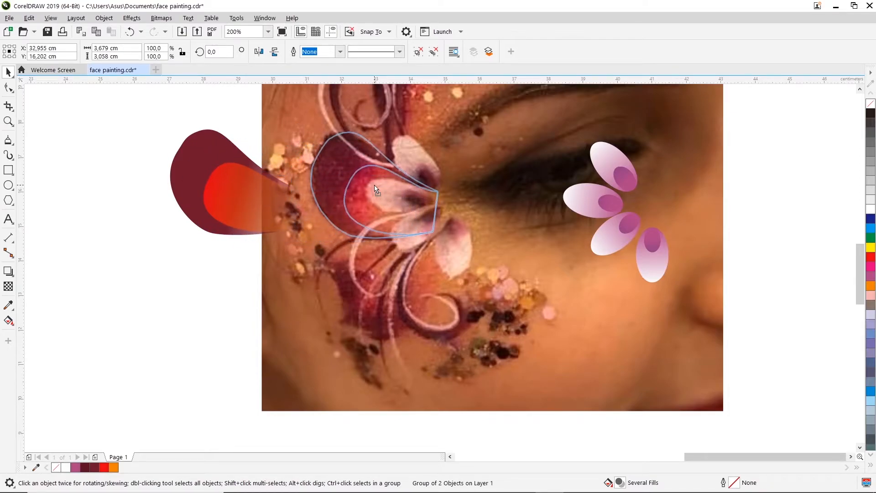
{"action": "left_click_drag", "start_coordinate": [375, 189], "coordinate": [376, 189]}
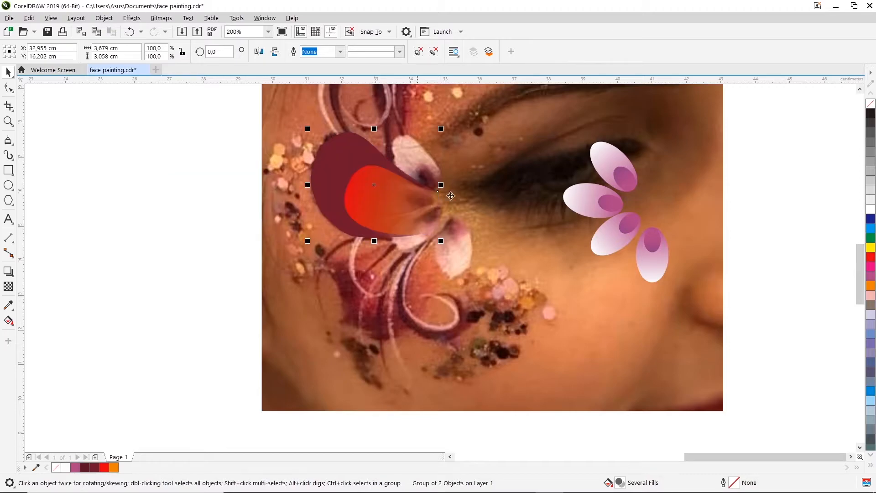
{"action": "left_click_drag", "start_coordinate": [609, 199], "coordinate": [412, 197]}
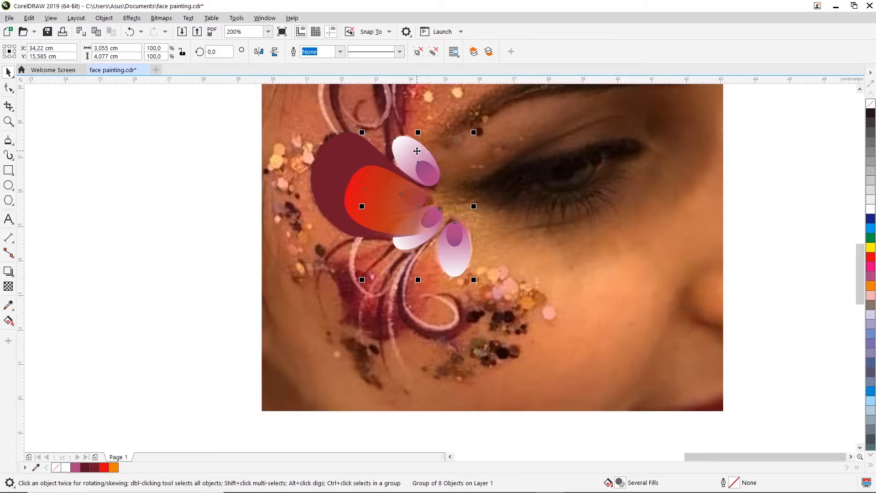
- Bring the white petals group to the front of the page, above the maroon petal group
{"action": "left_click", "coordinate": [786, 168]}
{"action": "left_click", "coordinate": [414, 147]}
{"action": "right_click", "coordinate": [420, 152]}
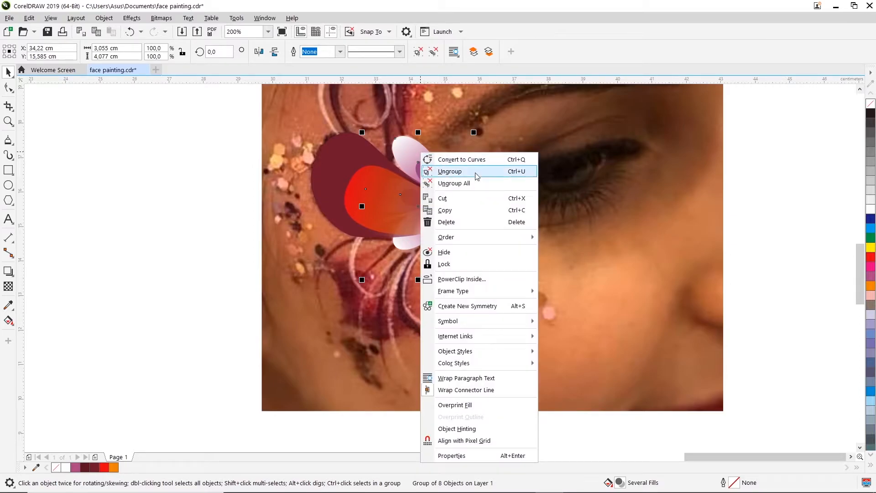
{"action": "mouse_move", "coordinate": [519, 242]}
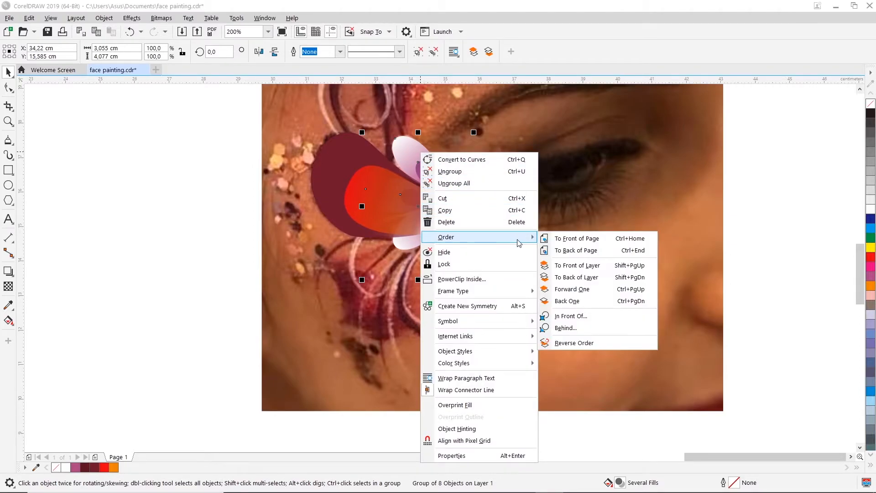
{"action": "left_click", "coordinate": [581, 243]}
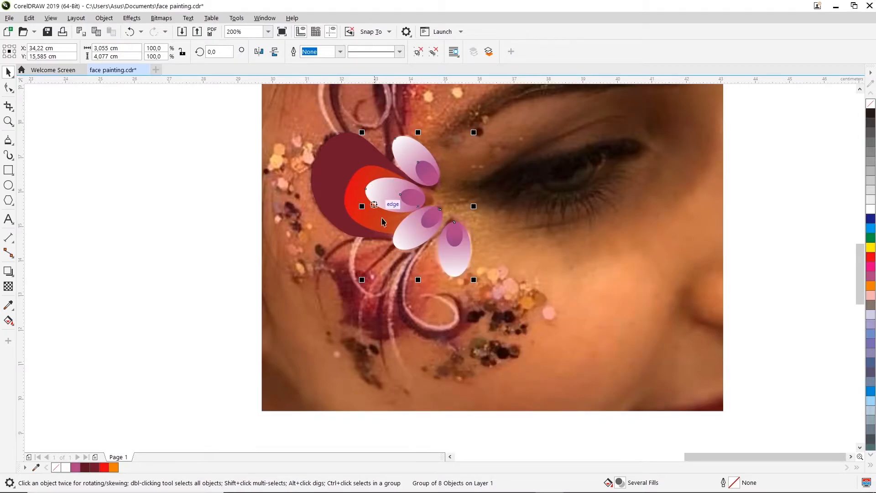
{"action": "left_click", "coordinate": [762, 172]}
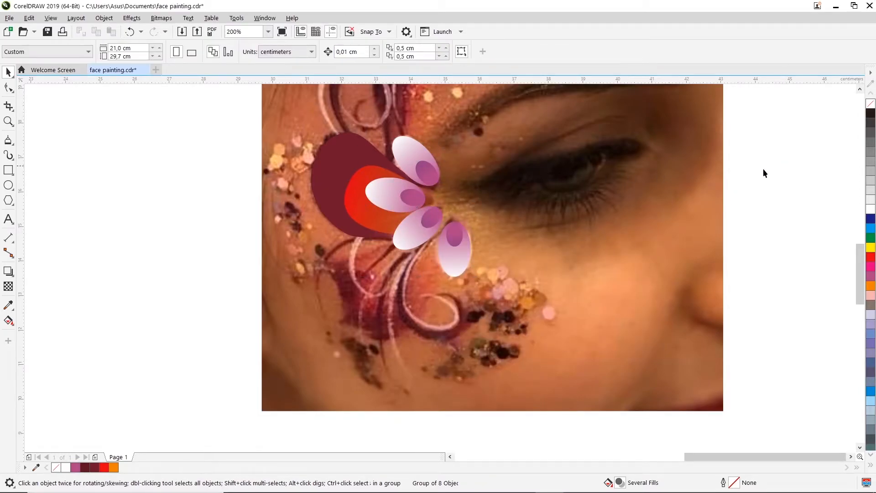
{"action": "left_click", "coordinate": [336, 194]}
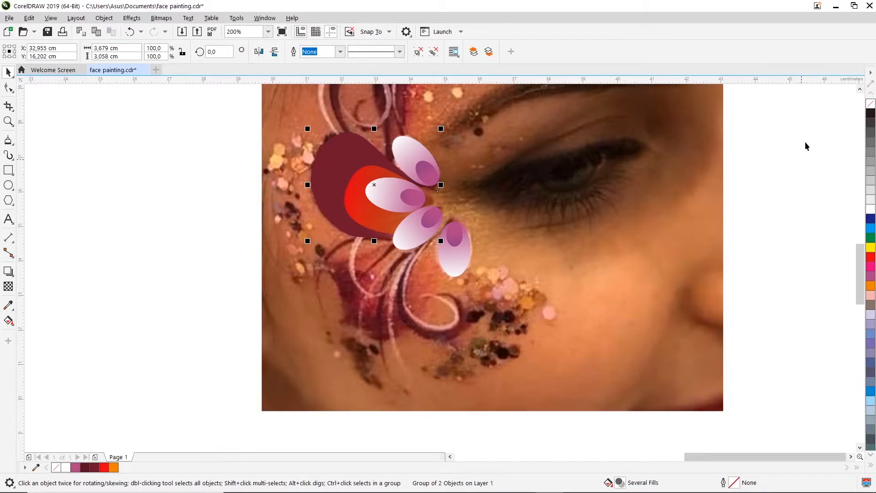
{"action": "left_click", "coordinate": [860, 89]}
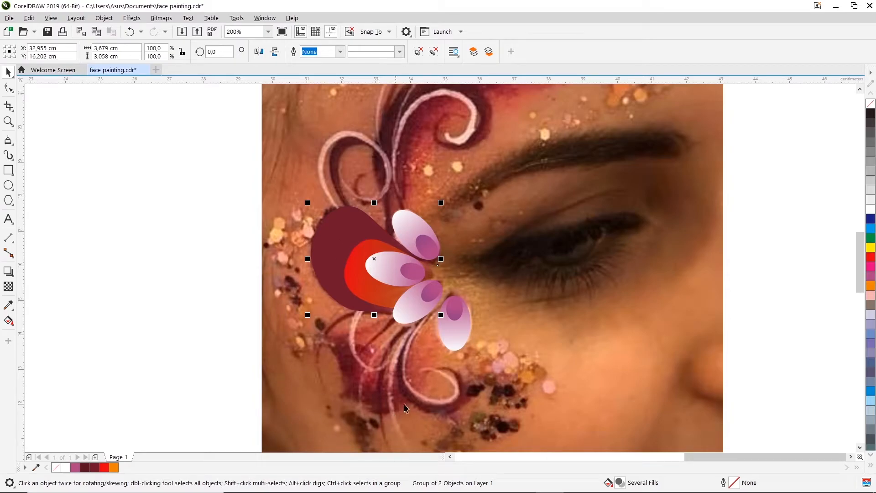
{"action": "left_click", "coordinate": [108, 186]}
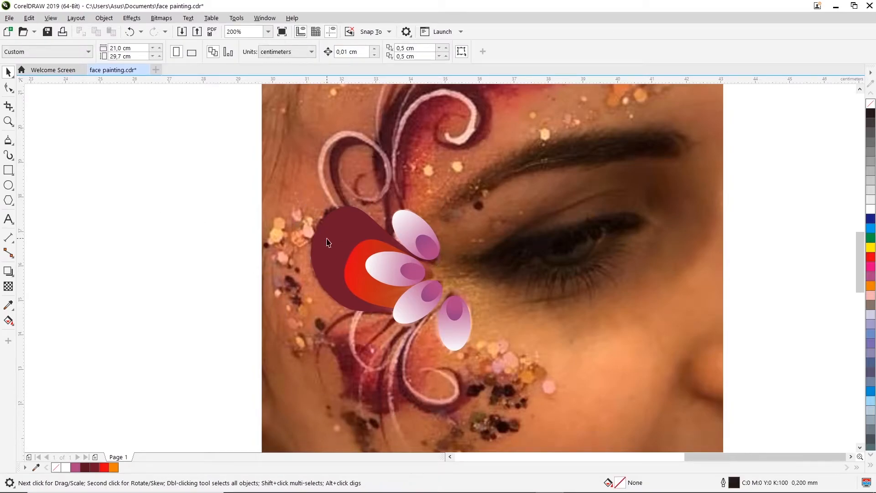
{"action": "left_click", "coordinate": [333, 219]}
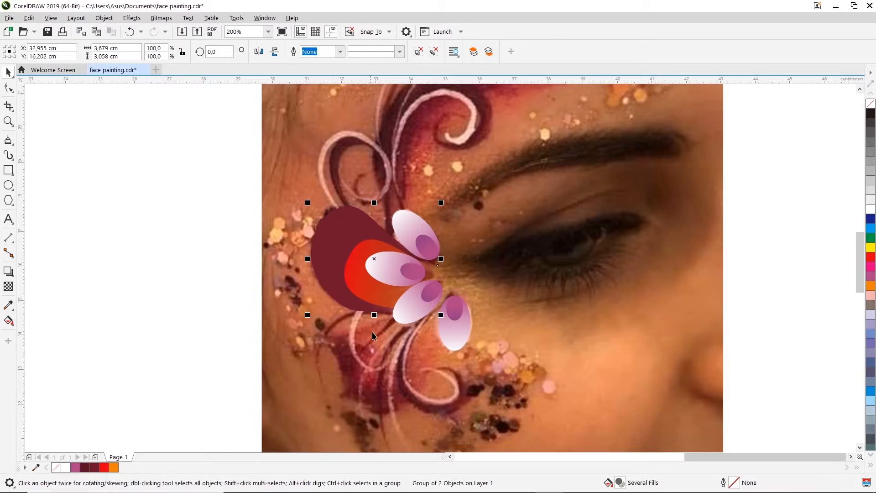
{"action": "left_click", "coordinate": [374, 259]}
{"action": "left_click_drag", "start_coordinate": [374, 259], "coordinate": [363, 354]}
{"action": "key", "text": "ctrl+z"}
- Try to rotate a copy of the maroon petal group by about 56° around a pivot near the flower's centre
{"action": "left_click", "coordinate": [223, 207]}
{"action": "left_click", "coordinate": [338, 235]}
{"action": "left_click", "coordinate": [374, 258]}
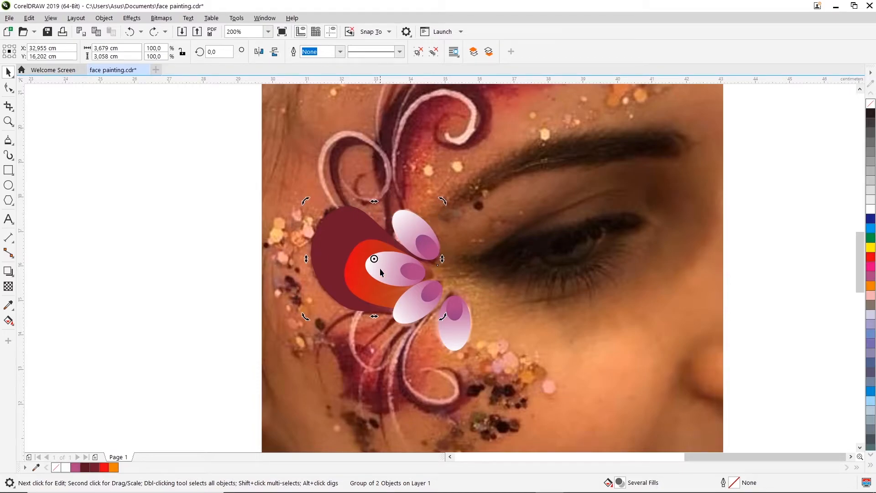
{"action": "left_click_drag", "start_coordinate": [443, 201], "coordinate": [437, 224]}
{"action": "key", "text": "ctrl+z"}
{"action": "mouse_move", "coordinate": [374, 258]}
{"action": "left_mouse_down"}
{"action": "mouse_move", "coordinate": [461, 288]}
{"action": "mouse_move", "coordinate": [439, 265]}
{"action": "mouse_move", "coordinate": [446, 313]}
{"action": "mouse_move", "coordinate": [433, 320]}
{"action": "mouse_move", "coordinate": [432, 306]}
{"action": "mouse_move", "coordinate": [446, 311]}
{"action": "mouse_move", "coordinate": [405, 286]}
{"action": "mouse_move", "coordinate": [447, 314]}
{"action": "left_mouse_up"}
{"action": "mouse_move", "coordinate": [306, 199]}
{"action": "left_mouse_down"}
{"action": "mouse_move", "coordinate": [287, 257]}
{"action": "mouse_move", "coordinate": [292, 328]}
{"action": "mouse_move", "coordinate": [317, 370]}
{"action": "mouse_move", "coordinate": [336, 384]}
{"action": "mouse_move", "coordinate": [361, 360]}
{"action": "mouse_move", "coordinate": [353, 293]}
{"action": "mouse_move", "coordinate": [349, 314]}
{"action": "mouse_move", "coordinate": [402, 354]}
{"action": "mouse_move", "coordinate": [360, 301]}
{"action": "mouse_move", "coordinate": [410, 342]}
{"action": "mouse_move", "coordinate": [400, 329]}
{"action": "left_mouse_up"}
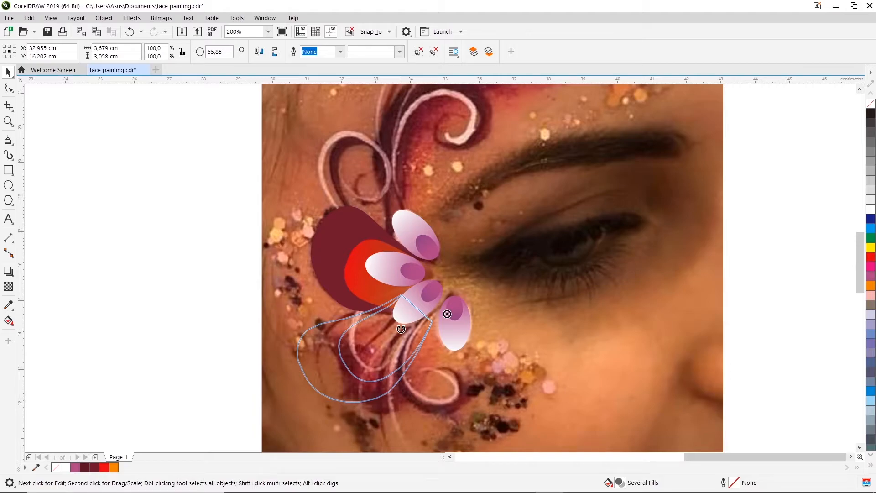
{"action": "left_click_drag", "start_coordinate": [400, 329], "coordinate": [401, 329]}
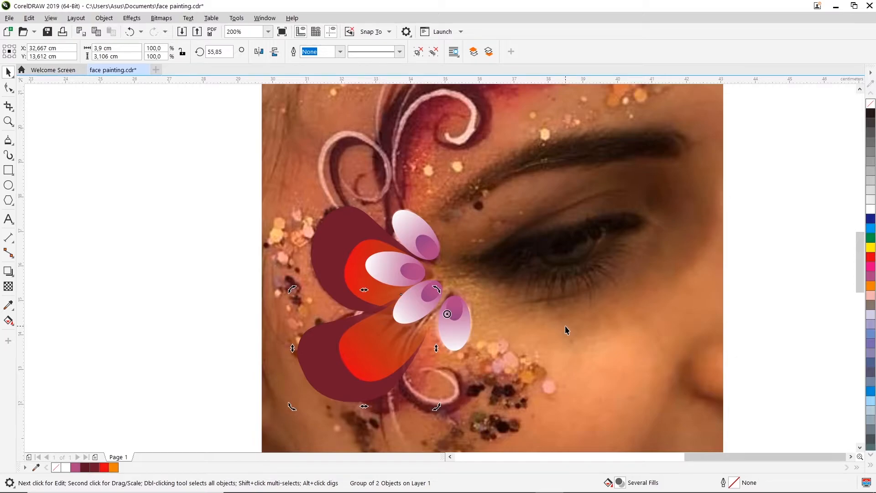
{"action": "key", "text": "ctrl+z"}
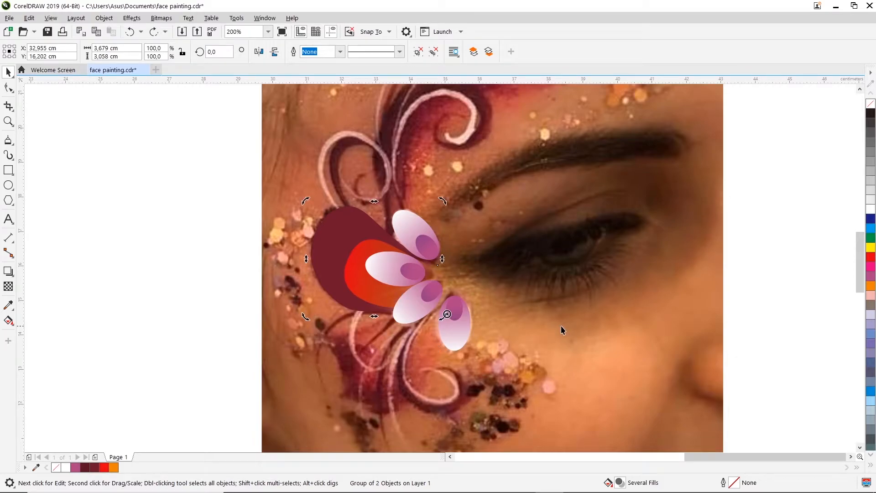
- Rotate a copy of the maroon petal group by about 65° around the flower's centre and shift it over the lower painted petal
{"action": "left_click", "coordinate": [336, 231]}
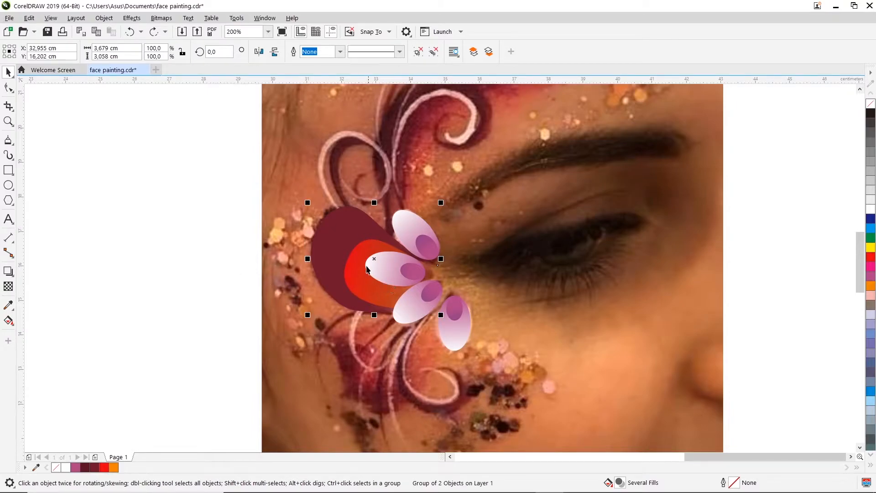
{"action": "left_click", "coordinate": [269, 246]}
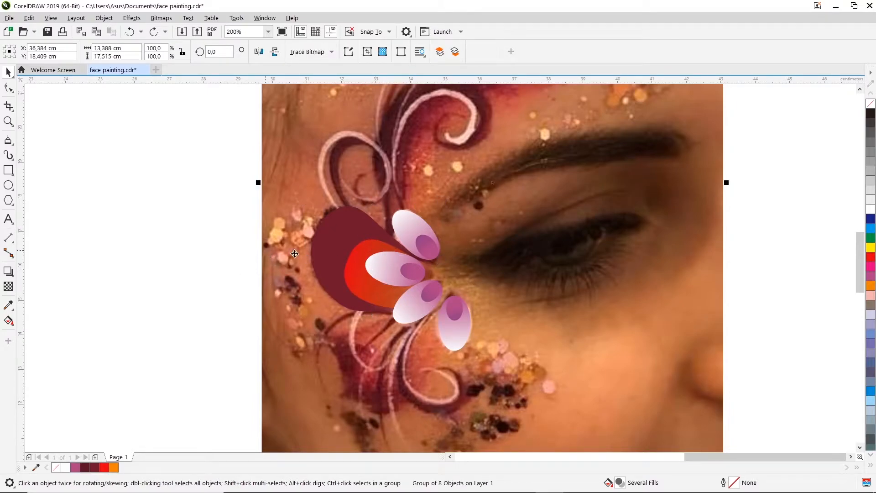
{"action": "left_click", "coordinate": [344, 243]}
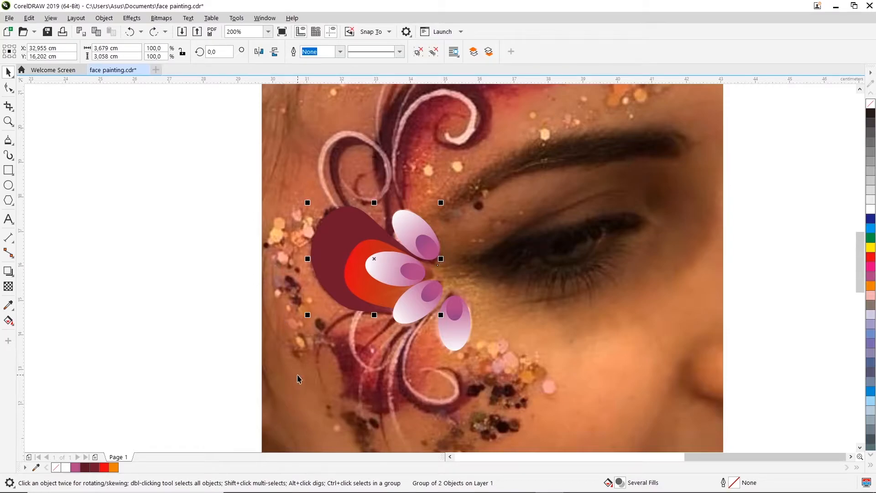
{"action": "left_click", "coordinate": [375, 259]}
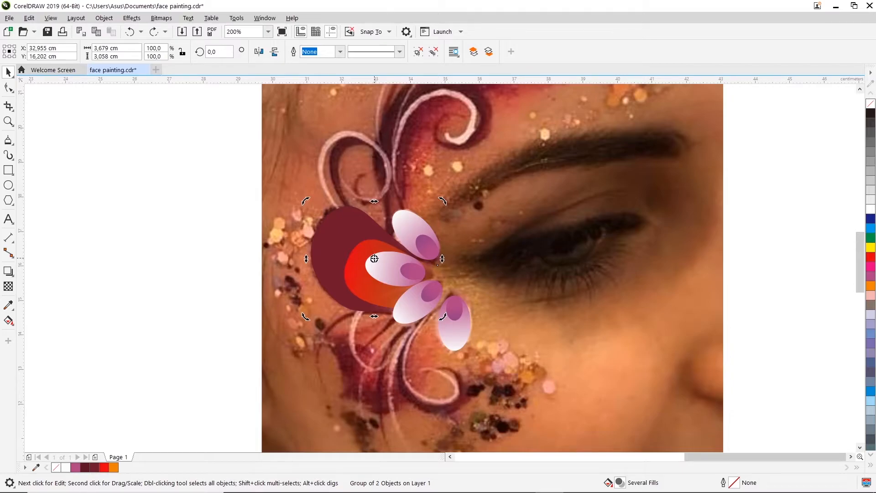
{"action": "mouse_move", "coordinate": [374, 258]}
{"action": "left_mouse_down"}
{"action": "mouse_move", "coordinate": [386, 259]}
{"action": "mouse_move", "coordinate": [440, 315]}
{"action": "left_mouse_up"}
{"action": "left_click_drag", "start_coordinate": [439, 314], "coordinate": [439, 314]}
{"action": "mouse_move", "coordinate": [443, 201]}
{"action": "left_mouse_down"}
{"action": "mouse_move", "coordinate": [405, 228]}
{"action": "mouse_move", "coordinate": [400, 296]}
{"action": "left_mouse_up"}
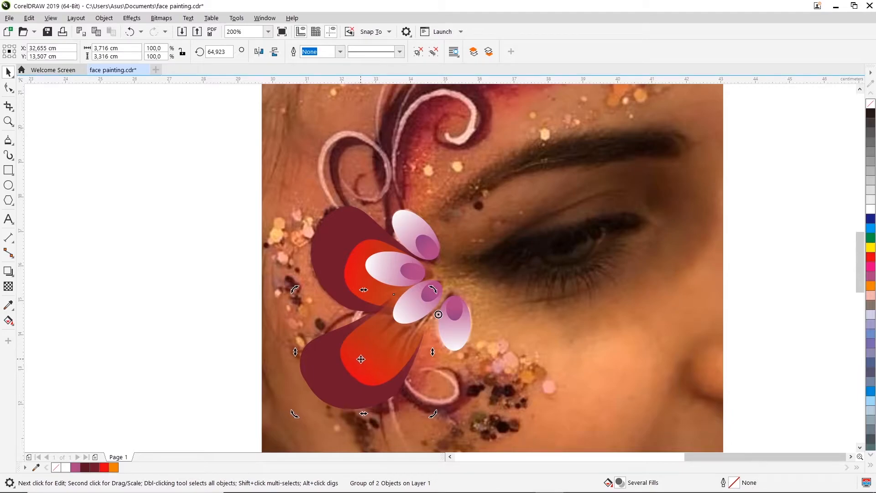
{"action": "mouse_move", "coordinate": [361, 355]}
{"action": "left_mouse_down"}
{"action": "mouse_move", "coordinate": [378, 348]}
{"action": "mouse_move", "coordinate": [376, 360]}
{"action": "left_mouse_up"}
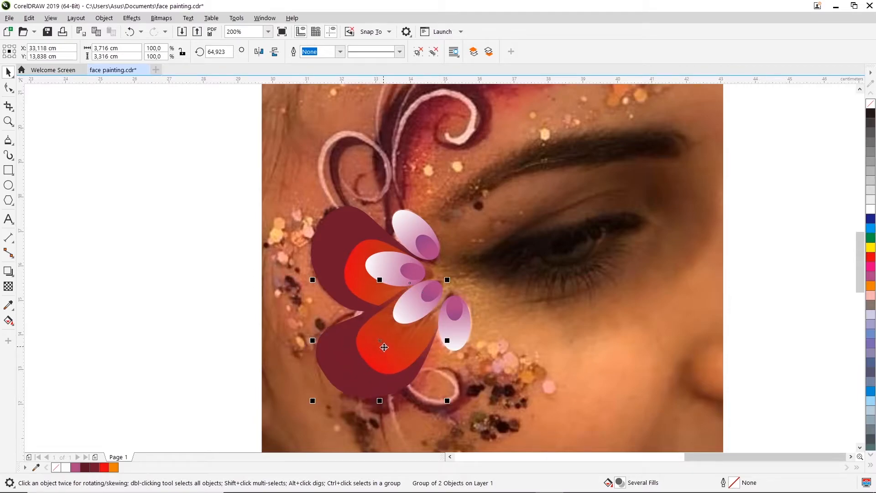
- Order the white petals group in front of the lower maroon petal group
{"action": "left_click", "coordinate": [405, 309]}
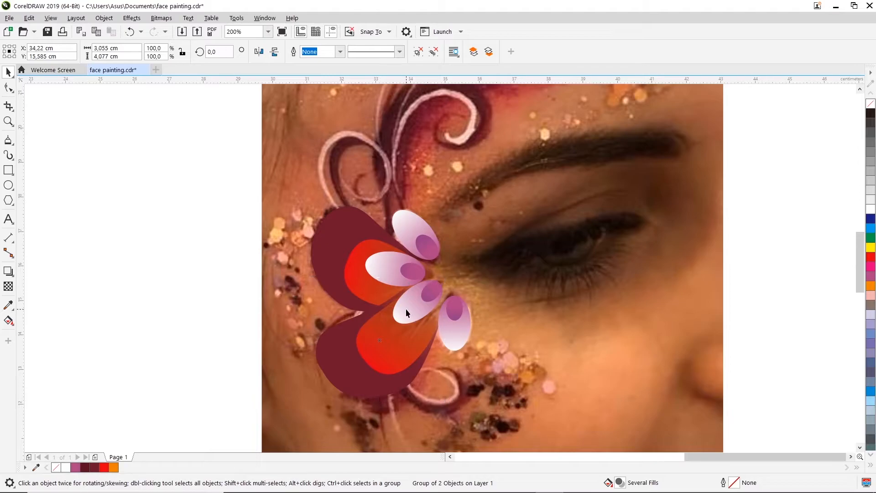
{"action": "scroll", "coordinate": [398, 298], "scroll_direction": "up", "scroll_amount": 1}
{"action": "scroll", "coordinate": [397, 297], "scroll_direction": "down", "scroll_amount": 1}
{"action": "left_click", "coordinate": [732, 231]}
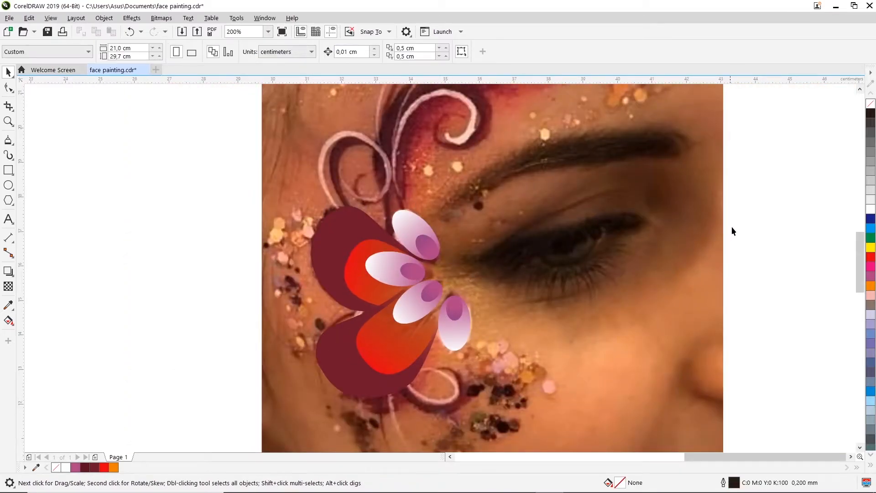
{"action": "left_click", "coordinate": [401, 213]}
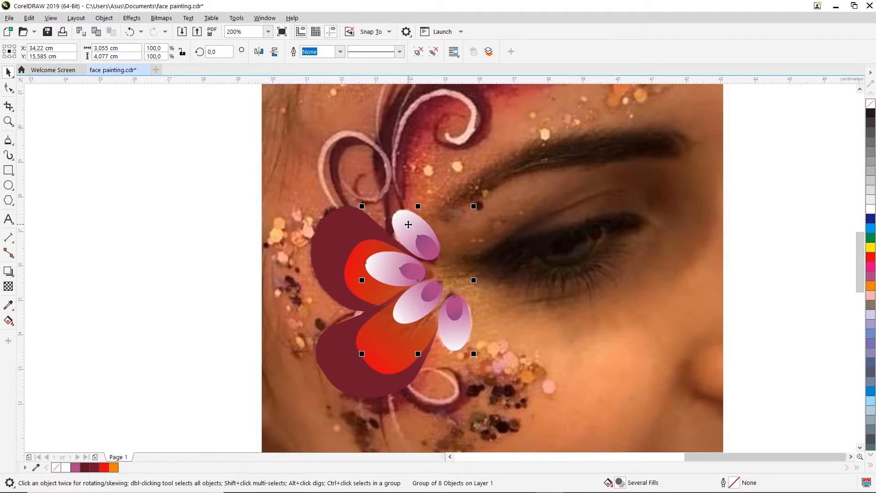
{"action": "right_click", "coordinate": [408, 225]}
{"action": "mouse_move", "coordinate": [438, 269]}
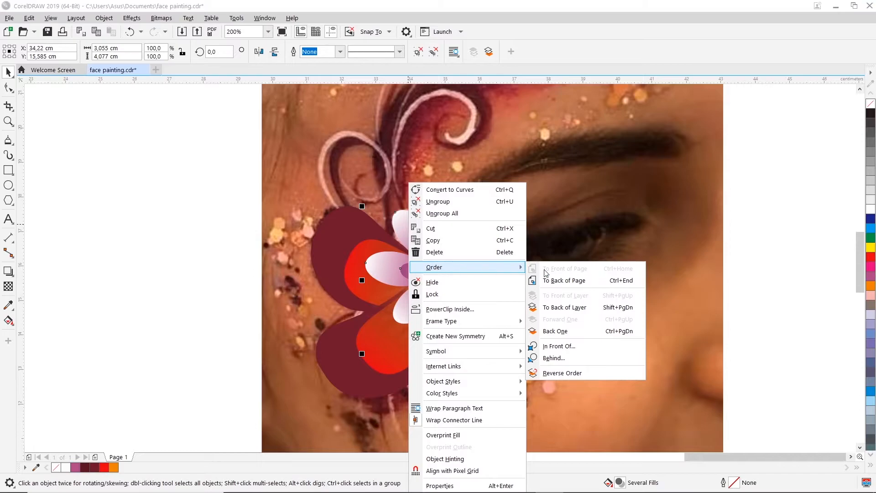
{"action": "left_click", "coordinate": [559, 348]}
{"action": "left_click", "coordinate": [337, 388]}
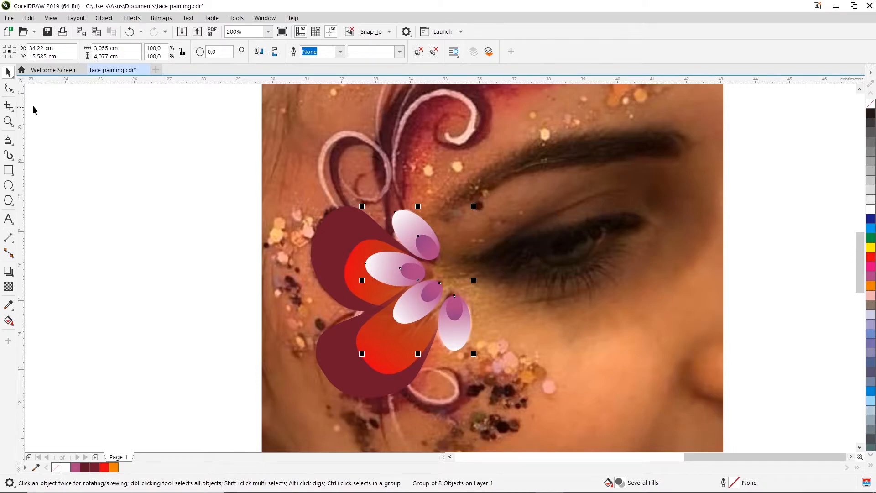
{"action": "left_click", "coordinate": [159, 184]}
- Group all the petals into one flower and move it off the photo onto the blank area to its right
{"action": "scroll", "coordinate": [345, 331], "scroll_direction": "down", "scroll_amount": 2}
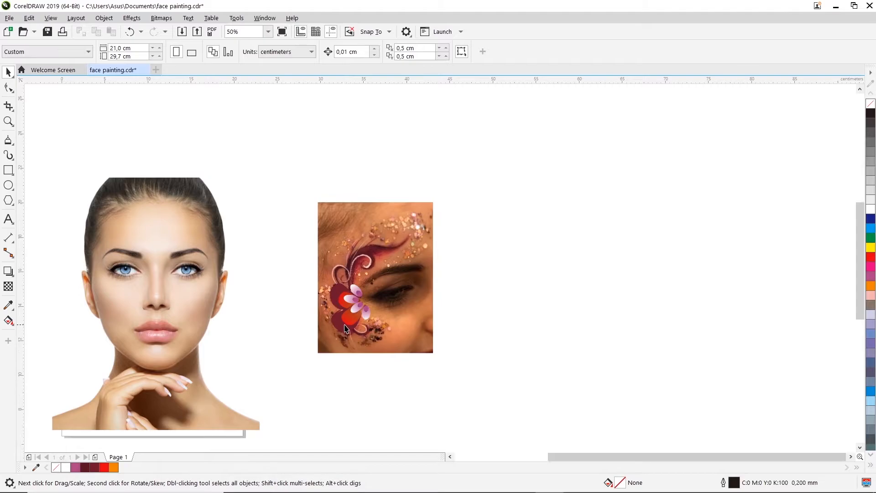
{"action": "scroll", "coordinate": [345, 330], "scroll_direction": "up", "scroll_amount": 1}
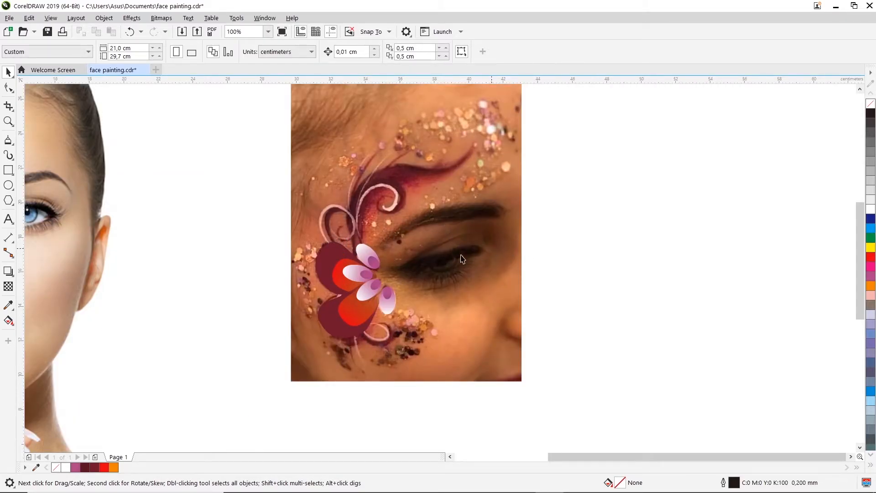
{"action": "left_click_drag", "start_coordinate": [551, 232], "coordinate": [293, 346]}
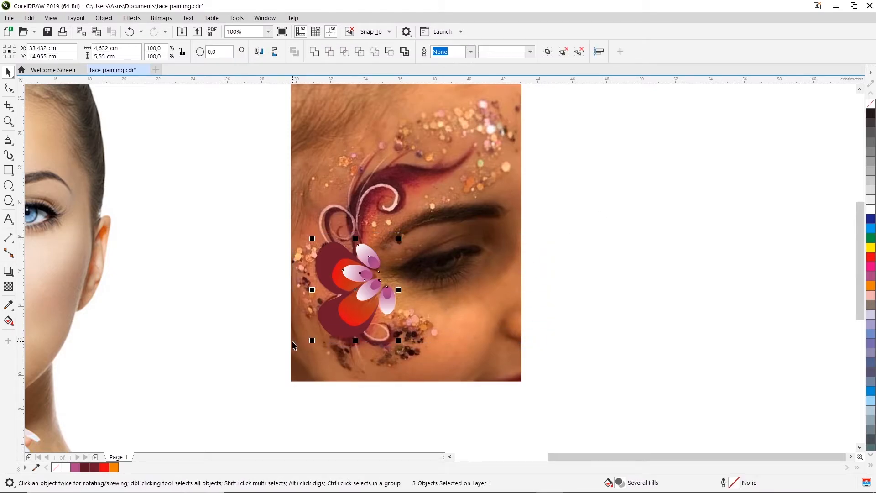
{"action": "key", "text": "ctrl+g"}
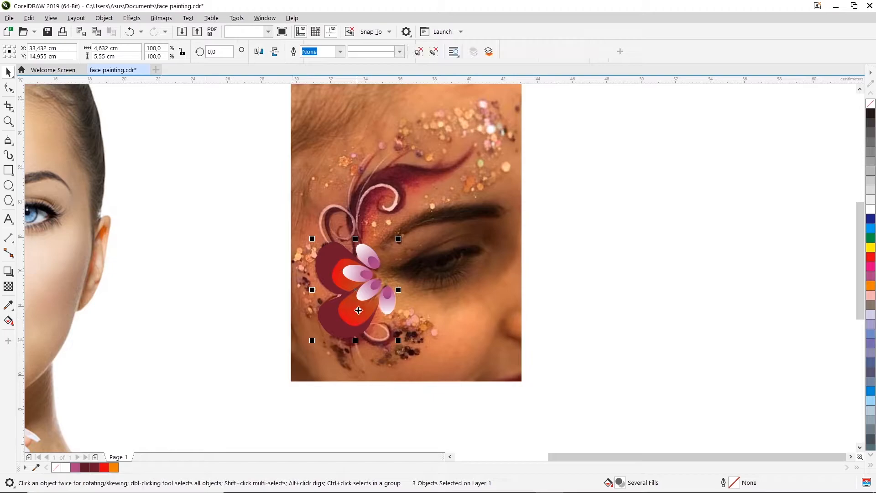
{"action": "left_click_drag", "start_coordinate": [343, 317], "coordinate": [640, 281]}
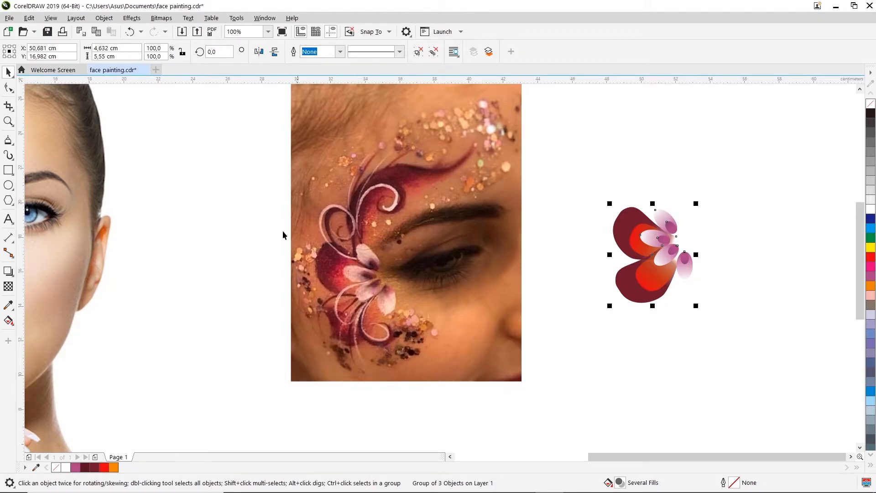
{"action": "left_click_drag", "start_coordinate": [724, 182], "coordinate": [608, 311]}
{"action": "mouse_move", "coordinate": [650, 254]}
{"action": "left_mouse_down"}
{"action": "mouse_move", "coordinate": [586, 267]}
{"action": "mouse_move", "coordinate": [377, 275]}
{"action": "mouse_move", "coordinate": [351, 288]}
{"action": "mouse_move", "coordinate": [652, 254]}
{"action": "left_mouse_up"}
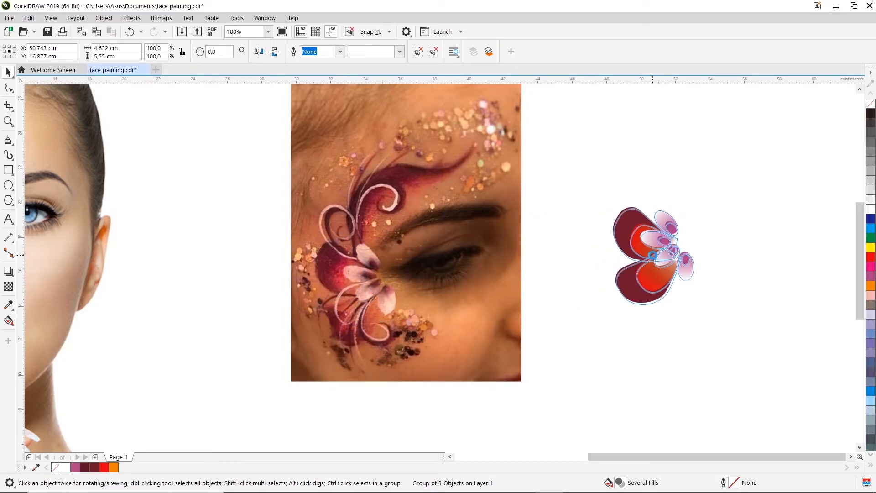
- Choose the Artistic Media preset stroke tapered at both ends, and undo a trial stroke over the upper white curl
{"action": "scroll", "coordinate": [351, 250], "scroll_direction": "up", "scroll_amount": 2}
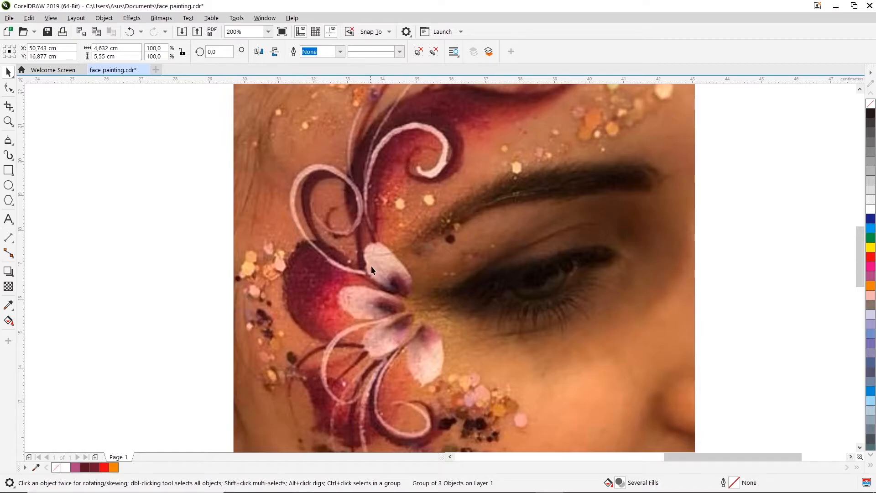
{"action": "mouse_move", "coordinate": [860, 256]}
{"action": "left_mouse_down"}
{"action": "mouse_move", "coordinate": [859, 266]}
{"action": "mouse_move", "coordinate": [856, 254]}
{"action": "left_mouse_up"}
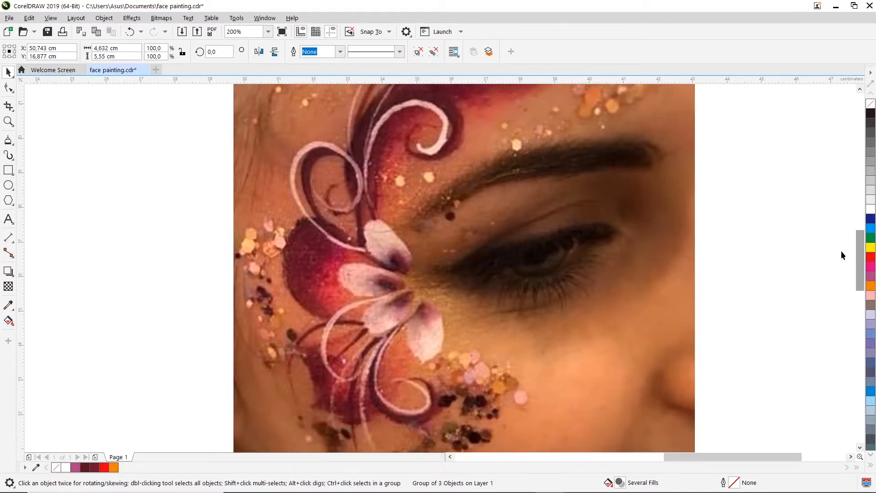
{"action": "left_click", "coordinate": [7, 155]}
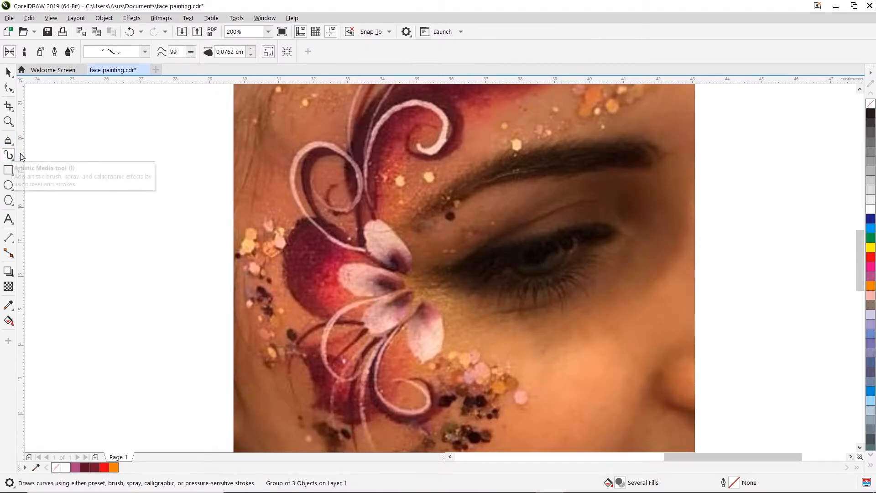
{"action": "left_click", "coordinate": [145, 52]}
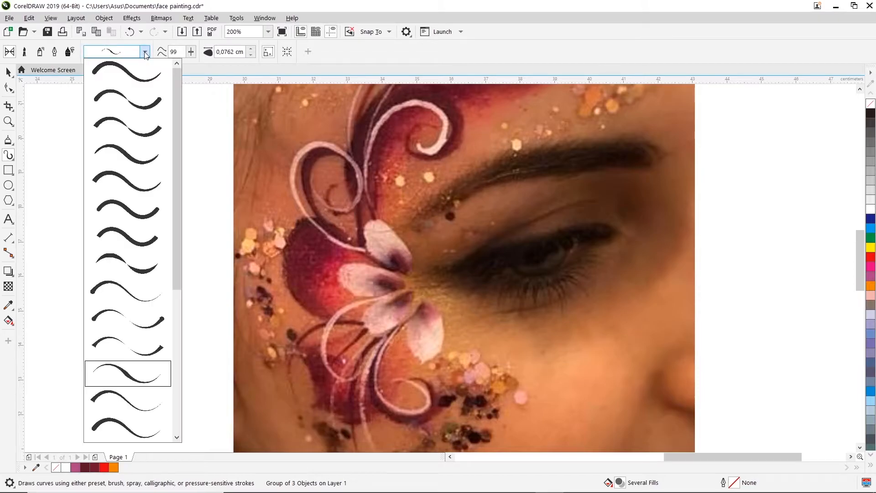
{"action": "left_click", "coordinate": [122, 373]}
{"action": "left_click", "coordinate": [117, 51]}
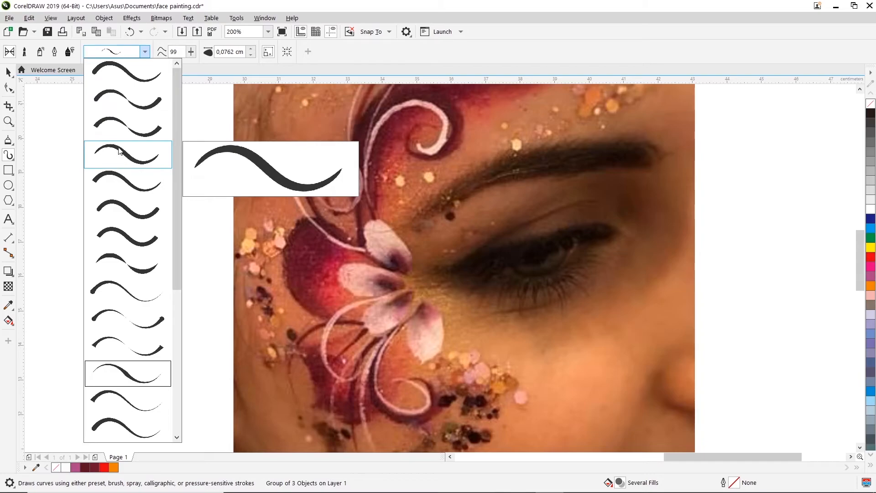
{"action": "left_click", "coordinate": [119, 150]}
{"action": "mouse_move", "coordinate": [397, 267]}
{"action": "left_mouse_down"}
{"action": "mouse_move", "coordinate": [361, 267]}
{"action": "mouse_move", "coordinate": [258, 203]}
{"action": "mouse_move", "coordinate": [315, 141]}
{"action": "mouse_move", "coordinate": [349, 182]}
{"action": "mouse_move", "coordinate": [310, 183]}
{"action": "left_mouse_up"}
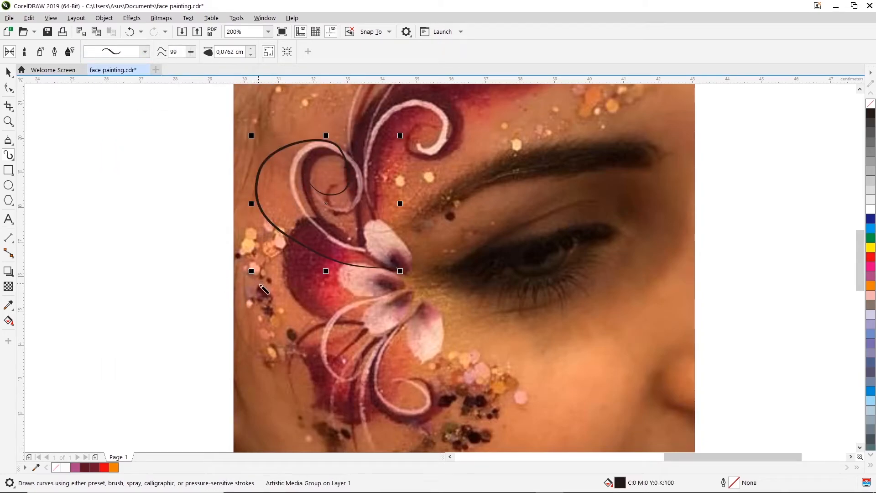
{"action": "key", "text": "ctrl+z"}
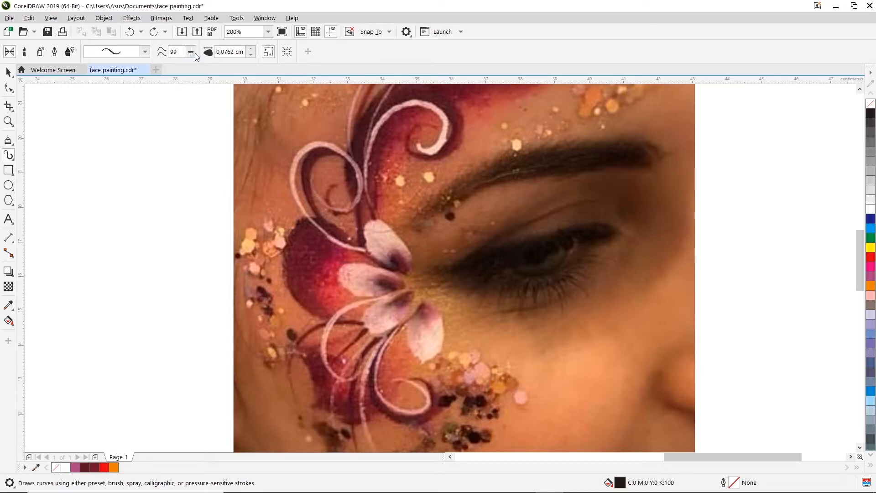
- Set the freehand smoothing to 100 and try another stroke around the upper white curl, undoing it
{"action": "left_click_drag", "start_coordinate": [191, 53], "coordinate": [189, 55]}
{"action": "type", "text": "100"}
{"action": "key", "text": "Return"}
{"action": "mouse_move", "coordinate": [365, 250]}
{"action": "left_mouse_down"}
{"action": "mouse_move", "coordinate": [277, 206]}
{"action": "mouse_move", "coordinate": [284, 137]}
{"action": "mouse_move", "coordinate": [371, 164]}
{"action": "mouse_move", "coordinate": [312, 184]}
{"action": "left_mouse_up"}
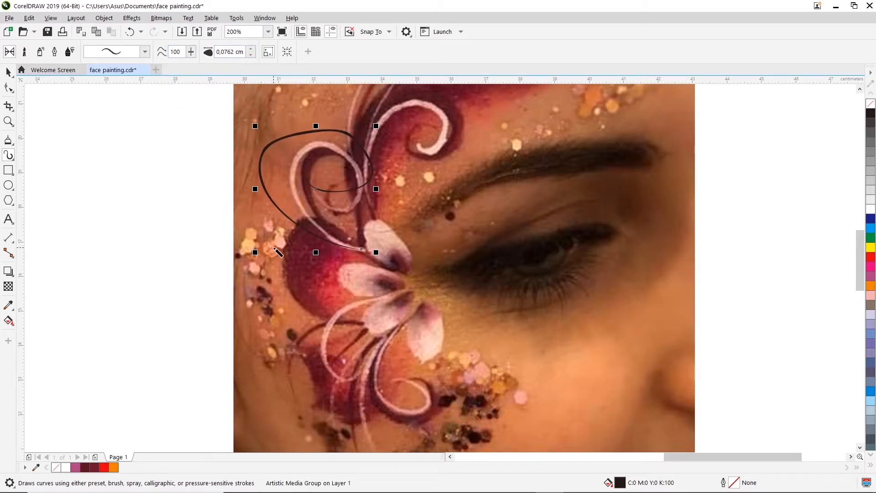
{"action": "key", "text": "ctrl+z"}
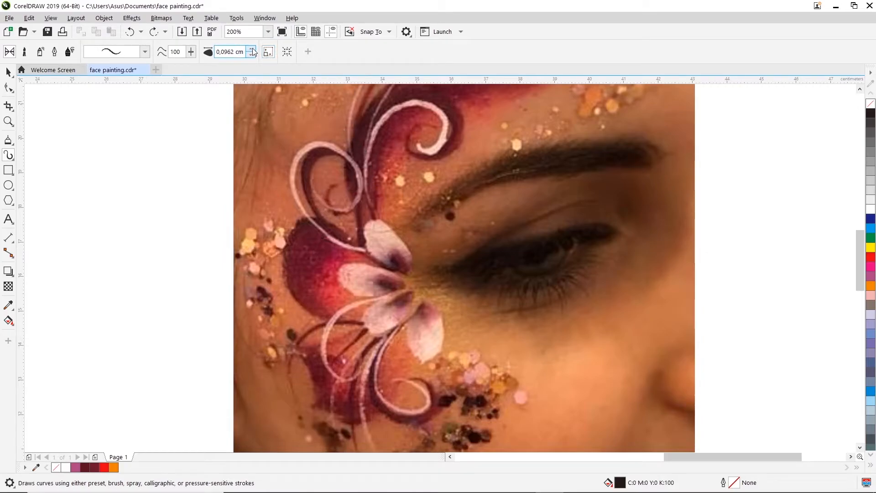
- Set the stroke width to 0.1762 cm and test it by tracing the upper white curl, undoing the trace
{"action": "left_click", "coordinate": [253, 50]}
{"action": "left_click", "coordinate": [253, 50]}
{"action": "left_click", "coordinate": [253, 50]}
{"action": "mouse_move", "coordinate": [372, 252]}
{"action": "left_mouse_down"}
{"action": "mouse_move", "coordinate": [338, 243]}
{"action": "mouse_move", "coordinate": [287, 163]}
{"action": "mouse_move", "coordinate": [329, 190]}
{"action": "left_mouse_up"}
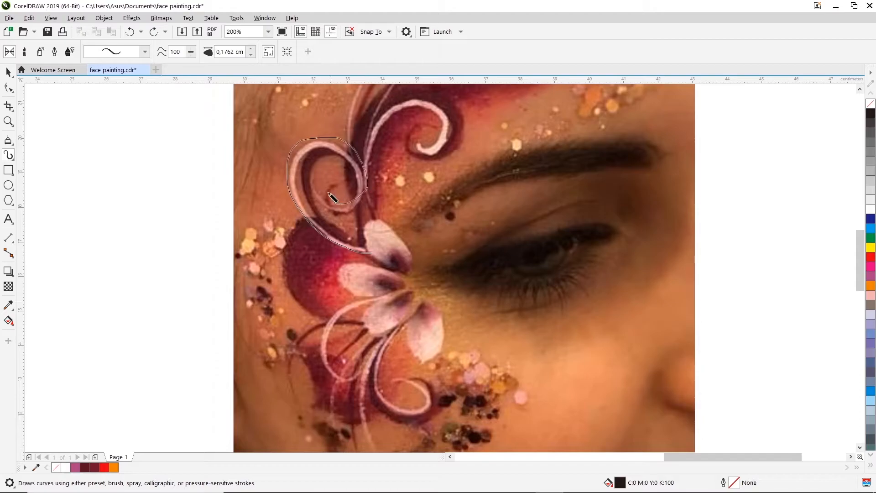
{"action": "key", "text": "ctrl+z"}
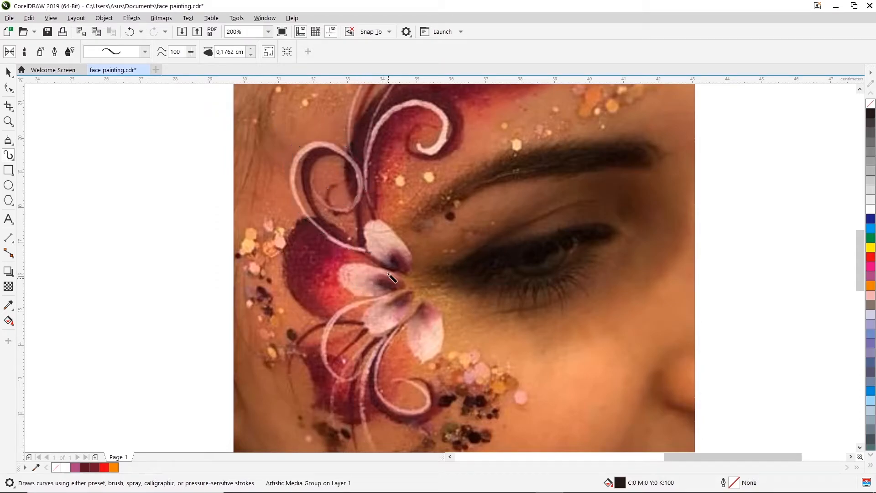
- Undo a trial stroke over the lower white curl and draw a curl-shaped stroke on the blank area left of the photo
{"action": "mouse_move", "coordinate": [401, 290]}
{"action": "left_mouse_down"}
{"action": "mouse_move", "coordinate": [329, 310]}
{"action": "mouse_move", "coordinate": [306, 348]}
{"action": "mouse_move", "coordinate": [320, 376]}
{"action": "mouse_move", "coordinate": [363, 370]}
{"action": "mouse_move", "coordinate": [361, 335]}
{"action": "left_mouse_up"}
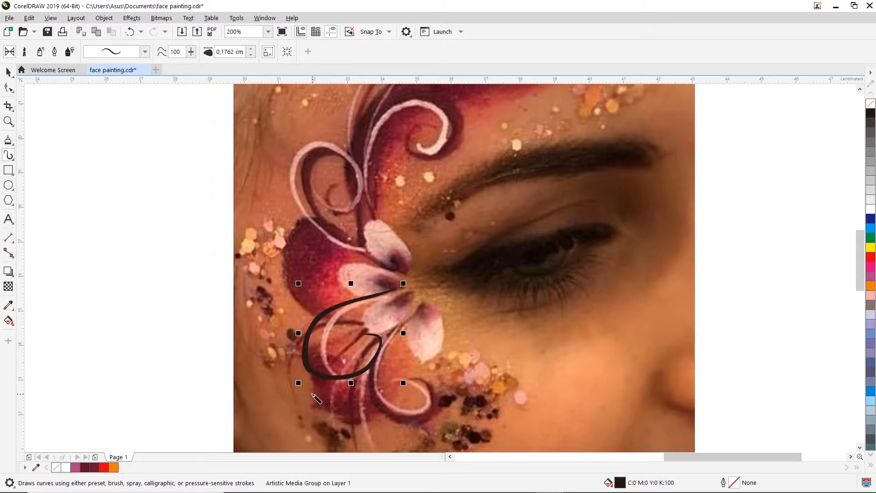
{"action": "key", "text": "ctrl+z"}
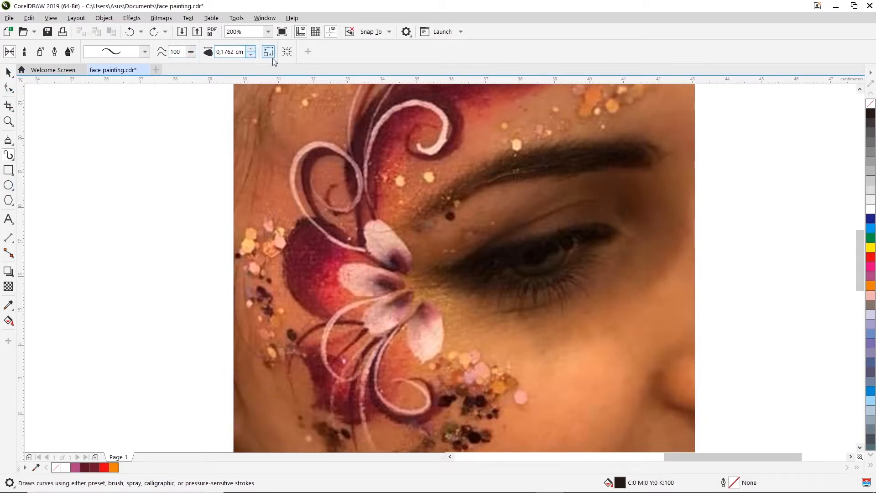
{"action": "mouse_move", "coordinate": [146, 248]}
{"action": "left_mouse_down"}
{"action": "mouse_move", "coordinate": [113, 141]}
{"action": "mouse_move", "coordinate": [155, 204]}
{"action": "left_mouse_up"}
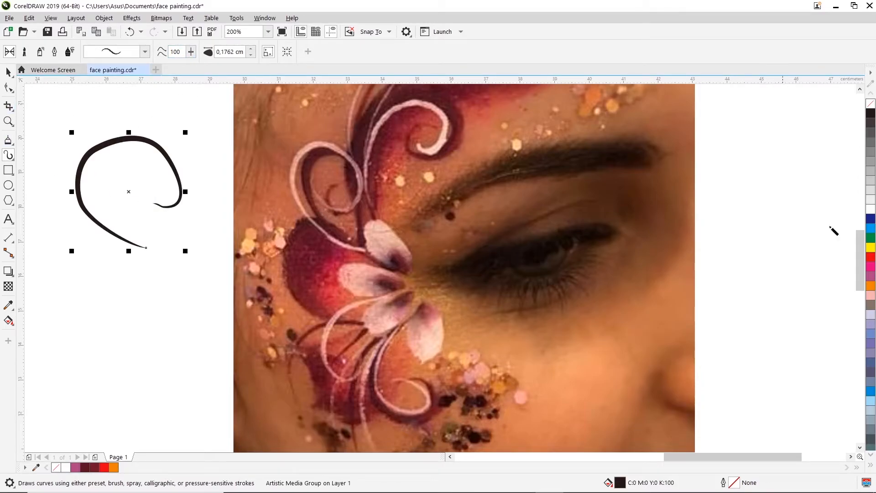
- Try a blue fill on the practice curl beside the photo, and undo both the fill and the curl
{"action": "left_click", "coordinate": [870, 218]}
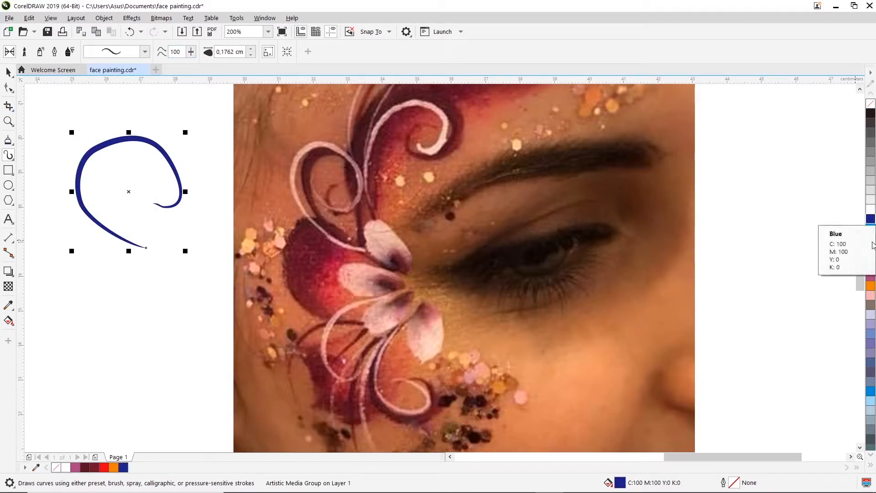
{"action": "key", "text": "ctrl+z"}
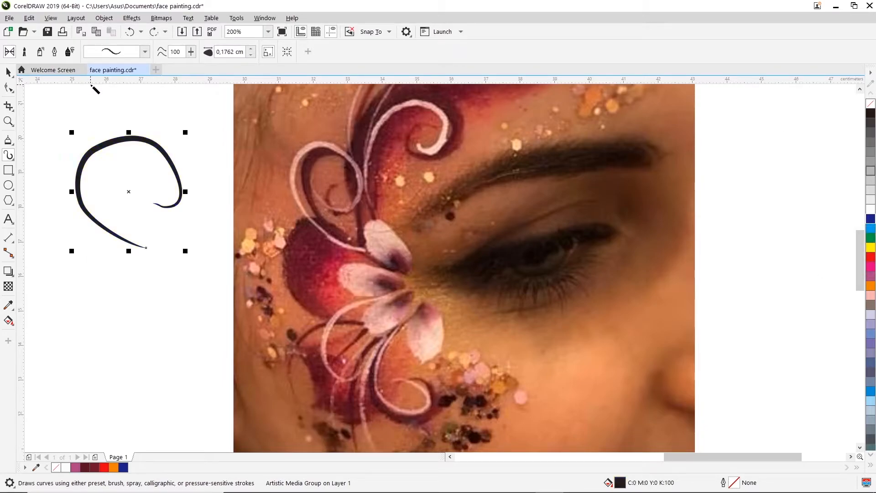
{"action": "key", "text": "ctrl+z"}
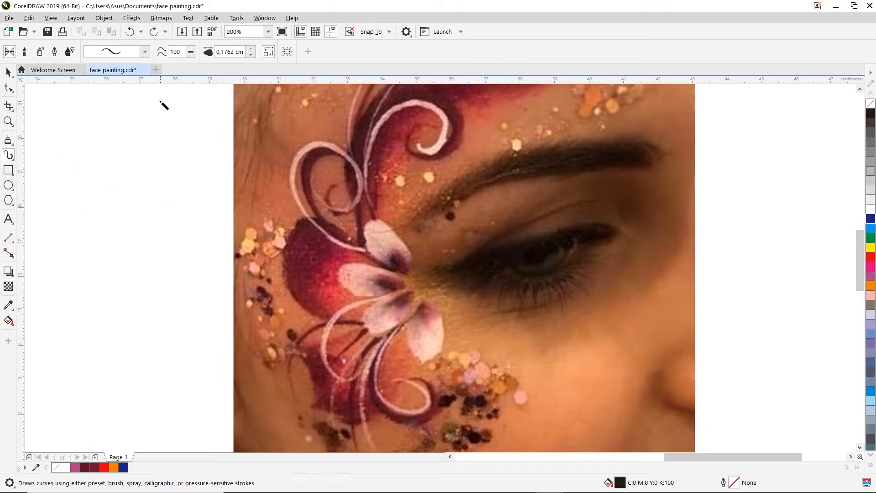
- Trace the photo's two upper and two lower white curls with Artistic Media strokes, using the preset tapered at both ends
{"action": "left_click", "coordinate": [10, 74]}
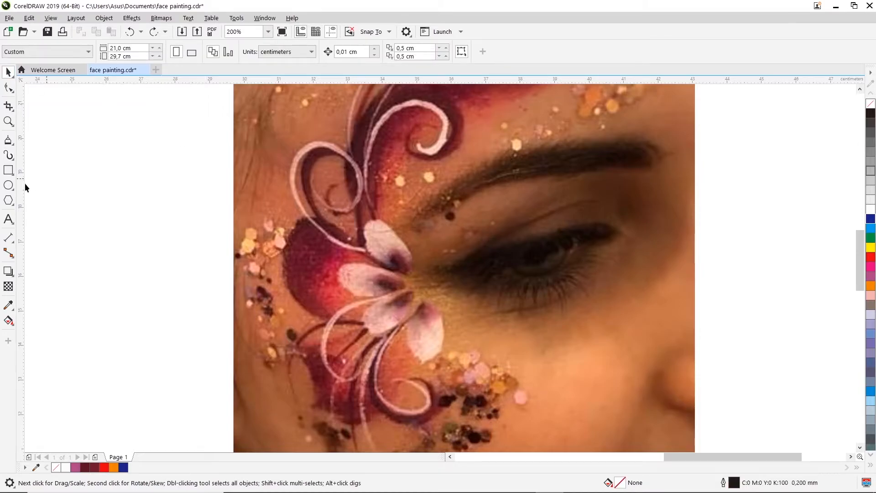
{"action": "left_click", "coordinate": [9, 156]}
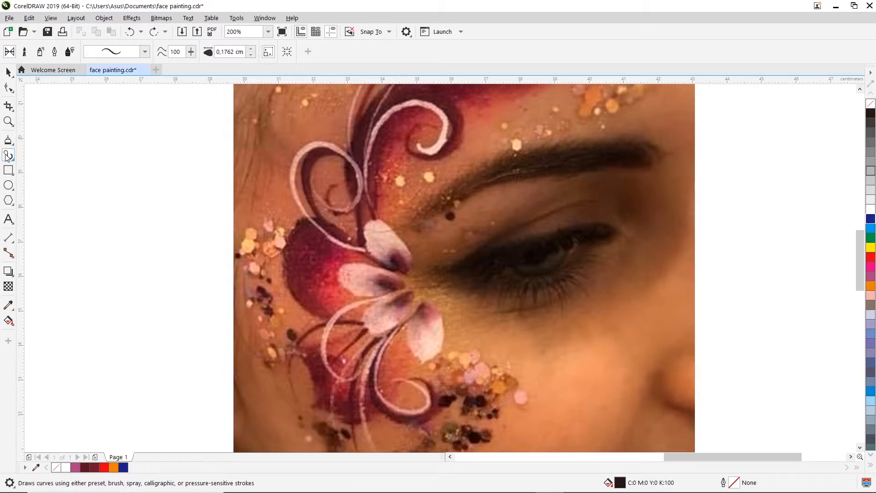
{"action": "right_click", "coordinate": [7, 156]}
{"action": "key", "text": "Escape"}
{"action": "left_click", "coordinate": [130, 54]}
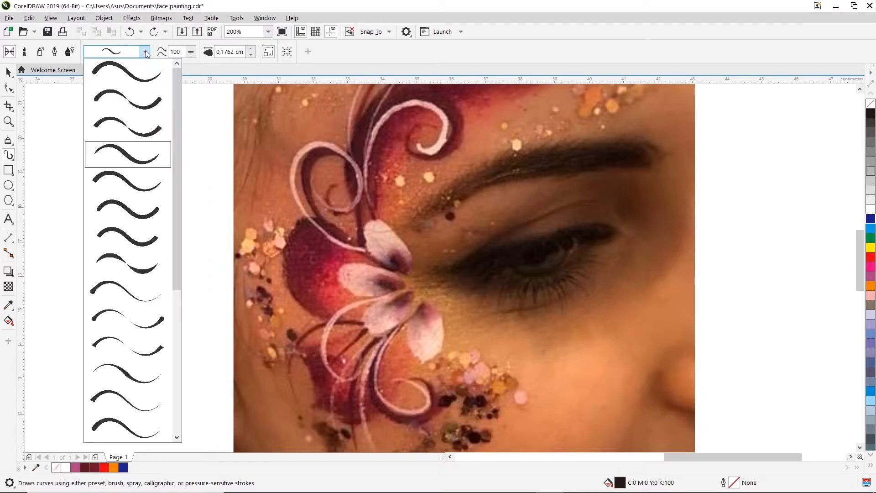
{"action": "left_click", "coordinate": [116, 153]}
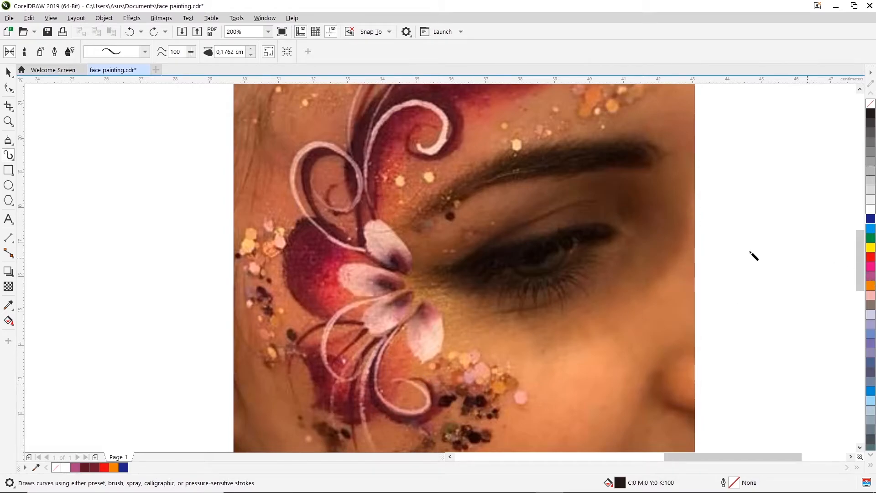
{"action": "mouse_move", "coordinate": [370, 250]}
{"action": "left_mouse_down"}
{"action": "mouse_move", "coordinate": [314, 246]}
{"action": "mouse_move", "coordinate": [292, 232]}
{"action": "mouse_move", "coordinate": [275, 204]}
{"action": "mouse_move", "coordinate": [274, 168]}
{"action": "mouse_move", "coordinate": [314, 142]}
{"action": "mouse_move", "coordinate": [330, 144]}
{"action": "mouse_move", "coordinate": [344, 167]}
{"action": "mouse_move", "coordinate": [340, 187]}
{"action": "mouse_move", "coordinate": [310, 176]}
{"action": "left_mouse_up"}
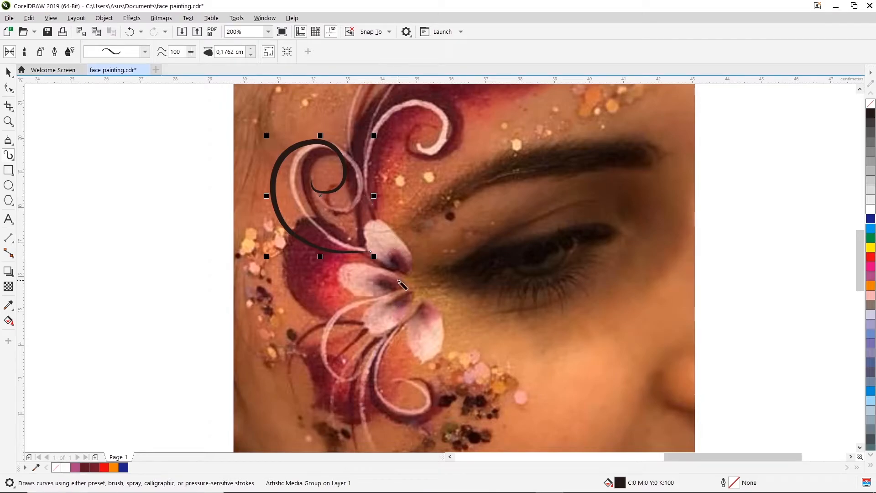
{"action": "mouse_move", "coordinate": [404, 285]}
{"action": "left_mouse_down"}
{"action": "mouse_move", "coordinate": [335, 314]}
{"action": "mouse_move", "coordinate": [312, 347]}
{"action": "mouse_move", "coordinate": [318, 371]}
{"action": "mouse_move", "coordinate": [343, 379]}
{"action": "mouse_move", "coordinate": [355, 363]}
{"action": "mouse_move", "coordinate": [347, 353]}
{"action": "left_mouse_up"}
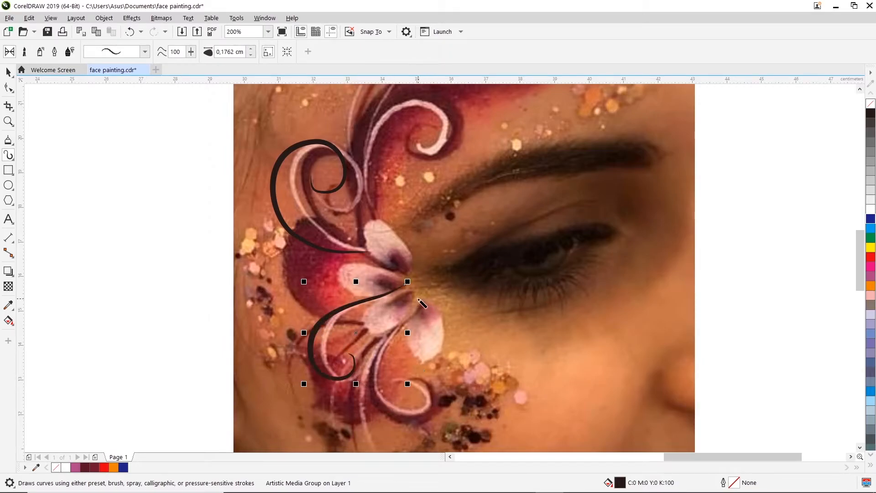
{"action": "mouse_move", "coordinate": [417, 299]}
{"action": "left_mouse_down"}
{"action": "mouse_move", "coordinate": [374, 361]}
{"action": "mouse_move", "coordinate": [373, 381]}
{"action": "mouse_move", "coordinate": [399, 408]}
{"action": "mouse_move", "coordinate": [430, 404]}
{"action": "mouse_move", "coordinate": [429, 393]}
{"action": "mouse_move", "coordinate": [395, 382]}
{"action": "left_mouse_up"}
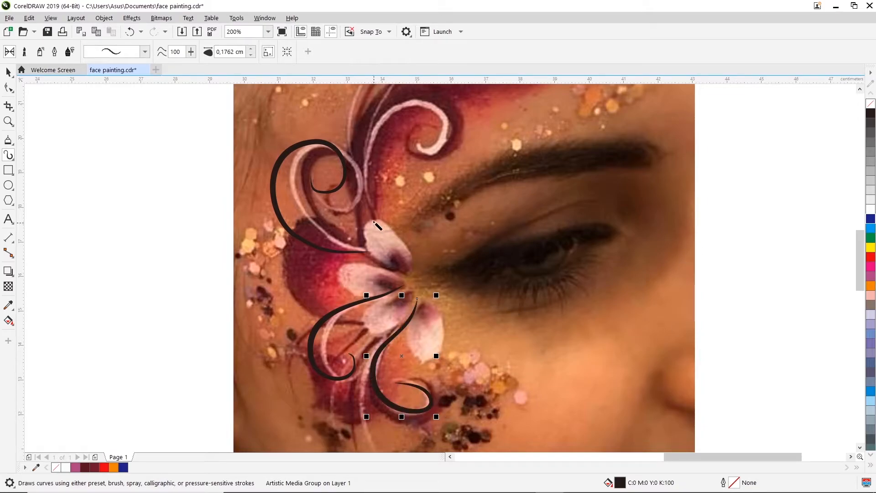
{"action": "mouse_move", "coordinate": [373, 221]}
{"action": "left_mouse_down"}
{"action": "mouse_move", "coordinate": [363, 161]}
{"action": "mouse_move", "coordinate": [383, 121]}
{"action": "mouse_move", "coordinate": [413, 108]}
{"action": "mouse_move", "coordinate": [427, 149]}
{"action": "mouse_move", "coordinate": [404, 153]}
{"action": "mouse_move", "coordinate": [397, 141]}
{"action": "left_mouse_up"}
- Draw a long curved tail stroke from the flower's centre down between the two lower curls, undoing the trial strokes around it
{"action": "left_click_drag", "start_coordinate": [865, 288], "coordinate": [865, 307]}
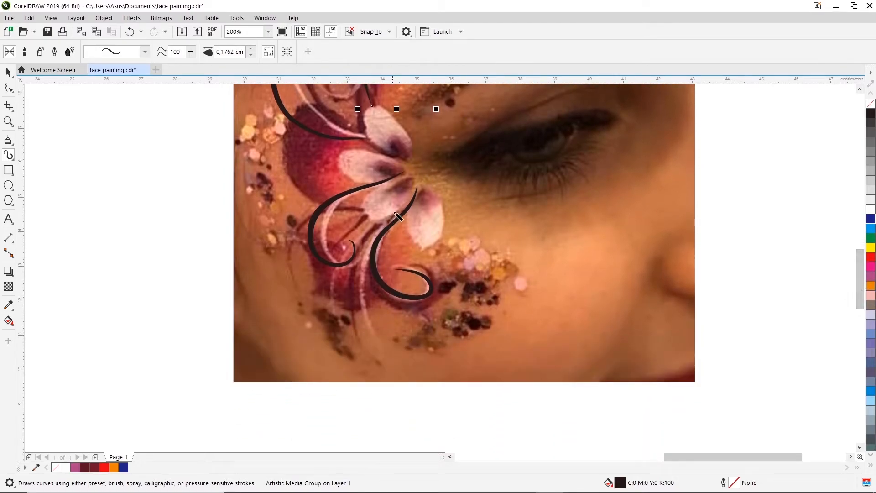
{"action": "mouse_move", "coordinate": [413, 195]}
{"action": "left_mouse_down"}
{"action": "mouse_move", "coordinate": [367, 242]}
{"action": "mouse_move", "coordinate": [353, 272]}
{"action": "mouse_move", "coordinate": [349, 327]}
{"action": "mouse_move", "coordinate": [361, 355]}
{"action": "left_mouse_up"}
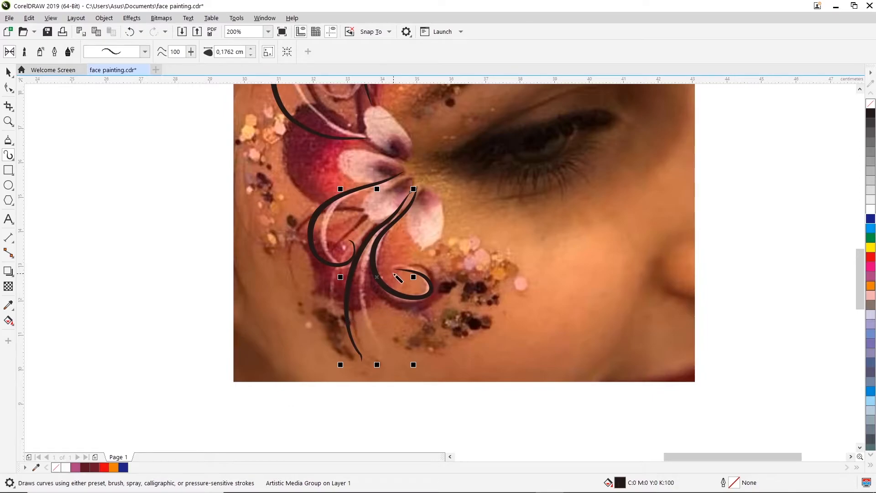
{"action": "key", "text": "ctrl+z"}
{"action": "mouse_move", "coordinate": [412, 185]}
{"action": "left_mouse_down"}
{"action": "mouse_move", "coordinate": [354, 286]}
{"action": "mouse_move", "coordinate": [349, 307]}
{"action": "mouse_move", "coordinate": [364, 348]}
{"action": "left_mouse_up"}
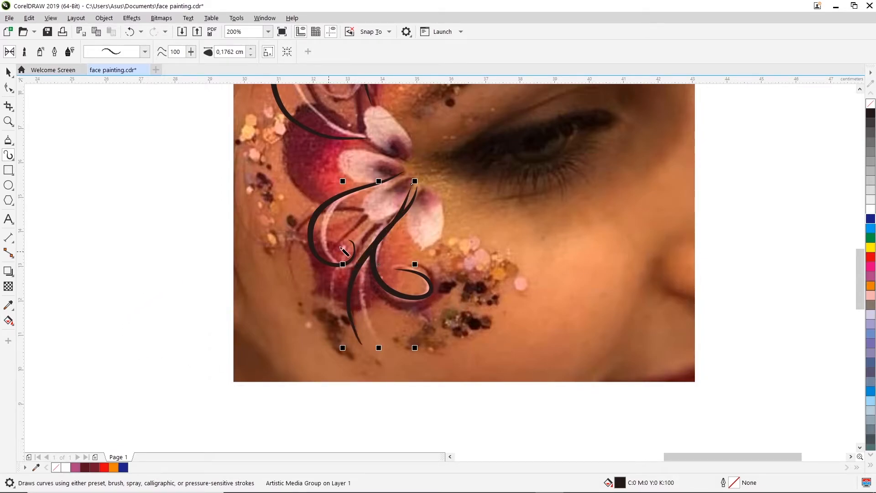
{"action": "key", "text": "ctrl+z"}
{"action": "mouse_move", "coordinate": [411, 188]}
{"action": "left_mouse_down"}
{"action": "mouse_move", "coordinate": [358, 262]}
{"action": "mouse_move", "coordinate": [358, 297]}
{"action": "mouse_move", "coordinate": [378, 346]}
{"action": "left_mouse_up"}
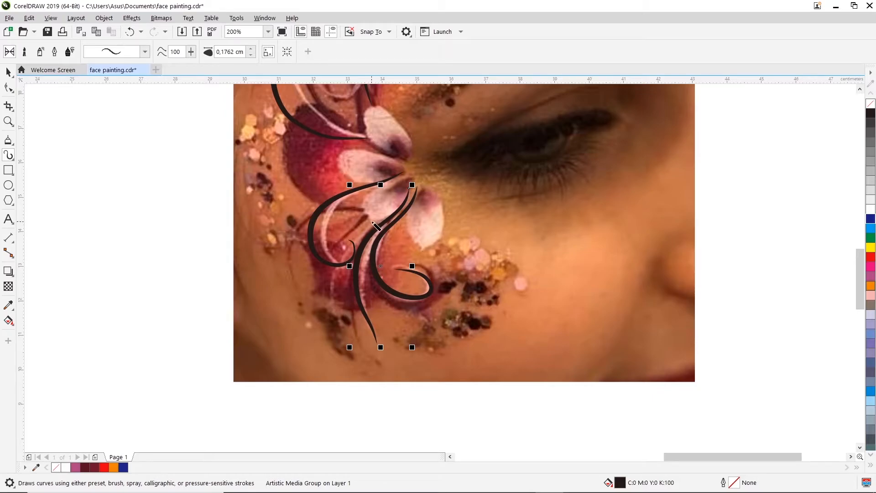
{"action": "left_click_drag", "start_coordinate": [372, 223], "coordinate": [332, 331]}
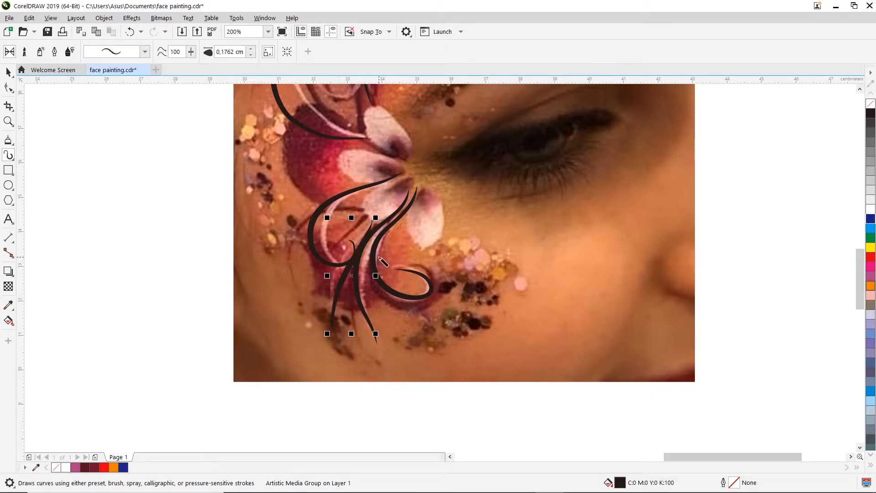
{"action": "key", "text": "ctrl+z"}
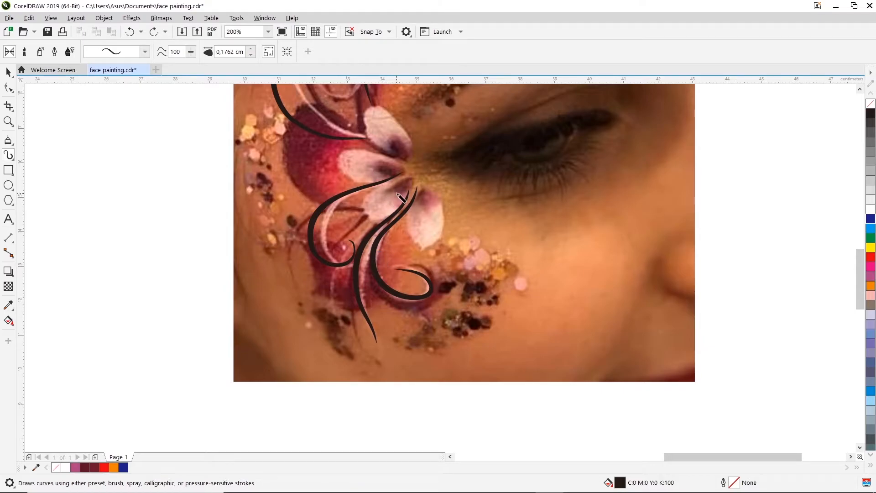
- Set the stroke width to 0.1362 cm and draw a flaring stroke about 4.7 cm tall upward from beside the upper curl
{"action": "left_click_drag", "start_coordinate": [860, 256], "coordinate": [861, 239]}
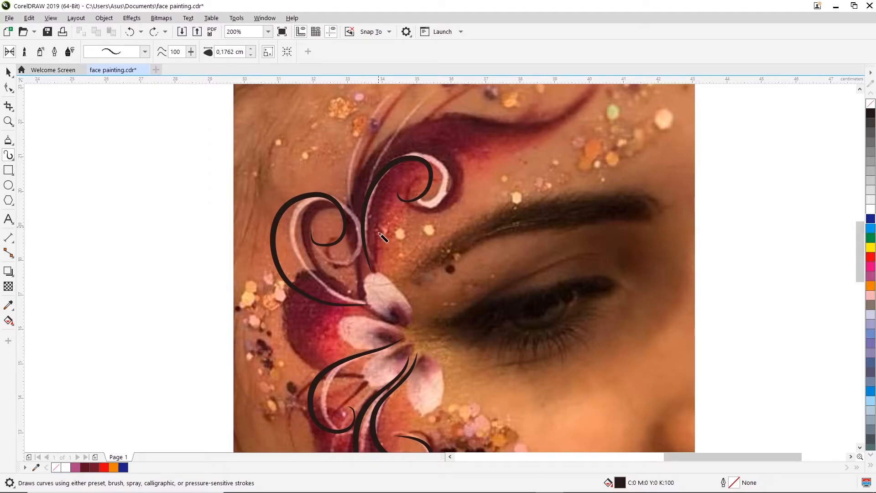
{"action": "left_click", "coordinate": [859, 89]}
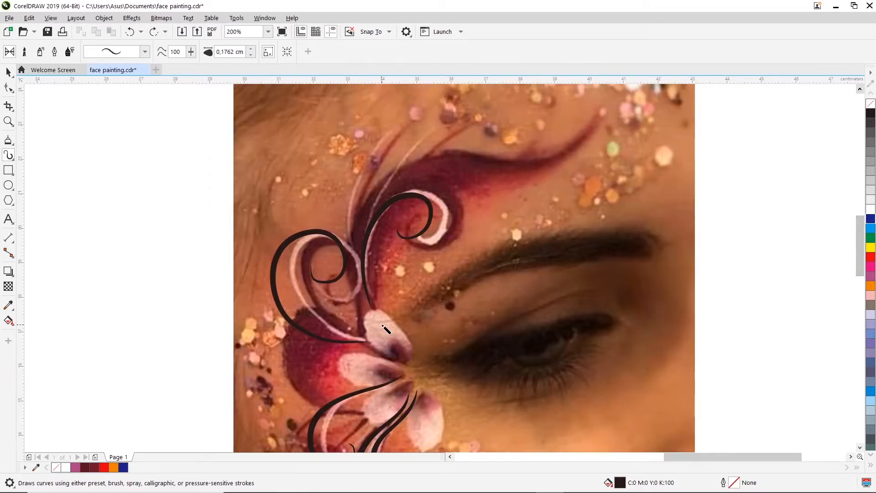
{"action": "left_click", "coordinate": [252, 55]}
{"action": "mouse_move", "coordinate": [362, 243]}
{"action": "left_mouse_down"}
{"action": "mouse_move", "coordinate": [370, 210]}
{"action": "mouse_move", "coordinate": [416, 146]}
{"action": "mouse_move", "coordinate": [448, 122]}
{"action": "left_mouse_up"}
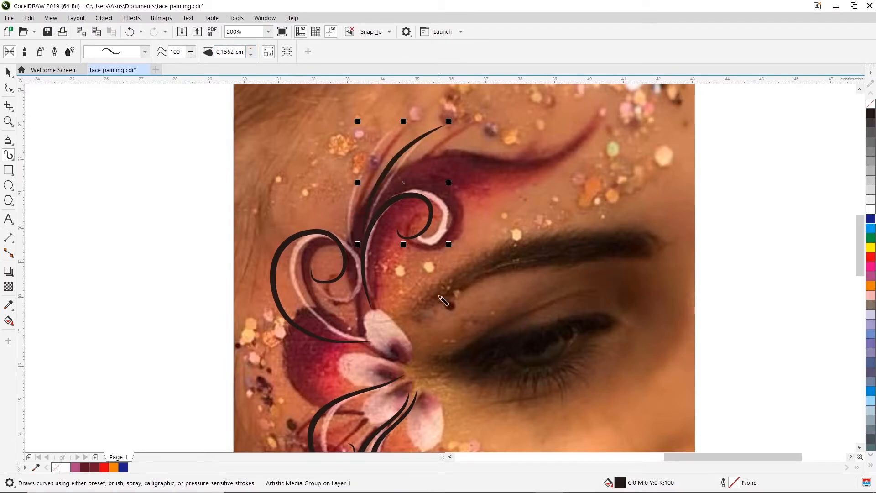
{"action": "key", "text": "ctrl+z"}
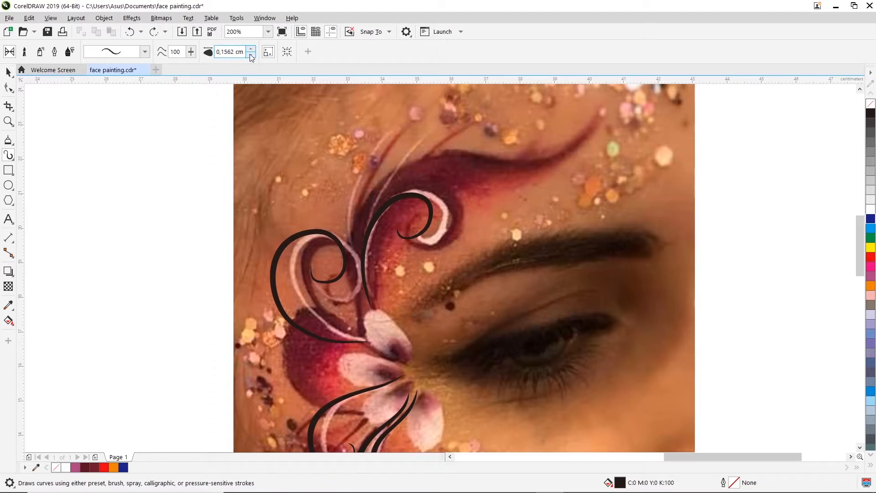
{"action": "mouse_move", "coordinate": [365, 270]}
{"action": "left_mouse_down"}
{"action": "mouse_move", "coordinate": [362, 227]}
{"action": "mouse_move", "coordinate": [409, 126]}
{"action": "mouse_move", "coordinate": [437, 104]}
{"action": "left_mouse_up"}
- Try several shorter strokes between the upper left curl and the long upper flare, undoing each one
{"action": "mouse_move", "coordinate": [352, 256]}
{"action": "left_mouse_down"}
{"action": "mouse_move", "coordinate": [351, 206]}
{"action": "mouse_move", "coordinate": [390, 139]}
{"action": "left_mouse_up"}
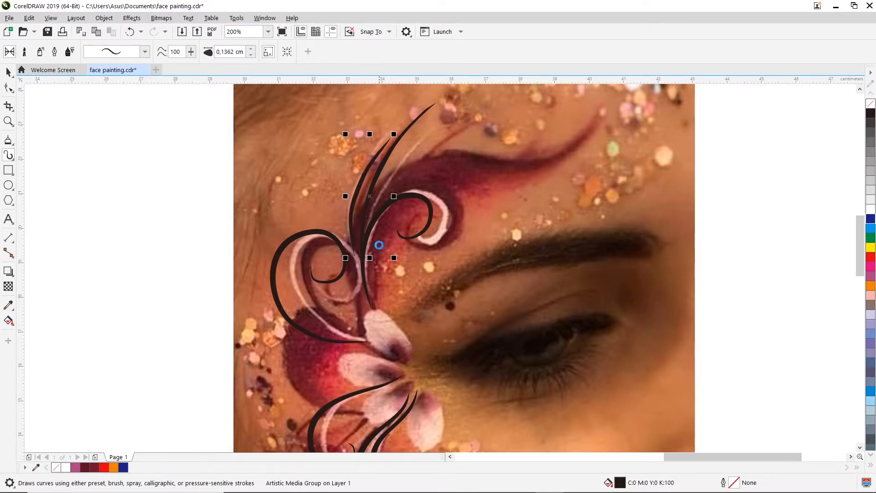
{"action": "key", "text": "ctrl+z"}
{"action": "mouse_move", "coordinate": [355, 247]}
{"action": "left_mouse_down"}
{"action": "mouse_move", "coordinate": [352, 166]}
{"action": "mouse_move", "coordinate": [367, 137]}
{"action": "left_mouse_up"}
{"action": "key", "text": "ctrl+z"}
{"action": "mouse_move", "coordinate": [359, 253]}
{"action": "left_mouse_down"}
{"action": "mouse_move", "coordinate": [358, 184]}
{"action": "mouse_move", "coordinate": [382, 149]}
{"action": "left_mouse_up"}
{"action": "key", "text": "ctrl+z"}
{"action": "key", "text": "ctrl+z"}
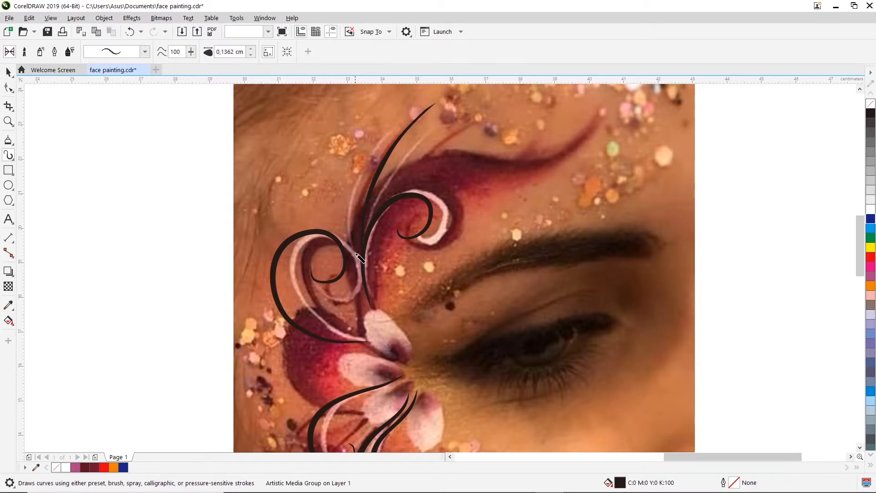
{"action": "left_click_drag", "start_coordinate": [358, 250], "coordinate": [384, 154]}
{"action": "key", "text": "ctrl+z"}
{"action": "mouse_move", "coordinate": [352, 248]}
{"action": "left_mouse_down"}
{"action": "mouse_move", "coordinate": [346, 225]}
{"action": "mouse_move", "coordinate": [365, 153]}
{"action": "left_mouse_up"}
{"action": "key", "text": "ctrl+z"}
{"action": "left_click_drag", "start_coordinate": [354, 247], "coordinate": [358, 157]}
{"action": "key", "text": "ctrl+z"}
{"action": "mouse_move", "coordinate": [354, 248]}
{"action": "left_mouse_down"}
{"action": "mouse_move", "coordinate": [351, 182]}
{"action": "mouse_move", "coordinate": [364, 148]}
{"action": "mouse_move", "coordinate": [373, 157]}
{"action": "mouse_move", "coordinate": [351, 200]}
{"action": "mouse_move", "coordinate": [354, 174]}
{"action": "left_mouse_up"}
{"action": "key", "text": "ctrl+z"}
{"action": "key", "text": "ctrl+z"}
{"action": "key", "text": "ctrl+z"}
{"action": "key", "text": "ctrl+z"}
{"action": "left_click_drag", "start_coordinate": [363, 156], "coordinate": [362, 147]}
{"action": "key", "text": "ctrl+z"}
{"action": "mouse_move", "coordinate": [354, 237]}
{"action": "left_mouse_down"}
{"action": "mouse_move", "coordinate": [380, 166]}
{"action": "mouse_move", "coordinate": [351, 198]}
{"action": "mouse_move", "coordinate": [363, 151]}
{"action": "left_mouse_up"}
{"action": "key", "text": "ctrl+z"}
{"action": "key", "text": "ctrl+z"}
{"action": "left_click_drag", "start_coordinate": [348, 244], "coordinate": [374, 152]}
{"action": "key", "text": "ctrl+z"}
{"action": "mouse_move", "coordinate": [356, 244]}
{"action": "left_mouse_down"}
{"action": "mouse_move", "coordinate": [352, 216]}
{"action": "mouse_move", "coordinate": [379, 155]}
{"action": "left_mouse_up"}
{"action": "key", "text": "ctrl+z"}
{"action": "left_click_drag", "start_coordinate": [349, 233], "coordinate": [363, 157]}
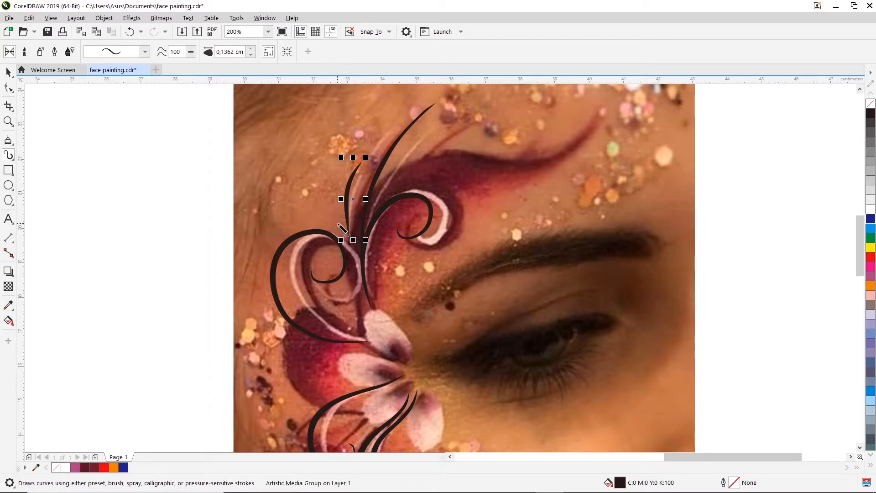
{"action": "key", "text": "ctrl+z"}
- Draw a shorter curved stroke about 2.3 cm tall just left of the long upper flare and deselect it
{"action": "left_click_drag", "start_coordinate": [351, 237], "coordinate": [374, 153]}
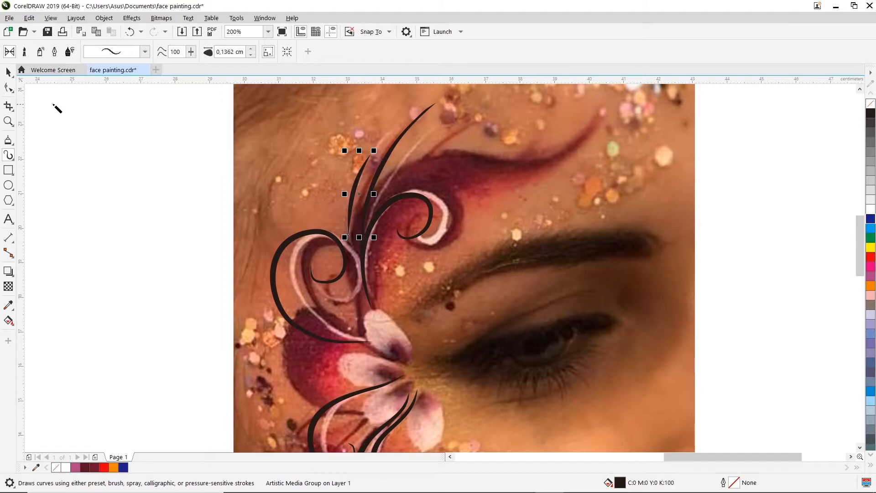
{"action": "left_click", "coordinate": [9, 73]}
{"action": "left_click", "coordinate": [196, 180]}
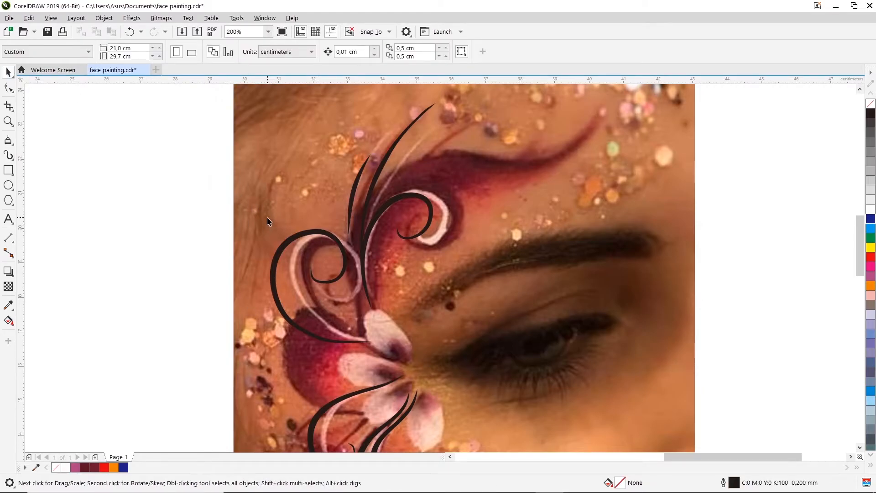
- Fill the curl nearest the eyebrow and the two flaring strokes above it with white
{"action": "scroll", "coordinate": [268, 221], "scroll_direction": "down", "scroll_amount": 2}
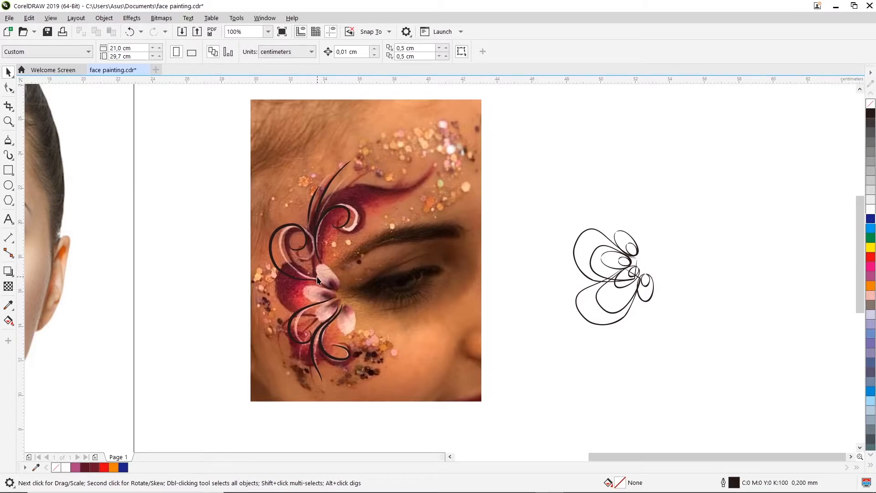
{"action": "scroll", "coordinate": [315, 266], "scroll_direction": "up", "scroll_amount": 2}
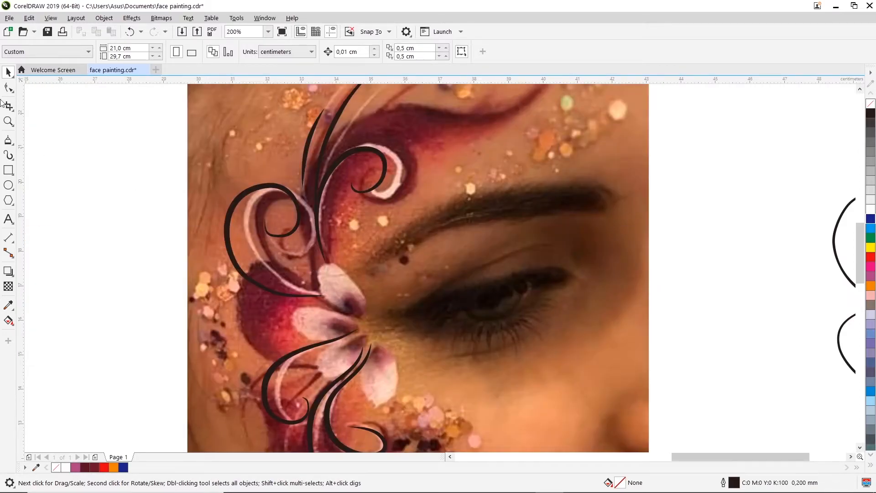
{"action": "left_click", "coordinate": [346, 160]}
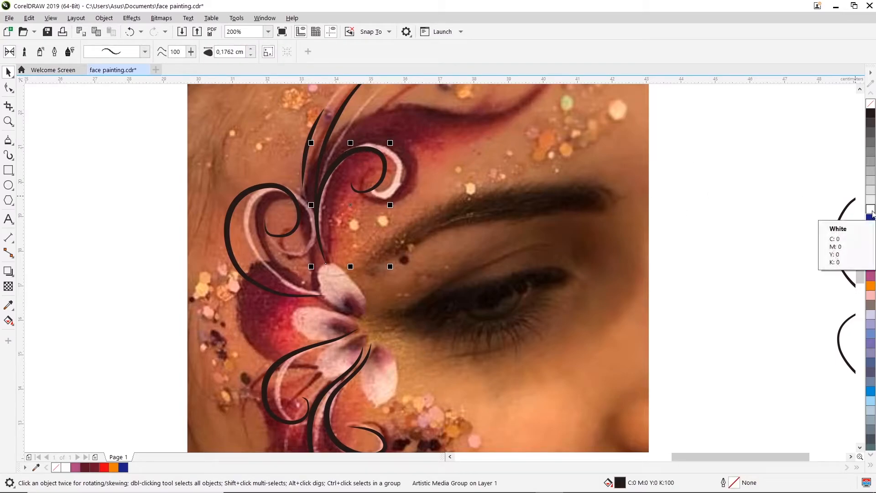
{"action": "left_click", "coordinate": [870, 210]}
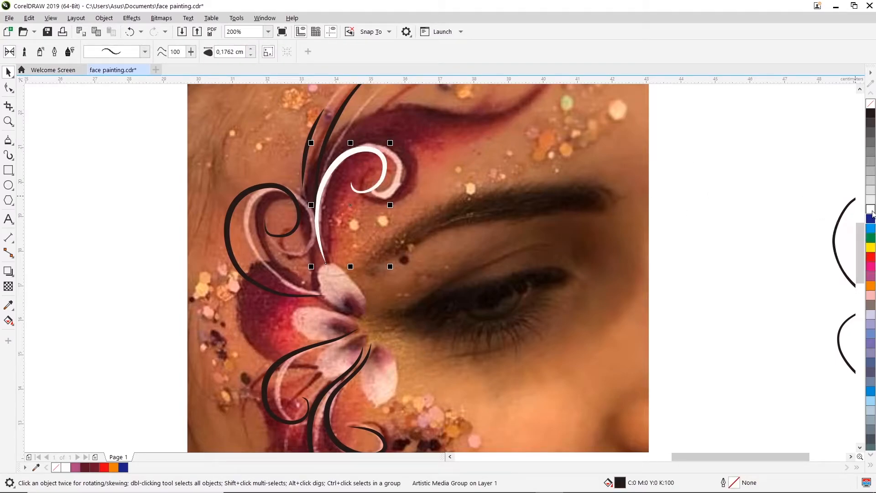
{"action": "left_click", "coordinate": [328, 133], "text": "ctrl"}
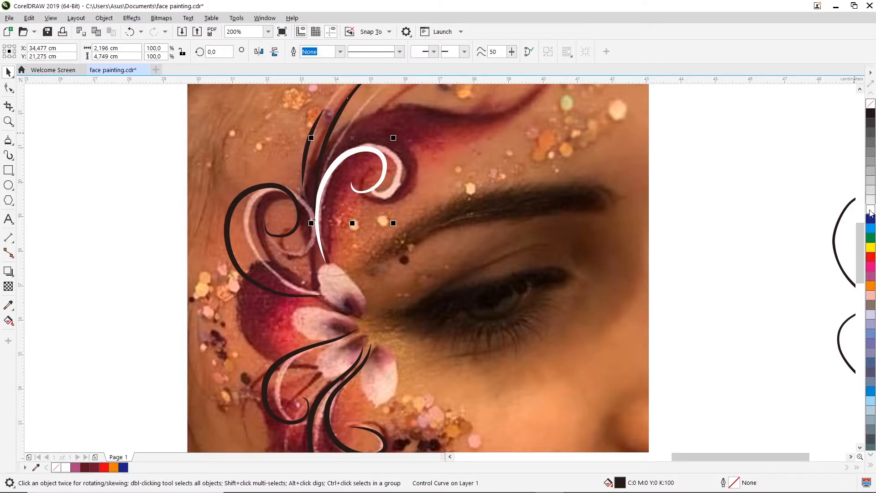
{"action": "left_click", "coordinate": [870, 209]}
{"action": "left_click", "coordinate": [318, 128], "text": "ctrl"}
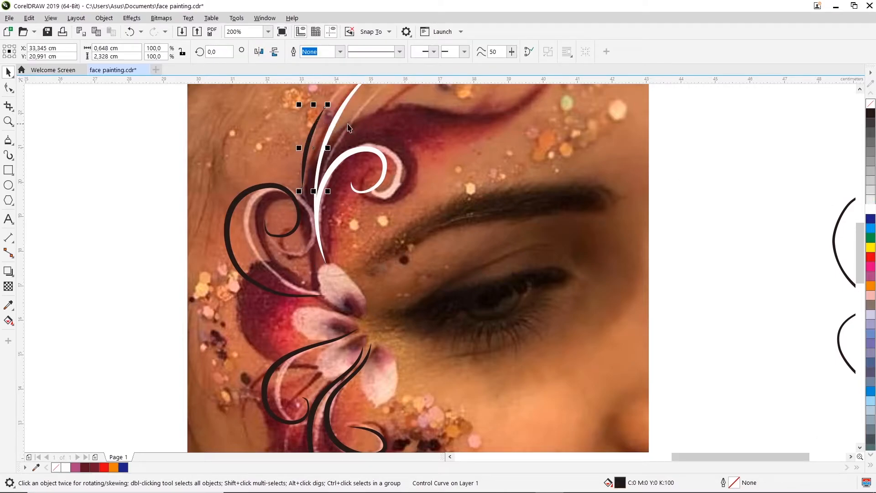
{"action": "left_click", "coordinate": [871, 210]}
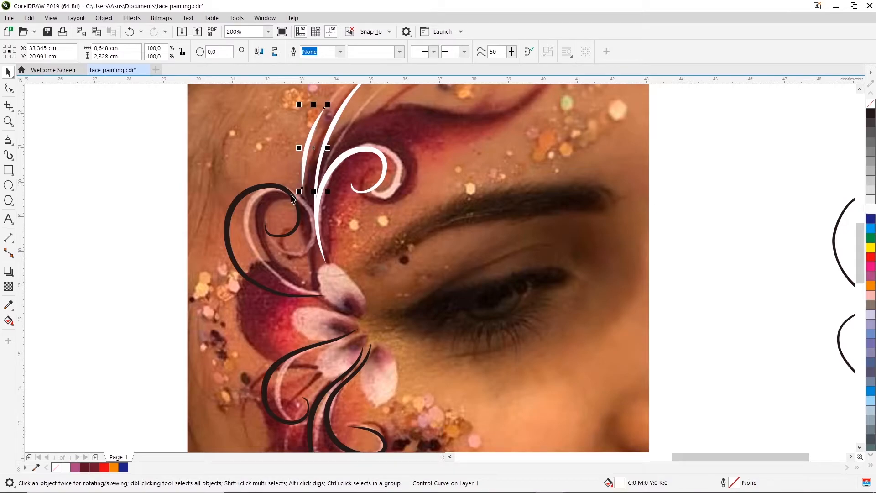
- Fill the large upper left curl and the lower left curl with white
{"action": "left_click", "coordinate": [263, 188], "text": "ctrl"}
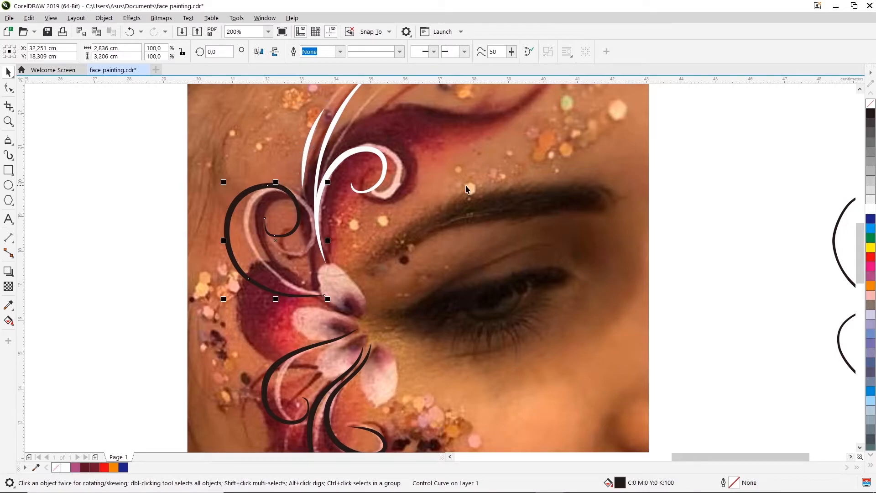
{"action": "left_click", "coordinate": [871, 209]}
{"action": "left_click", "coordinate": [295, 354], "text": "ctrl"}
{"action": "scroll", "coordinate": [860, 284], "scroll_direction": "down", "scroll_amount": 3}
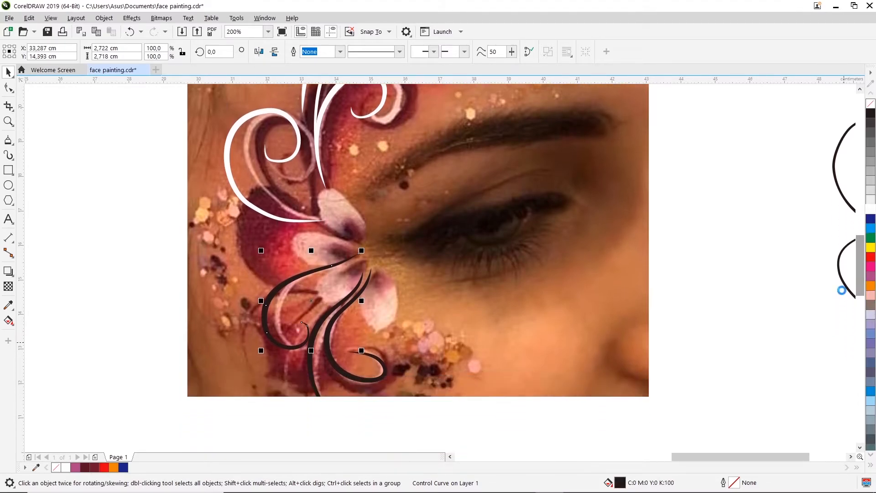
{"action": "left_click", "coordinate": [869, 213]}
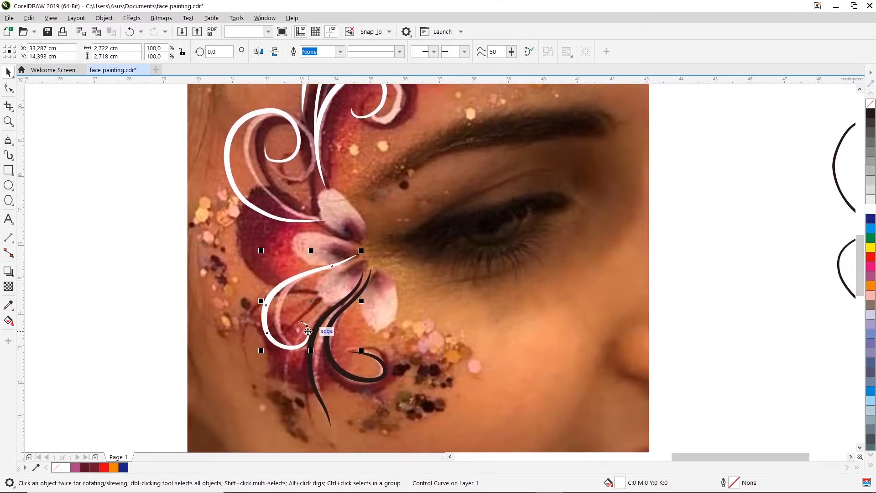
- Fill the long lower flare and the lower right curl beneath the petals with white
{"action": "left_click", "coordinate": [323, 330], "text": "ctrl"}
{"action": "left_click", "coordinate": [870, 211]}
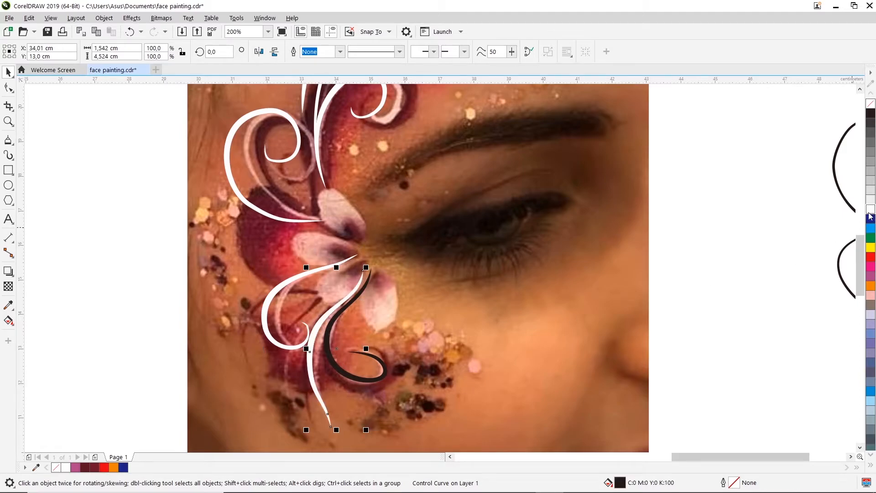
{"action": "left_click", "coordinate": [337, 368], "text": "ctrl"}
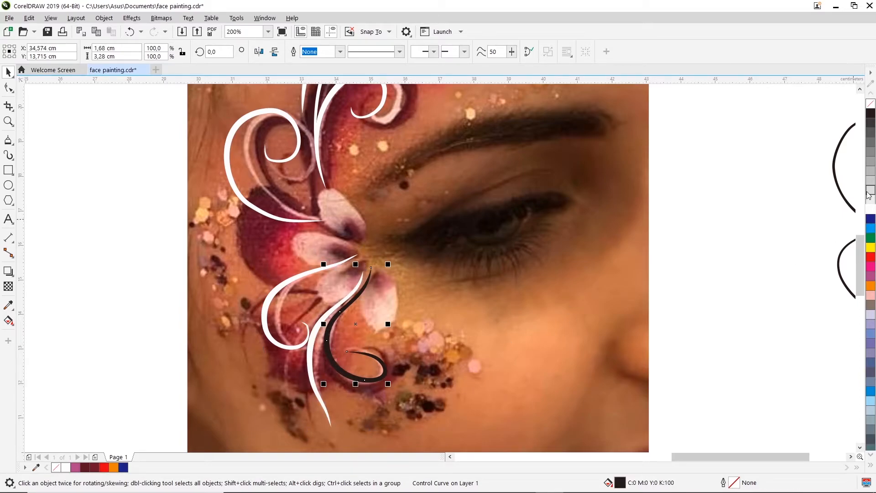
{"action": "left_click", "coordinate": [869, 211]}
{"action": "scroll", "coordinate": [401, 236], "scroll_direction": "down", "scroll_amount": 2}
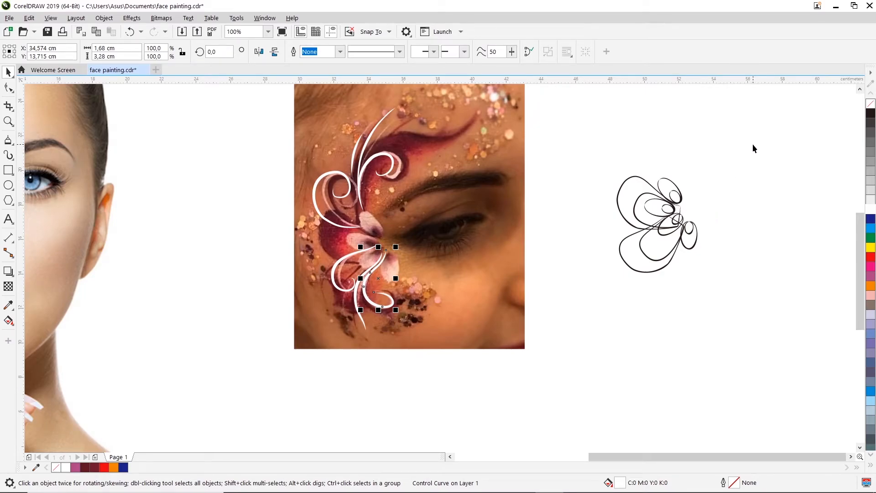
- Undo the white fills and all the Artistic Media strokes drawn over the photo, then deselect the filled flower
{"action": "key", "text": "ctrl+z"}
{"action": "key", "text": "ctrl+z"}
{"action": "key", "text": "ctrl+z"}
{"action": "key", "text": "ctrl+z"}
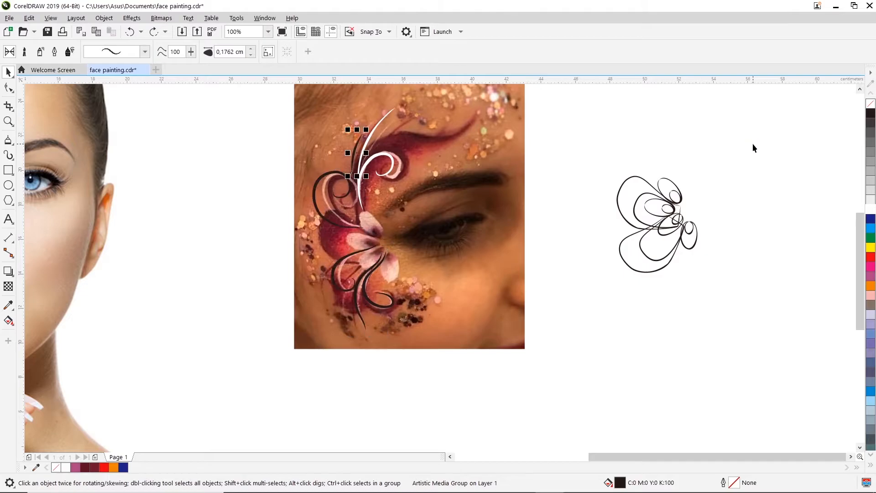
{"action": "key", "text": "ctrl+shift+z"}
{"action": "key", "text": "ctrl+shift+z"}
{"action": "key", "text": "ctrl+shift+z"}
{"action": "key", "text": "ctrl+shift+z"}
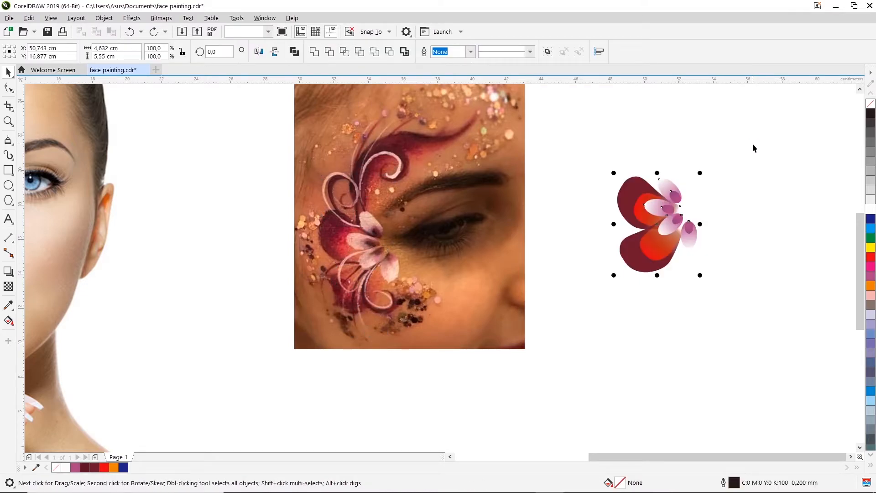
{"action": "left_click", "coordinate": [584, 160]}
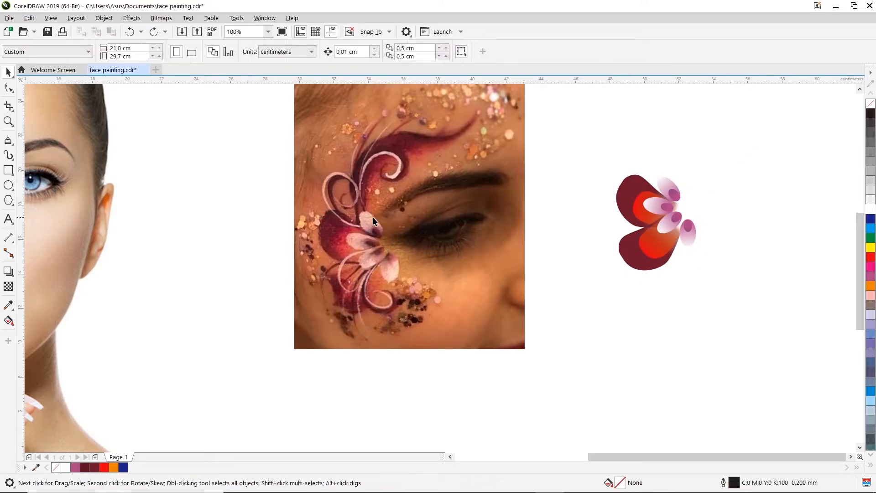
- Move the filled flower group slightly closer to the reference photo, to about X 49.886 cm, Y 16.491 cm
{"action": "scroll", "coordinate": [349, 196], "scroll_direction": "up", "scroll_amount": 1}
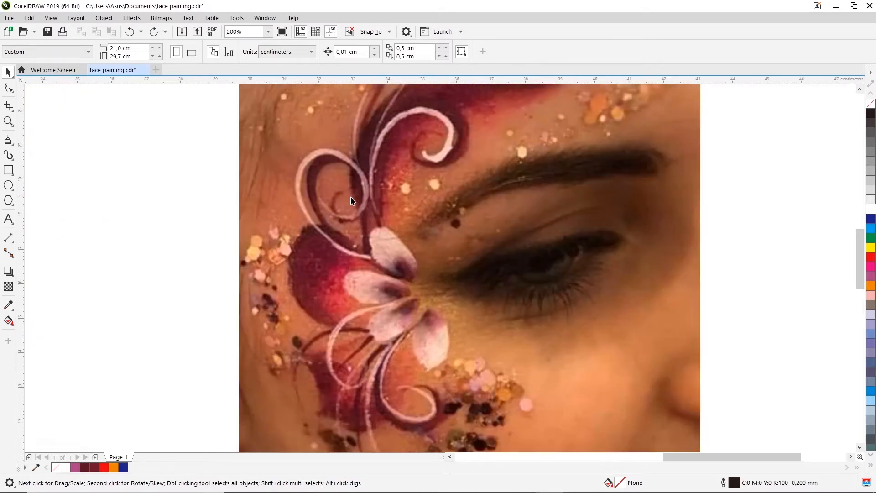
{"action": "scroll", "coordinate": [356, 202], "scroll_direction": "down", "scroll_amount": 1}
{"action": "left_click_drag", "start_coordinate": [705, 289], "coordinate": [705, 289]}
{"action": "left_click_drag", "start_coordinate": [668, 221], "coordinate": [629, 230]}
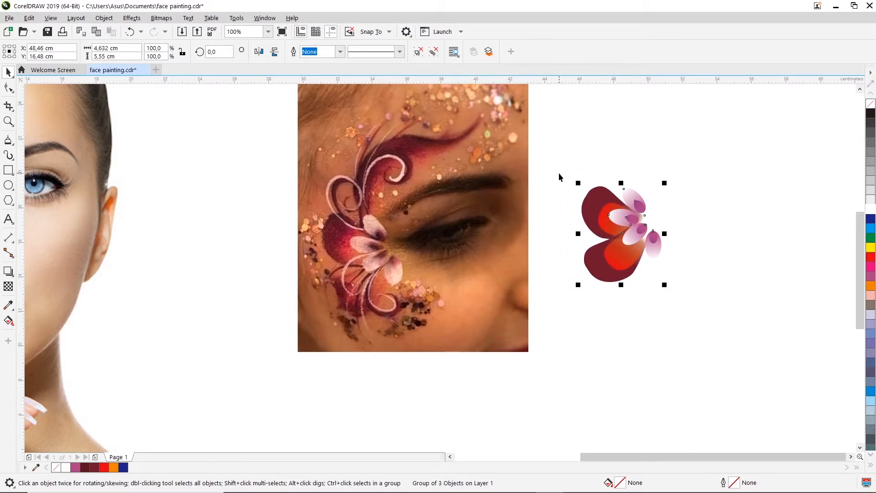
{"action": "left_click_drag", "start_coordinate": [560, 166], "coordinate": [688, 303]}
{"action": "left_click_drag", "start_coordinate": [625, 232], "coordinate": [646, 235]}
{"action": "scroll", "coordinate": [440, 230], "scroll_direction": "up", "scroll_amount": 2}
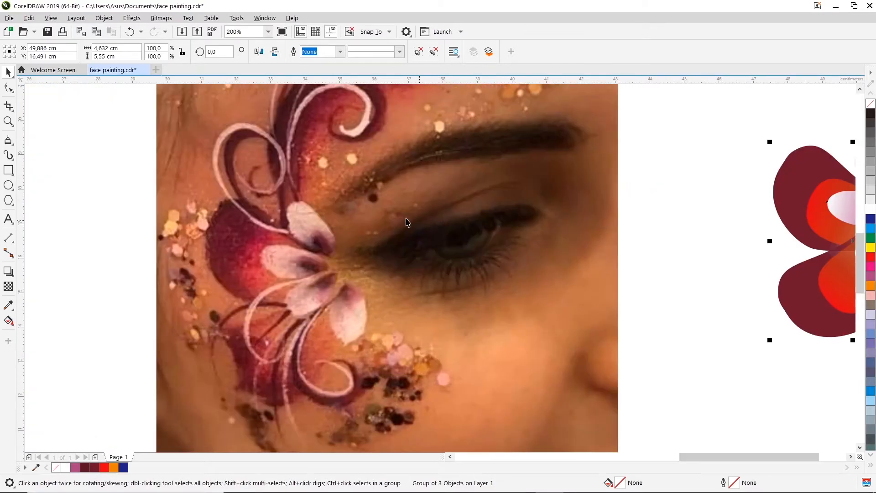
{"action": "scroll", "coordinate": [420, 225], "scroll_direction": "down", "scroll_amount": 2}
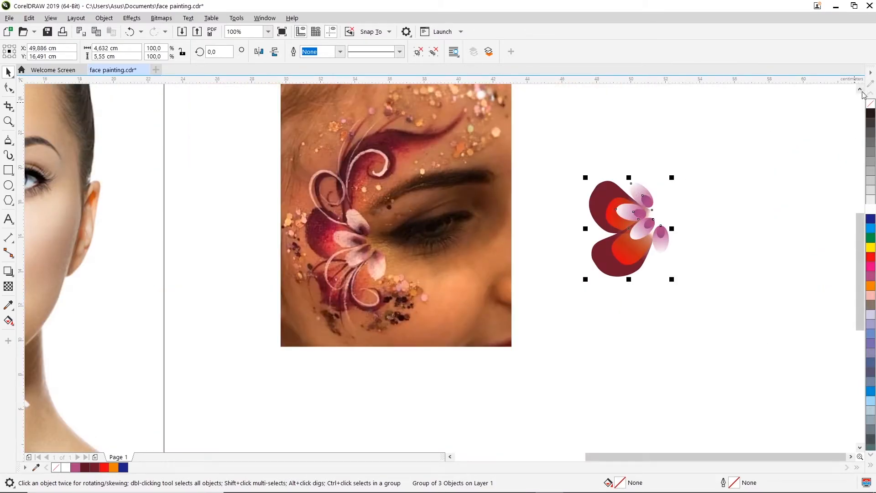
{"action": "scroll", "coordinate": [863, 94], "scroll_direction": "up", "scroll_amount": 2}
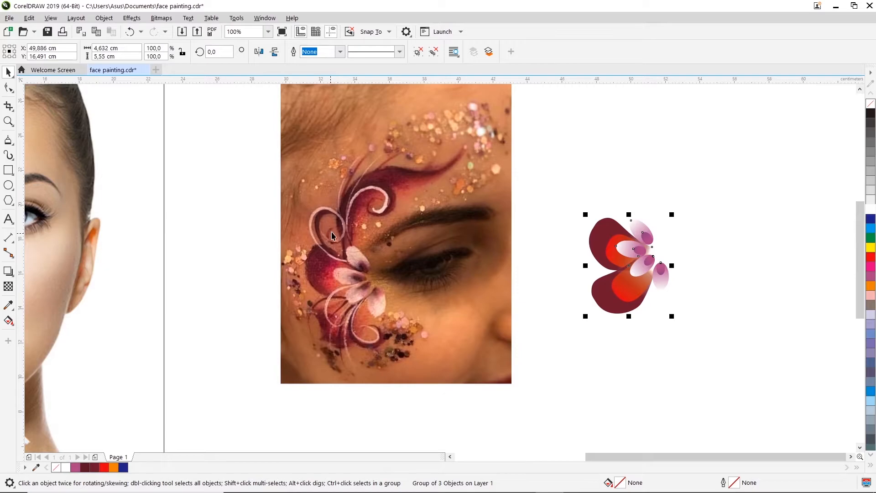
- Set Artistic Media to the preset stroke that tapers at both ends, ready to trace the photo's curls
{"action": "left_click", "coordinate": [8, 121]}
{"action": "left_click_drag", "start_coordinate": [256, 130], "coordinate": [438, 371]}
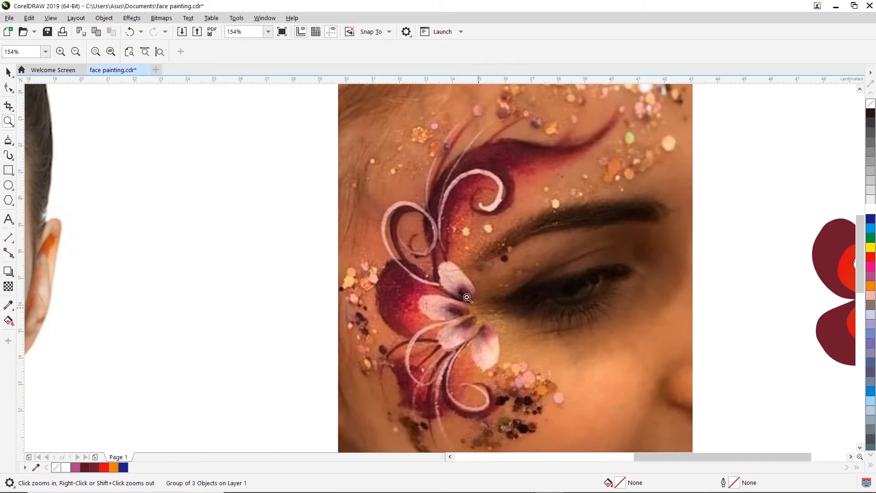
{"action": "left_click_drag", "start_coordinate": [337, 136], "coordinate": [560, 439]}
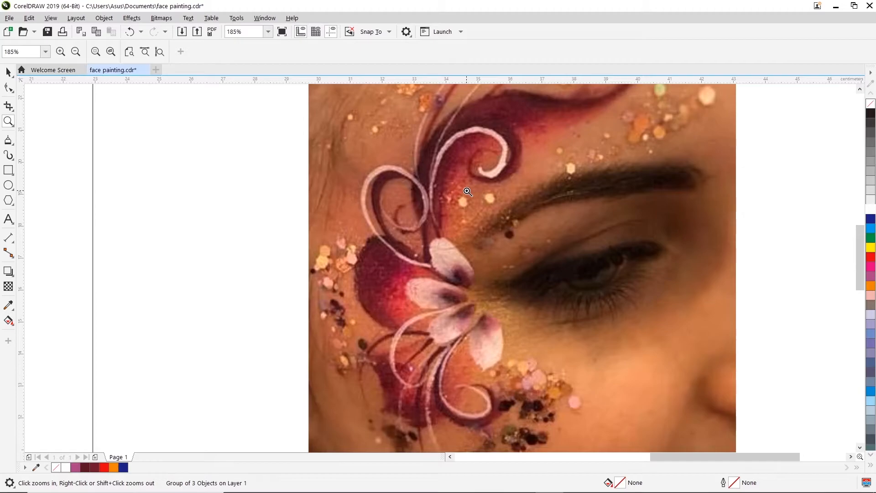
{"action": "left_click", "coordinate": [8, 72]}
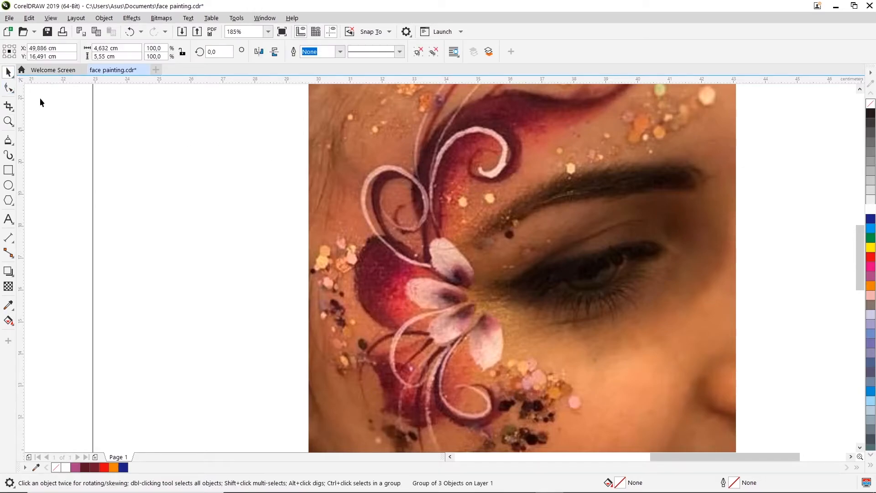
{"action": "left_click", "coordinate": [8, 155]}
{"action": "left_click", "coordinate": [145, 52]}
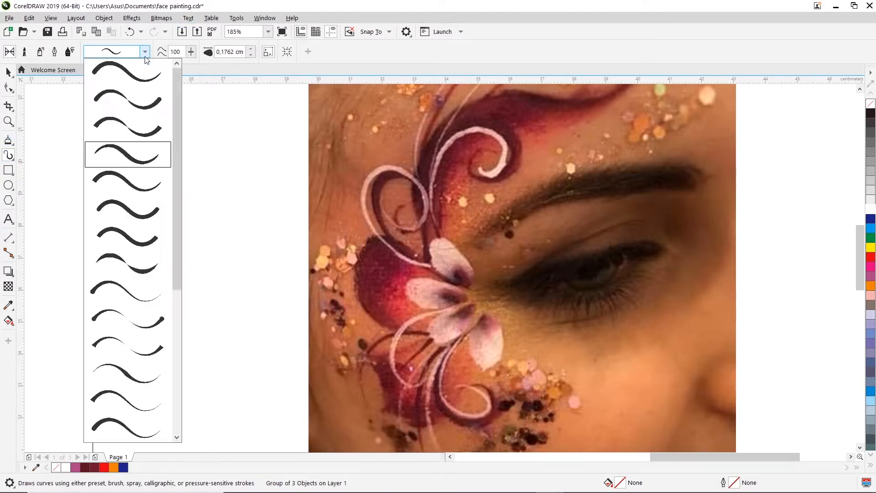
{"action": "left_click", "coordinate": [117, 157]}
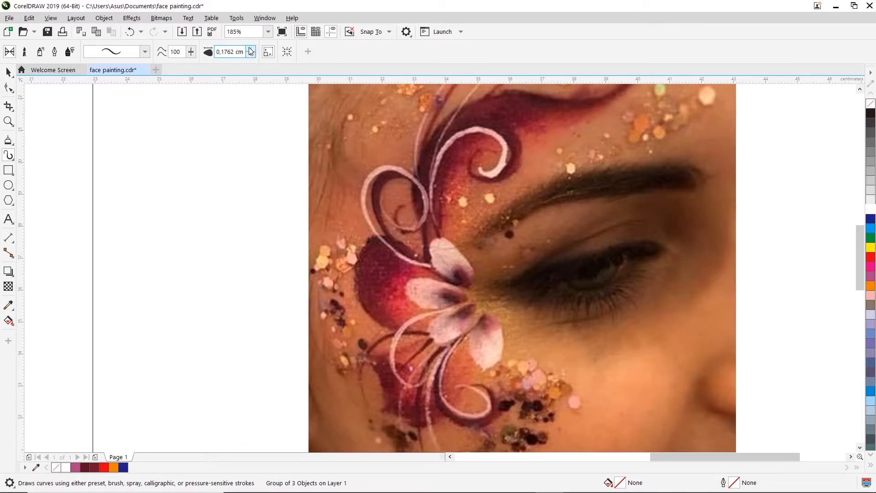
- Try a stroke along the upper left curl, undo it and set the stroke width to 0.1962 cm
{"action": "mouse_move", "coordinate": [434, 272]}
{"action": "left_mouse_down"}
{"action": "mouse_move", "coordinate": [355, 229]}
{"action": "mouse_move", "coordinate": [355, 172]}
{"action": "mouse_move", "coordinate": [409, 177]}
{"action": "mouse_move", "coordinate": [424, 214]}
{"action": "mouse_move", "coordinate": [383, 227]}
{"action": "mouse_move", "coordinate": [366, 206]}
{"action": "left_mouse_up"}
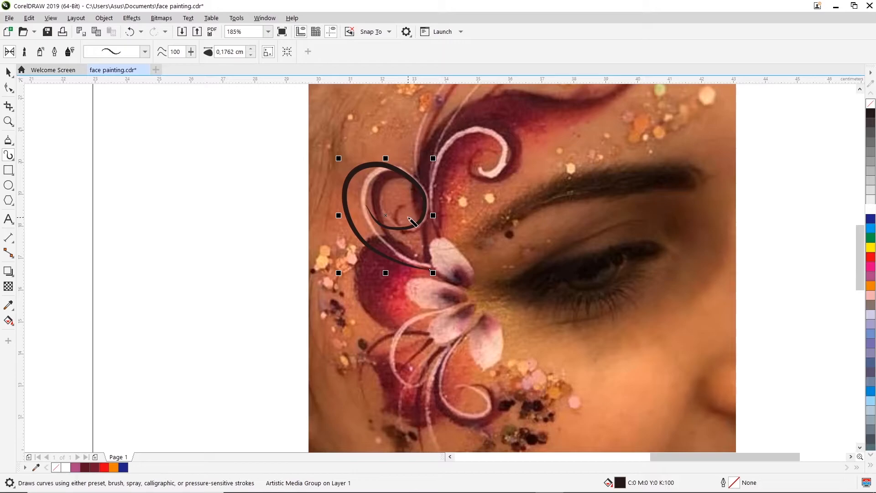
{"action": "key", "text": "ctrl+z"}
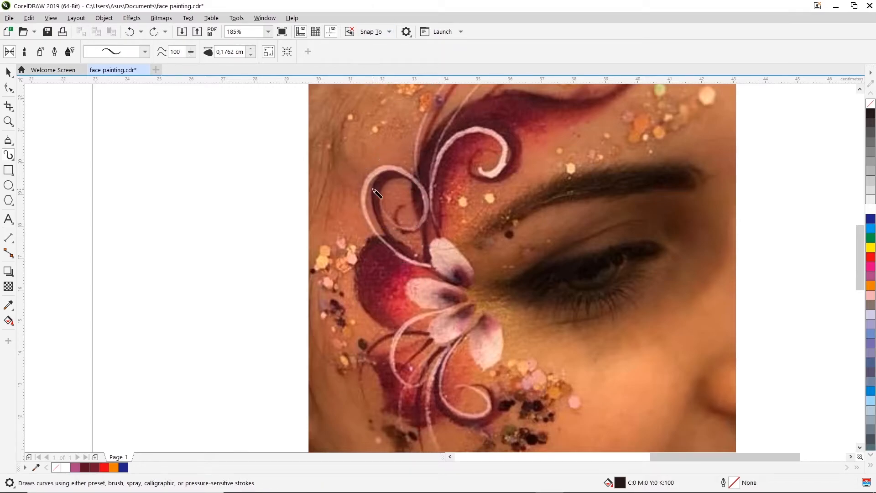
{"action": "left_click", "coordinate": [250, 49]}
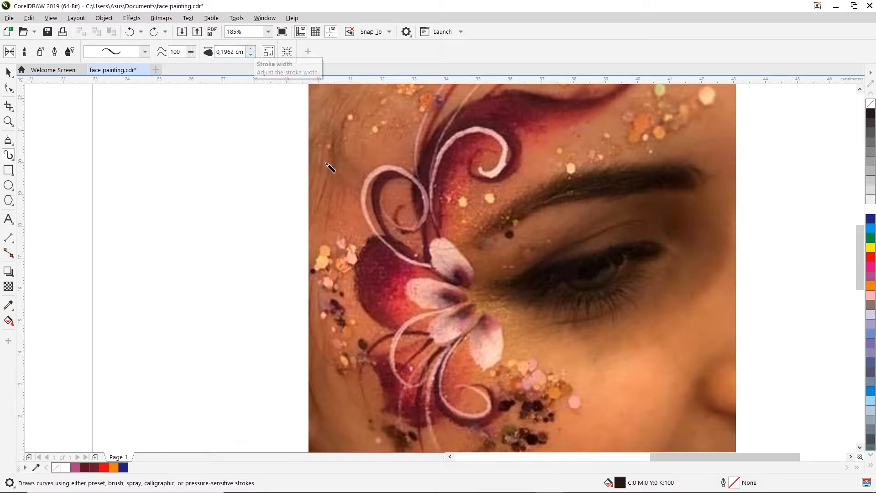
- Try several strokes along the photo's upper left curl, starting at the top petal and undoing each one
{"action": "mouse_move", "coordinate": [444, 276]}
{"action": "left_mouse_down"}
{"action": "mouse_move", "coordinate": [399, 257]}
{"action": "mouse_move", "coordinate": [364, 218]}
{"action": "mouse_move", "coordinate": [364, 173]}
{"action": "mouse_move", "coordinate": [398, 166]}
{"action": "mouse_move", "coordinate": [427, 192]}
{"action": "mouse_move", "coordinate": [424, 216]}
{"action": "mouse_move", "coordinate": [396, 218]}
{"action": "left_mouse_up"}
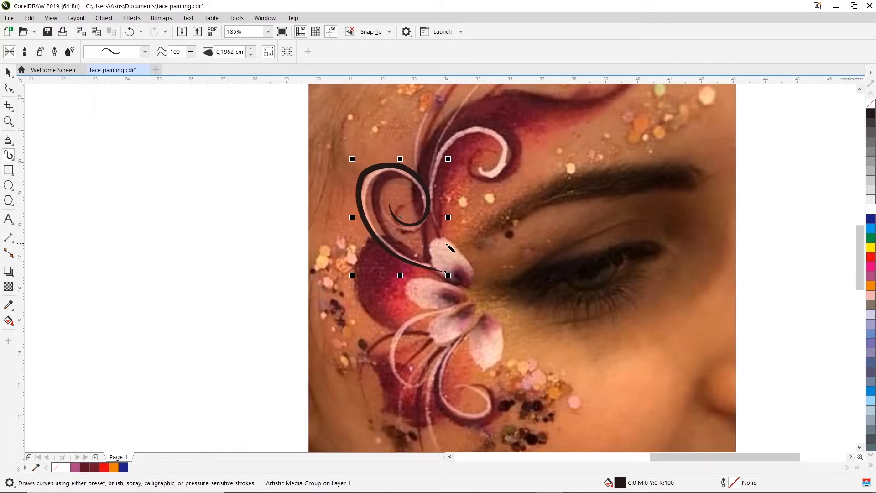
{"action": "key", "text": "ctrl+z"}
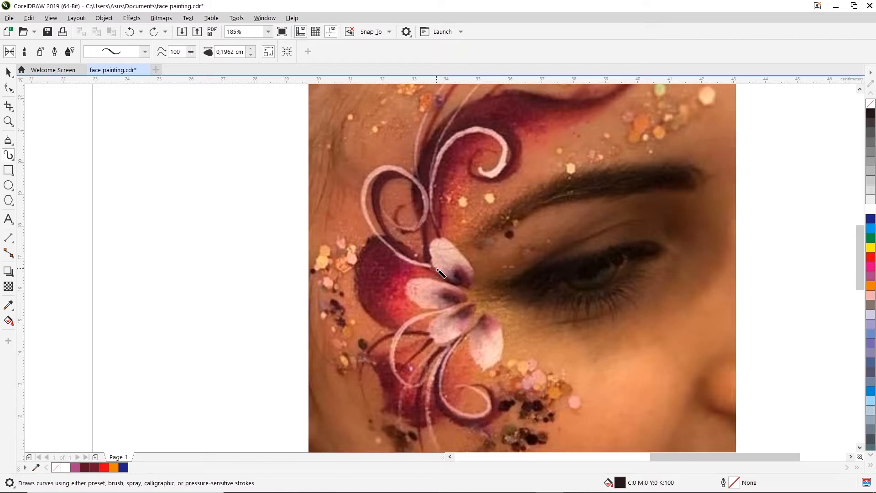
{"action": "mouse_move", "coordinate": [432, 268]}
{"action": "left_mouse_down"}
{"action": "mouse_move", "coordinate": [392, 251]}
{"action": "mouse_move", "coordinate": [372, 223]}
{"action": "mouse_move", "coordinate": [369, 185]}
{"action": "mouse_move", "coordinate": [398, 167]}
{"action": "mouse_move", "coordinate": [418, 182]}
{"action": "mouse_move", "coordinate": [423, 202]}
{"action": "mouse_move", "coordinate": [418, 214]}
{"action": "mouse_move", "coordinate": [392, 206]}
{"action": "left_mouse_up"}
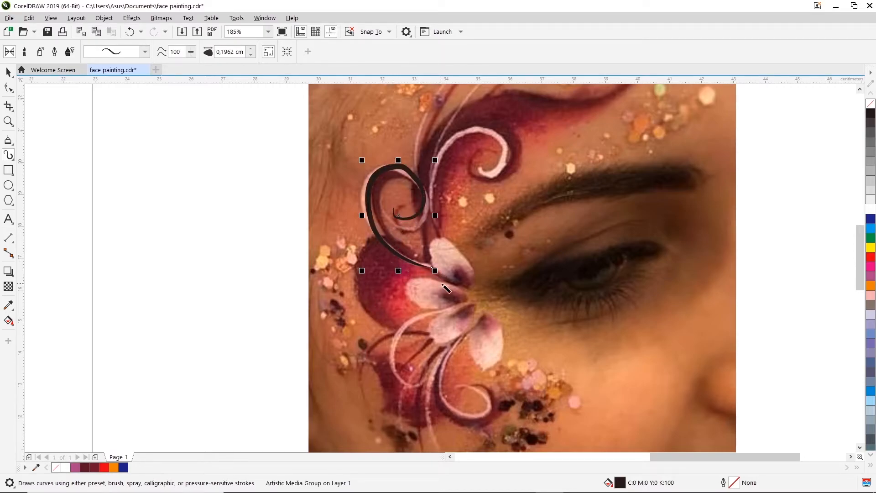
{"action": "key", "text": "ctrl+z"}
{"action": "mouse_move", "coordinate": [437, 270]}
{"action": "left_mouse_down"}
{"action": "mouse_move", "coordinate": [412, 264]}
{"action": "mouse_move", "coordinate": [363, 226]}
{"action": "mouse_move", "coordinate": [363, 168]}
{"action": "mouse_move", "coordinate": [411, 175]}
{"action": "mouse_move", "coordinate": [425, 213]}
{"action": "mouse_move", "coordinate": [404, 222]}
{"action": "mouse_move", "coordinate": [392, 206]}
{"action": "left_mouse_up"}
{"action": "key", "text": "ctrl+z"}
{"action": "mouse_move", "coordinate": [439, 273]}
{"action": "left_mouse_down"}
{"action": "mouse_move", "coordinate": [400, 258]}
{"action": "mouse_move", "coordinate": [368, 216]}
{"action": "mouse_move", "coordinate": [384, 167]}
{"action": "mouse_move", "coordinate": [414, 175]}
{"action": "mouse_move", "coordinate": [427, 197]}
{"action": "mouse_move", "coordinate": [422, 213]}
{"action": "mouse_move", "coordinate": [406, 219]}
{"action": "mouse_move", "coordinate": [393, 205]}
{"action": "left_mouse_up"}
{"action": "key", "text": "ctrl+z"}
{"action": "mouse_move", "coordinate": [441, 274]}
{"action": "left_mouse_down"}
{"action": "mouse_move", "coordinate": [400, 250]}
{"action": "mouse_move", "coordinate": [365, 210]}
{"action": "mouse_move", "coordinate": [369, 174]}
{"action": "mouse_move", "coordinate": [399, 170]}
{"action": "mouse_move", "coordinate": [426, 196]}
{"action": "mouse_move", "coordinate": [419, 224]}
{"action": "mouse_move", "coordinate": [398, 218]}
{"action": "left_mouse_up"}
{"action": "key", "text": "ctrl+z"}
{"action": "mouse_move", "coordinate": [432, 269]}
{"action": "left_mouse_down"}
{"action": "mouse_move", "coordinate": [380, 245]}
{"action": "mouse_move", "coordinate": [358, 200]}
{"action": "mouse_move", "coordinate": [379, 172]}
{"action": "mouse_move", "coordinate": [410, 180]}
{"action": "mouse_move", "coordinate": [420, 205]}
{"action": "mouse_move", "coordinate": [397, 215]}
{"action": "left_mouse_up"}
{"action": "key", "text": "ctrl+z"}
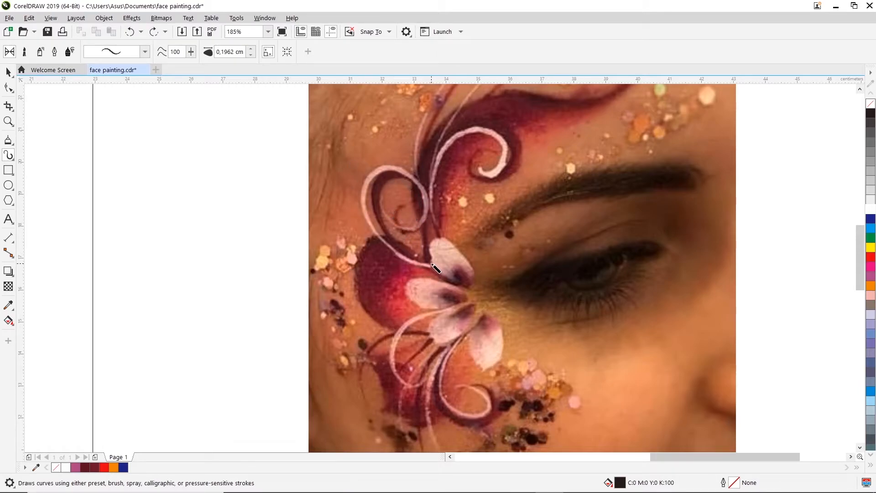
- Draw the upper left curl from the top petal with its end spiralling inward, undoing the trial strokes
{"action": "mouse_move", "coordinate": [429, 266]}
{"action": "left_mouse_down"}
{"action": "mouse_move", "coordinate": [389, 239]}
{"action": "mouse_move", "coordinate": [367, 198]}
{"action": "mouse_move", "coordinate": [369, 167]}
{"action": "mouse_move", "coordinate": [384, 159]}
{"action": "mouse_move", "coordinate": [410, 179]}
{"action": "mouse_move", "coordinate": [416, 199]}
{"action": "mouse_move", "coordinate": [388, 212]}
{"action": "left_mouse_up"}
{"action": "key", "text": "ctrl+z"}
{"action": "mouse_move", "coordinate": [434, 268]}
{"action": "left_mouse_down"}
{"action": "mouse_move", "coordinate": [392, 251]}
{"action": "mouse_move", "coordinate": [363, 209]}
{"action": "mouse_move", "coordinate": [371, 169]}
{"action": "mouse_move", "coordinate": [401, 171]}
{"action": "mouse_move", "coordinate": [432, 203]}
{"action": "mouse_move", "coordinate": [419, 240]}
{"action": "left_mouse_up"}
{"action": "key", "text": "ctrl+z"}
{"action": "mouse_move", "coordinate": [434, 272]}
{"action": "left_mouse_down"}
{"action": "mouse_move", "coordinate": [367, 231]}
{"action": "mouse_move", "coordinate": [364, 172]}
{"action": "mouse_move", "coordinate": [413, 158]}
{"action": "mouse_move", "coordinate": [433, 195]}
{"action": "mouse_move", "coordinate": [429, 221]}
{"action": "mouse_move", "coordinate": [408, 225]}
{"action": "mouse_move", "coordinate": [393, 214]}
{"action": "left_mouse_up"}
{"action": "key", "text": "ctrl+z"}
{"action": "mouse_move", "coordinate": [434, 270]}
{"action": "left_mouse_down"}
{"action": "mouse_move", "coordinate": [379, 233]}
{"action": "mouse_move", "coordinate": [368, 194]}
{"action": "mouse_move", "coordinate": [384, 171]}
{"action": "mouse_move", "coordinate": [411, 181]}
{"action": "mouse_move", "coordinate": [428, 210]}
{"action": "mouse_move", "coordinate": [418, 225]}
{"action": "mouse_move", "coordinate": [396, 215]}
{"action": "left_mouse_up"}
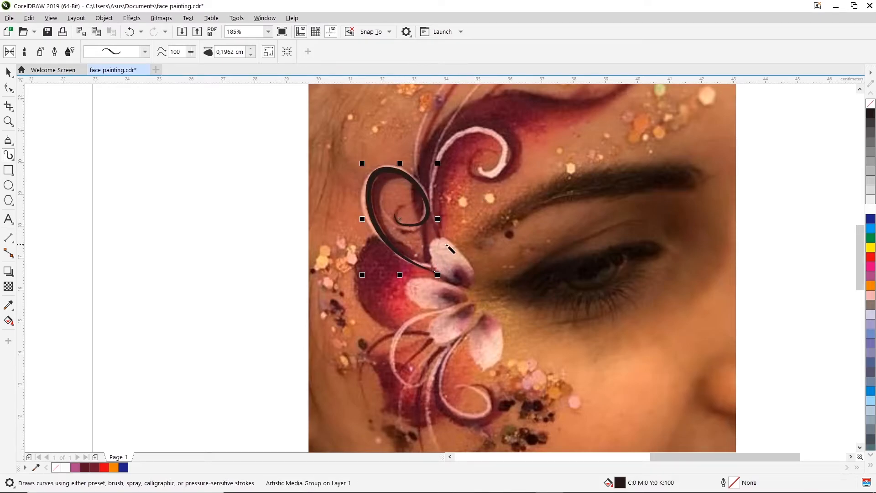
- Try several strokes for the curl nearest the eyebrow, starting above the top petal and undoing each one
{"action": "mouse_move", "coordinate": [439, 238]}
{"action": "left_mouse_down"}
{"action": "mouse_move", "coordinate": [436, 167]}
{"action": "mouse_move", "coordinate": [453, 136]}
{"action": "mouse_move", "coordinate": [493, 136]}
{"action": "mouse_move", "coordinate": [499, 175]}
{"action": "mouse_move", "coordinate": [478, 181]}
{"action": "left_mouse_up"}
{"action": "key", "text": "ctrl+z"}
{"action": "mouse_move", "coordinate": [439, 237]}
{"action": "left_mouse_down"}
{"action": "mouse_move", "coordinate": [436, 167]}
{"action": "mouse_move", "coordinate": [468, 134]}
{"action": "mouse_move", "coordinate": [493, 144]}
{"action": "mouse_move", "coordinate": [497, 169]}
{"action": "mouse_move", "coordinate": [480, 181]}
{"action": "left_mouse_up"}
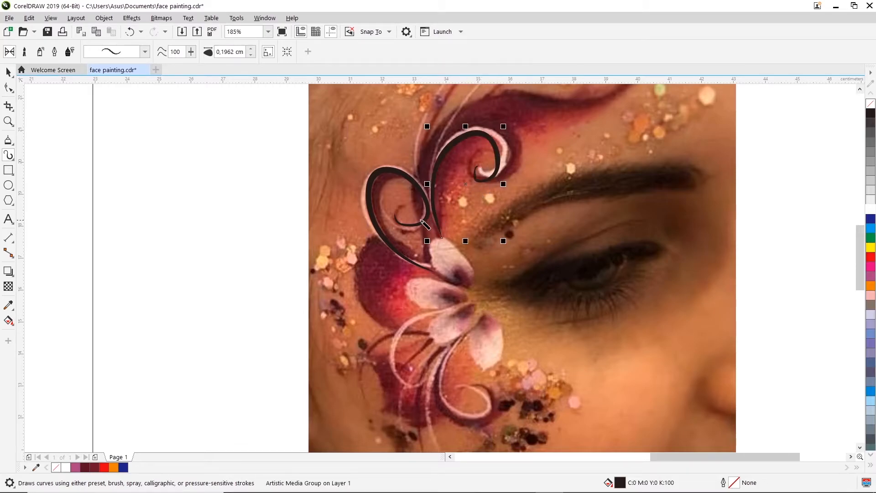
{"action": "key", "text": "ctrl+z"}
{"action": "mouse_move", "coordinate": [441, 238]}
{"action": "left_mouse_down"}
{"action": "mouse_move", "coordinate": [436, 160]}
{"action": "mouse_move", "coordinate": [466, 132]}
{"action": "mouse_move", "coordinate": [491, 140]}
{"action": "mouse_move", "coordinate": [495, 161]}
{"action": "mouse_move", "coordinate": [476, 178]}
{"action": "left_mouse_up"}
{"action": "key", "text": "ctrl+z"}
{"action": "mouse_move", "coordinate": [441, 237]}
{"action": "left_mouse_down"}
{"action": "mouse_move", "coordinate": [427, 186]}
{"action": "mouse_move", "coordinate": [439, 141]}
{"action": "mouse_move", "coordinate": [475, 126]}
{"action": "mouse_move", "coordinate": [436, 218]}
{"action": "mouse_move", "coordinate": [438, 170]}
{"action": "mouse_move", "coordinate": [488, 143]}
{"action": "mouse_move", "coordinate": [495, 172]}
{"action": "mouse_move", "coordinate": [436, 215]}
{"action": "mouse_move", "coordinate": [434, 178]}
{"action": "mouse_move", "coordinate": [447, 145]}
{"action": "mouse_move", "coordinate": [482, 135]}
{"action": "mouse_move", "coordinate": [490, 155]}
{"action": "mouse_move", "coordinate": [483, 182]}
{"action": "left_mouse_up"}
{"action": "key", "text": "ctrl+z"}
{"action": "key", "text": "ctrl+z"}
{"action": "key", "text": "ctrl+z"}
- Draw the curl nearest the eyebrow from the tip of the top petal, undoing the trial strokes
{"action": "mouse_move", "coordinate": [446, 238]}
{"action": "left_mouse_down"}
{"action": "mouse_move", "coordinate": [435, 180]}
{"action": "mouse_move", "coordinate": [458, 139]}
{"action": "mouse_move", "coordinate": [492, 135]}
{"action": "mouse_move", "coordinate": [498, 160]}
{"action": "mouse_move", "coordinate": [477, 182]}
{"action": "left_mouse_up"}
{"action": "key", "text": "ctrl+z"}
{"action": "mouse_move", "coordinate": [444, 237]}
{"action": "left_mouse_down"}
{"action": "mouse_move", "coordinate": [430, 182]}
{"action": "mouse_move", "coordinate": [458, 138]}
{"action": "mouse_move", "coordinate": [499, 135]}
{"action": "mouse_move", "coordinate": [505, 155]}
{"action": "mouse_move", "coordinate": [496, 177]}
{"action": "mouse_move", "coordinate": [472, 182]}
{"action": "left_mouse_up"}
{"action": "key", "text": "ctrl+z"}
{"action": "mouse_move", "coordinate": [446, 241]}
{"action": "left_mouse_down"}
{"action": "mouse_move", "coordinate": [430, 205]}
{"action": "mouse_move", "coordinate": [432, 166]}
{"action": "mouse_move", "coordinate": [464, 133]}
{"action": "mouse_move", "coordinate": [491, 132]}
{"action": "mouse_move", "coordinate": [500, 170]}
{"action": "mouse_move", "coordinate": [472, 171]}
{"action": "left_mouse_up"}
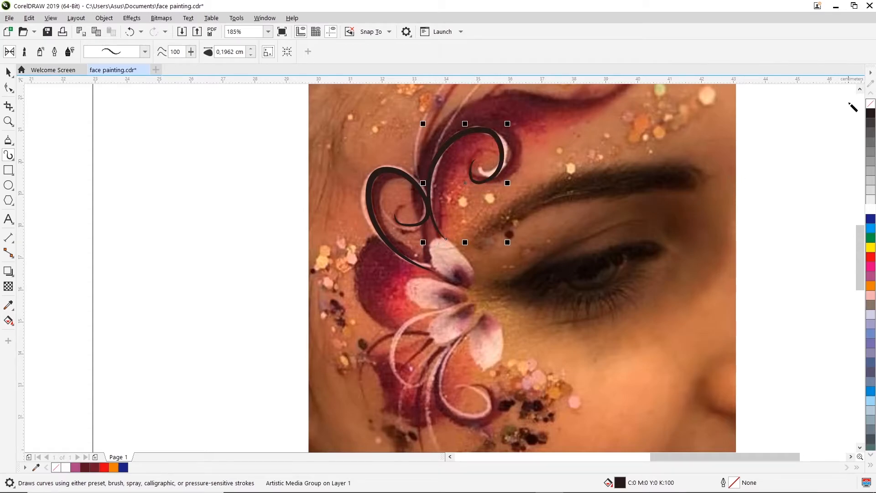
- Draw two flaring strokes upward from between the upper curls with a stroke width of 0.1362 cm
{"action": "left_click_drag", "start_coordinate": [859, 258], "coordinate": [859, 244]}
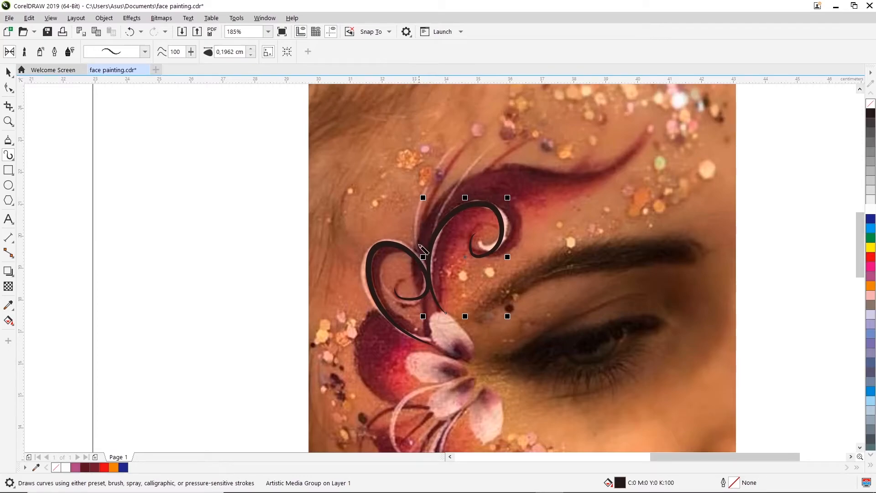
{"action": "mouse_move", "coordinate": [419, 250]}
{"action": "left_mouse_down"}
{"action": "mouse_move", "coordinate": [419, 197]}
{"action": "mouse_move", "coordinate": [460, 144]}
{"action": "left_mouse_up"}
{"action": "key", "text": "ctrl+z"}
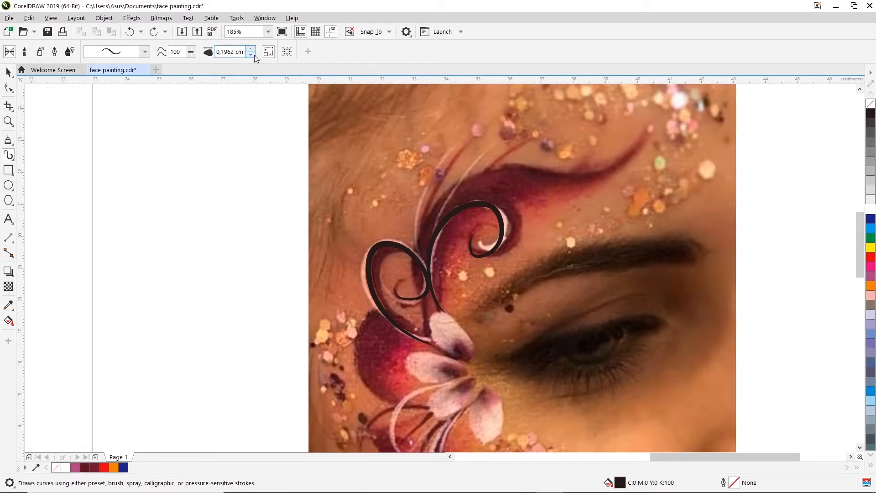
{"action": "mouse_move", "coordinate": [425, 248]}
{"action": "left_mouse_down"}
{"action": "mouse_move", "coordinate": [418, 220]}
{"action": "mouse_move", "coordinate": [469, 133]}
{"action": "left_mouse_up"}
{"action": "mouse_move", "coordinate": [435, 233]}
{"action": "left_mouse_down"}
{"action": "mouse_move", "coordinate": [458, 176]}
{"action": "mouse_move", "coordinate": [501, 139]}
{"action": "left_mouse_up"}
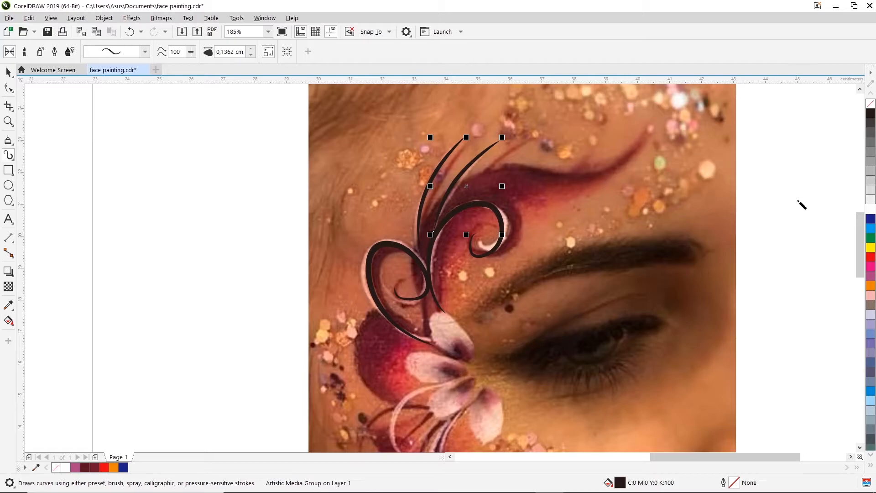
- Draw the lower left curl from the flower's centre, undoing the trial strokes and adjusting the stroke width
{"action": "left_click_drag", "start_coordinate": [858, 238], "coordinate": [857, 277]}
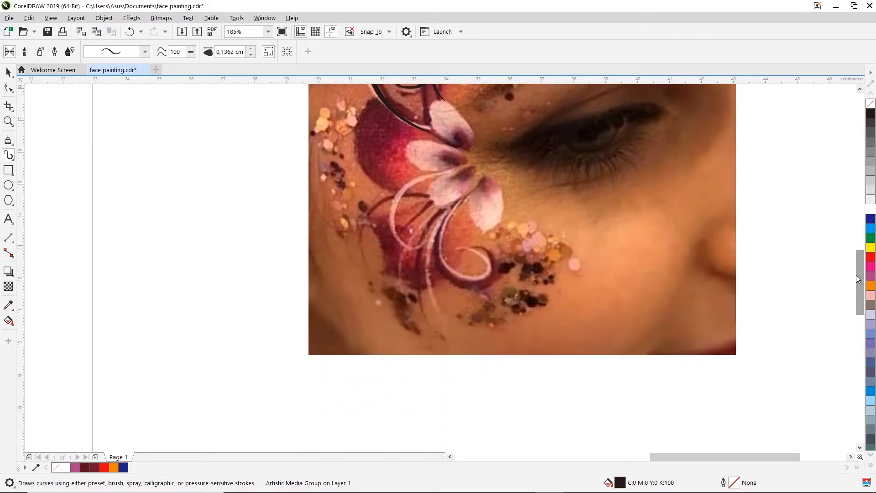
{"action": "scroll", "coordinate": [475, 179], "scroll_direction": "up", "scroll_amount": 3}
{"action": "scroll", "coordinate": [498, 197], "scroll_direction": "down", "scroll_amount": 2}
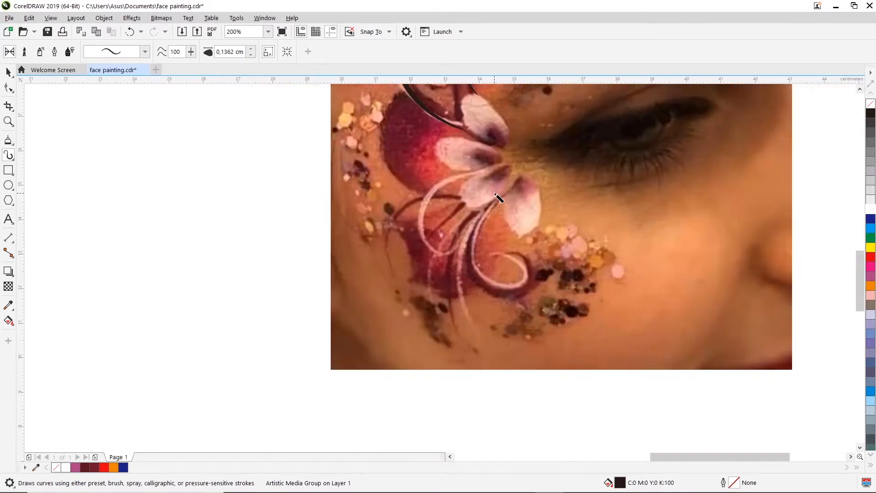
{"action": "mouse_move", "coordinate": [499, 162]}
{"action": "left_mouse_down"}
{"action": "mouse_move", "coordinate": [429, 185]}
{"action": "mouse_move", "coordinate": [405, 213]}
{"action": "mouse_move", "coordinate": [403, 251]}
{"action": "mouse_move", "coordinate": [430, 270]}
{"action": "mouse_move", "coordinate": [446, 235]}
{"action": "left_mouse_up"}
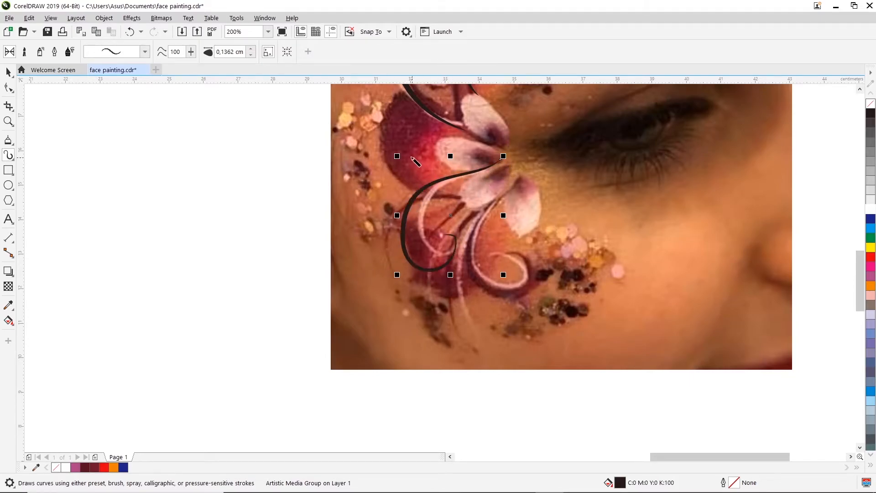
{"action": "key", "text": "ctrl+z"}
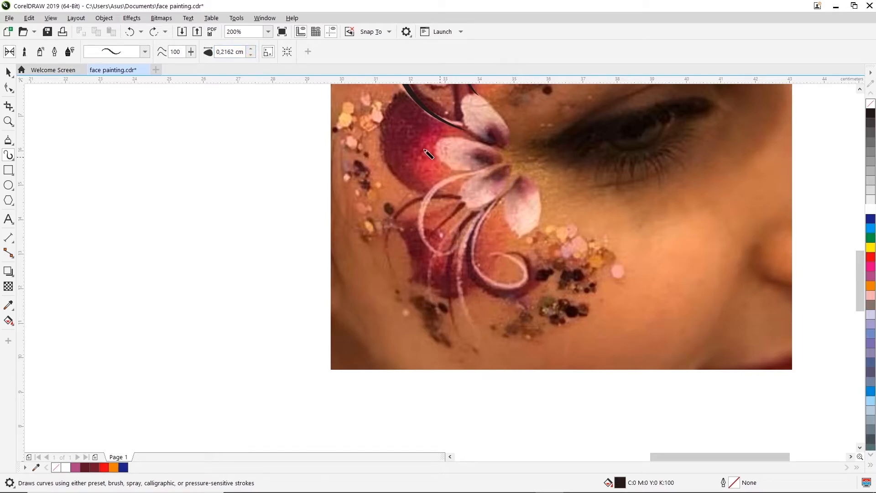
{"action": "mouse_move", "coordinate": [502, 158]}
{"action": "left_mouse_down"}
{"action": "mouse_move", "coordinate": [426, 184]}
{"action": "mouse_move", "coordinate": [404, 229]}
{"action": "mouse_move", "coordinate": [428, 255]}
{"action": "mouse_move", "coordinate": [460, 244]}
{"action": "mouse_move", "coordinate": [499, 205]}
{"action": "mouse_move", "coordinate": [475, 247]}
{"action": "mouse_move", "coordinate": [478, 284]}
{"action": "mouse_move", "coordinate": [525, 285]}
{"action": "left_mouse_up"}
{"action": "key", "text": "ctrl+z"}
- Draw the lower right curl from between the two lowest petals with a stroke width of 0.1962 cm, undoing the trial strokes
{"action": "mouse_move", "coordinate": [502, 193]}
{"action": "left_mouse_down"}
{"action": "mouse_move", "coordinate": [473, 279]}
{"action": "mouse_move", "coordinate": [522, 294]}
{"action": "left_mouse_up"}
{"action": "key", "text": "ctrl+z"}
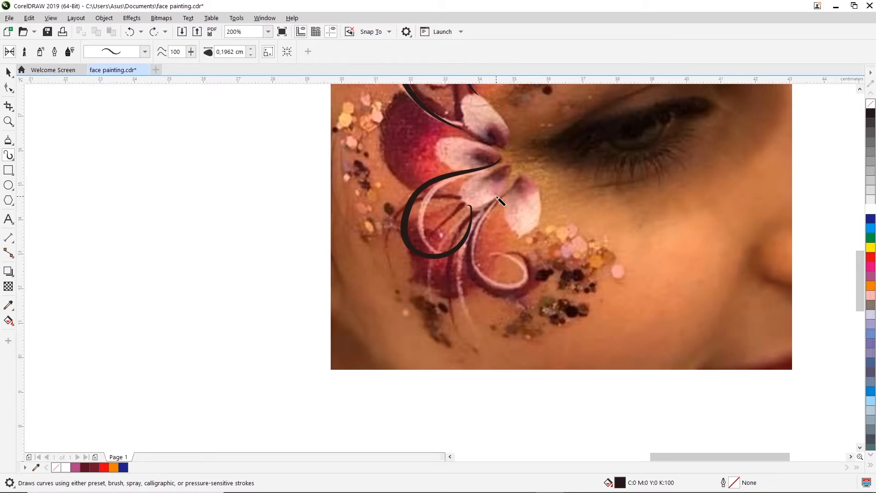
{"action": "mouse_move", "coordinate": [503, 203]}
{"action": "left_mouse_down"}
{"action": "mouse_move", "coordinate": [478, 234]}
{"action": "mouse_move", "coordinate": [481, 278]}
{"action": "mouse_move", "coordinate": [511, 285]}
{"action": "mouse_move", "coordinate": [509, 260]}
{"action": "left_mouse_up"}
{"action": "key", "text": "ctrl+z"}
{"action": "mouse_move", "coordinate": [513, 194]}
{"action": "left_mouse_down"}
{"action": "mouse_move", "coordinate": [489, 216]}
{"action": "mouse_move", "coordinate": [476, 260]}
{"action": "mouse_move", "coordinate": [507, 286]}
{"action": "mouse_move", "coordinate": [531, 281]}
{"action": "mouse_move", "coordinate": [500, 260]}
{"action": "left_mouse_up"}
{"action": "key", "text": "ctrl+z"}
{"action": "mouse_move", "coordinate": [503, 203]}
{"action": "left_mouse_down"}
{"action": "mouse_move", "coordinate": [485, 220]}
{"action": "mouse_move", "coordinate": [484, 270]}
{"action": "mouse_move", "coordinate": [503, 282]}
{"action": "mouse_move", "coordinate": [521, 276]}
{"action": "mouse_move", "coordinate": [491, 247]}
{"action": "left_mouse_up"}
{"action": "key", "text": "ctrl+z"}
{"action": "mouse_move", "coordinate": [509, 199]}
{"action": "left_mouse_down"}
{"action": "mouse_move", "coordinate": [484, 230]}
{"action": "mouse_move", "coordinate": [480, 265]}
{"action": "mouse_move", "coordinate": [522, 295]}
{"action": "mouse_move", "coordinate": [499, 250]}
{"action": "left_mouse_up"}
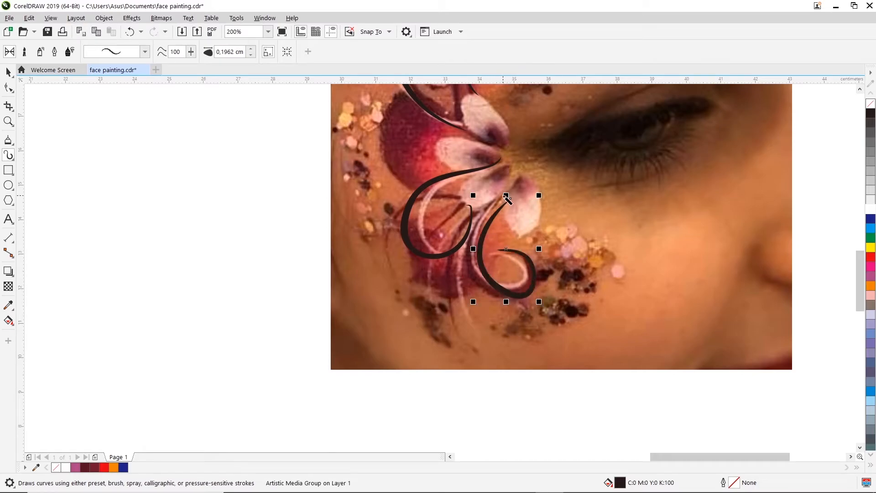
- Try to redraw the lower right curl with a stroke width of 0.1962 cm, undoing each trial stroke
{"action": "key", "text": "ctrl+z"}
{"action": "mouse_move", "coordinate": [505, 182]}
{"action": "left_mouse_down"}
{"action": "mouse_move", "coordinate": [476, 264]}
{"action": "mouse_move", "coordinate": [509, 292]}
{"action": "mouse_move", "coordinate": [528, 279]}
{"action": "mouse_move", "coordinate": [492, 259]}
{"action": "left_mouse_up"}
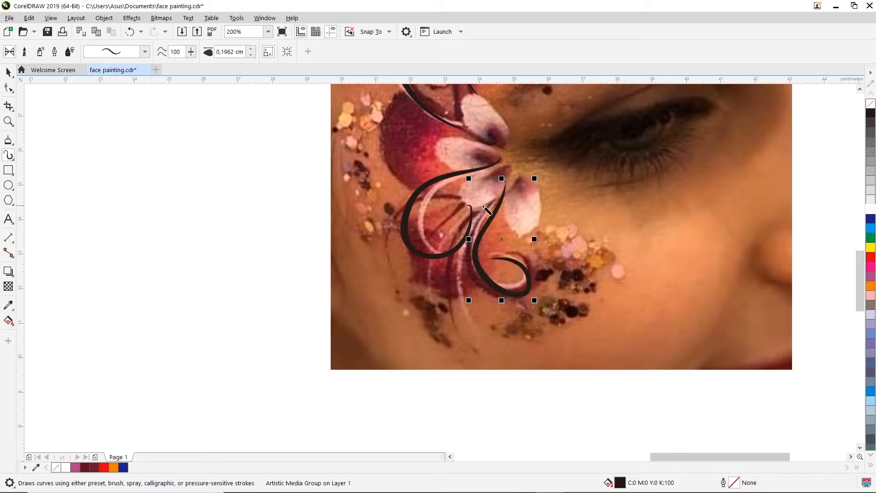
{"action": "key", "text": "ctrl+z"}
{"action": "mouse_move", "coordinate": [506, 183]}
{"action": "left_mouse_down"}
{"action": "mouse_move", "coordinate": [481, 235]}
{"action": "mouse_move", "coordinate": [508, 289]}
{"action": "mouse_move", "coordinate": [484, 263]}
{"action": "left_mouse_up"}
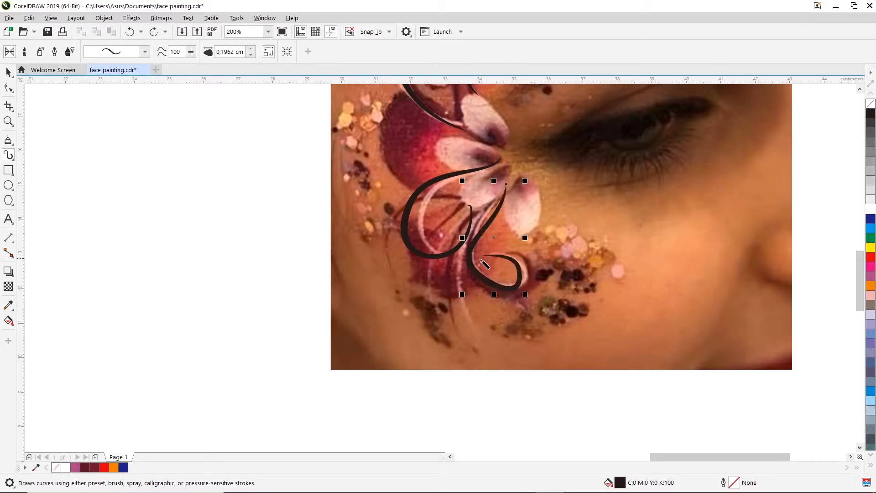
{"action": "key", "text": "ctrl+z"}
{"action": "mouse_move", "coordinate": [499, 188]}
{"action": "left_mouse_down"}
{"action": "mouse_move", "coordinate": [479, 234]}
{"action": "mouse_move", "coordinate": [476, 270]}
{"action": "mouse_move", "coordinate": [511, 283]}
{"action": "mouse_move", "coordinate": [497, 195]}
{"action": "mouse_move", "coordinate": [475, 234]}
{"action": "mouse_move", "coordinate": [483, 280]}
{"action": "mouse_move", "coordinate": [521, 283]}
{"action": "mouse_move", "coordinate": [496, 275]}
{"action": "left_mouse_up"}
{"action": "key", "text": "ctrl+z"}
{"action": "key", "text": "ctrl+z"}
{"action": "mouse_move", "coordinate": [504, 202]}
{"action": "left_mouse_down"}
{"action": "mouse_move", "coordinate": [477, 234]}
{"action": "mouse_move", "coordinate": [485, 281]}
{"action": "mouse_move", "coordinate": [522, 287]}
{"action": "mouse_move", "coordinate": [499, 256]}
{"action": "left_mouse_up"}
{"action": "key", "text": "ctrl+z"}
{"action": "mouse_move", "coordinate": [511, 187]}
{"action": "left_mouse_down"}
{"action": "mouse_move", "coordinate": [473, 258]}
{"action": "mouse_move", "coordinate": [518, 283]}
{"action": "mouse_move", "coordinate": [513, 261]}
{"action": "left_mouse_up"}
{"action": "key", "text": "ctrl+z"}
{"action": "mouse_move", "coordinate": [505, 203]}
{"action": "left_mouse_down"}
{"action": "mouse_move", "coordinate": [493, 283]}
{"action": "mouse_move", "coordinate": [528, 239]}
{"action": "left_mouse_up"}
{"action": "key", "text": "ctrl+z"}
{"action": "mouse_move", "coordinate": [513, 194]}
{"action": "left_mouse_down"}
{"action": "mouse_move", "coordinate": [474, 246]}
{"action": "mouse_move", "coordinate": [490, 283]}
{"action": "mouse_move", "coordinate": [516, 269]}
{"action": "mouse_move", "coordinate": [502, 210]}
{"action": "mouse_move", "coordinate": [481, 246]}
{"action": "left_mouse_up"}
{"action": "key", "text": "ctrl+z"}
{"action": "key", "text": "ctrl+z"}
- Draw the lower right curl from between the two lowest petals with a stroke width of 0.1762 cm, undoing the trial strokes
{"action": "left_click", "coordinate": [251, 55]}
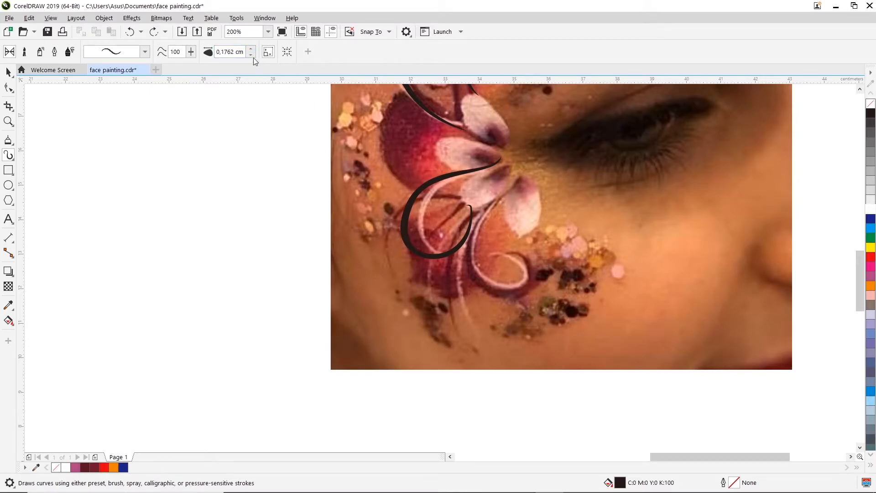
{"action": "mouse_move", "coordinate": [492, 218]}
{"action": "left_mouse_down"}
{"action": "mouse_move", "coordinate": [463, 256]}
{"action": "mouse_move", "coordinate": [523, 290]}
{"action": "left_mouse_up"}
{"action": "key", "text": "ctrl+z"}
{"action": "mouse_move", "coordinate": [497, 203]}
{"action": "left_mouse_down"}
{"action": "mouse_move", "coordinate": [475, 251]}
{"action": "mouse_move", "coordinate": [524, 292]}
{"action": "left_mouse_up"}
{"action": "key", "text": "ctrl+z"}
{"action": "mouse_move", "coordinate": [498, 200]}
{"action": "left_mouse_down"}
{"action": "mouse_move", "coordinate": [488, 274]}
{"action": "mouse_move", "coordinate": [476, 291]}
{"action": "left_mouse_up"}
{"action": "key", "text": "ctrl+z"}
{"action": "mouse_move", "coordinate": [498, 199]}
{"action": "left_mouse_down"}
{"action": "mouse_move", "coordinate": [488, 230]}
{"action": "mouse_move", "coordinate": [478, 295]}
{"action": "left_mouse_up"}
{"action": "key", "text": "ctrl+z"}
{"action": "mouse_move", "coordinate": [499, 201]}
{"action": "left_mouse_down"}
{"action": "mouse_move", "coordinate": [481, 240]}
{"action": "mouse_move", "coordinate": [477, 292]}
{"action": "left_mouse_up"}
{"action": "key", "text": "ctrl+z"}
{"action": "mouse_move", "coordinate": [499, 200]}
{"action": "left_mouse_down"}
{"action": "mouse_move", "coordinate": [479, 237]}
{"action": "mouse_move", "coordinate": [493, 281]}
{"action": "mouse_move", "coordinate": [505, 254]}
{"action": "mouse_move", "coordinate": [472, 252]}
{"action": "mouse_move", "coordinate": [513, 287]}
{"action": "left_mouse_up"}
{"action": "key", "text": "ctrl+z"}
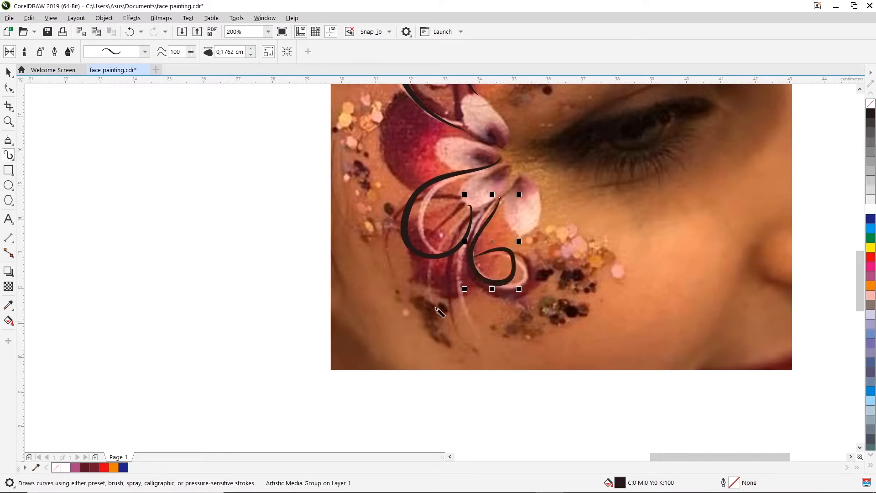
{"action": "mouse_move", "coordinate": [476, 238]}
{"action": "left_mouse_down"}
{"action": "mouse_move", "coordinate": [527, 270]}
{"action": "mouse_move", "coordinate": [499, 244]}
{"action": "left_mouse_up"}
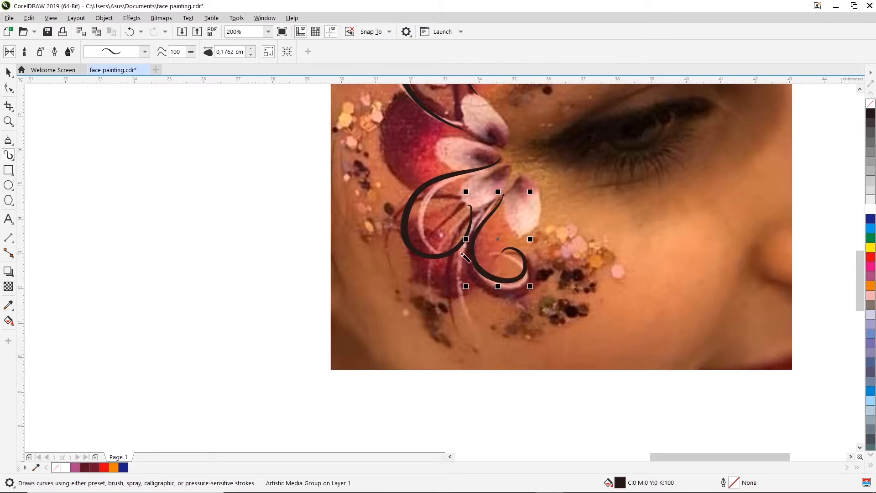
- Draw a thin stroke downward from the inner end of the lower left curl with a stroke width of 0.1162 cm, undoing the trial strokes
{"action": "mouse_move", "coordinate": [486, 211]}
{"action": "left_mouse_down"}
{"action": "mouse_move", "coordinate": [459, 288]}
{"action": "mouse_move", "coordinate": [458, 323]}
{"action": "left_mouse_up"}
{"action": "key", "text": "ctrl+z"}
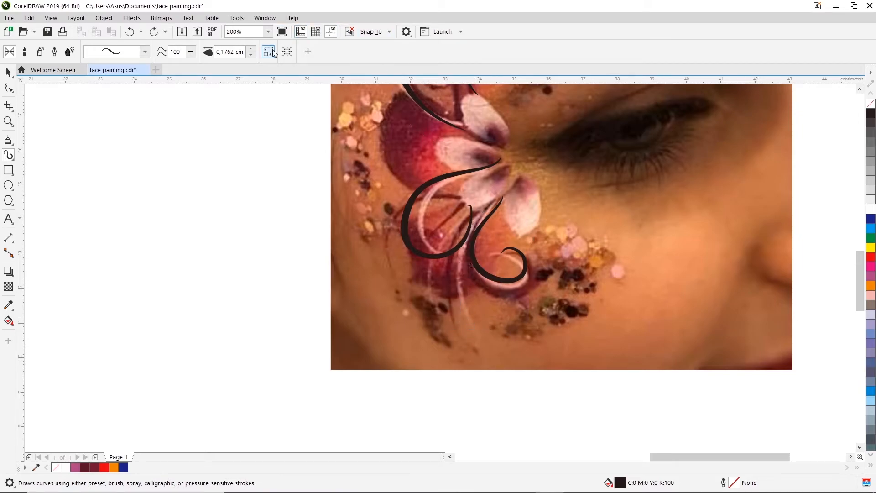
{"action": "left_click", "coordinate": [250, 55]}
{"action": "mouse_move", "coordinate": [484, 213]}
{"action": "left_mouse_down"}
{"action": "mouse_move", "coordinate": [465, 254]}
{"action": "mouse_move", "coordinate": [471, 341]}
{"action": "left_mouse_up"}
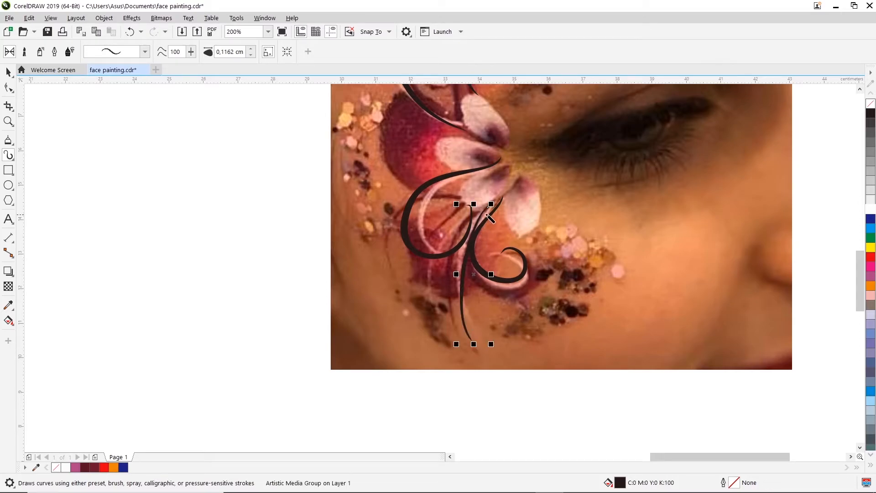
{"action": "key", "text": "ctrl+z"}
{"action": "left_click_drag", "start_coordinate": [491, 208], "coordinate": [469, 315]}
{"action": "key", "text": "ctrl+z"}
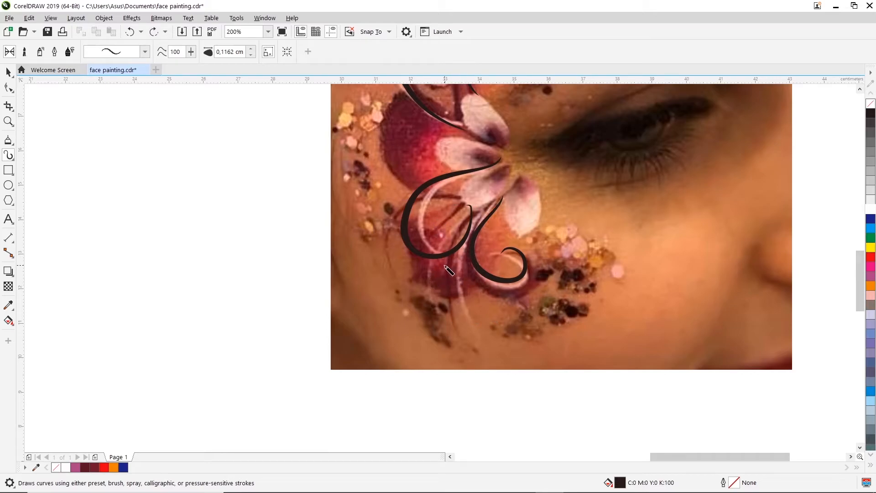
{"action": "mouse_move", "coordinate": [466, 221]}
{"action": "left_mouse_down"}
{"action": "mouse_move", "coordinate": [447, 244]}
{"action": "mouse_move", "coordinate": [431, 326]}
{"action": "left_mouse_up"}
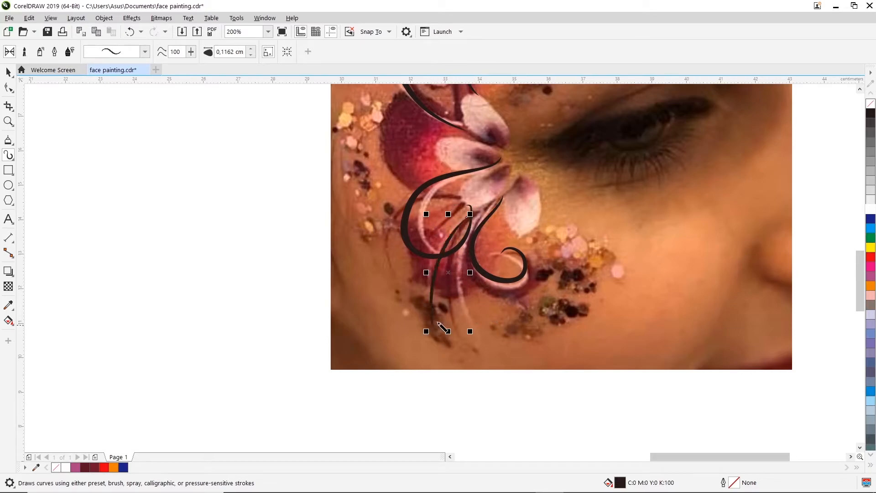
- Draw a second thin stroke downward from between the two lowest petals, passing between the lower curls, undoing the trial strokes
{"action": "mouse_move", "coordinate": [479, 218]}
{"action": "left_mouse_down"}
{"action": "mouse_move", "coordinate": [457, 319]}
{"action": "mouse_move", "coordinate": [465, 338]}
{"action": "left_mouse_up"}
{"action": "key", "text": "ctrl+z"}
{"action": "mouse_move", "coordinate": [483, 219]}
{"action": "left_mouse_down"}
{"action": "mouse_move", "coordinate": [459, 260]}
{"action": "mouse_move", "coordinate": [463, 333]}
{"action": "left_mouse_up"}
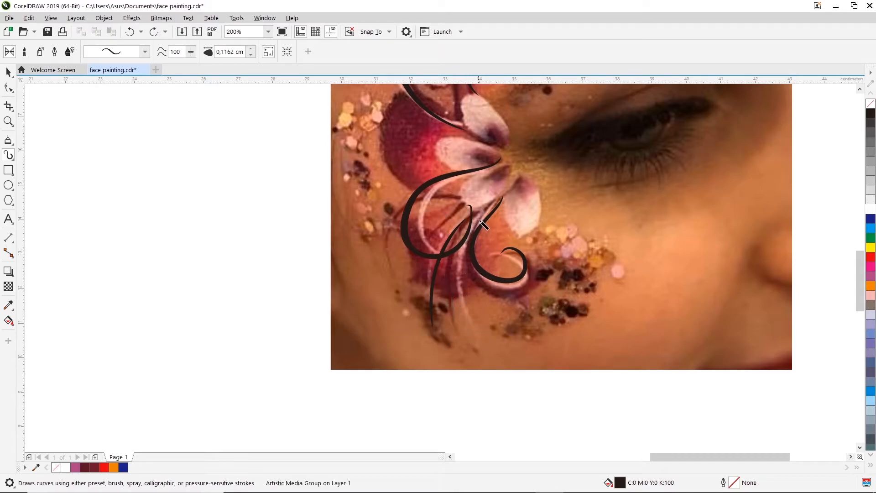
{"action": "key", "text": "ctrl+z"}
{"action": "mouse_move", "coordinate": [498, 205]}
{"action": "left_mouse_down"}
{"action": "mouse_move", "coordinate": [478, 223]}
{"action": "mouse_move", "coordinate": [469, 340]}
{"action": "left_mouse_up"}
{"action": "key", "text": "ctrl+z"}
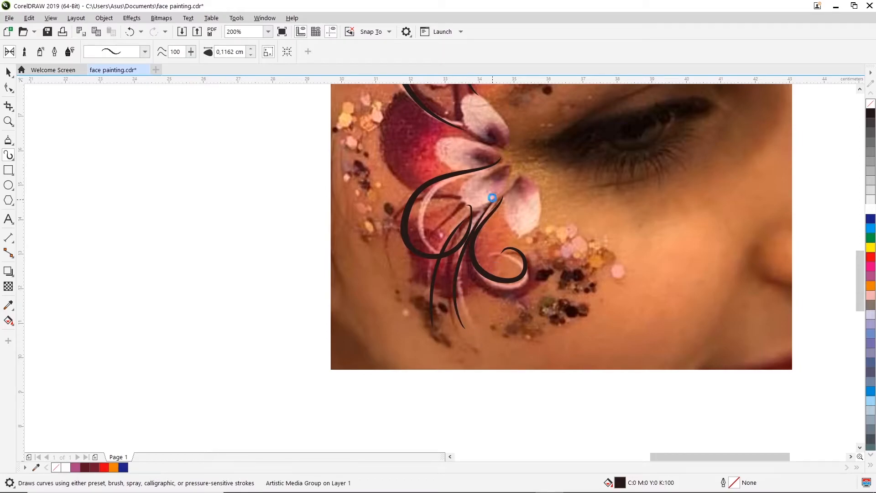
{"action": "mouse_move", "coordinate": [493, 199]}
{"action": "left_mouse_down"}
{"action": "mouse_move", "coordinate": [457, 314]}
{"action": "mouse_move", "coordinate": [463, 334]}
{"action": "left_mouse_up"}
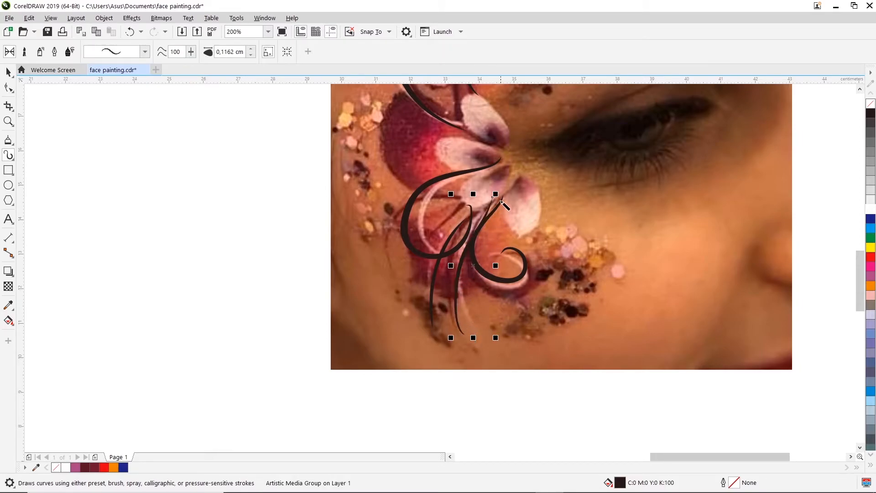
{"action": "key", "text": "ctrl+z"}
{"action": "left_click_drag", "start_coordinate": [496, 201], "coordinate": [460, 315]}
{"action": "key", "text": "ctrl+z"}
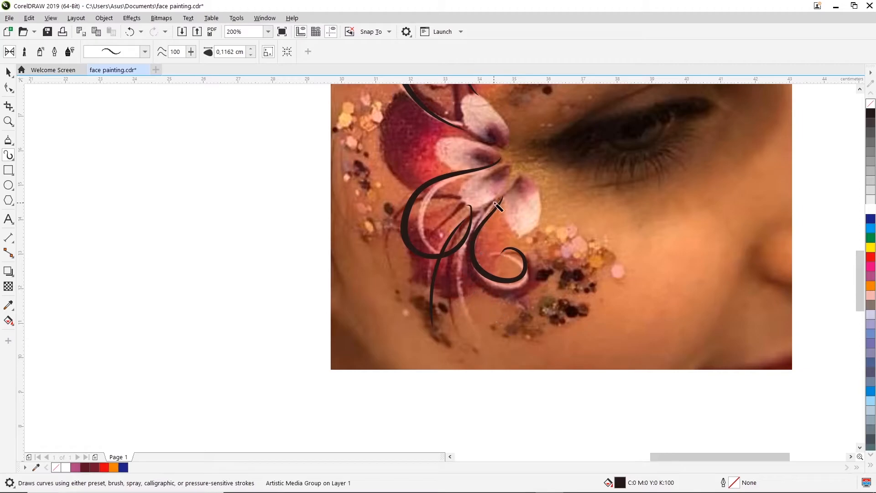
{"action": "mouse_move", "coordinate": [495, 208]}
{"action": "left_mouse_down"}
{"action": "mouse_move", "coordinate": [457, 255]}
{"action": "mouse_move", "coordinate": [472, 319]}
{"action": "left_mouse_up"}
{"action": "key", "text": "ctrl+z"}
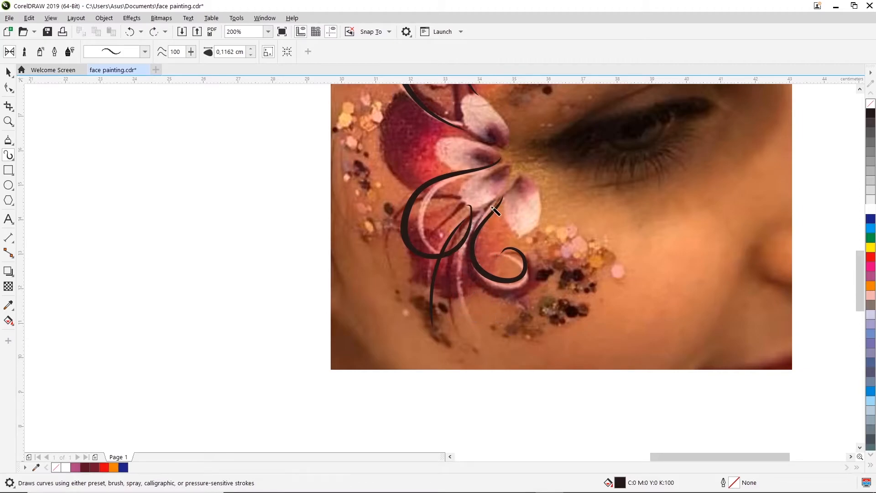
{"action": "mouse_move", "coordinate": [496, 197]}
{"action": "left_mouse_down"}
{"action": "mouse_move", "coordinate": [471, 230]}
{"action": "mouse_move", "coordinate": [471, 329]}
{"action": "left_mouse_up"}
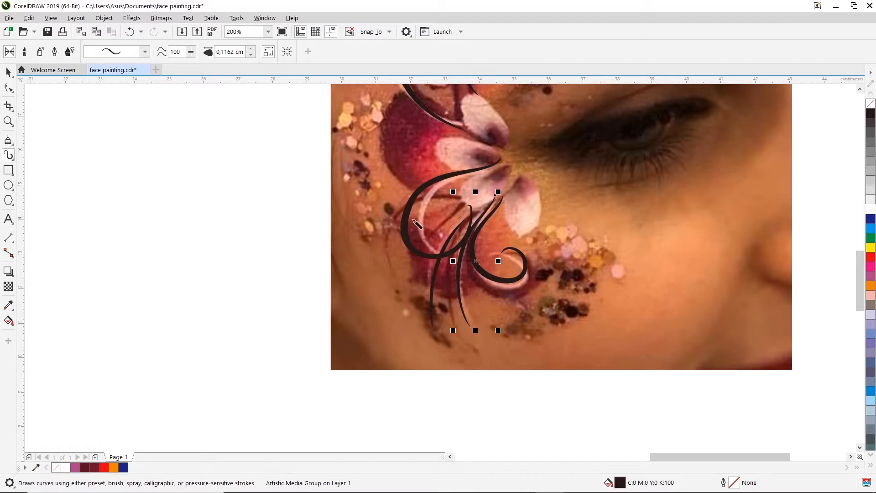
- Fill the two upper curls above the flower with white
{"action": "scroll", "coordinate": [473, 252], "scroll_direction": "down", "scroll_amount": 1}
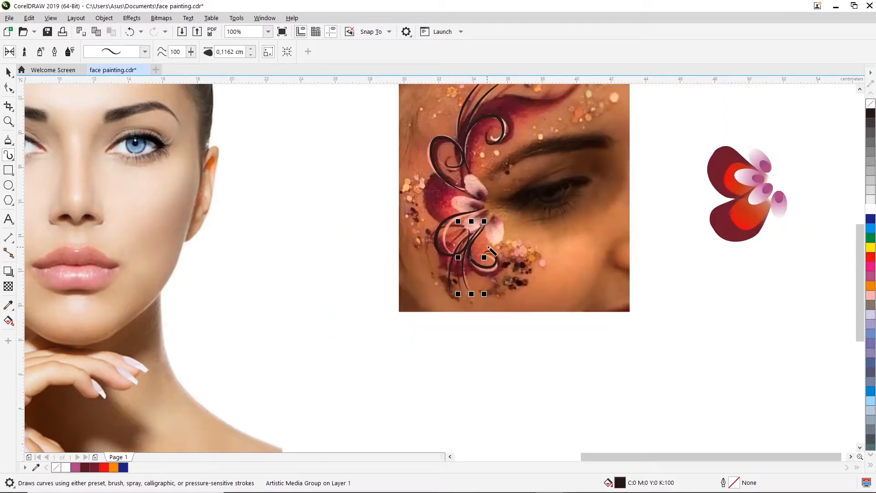
{"action": "left_click", "coordinate": [859, 89]}
{"action": "left_click", "coordinate": [860, 89]}
{"action": "left_click", "coordinate": [8, 72]}
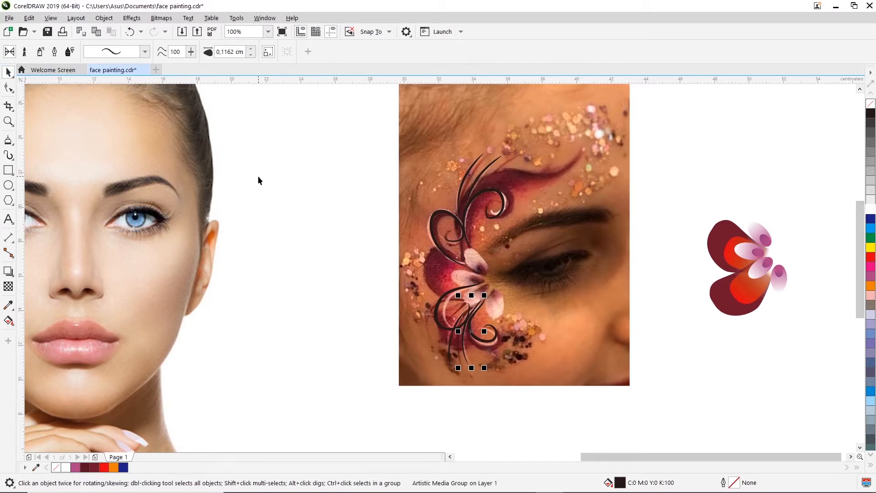
{"action": "left_click", "coordinate": [259, 180]}
{"action": "left_click", "coordinate": [440, 214]}
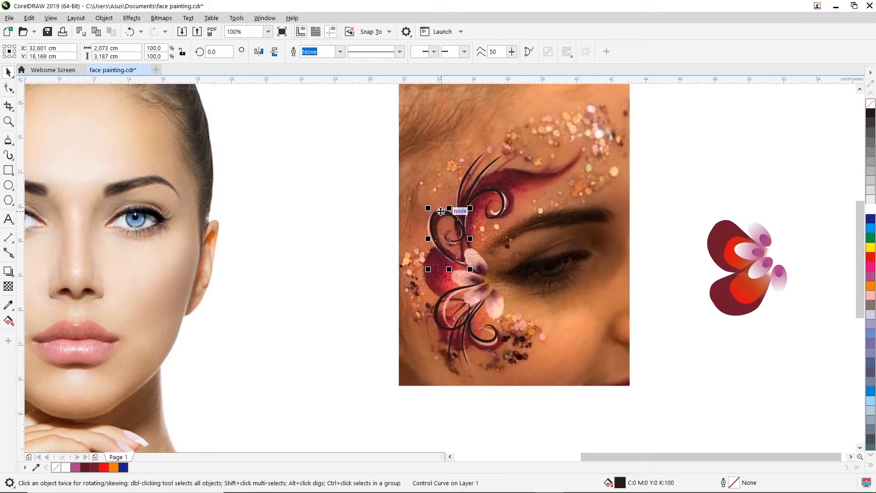
{"action": "left_click", "coordinate": [870, 209]}
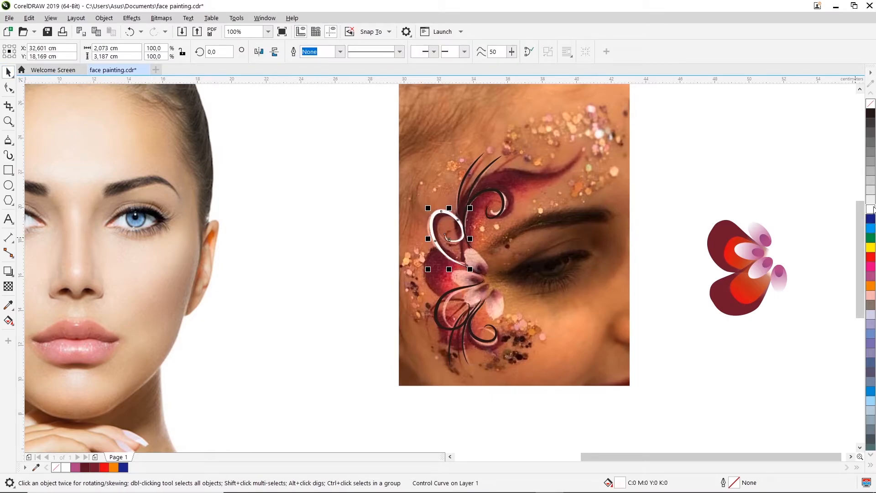
{"action": "left_click", "coordinate": [497, 194]}
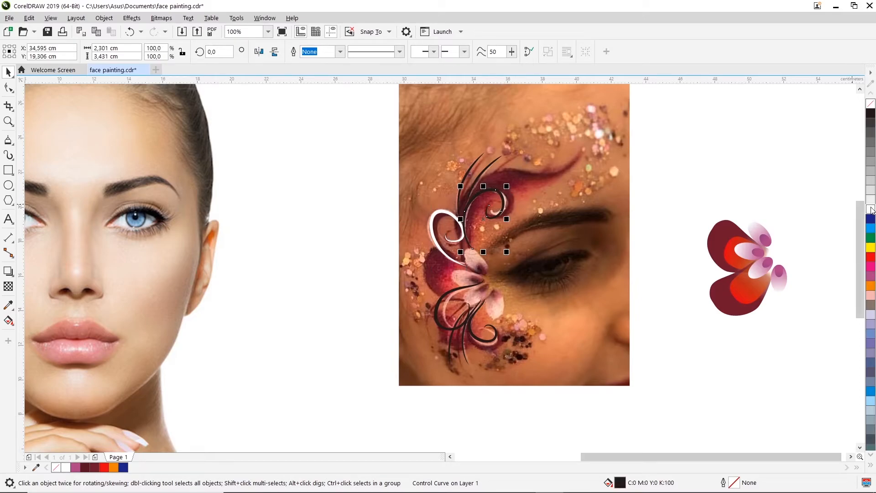
{"action": "left_click", "coordinate": [871, 209]}
- Fill the two flaring upper strokes and all the lower curls and strokes with white
{"action": "left_click", "coordinate": [502, 172]}
{"action": "left_click", "coordinate": [868, 209]}
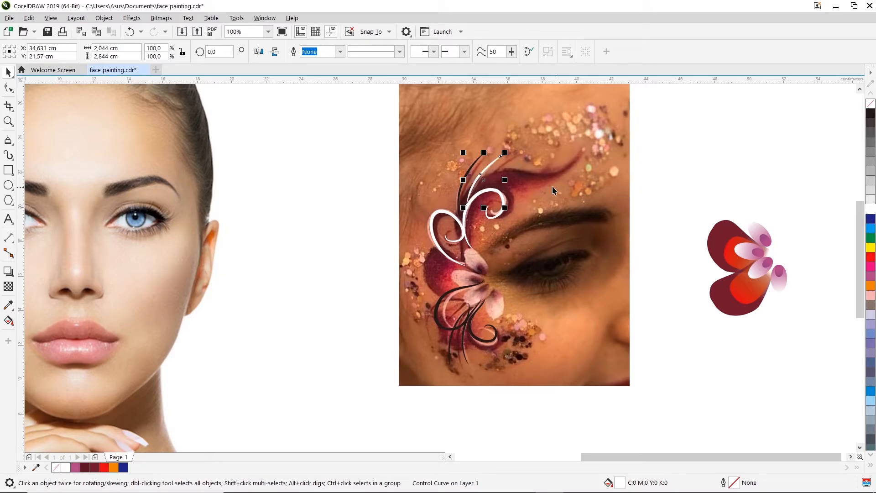
{"action": "left_click", "coordinate": [470, 175]}
{"action": "left_click", "coordinate": [870, 209]}
{"action": "left_click_drag", "start_coordinate": [364, 259], "coordinate": [559, 412]}
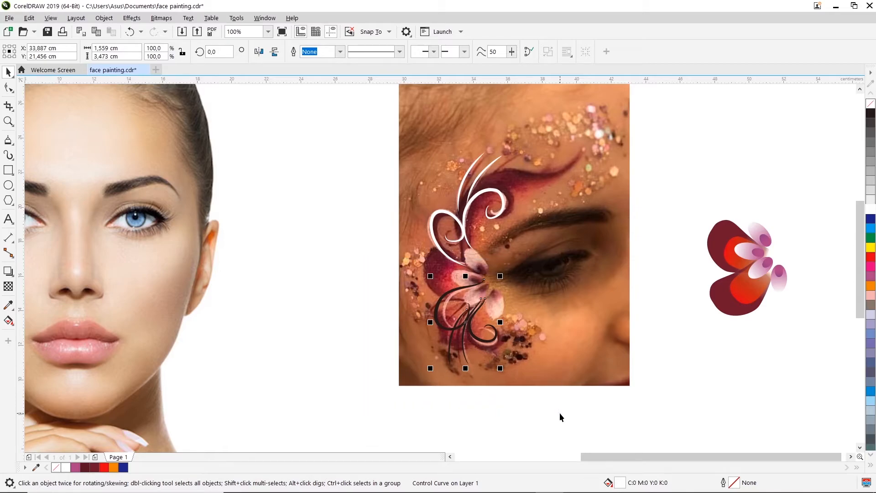
{"action": "left_click", "coordinate": [870, 209]}
- Move the vector petal flower onto the painted flower in the reference photo, in line with the white curls
{"action": "left_click", "coordinate": [762, 156]}
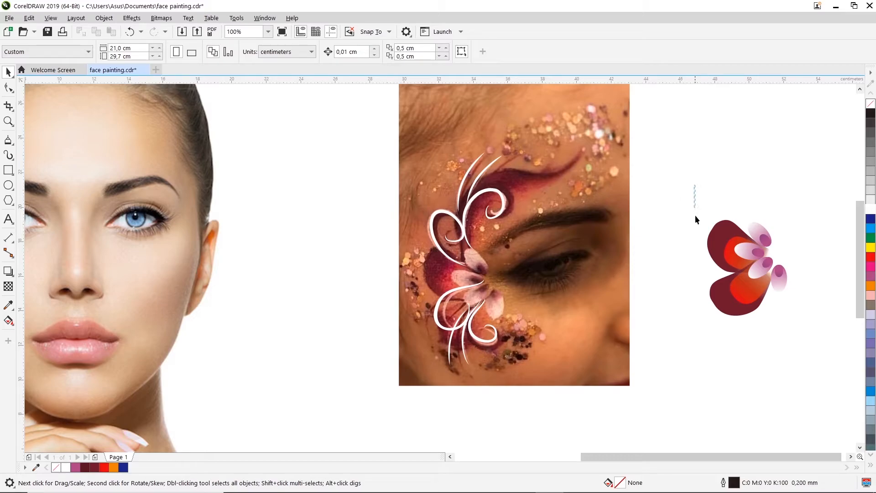
{"action": "left_click_drag", "start_coordinate": [806, 336], "coordinate": [805, 336]}
{"action": "left_click_drag", "start_coordinate": [742, 269], "coordinate": [462, 296]}
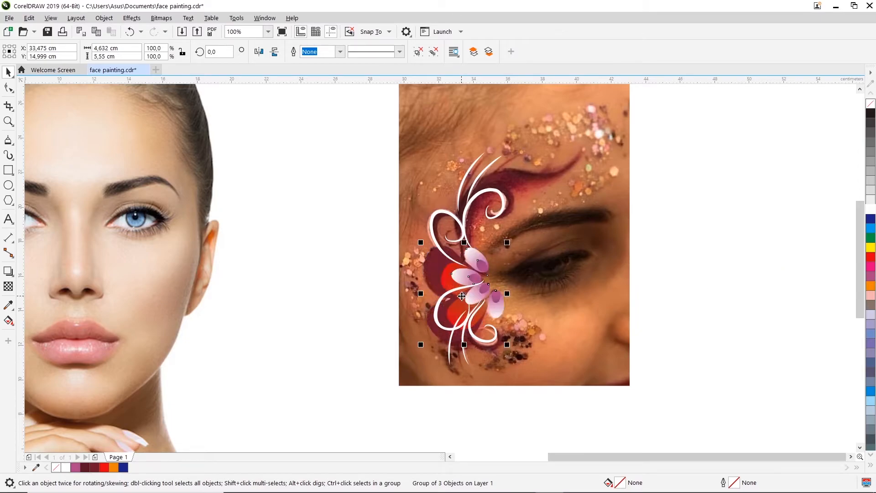
- Group the vector flower with all the white curls and strokes
{"action": "left_click", "coordinate": [700, 241]}
{"action": "left_click_drag", "start_coordinate": [687, 121], "coordinate": [393, 377]}
{"action": "right_click", "coordinate": [474, 262]}
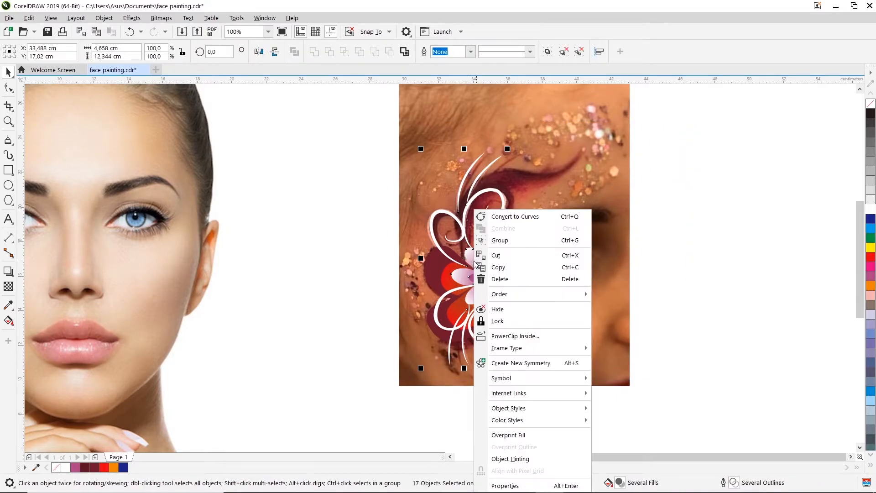
{"action": "left_click", "coordinate": [519, 240]}
- Move the grouped design off the reference photo onto the empty area beside it, checking it against the photo's dark background
{"action": "left_click_drag", "start_coordinate": [504, 279], "coordinate": [763, 269]}
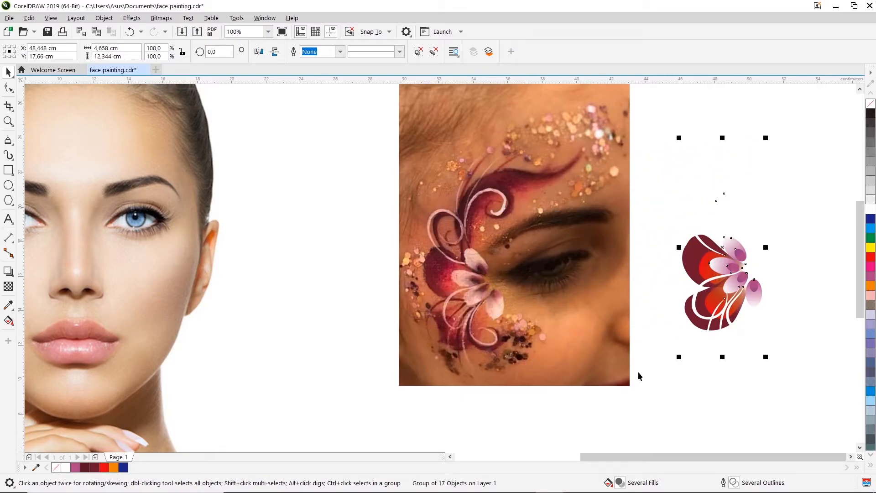
{"action": "left_click_drag", "start_coordinate": [700, 302], "coordinate": [552, 298]}
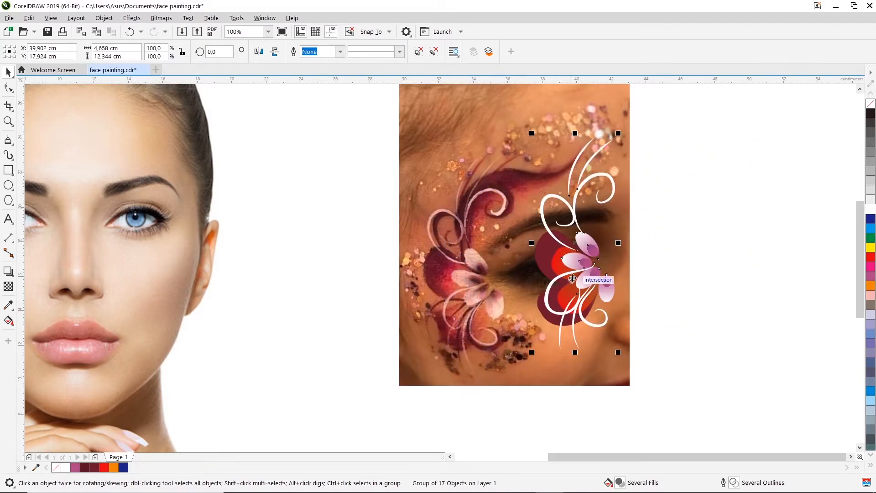
{"action": "mouse_move", "coordinate": [575, 260]}
{"action": "left_mouse_down"}
{"action": "mouse_move", "coordinate": [129, 297]}
{"action": "mouse_move", "coordinate": [126, 237]}
{"action": "mouse_move", "coordinate": [114, 242]}
{"action": "mouse_move", "coordinate": [707, 255]}
{"action": "mouse_move", "coordinate": [729, 259]}
{"action": "mouse_move", "coordinate": [732, 270]}
{"action": "left_mouse_up"}
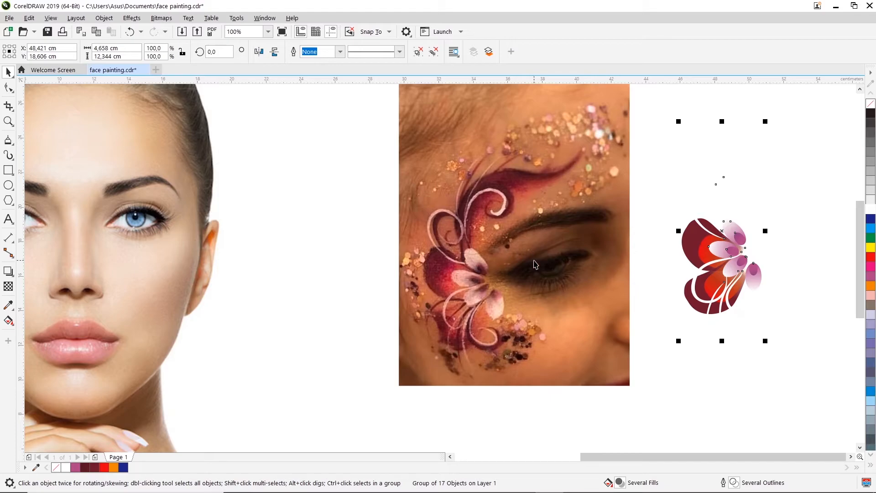
- Try to trace the dark accent around the lowest white spiral with the tapered Artistic Media preset at 0,1162 cm width
{"action": "scroll", "coordinate": [412, 270], "scroll_direction": "down", "scroll_amount": 1}
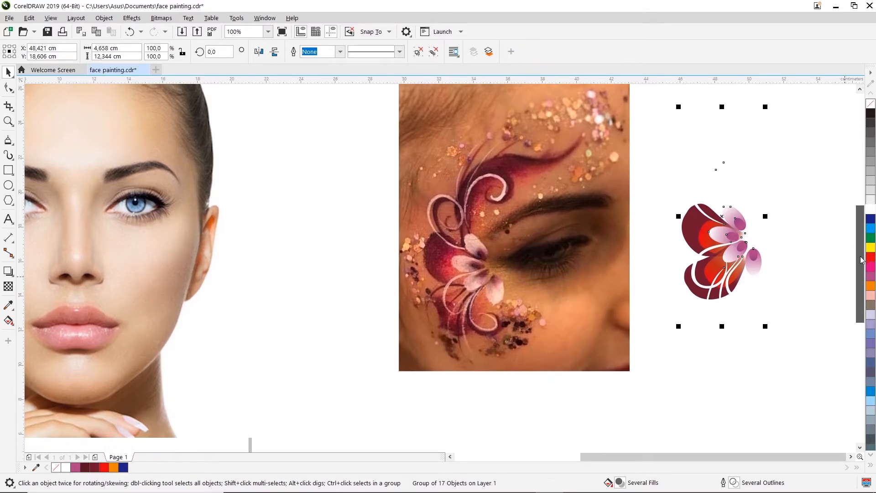
{"action": "left_click", "coordinate": [8, 120]}
{"action": "mouse_move", "coordinate": [391, 232]}
{"action": "left_mouse_down"}
{"action": "mouse_move", "coordinate": [561, 356]}
{"action": "mouse_move", "coordinate": [572, 354]}
{"action": "left_mouse_up"}
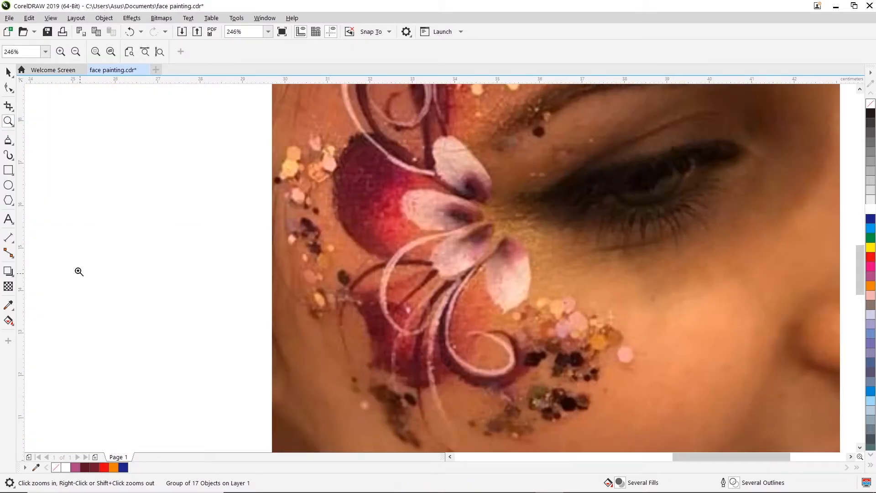
{"action": "left_click", "coordinate": [6, 156]}
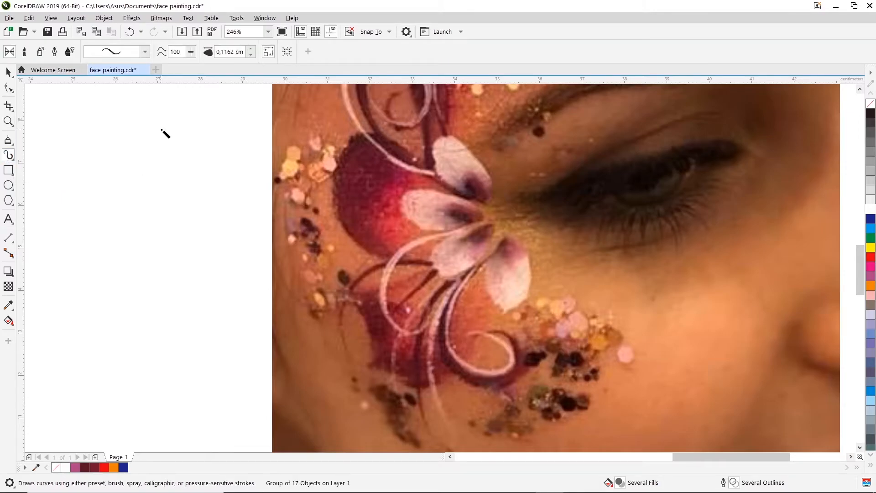
{"action": "left_click", "coordinate": [144, 53]}
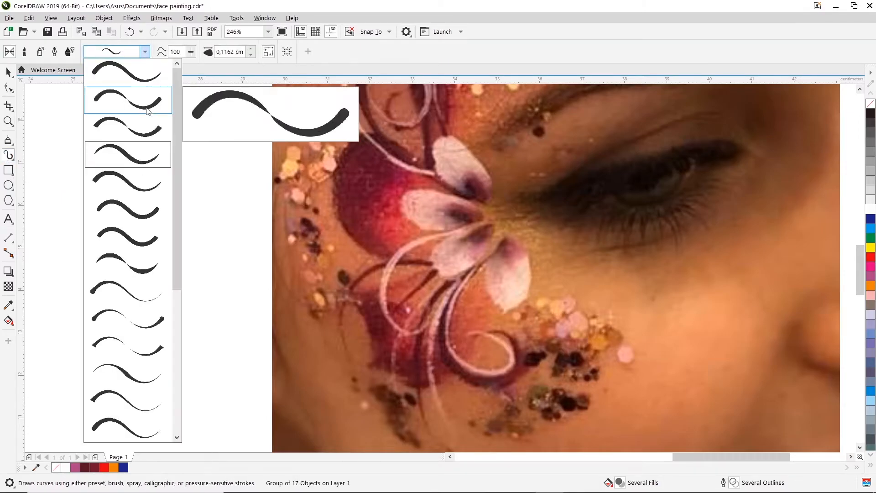
{"action": "left_click", "coordinate": [109, 159]}
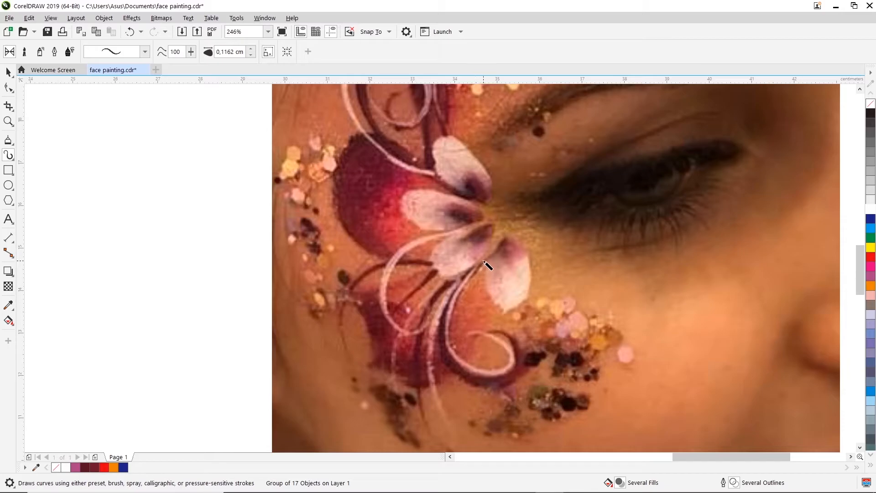
{"action": "mouse_move", "coordinate": [465, 272]}
{"action": "left_mouse_down"}
{"action": "mouse_move", "coordinate": [443, 353]}
{"action": "mouse_move", "coordinate": [483, 389]}
{"action": "mouse_move", "coordinate": [525, 387]}
{"action": "mouse_move", "coordinate": [483, 332]}
{"action": "left_mouse_up"}
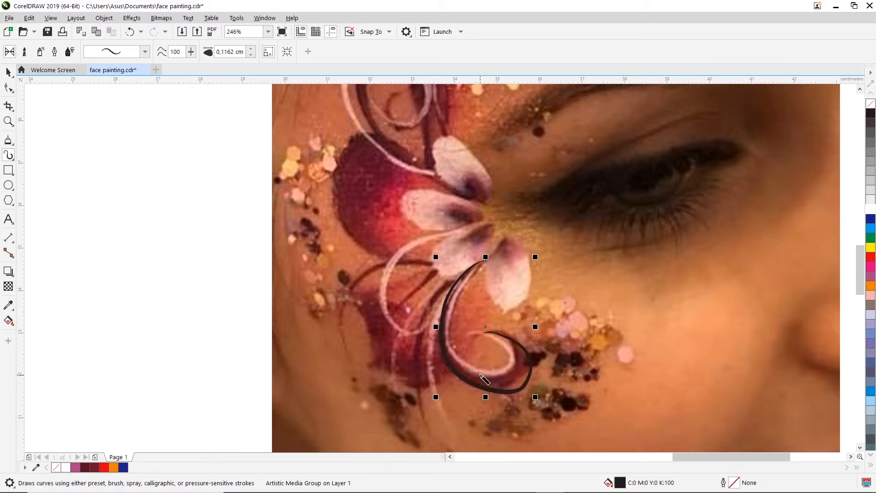
{"action": "key", "text": "ctrl+z"}
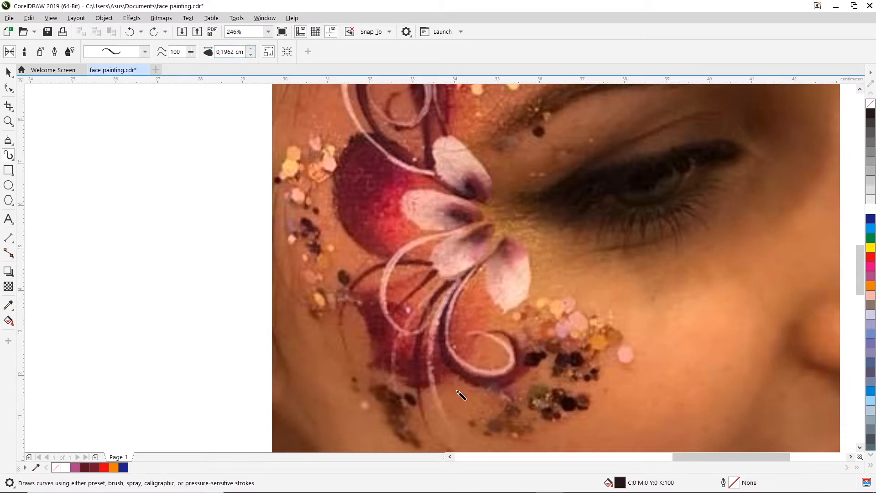
- Trace the dark curl from between the two lowest petals around the white spiral with a 0,1962 cm wide Artistic Media stroke
{"action": "mouse_move", "coordinate": [476, 272]}
{"action": "left_mouse_down"}
{"action": "mouse_move", "coordinate": [447, 299]}
{"action": "mouse_move", "coordinate": [442, 356]}
{"action": "mouse_move", "coordinate": [492, 393]}
{"action": "mouse_move", "coordinate": [530, 377]}
{"action": "left_mouse_up"}
{"action": "mouse_move", "coordinate": [476, 263]}
{"action": "left_mouse_down"}
{"action": "mouse_move", "coordinate": [429, 312]}
{"action": "mouse_move", "coordinate": [450, 369]}
{"action": "mouse_move", "coordinate": [507, 376]}
{"action": "mouse_move", "coordinate": [467, 353]}
{"action": "left_mouse_up"}
{"action": "key", "text": "ctrl+z"}
{"action": "mouse_move", "coordinate": [481, 256]}
{"action": "left_mouse_down"}
{"action": "mouse_move", "coordinate": [453, 283]}
{"action": "mouse_move", "coordinate": [440, 337]}
{"action": "mouse_move", "coordinate": [488, 381]}
{"action": "mouse_move", "coordinate": [519, 373]}
{"action": "left_mouse_up"}
{"action": "key", "text": "ctrl+z"}
{"action": "mouse_move", "coordinate": [482, 253]}
{"action": "left_mouse_down"}
{"action": "mouse_move", "coordinate": [463, 278]}
{"action": "mouse_move", "coordinate": [486, 380]}
{"action": "mouse_move", "coordinate": [518, 346]}
{"action": "mouse_move", "coordinate": [483, 340]}
{"action": "left_mouse_up"}
{"action": "key", "text": "ctrl+z"}
{"action": "mouse_move", "coordinate": [482, 257]}
{"action": "left_mouse_down"}
{"action": "mouse_move", "coordinate": [447, 315]}
{"action": "mouse_move", "coordinate": [447, 353]}
{"action": "mouse_move", "coordinate": [478, 376]}
{"action": "mouse_move", "coordinate": [505, 375]}
{"action": "mouse_move", "coordinate": [515, 357]}
{"action": "mouse_move", "coordinate": [497, 336]}
{"action": "left_mouse_up"}
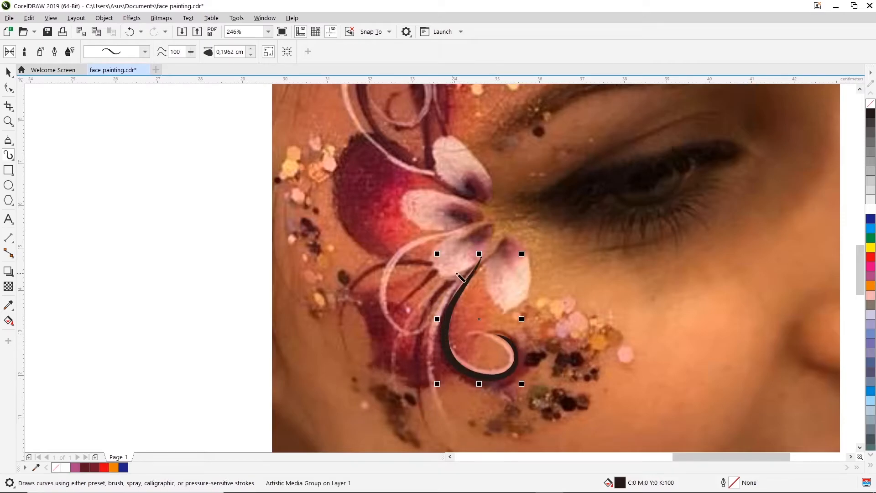
- Draw a long tapered dark stroke curving down from the lower petals to the chin-side tip of the painted design
{"action": "mouse_move", "coordinate": [455, 277]}
{"action": "left_mouse_down"}
{"action": "mouse_move", "coordinate": [423, 328]}
{"action": "mouse_move", "coordinate": [424, 395]}
{"action": "left_mouse_up"}
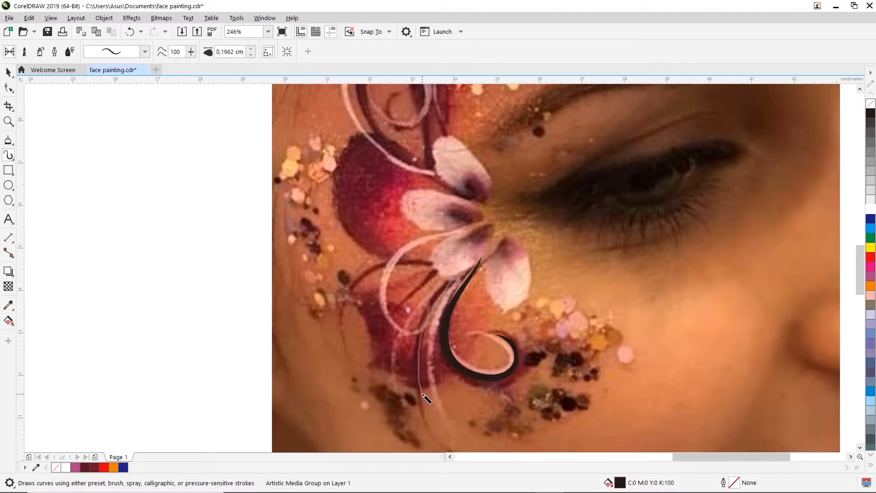
{"action": "left_click_drag", "start_coordinate": [442, 430], "coordinate": [442, 431]}
{"action": "key", "text": "ctrl+z"}
{"action": "mouse_move", "coordinate": [451, 282]}
{"action": "left_mouse_down"}
{"action": "mouse_move", "coordinate": [418, 344]}
{"action": "mouse_move", "coordinate": [429, 411]}
{"action": "left_mouse_up"}
{"action": "left_click_drag", "start_coordinate": [449, 440], "coordinate": [449, 440]}
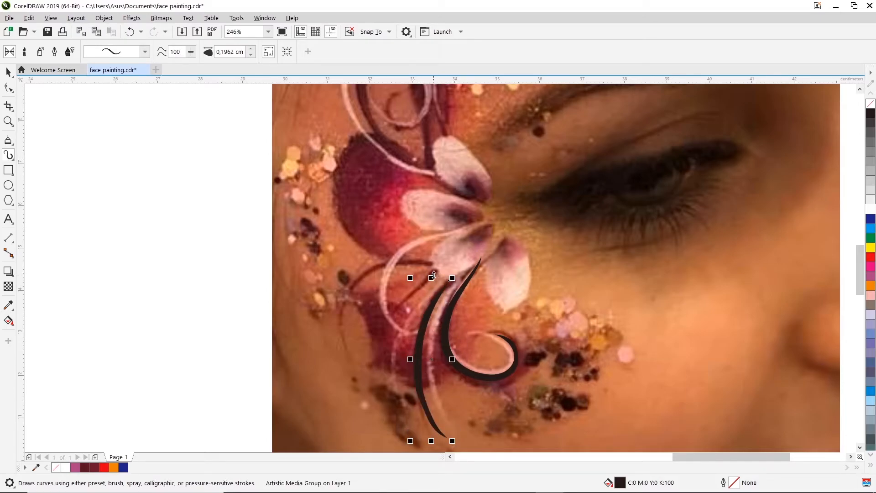
- Trace the dark arc that sweeps outward from the third petal and bends down beyond the white curl
{"action": "mouse_move", "coordinate": [430, 264]}
{"action": "left_mouse_down"}
{"action": "mouse_move", "coordinate": [385, 264]}
{"action": "mouse_move", "coordinate": [356, 281]}
{"action": "mouse_move", "coordinate": [337, 311]}
{"action": "mouse_move", "coordinate": [351, 372]}
{"action": "left_mouse_up"}
{"action": "key", "text": "ctrl+z"}
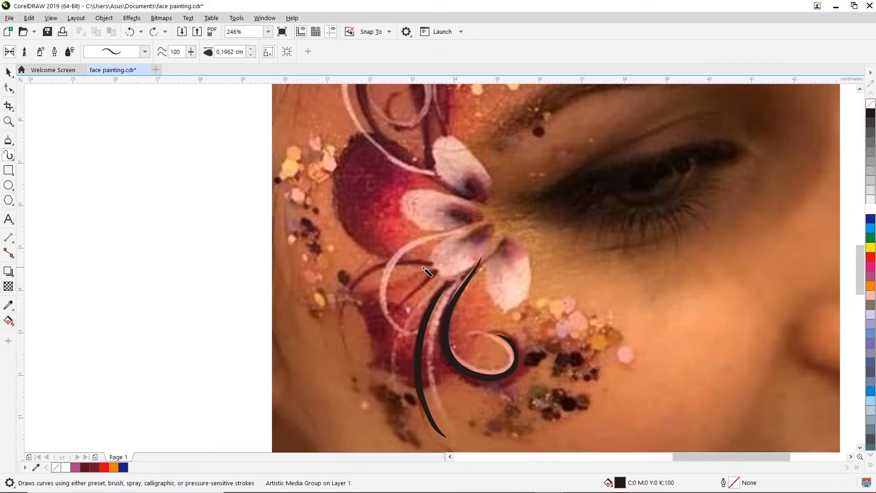
{"action": "mouse_move", "coordinate": [429, 265]}
{"action": "left_mouse_down"}
{"action": "mouse_move", "coordinate": [374, 267]}
{"action": "mouse_move", "coordinate": [350, 286]}
{"action": "mouse_move", "coordinate": [339, 315]}
{"action": "mouse_move", "coordinate": [348, 356]}
{"action": "left_mouse_up"}
- Draw a shorter dark arc inside the outer arc, starting at the third petal, redrawing it until its curve is smooth
{"action": "left_click_drag", "start_coordinate": [436, 273], "coordinate": [371, 340]}
{"action": "key", "text": "ctrl+z"}
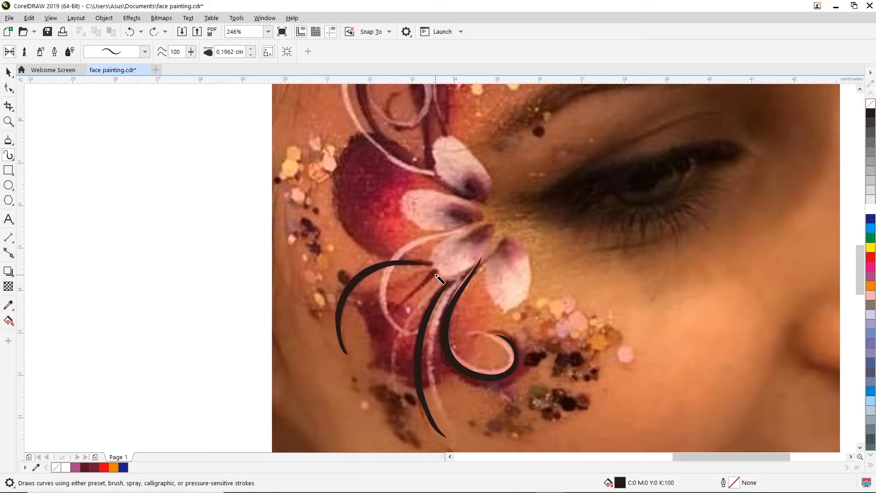
{"action": "left_click_drag", "start_coordinate": [423, 290], "coordinate": [383, 332]}
{"action": "key", "text": "ctrl+z"}
{"action": "left_click_drag", "start_coordinate": [412, 292], "coordinate": [387, 331]}
{"action": "key", "text": "ctrl+z"}
{"action": "mouse_move", "coordinate": [433, 276]}
{"action": "left_mouse_down"}
{"action": "mouse_move", "coordinate": [389, 286]}
{"action": "mouse_move", "coordinate": [376, 325]}
{"action": "left_mouse_up"}
{"action": "key", "text": "ctrl+z"}
{"action": "left_click_drag", "start_coordinate": [416, 278], "coordinate": [377, 324]}
{"action": "key", "text": "ctrl+z"}
{"action": "mouse_move", "coordinate": [432, 279]}
{"action": "left_mouse_down"}
{"action": "mouse_move", "coordinate": [398, 286]}
{"action": "mouse_move", "coordinate": [377, 322]}
{"action": "left_mouse_up"}
{"action": "key", "text": "ctrl+z"}
{"action": "mouse_move", "coordinate": [427, 279]}
{"action": "left_mouse_down"}
{"action": "mouse_move", "coordinate": [393, 297]}
{"action": "mouse_move", "coordinate": [385, 333]}
{"action": "left_mouse_up"}
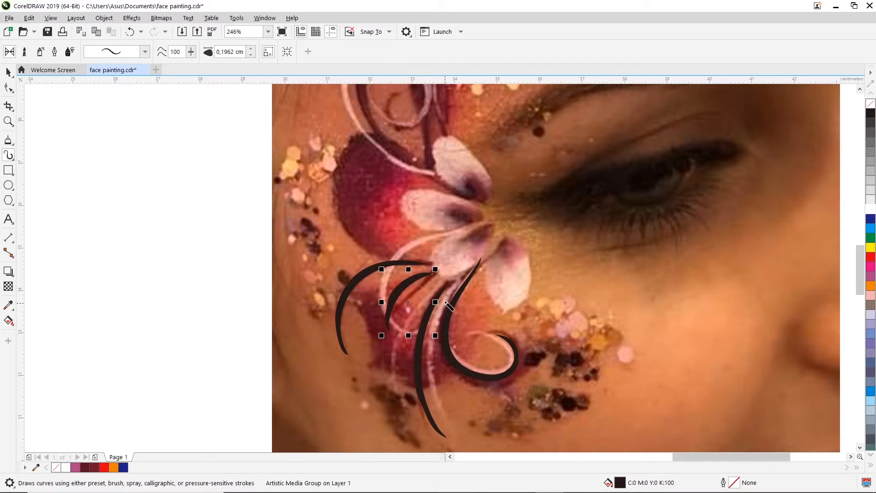
{"action": "key", "text": "ctrl+z"}
{"action": "mouse_move", "coordinate": [420, 275]}
{"action": "left_mouse_down"}
{"action": "mouse_move", "coordinate": [401, 280]}
{"action": "mouse_move", "coordinate": [379, 331]}
{"action": "left_mouse_up"}
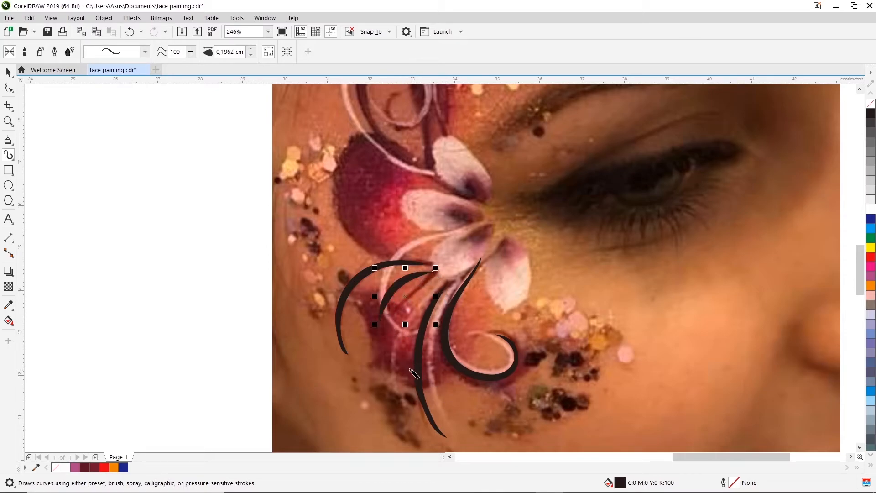
{"action": "key", "text": "ctrl+z"}
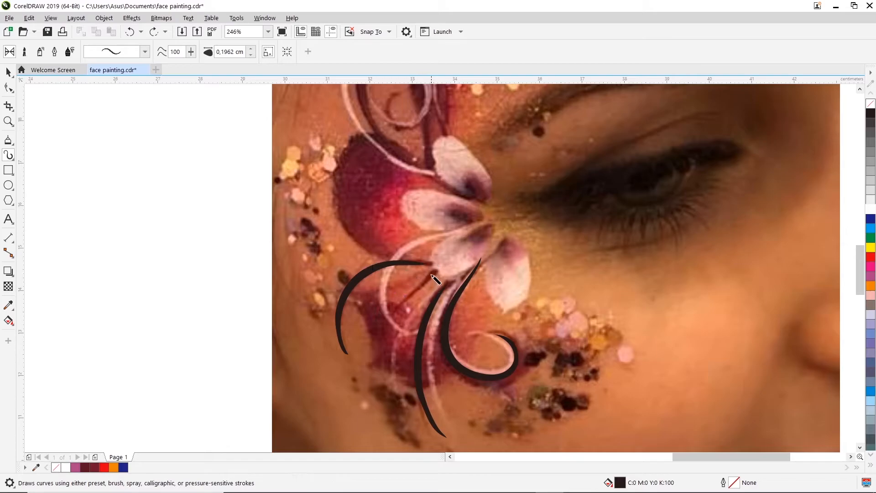
{"action": "left_click_drag", "start_coordinate": [389, 303], "coordinate": [389, 303]}
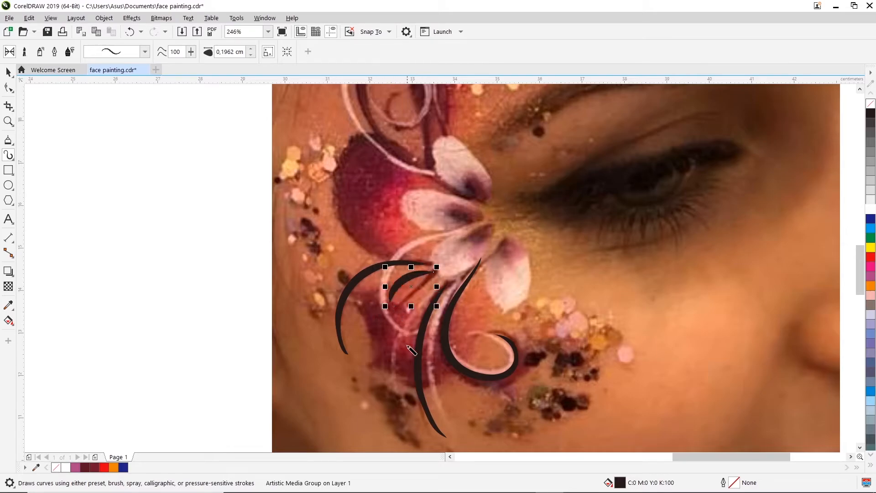
{"action": "key", "text": "ctrl+z"}
{"action": "mouse_move", "coordinate": [438, 273]}
{"action": "left_mouse_down"}
{"action": "mouse_move", "coordinate": [390, 287]}
{"action": "mouse_move", "coordinate": [379, 330]}
{"action": "left_mouse_up"}
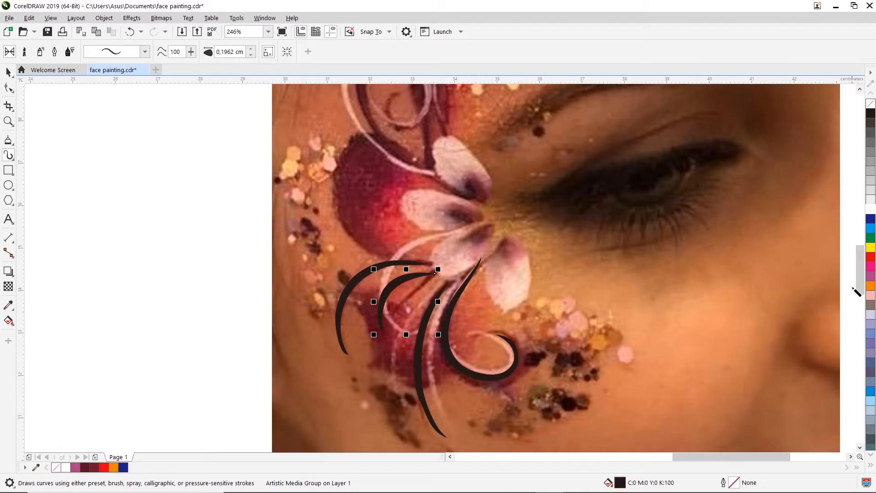
- Draw a dark curl above the flower inside the small white loop, with a 0,1962 cm wide Artistic Media stroke
{"action": "left_click_drag", "start_coordinate": [859, 283], "coordinate": [857, 245]}
{"action": "mouse_move", "coordinate": [433, 414]}
{"action": "left_mouse_down"}
{"action": "mouse_move", "coordinate": [404, 395]}
{"action": "mouse_move", "coordinate": [375, 353]}
{"action": "mouse_move", "coordinate": [378, 291]}
{"action": "mouse_move", "coordinate": [426, 280]}
{"action": "mouse_move", "coordinate": [410, 342]}
{"action": "left_mouse_up"}
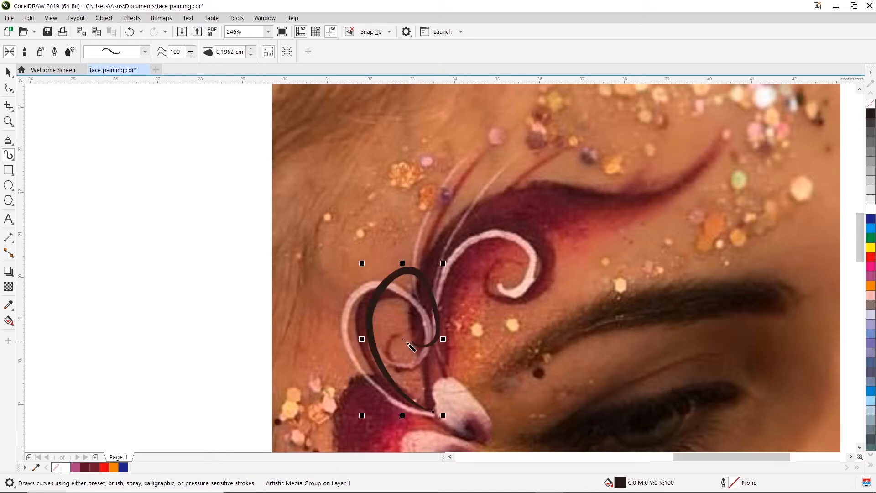
{"action": "key", "text": "ctrl+z"}
{"action": "mouse_move", "coordinate": [429, 409]}
{"action": "left_mouse_down"}
{"action": "mouse_move", "coordinate": [379, 377]}
{"action": "mouse_move", "coordinate": [360, 320]}
{"action": "mouse_move", "coordinate": [416, 285]}
{"action": "mouse_move", "coordinate": [431, 321]}
{"action": "mouse_move", "coordinate": [409, 341]}
{"action": "left_mouse_up"}
{"action": "key", "text": "ctrl+z"}
{"action": "mouse_move", "coordinate": [422, 403]}
{"action": "left_mouse_down"}
{"action": "mouse_move", "coordinate": [377, 371]}
{"action": "mouse_move", "coordinate": [362, 304]}
{"action": "mouse_move", "coordinate": [398, 287]}
{"action": "mouse_move", "coordinate": [390, 329]}
{"action": "left_mouse_up"}
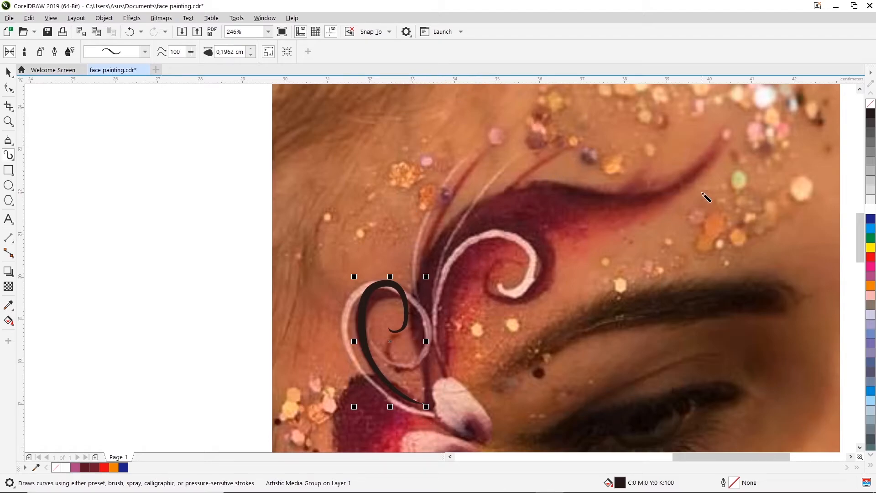
- Trace the long sweeping dark stroke from the top petal to the tip above the eyebrow with a stroke width of 0,2762 cm
{"action": "left_click", "coordinate": [139, 54]}
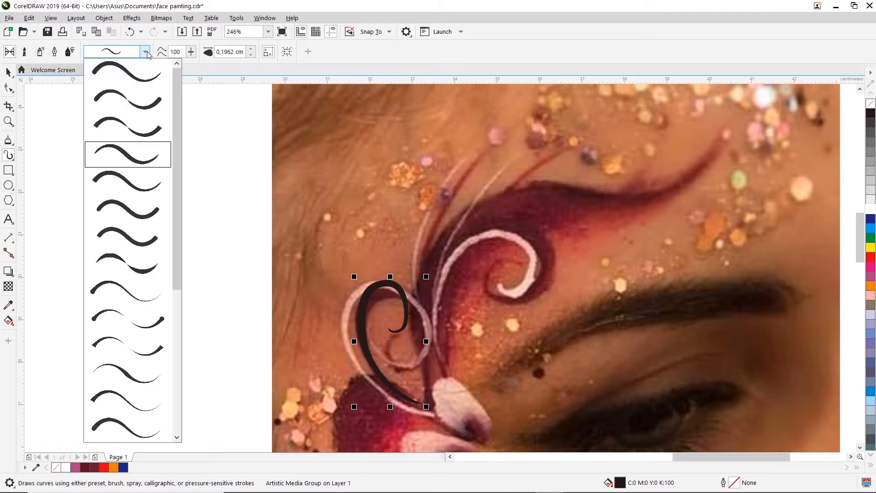
{"action": "left_click", "coordinate": [252, 51]}
{"action": "left_click", "coordinate": [252, 52]}
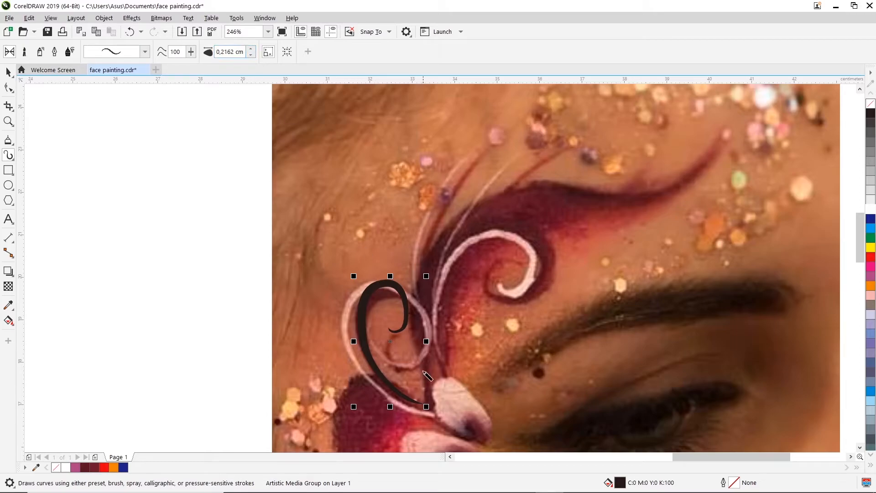
{"action": "left_click_drag", "start_coordinate": [426, 406], "coordinate": [389, 336]}
{"action": "key", "text": "ctrl+z"}
{"action": "mouse_move", "coordinate": [431, 402]}
{"action": "left_mouse_down"}
{"action": "mouse_move", "coordinate": [426, 300]}
{"action": "mouse_move", "coordinate": [447, 217]}
{"action": "mouse_move", "coordinate": [528, 181]}
{"action": "mouse_move", "coordinate": [677, 182]}
{"action": "mouse_move", "coordinate": [712, 144]}
{"action": "left_mouse_up"}
{"action": "key", "text": "ctrl+z"}
{"action": "left_click", "coordinate": [252, 51]}
{"action": "left_click", "coordinate": [252, 51]}
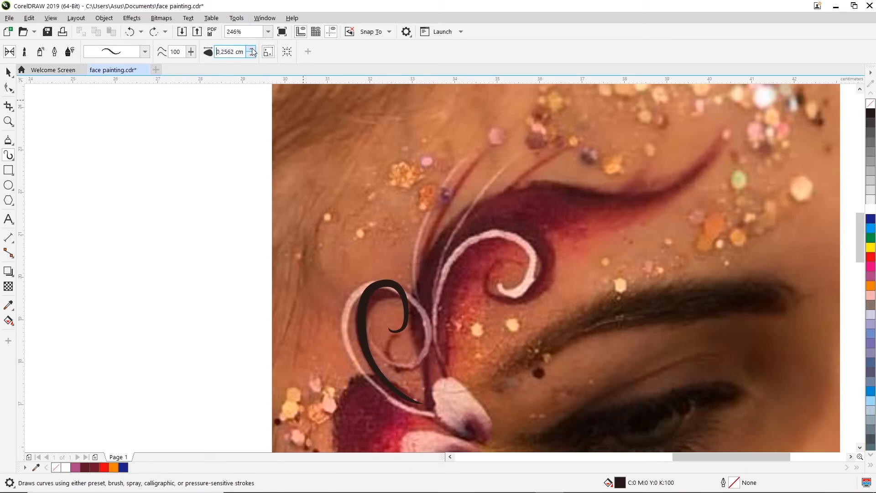
{"action": "mouse_move", "coordinate": [491, 208]}
{"action": "left_mouse_down"}
{"action": "mouse_move", "coordinate": [622, 192]}
{"action": "mouse_move", "coordinate": [641, 179]}
{"action": "left_mouse_up"}
{"action": "key", "text": "ctrl+z"}
{"action": "mouse_move", "coordinate": [432, 405]}
{"action": "left_mouse_down"}
{"action": "mouse_move", "coordinate": [413, 312]}
{"action": "mouse_move", "coordinate": [445, 238]}
{"action": "mouse_move", "coordinate": [555, 192]}
{"action": "mouse_move", "coordinate": [697, 177]}
{"action": "mouse_move", "coordinate": [750, 148]}
{"action": "left_mouse_up"}
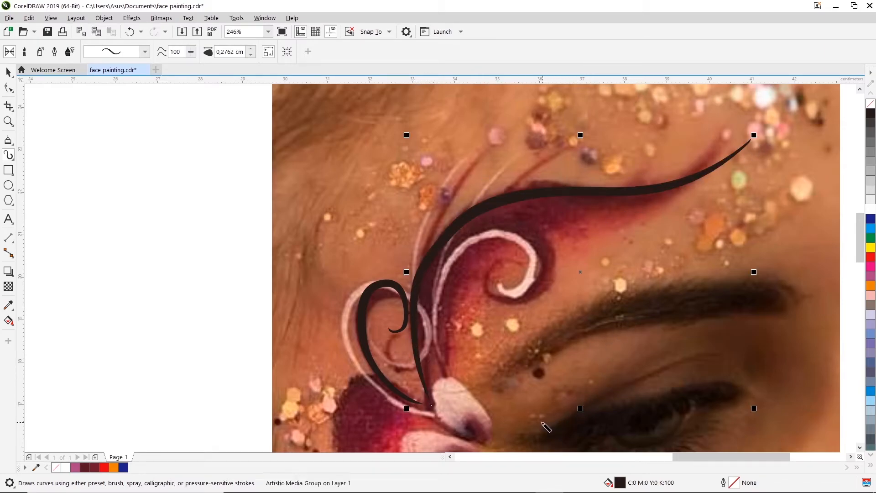
- Trace the dark curl from the top petal around the large upper white spiral, ending inside it
{"action": "mouse_move", "coordinate": [446, 376]}
{"action": "left_mouse_down"}
{"action": "mouse_move", "coordinate": [439, 313]}
{"action": "mouse_move", "coordinate": [449, 262]}
{"action": "left_mouse_up"}
{"action": "key", "text": "ctrl+z"}
{"action": "mouse_move", "coordinate": [446, 376]}
{"action": "left_mouse_down"}
{"action": "mouse_move", "coordinate": [432, 338]}
{"action": "mouse_move", "coordinate": [475, 240]}
{"action": "mouse_move", "coordinate": [510, 319]}
{"action": "mouse_move", "coordinate": [487, 284]}
{"action": "left_mouse_up"}
{"action": "key", "text": "ctrl+z"}
{"action": "mouse_move", "coordinate": [446, 375]}
{"action": "left_mouse_down"}
{"action": "mouse_move", "coordinate": [433, 294]}
{"action": "mouse_move", "coordinate": [452, 255]}
{"action": "mouse_move", "coordinate": [483, 236]}
{"action": "mouse_move", "coordinate": [515, 234]}
{"action": "mouse_move", "coordinate": [538, 248]}
{"action": "mouse_move", "coordinate": [539, 285]}
{"action": "mouse_move", "coordinate": [499, 298]}
{"action": "mouse_move", "coordinate": [487, 284]}
{"action": "left_mouse_up"}
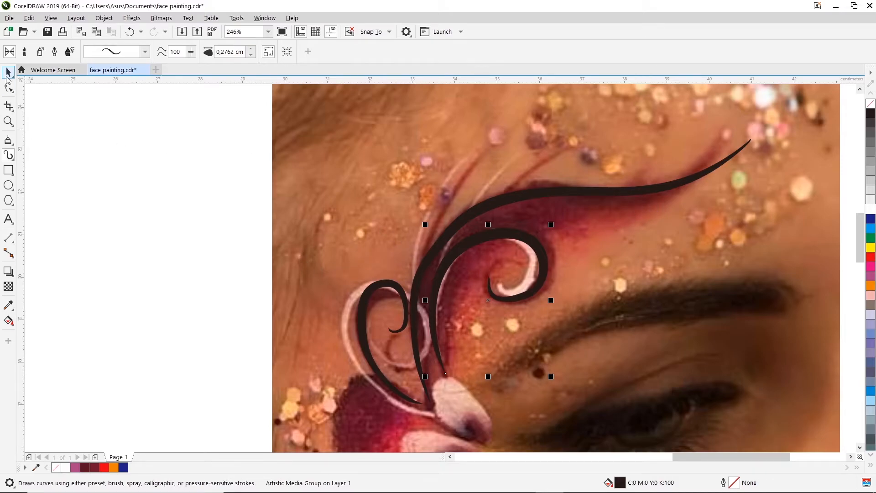
- Smooth the long sweeping stroke by deleting the surplus node on its lower bend with the Shape tool
{"action": "left_click", "coordinate": [8, 72]}
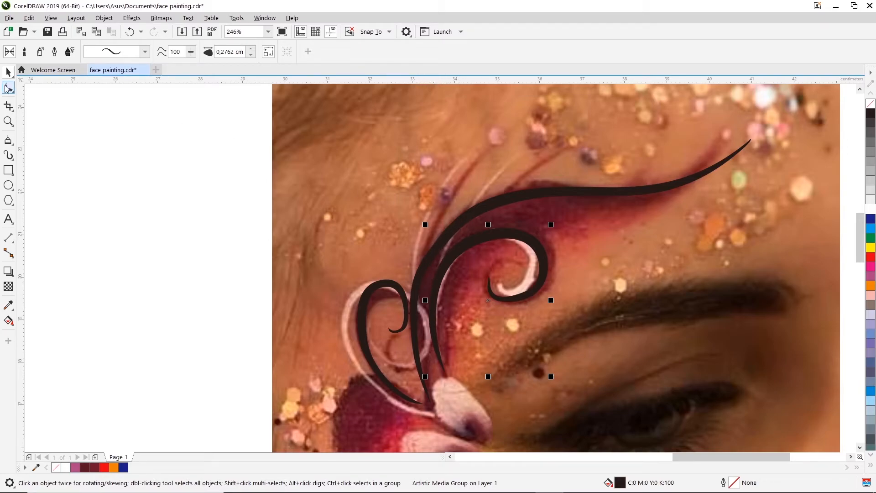
{"action": "left_click", "coordinate": [7, 88]}
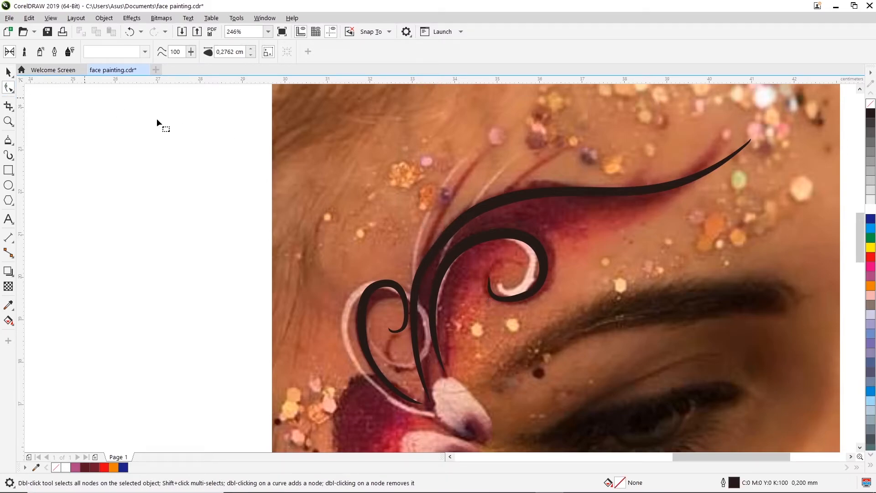
{"action": "left_click", "coordinate": [453, 227]}
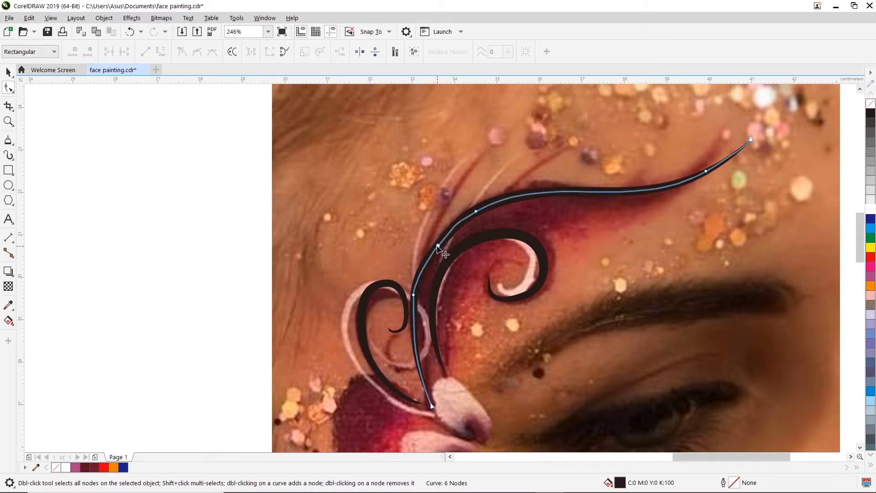
{"action": "double_click", "coordinate": [437, 246]}
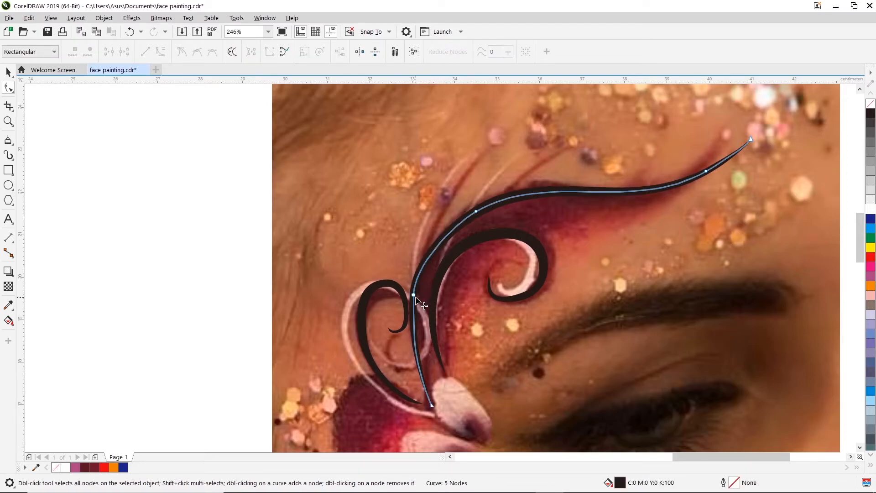
{"action": "mouse_move", "coordinate": [453, 226]}
{"action": "left_mouse_down"}
{"action": "mouse_move", "coordinate": [460, 222]}
{"action": "mouse_move", "coordinate": [440, 227]}
{"action": "left_mouse_up"}
{"action": "left_click", "coordinate": [374, 338]}
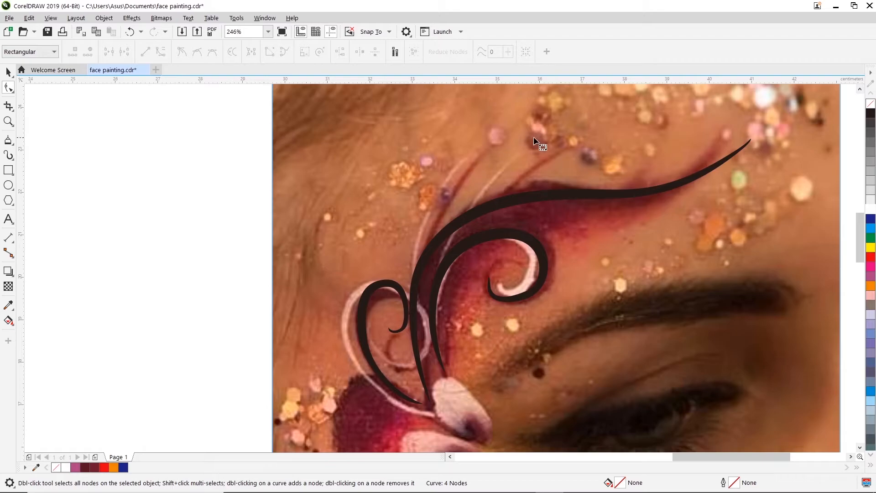
- Save the drawing and trace a thin dark stroke flaring upward from the top petal with a stroke width of 0,0962 cm
{"action": "left_click", "coordinate": [7, 71]}
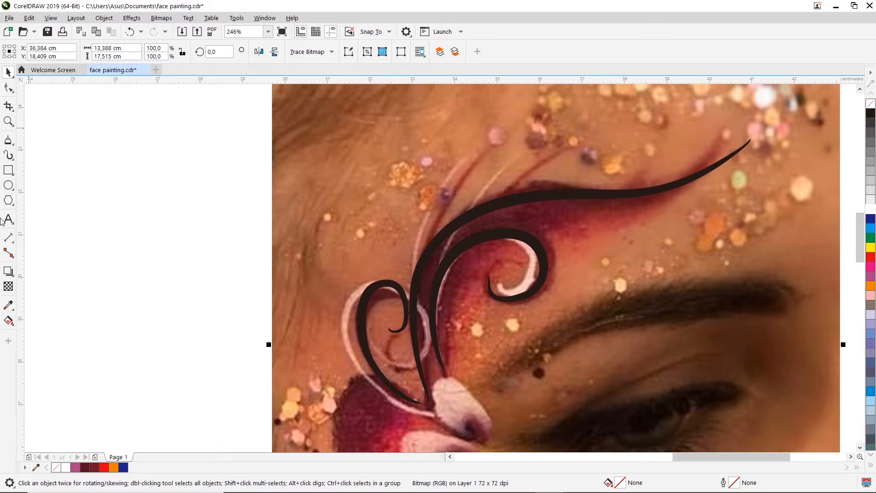
{"action": "left_click", "coordinate": [8, 156]}
{"action": "left_click", "coordinate": [249, 55]}
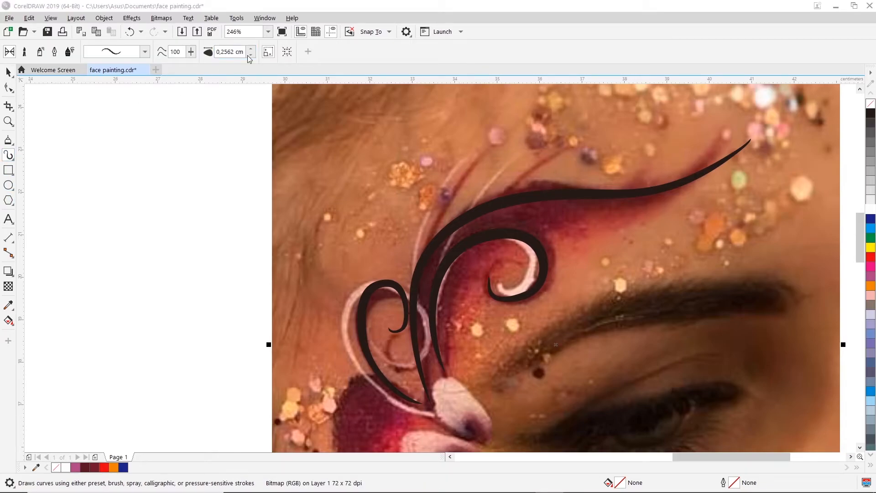
{"action": "left_click", "coordinate": [250, 55]}
{"action": "left_click", "coordinate": [518, 279]}
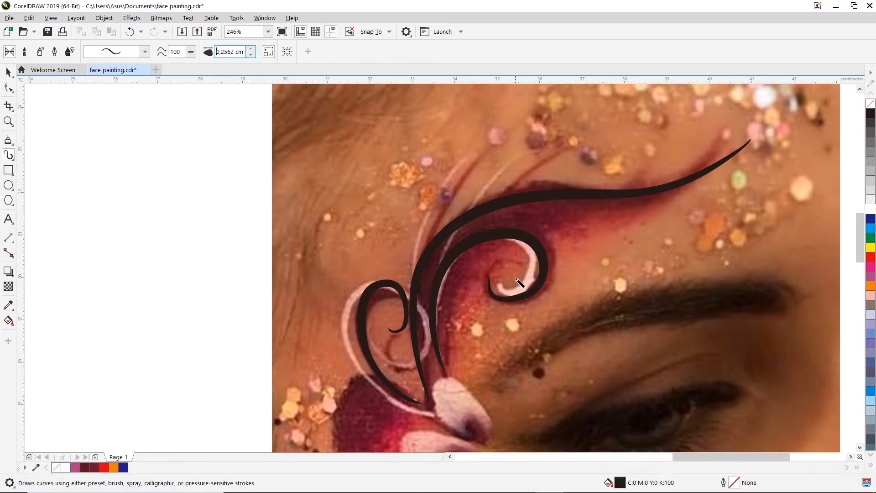
{"action": "left_click", "coordinate": [250, 56]}
{"action": "left_click", "coordinate": [250, 55]}
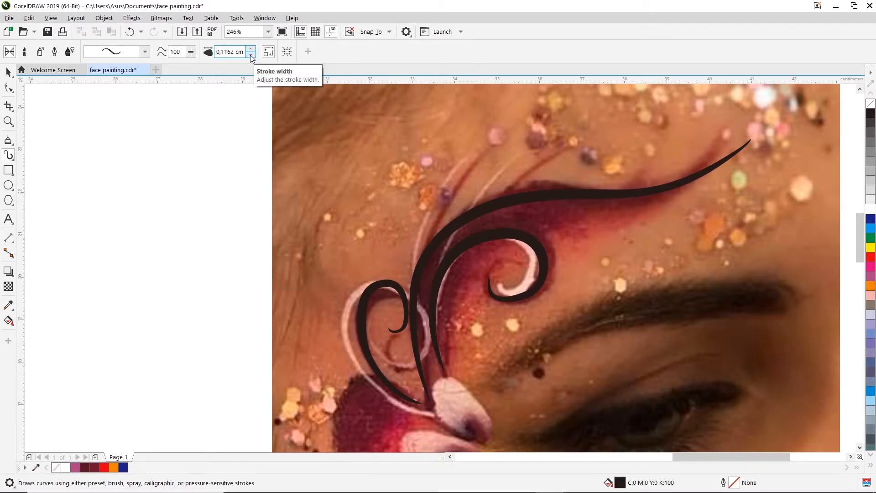
{"action": "key", "text": "ctrl+s"}
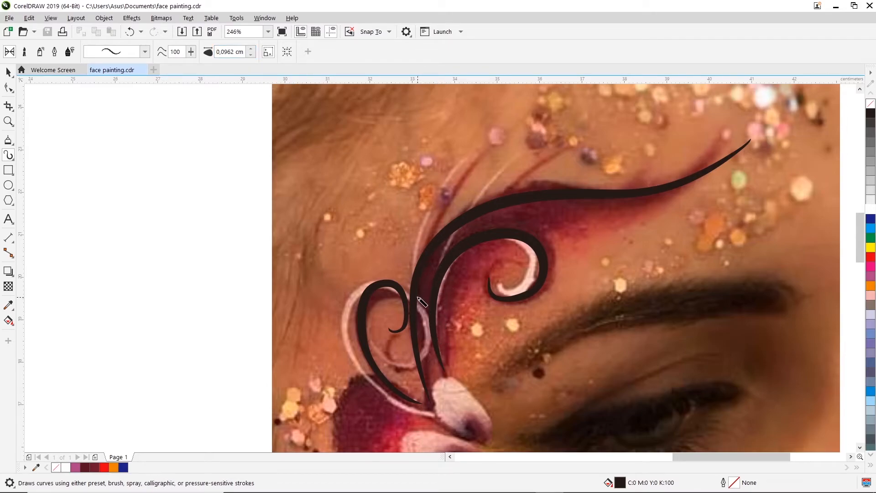
{"action": "mouse_move", "coordinate": [430, 388]}
{"action": "left_mouse_down"}
{"action": "mouse_move", "coordinate": [432, 229]}
{"action": "mouse_move", "coordinate": [469, 138]}
{"action": "left_mouse_up"}
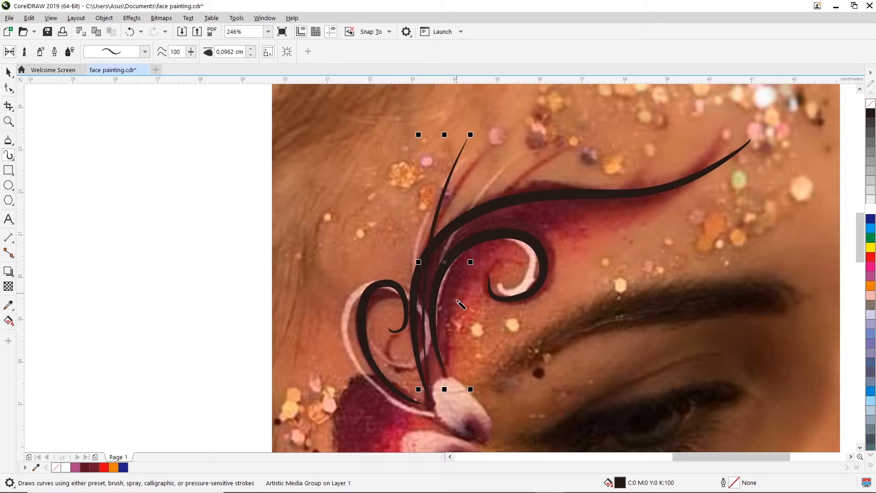
- Undo the thin flaring stroke above the top petal and redraw it from its upper tip down to the petal at 0,0962 cm width
{"action": "key", "text": "ctrl+z"}
{"action": "mouse_move", "coordinate": [428, 368]}
{"action": "left_mouse_down"}
{"action": "mouse_move", "coordinate": [419, 305]}
{"action": "mouse_move", "coordinate": [468, 138]}
{"action": "left_mouse_up"}
{"action": "key", "text": "ctrl+z"}
{"action": "mouse_move", "coordinate": [433, 372]}
{"action": "left_mouse_down"}
{"action": "mouse_move", "coordinate": [443, 201]}
{"action": "mouse_move", "coordinate": [469, 150]}
{"action": "left_mouse_up"}
{"action": "key", "text": "ctrl+z"}
{"action": "mouse_move", "coordinate": [433, 372]}
{"action": "left_mouse_down"}
{"action": "mouse_move", "coordinate": [445, 170]}
{"action": "mouse_move", "coordinate": [462, 129]}
{"action": "mouse_move", "coordinate": [469, 158]}
{"action": "mouse_move", "coordinate": [407, 302]}
{"action": "mouse_move", "coordinate": [433, 374]}
{"action": "left_mouse_up"}
{"action": "key", "text": "ctrl+z"}
{"action": "key", "text": "ctrl+z"}
{"action": "mouse_move", "coordinate": [481, 153]}
{"action": "left_mouse_down"}
{"action": "mouse_move", "coordinate": [447, 195]}
{"action": "mouse_move", "coordinate": [412, 327]}
{"action": "mouse_move", "coordinate": [422, 363]}
{"action": "left_mouse_up"}
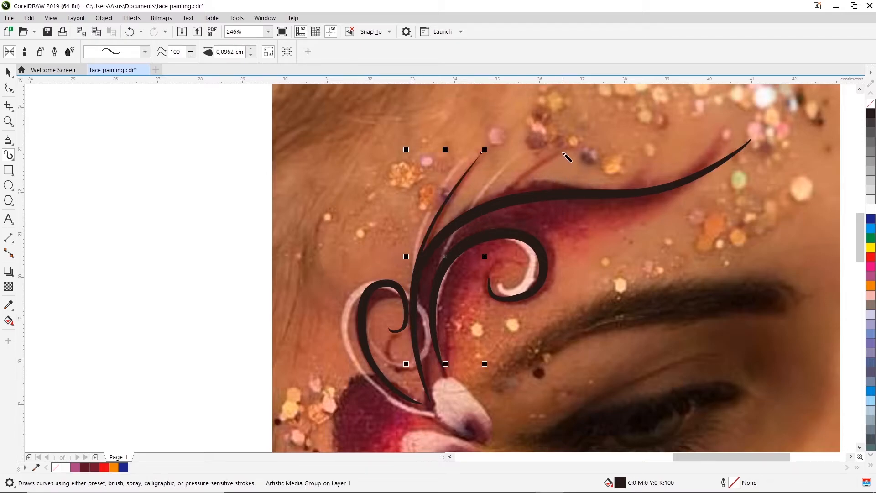
{"action": "mouse_move", "coordinate": [572, 147]}
{"action": "left_mouse_down"}
{"action": "mouse_move", "coordinate": [543, 154]}
{"action": "mouse_move", "coordinate": [493, 189]}
{"action": "mouse_move", "coordinate": [461, 241]}
{"action": "left_mouse_up"}
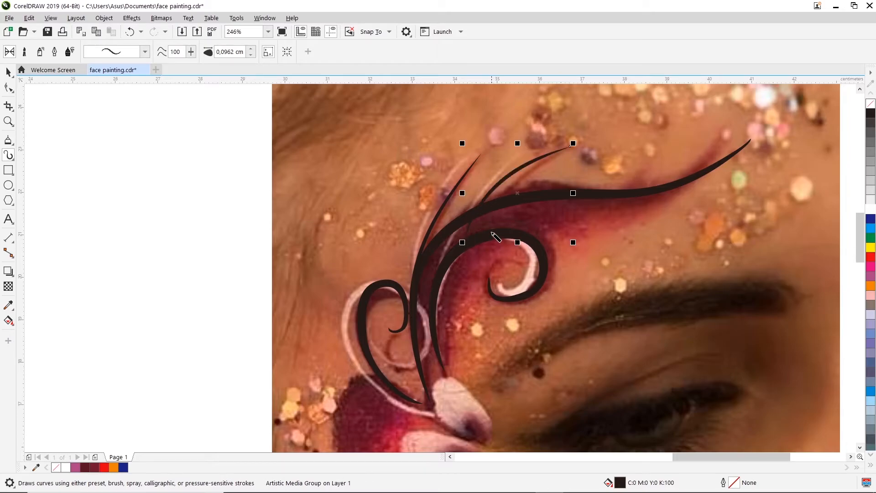
{"action": "key", "text": "ctrl+z"}
{"action": "mouse_move", "coordinate": [457, 385]}
{"action": "left_mouse_down"}
{"action": "mouse_move", "coordinate": [483, 220]}
{"action": "mouse_move", "coordinate": [571, 124]}
{"action": "mouse_move", "coordinate": [455, 225]}
{"action": "mouse_move", "coordinate": [437, 386]}
{"action": "left_mouse_up"}
{"action": "key", "text": "ctrl+z"}
{"action": "key", "text": "ctrl+z"}
{"action": "mouse_move", "coordinate": [553, 147]}
{"action": "left_mouse_down"}
{"action": "mouse_move", "coordinate": [446, 250]}
{"action": "mouse_move", "coordinate": [440, 390]}
{"action": "left_mouse_up"}
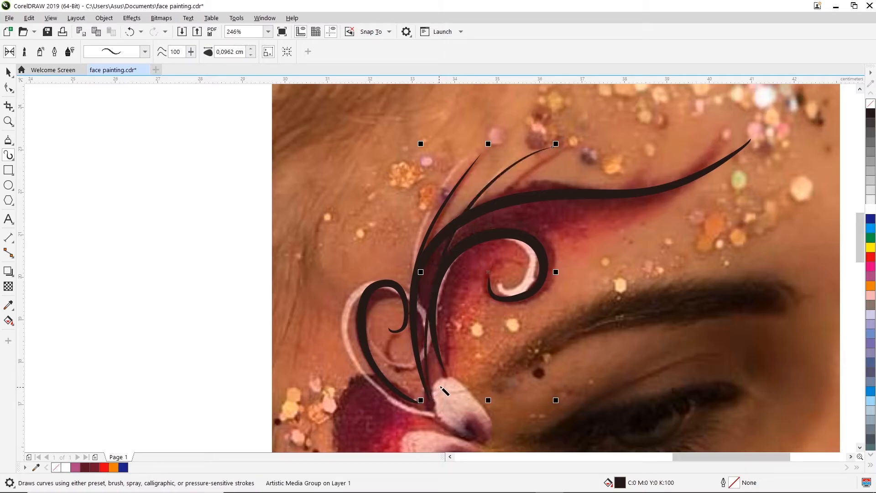
{"action": "key", "text": "ctrl+z"}
{"action": "mouse_move", "coordinate": [553, 147]}
{"action": "left_mouse_down"}
{"action": "mouse_move", "coordinate": [526, 155]}
{"action": "mouse_move", "coordinate": [457, 259]}
{"action": "mouse_move", "coordinate": [453, 382]}
{"action": "mouse_move", "coordinate": [555, 160]}
{"action": "mouse_move", "coordinate": [526, 170]}
{"action": "mouse_move", "coordinate": [447, 336]}
{"action": "mouse_move", "coordinate": [447, 396]}
{"action": "left_mouse_up"}
{"action": "key", "text": "ctrl+z"}
{"action": "key", "text": "ctrl+z"}
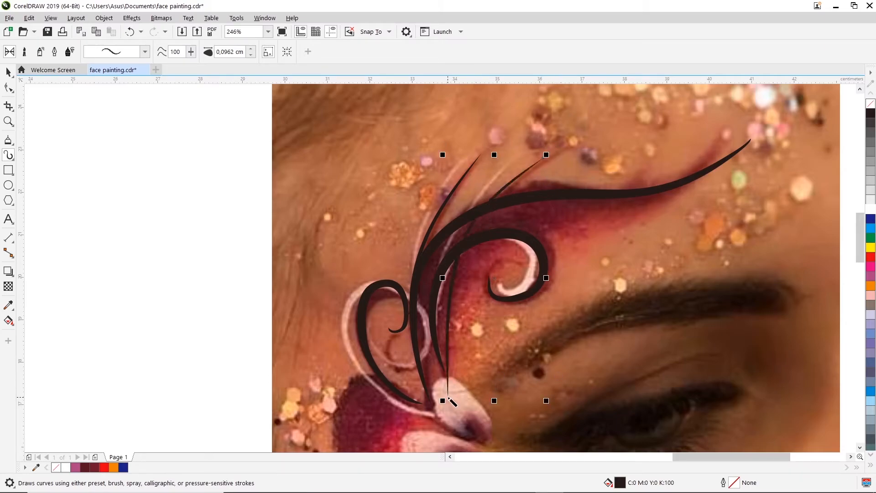
{"action": "key", "text": "ctrl+z"}
{"action": "mouse_move", "coordinate": [591, 145]}
{"action": "left_mouse_down"}
{"action": "mouse_move", "coordinate": [429, 338]}
{"action": "mouse_move", "coordinate": [542, 132]}
{"action": "left_mouse_up"}
{"action": "key", "text": "ctrl+z"}
{"action": "key", "text": "ctrl+z"}
{"action": "mouse_move", "coordinate": [428, 369]}
{"action": "left_mouse_down"}
{"action": "mouse_move", "coordinate": [548, 147]}
{"action": "mouse_move", "coordinate": [569, 137]}
{"action": "left_mouse_up"}
{"action": "key", "text": "z"}
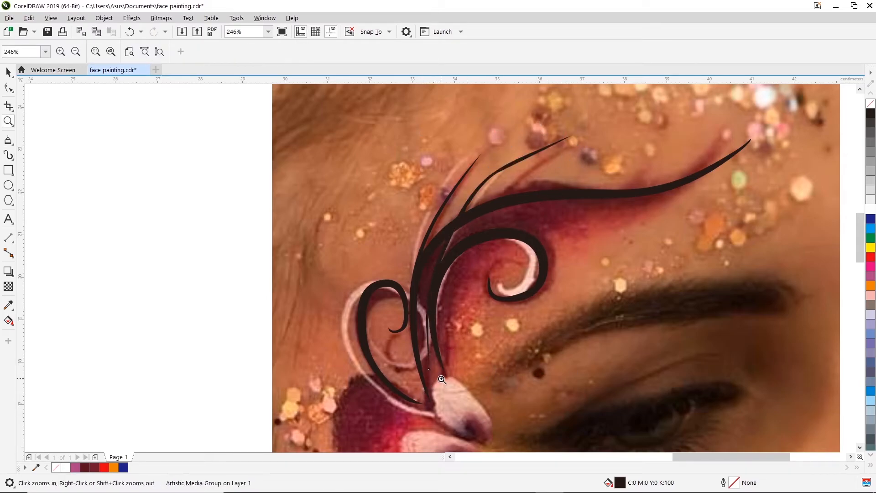
{"action": "key", "text": "ctrl+z"}
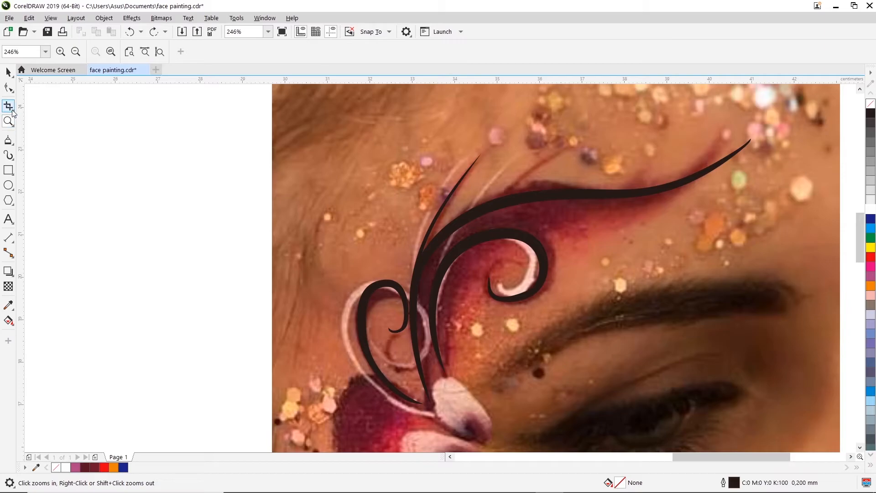
- Trace a second thin dark Artistic Media stroke from the top petal, rising past the long sweeping stroke, at 0,0962 cm width
{"action": "left_click", "coordinate": [9, 155]}
{"action": "mouse_move", "coordinate": [441, 373]}
{"action": "left_mouse_down"}
{"action": "mouse_move", "coordinate": [526, 126]}
{"action": "mouse_move", "coordinate": [551, 105]}
{"action": "left_mouse_up"}
{"action": "key", "text": "ctrl+z"}
{"action": "mouse_move", "coordinate": [550, 144]}
{"action": "left_mouse_down"}
{"action": "mouse_move", "coordinate": [447, 326]}
{"action": "mouse_move", "coordinate": [455, 354]}
{"action": "mouse_move", "coordinate": [451, 254]}
{"action": "mouse_move", "coordinate": [588, 121]}
{"action": "left_mouse_up"}
{"action": "key", "text": "ctrl+z"}
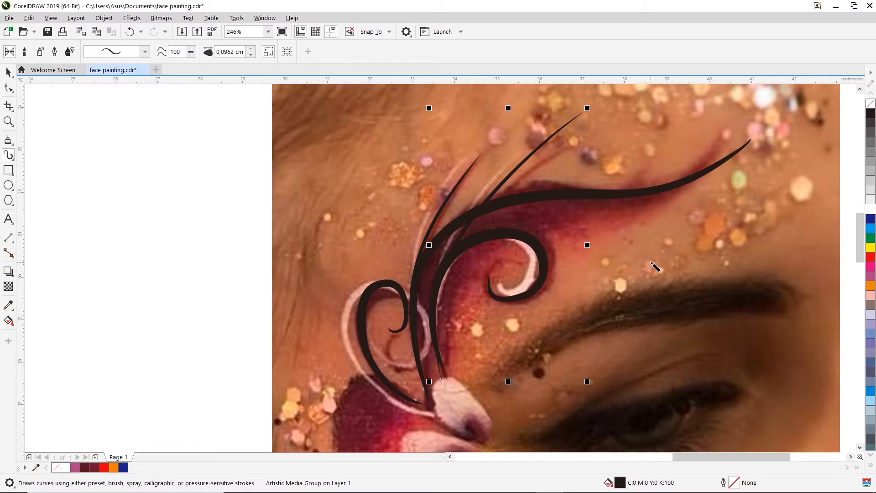
- Reshape the lower part of the second thin stroke with the Shape tool, shifting its nodes and petal end away from the large curl
{"action": "left_click", "coordinate": [8, 88]}
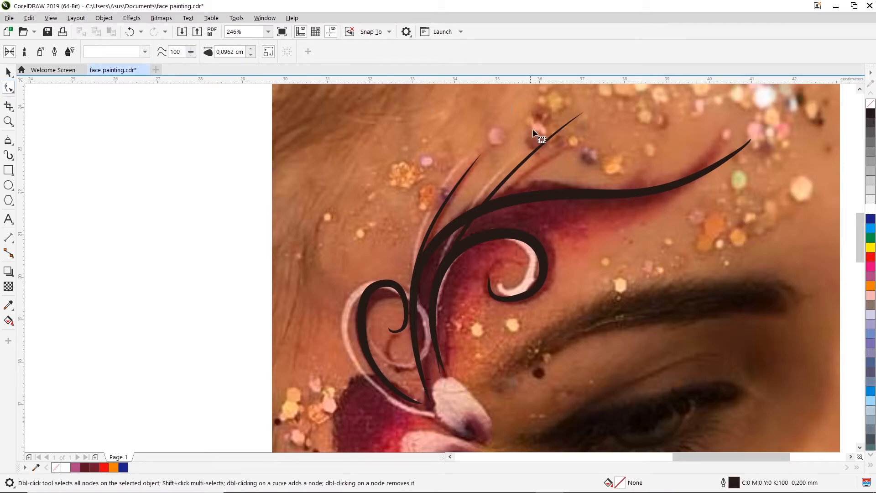
{"action": "left_click", "coordinate": [501, 187]}
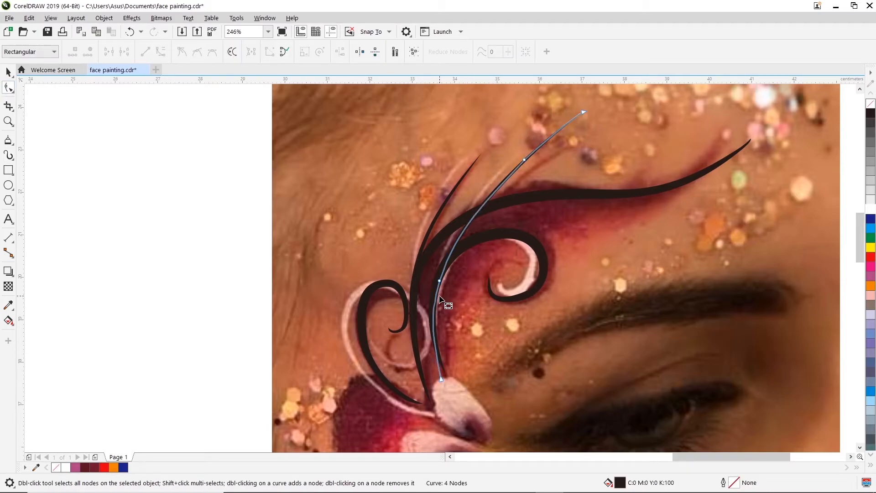
{"action": "left_click_drag", "start_coordinate": [439, 280], "coordinate": [434, 276]}
{"action": "left_click_drag", "start_coordinate": [435, 347], "coordinate": [431, 347]}
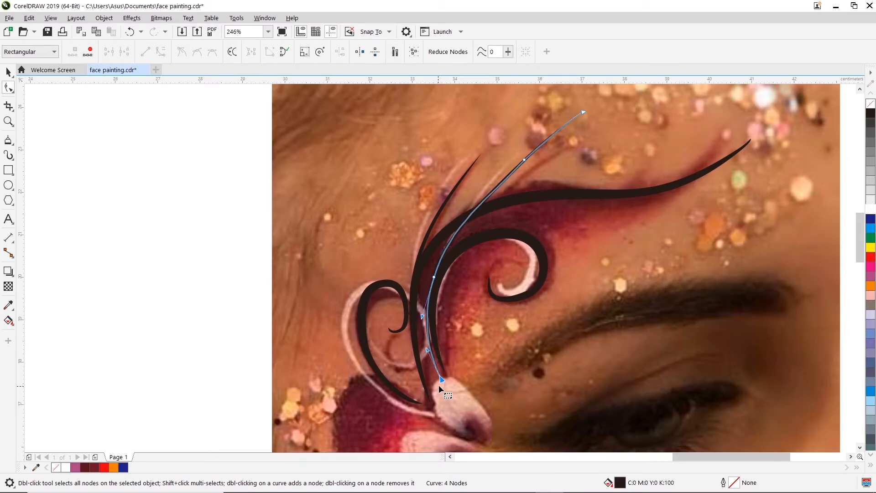
{"action": "left_click_drag", "start_coordinate": [440, 379], "coordinate": [436, 376]}
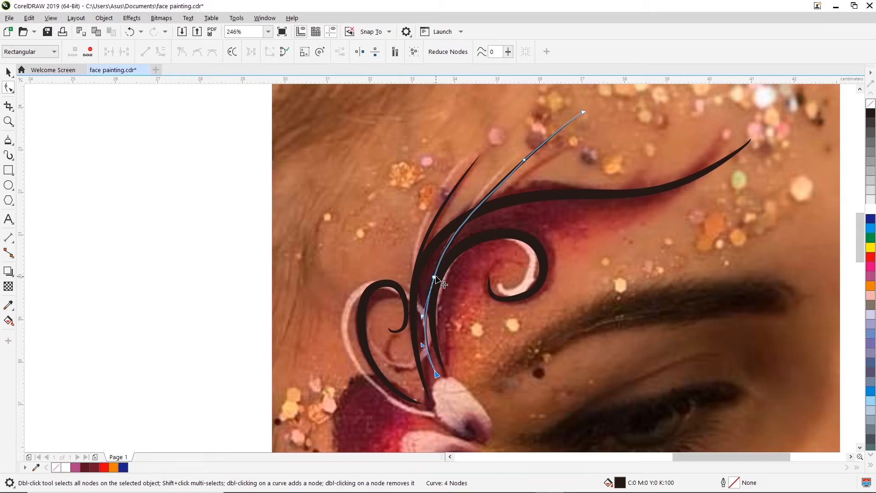
{"action": "left_click", "coordinate": [431, 273]}
{"action": "left_click", "coordinate": [432, 273]}
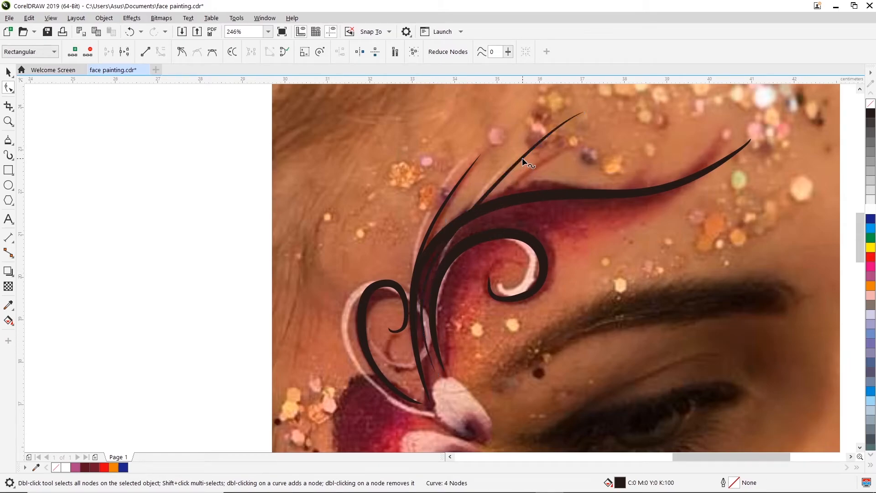
- Smooth the upper part of the second thin stroke by removing its surplus node and adjusting the curve handles
{"action": "left_click", "coordinate": [582, 113]}
{"action": "left_click_drag", "start_coordinate": [556, 122], "coordinate": [472, 179]}
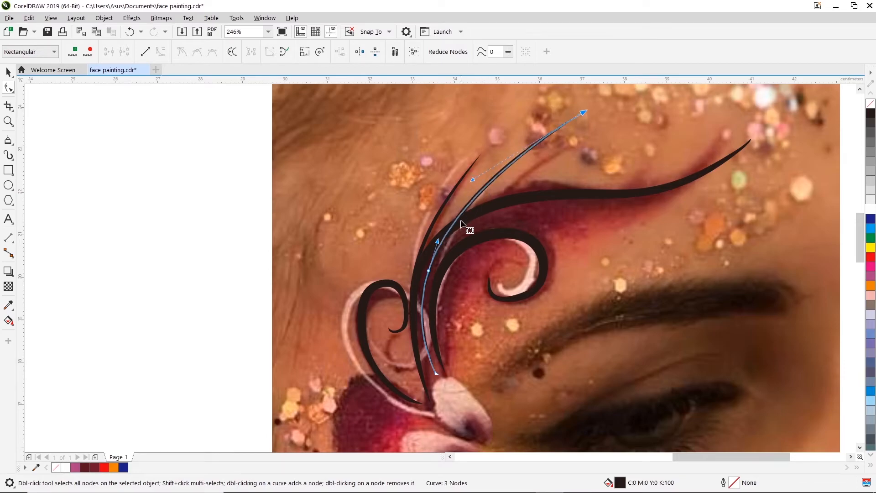
{"action": "mouse_move", "coordinate": [437, 246]}
{"action": "left_mouse_down"}
{"action": "mouse_move", "coordinate": [448, 230]}
{"action": "mouse_move", "coordinate": [435, 250]}
{"action": "left_mouse_up"}
{"action": "double_click", "coordinate": [428, 270]}
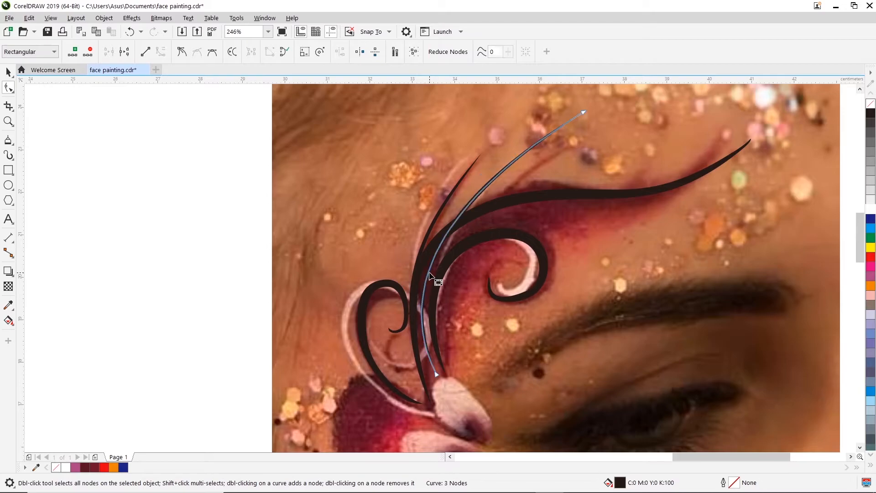
{"action": "left_click", "coordinate": [436, 373]}
{"action": "mouse_move", "coordinate": [381, 258]}
{"action": "left_mouse_down"}
{"action": "mouse_move", "coordinate": [390, 231]}
{"action": "mouse_move", "coordinate": [385, 236]}
{"action": "left_mouse_up"}
- Select all the dark strokes over the reference photo and fill them with the maroon #591524 sampled from the artwork
{"action": "scroll", "coordinate": [318, 202], "scroll_direction": "down", "scroll_amount": 3}
{"action": "scroll", "coordinate": [315, 205], "scroll_direction": "down", "scroll_amount": 2}
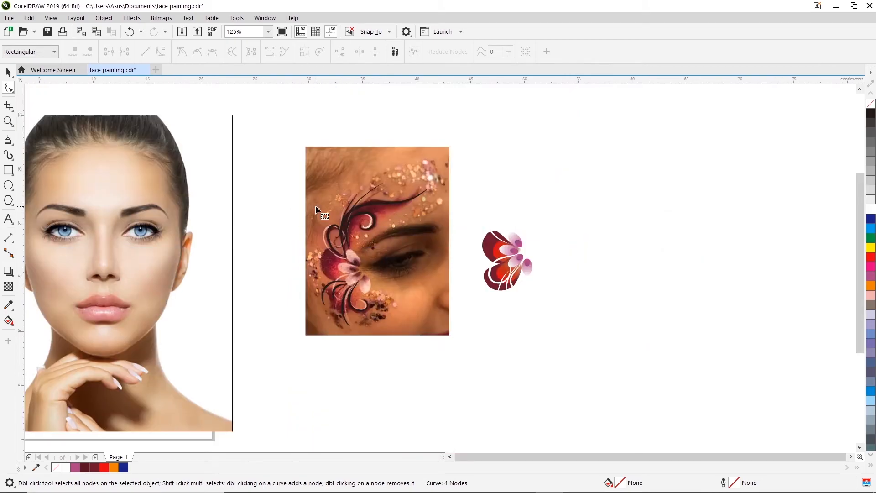
{"action": "left_click", "coordinate": [8, 72]}
{"action": "mouse_move", "coordinate": [271, 146]}
{"action": "left_mouse_down"}
{"action": "mouse_move", "coordinate": [391, 329]}
{"action": "mouse_move", "coordinate": [434, 338]}
{"action": "left_mouse_up"}
{"action": "scroll", "coordinate": [389, 288], "scroll_direction": "up", "scroll_amount": 2}
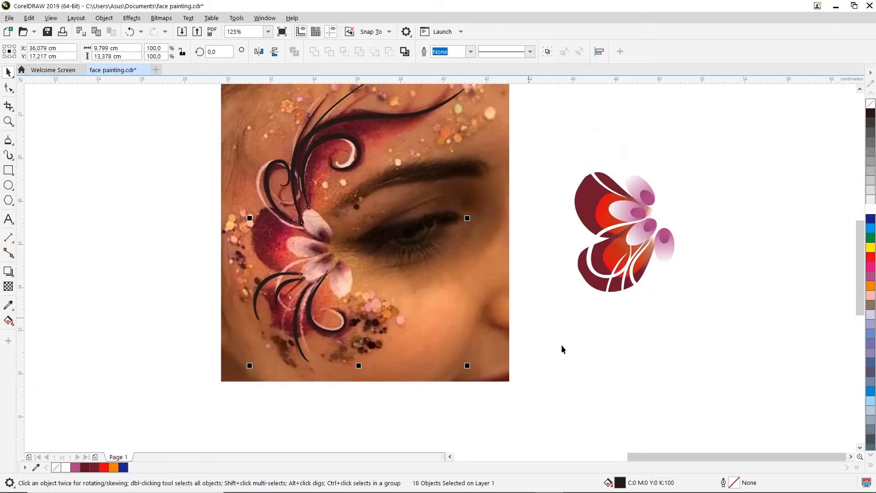
{"action": "mouse_move", "coordinate": [615, 481]}
{"action": "double_click", "coordinate": [619, 482]}
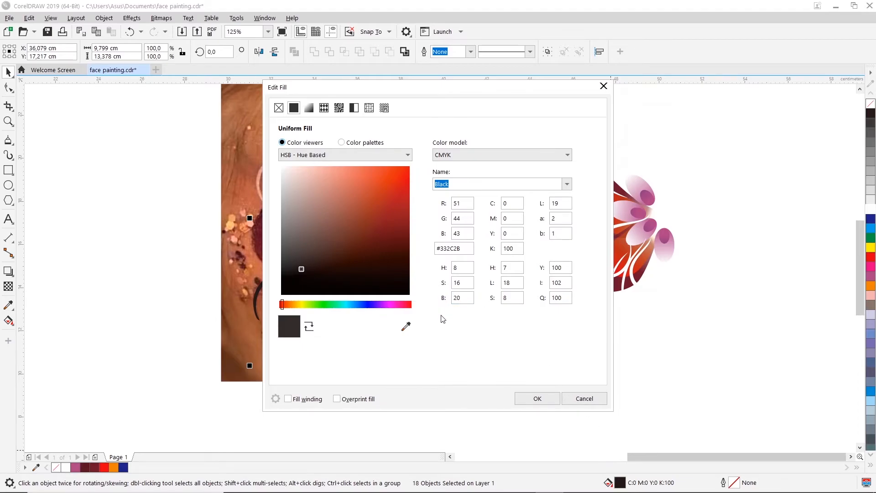
{"action": "left_click_drag", "start_coordinate": [412, 89], "coordinate": [590, 88]}
{"action": "left_click", "coordinate": [583, 322]}
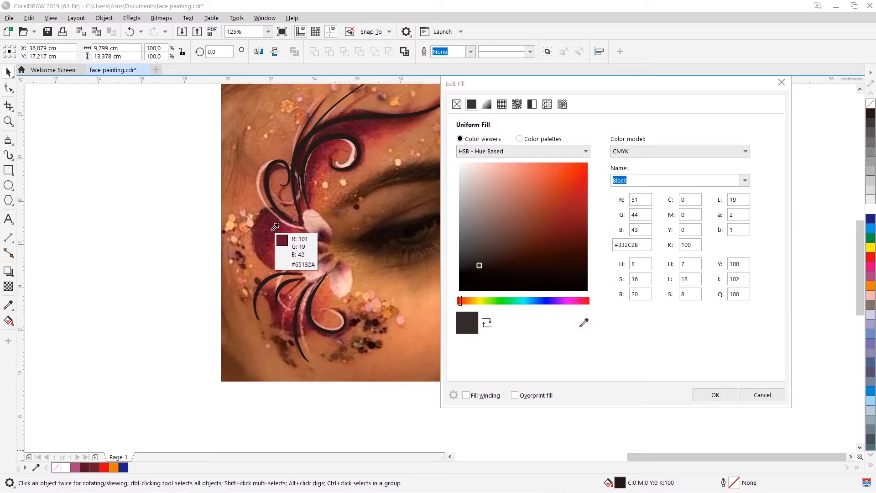
{"action": "left_click", "coordinate": [366, 121]}
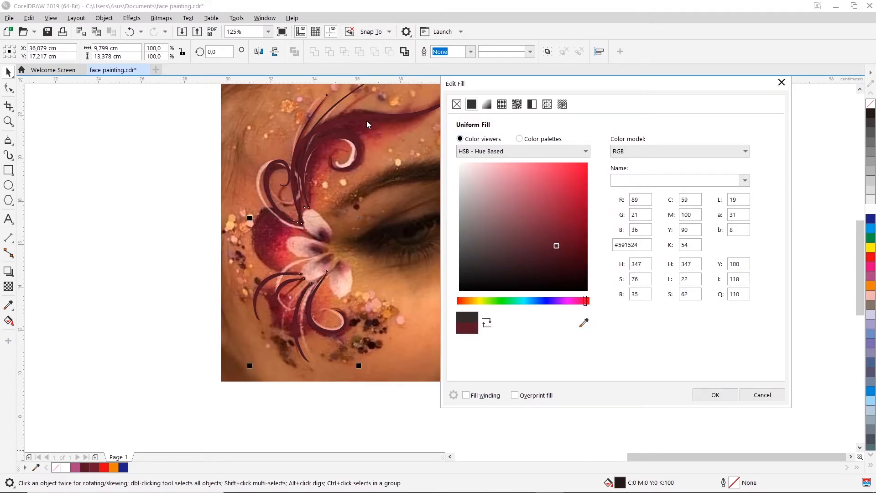
{"action": "left_click", "coordinate": [716, 395]}
- Select all the maroon strokes over the reference photo and group them
{"action": "left_click", "coordinate": [859, 89]}
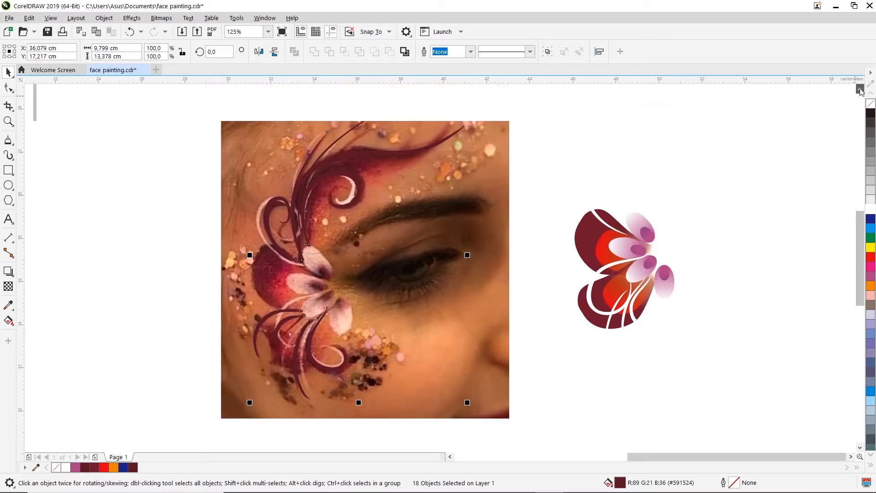
{"action": "left_click", "coordinate": [860, 88]}
{"action": "left_click", "coordinate": [187, 141]}
{"action": "left_click_drag", "start_coordinate": [185, 136], "coordinate": [506, 441]}
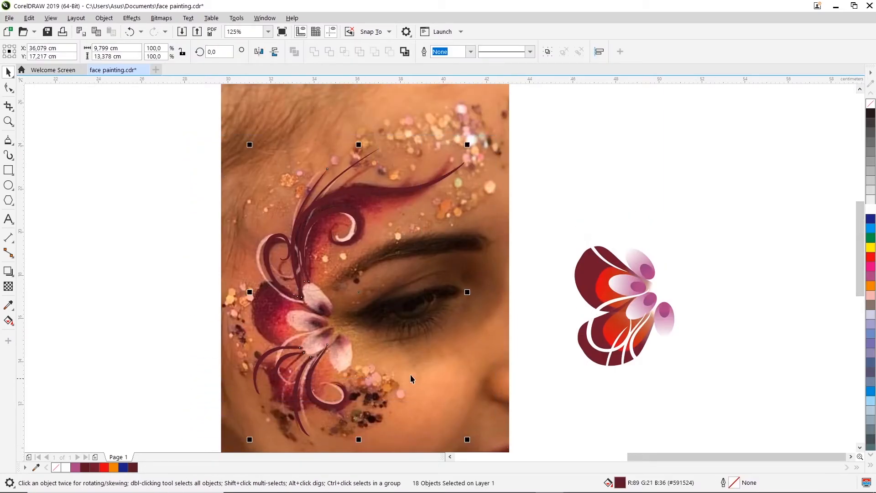
{"action": "right_click", "coordinate": [304, 271]}
{"action": "left_click", "coordinate": [340, 241]}
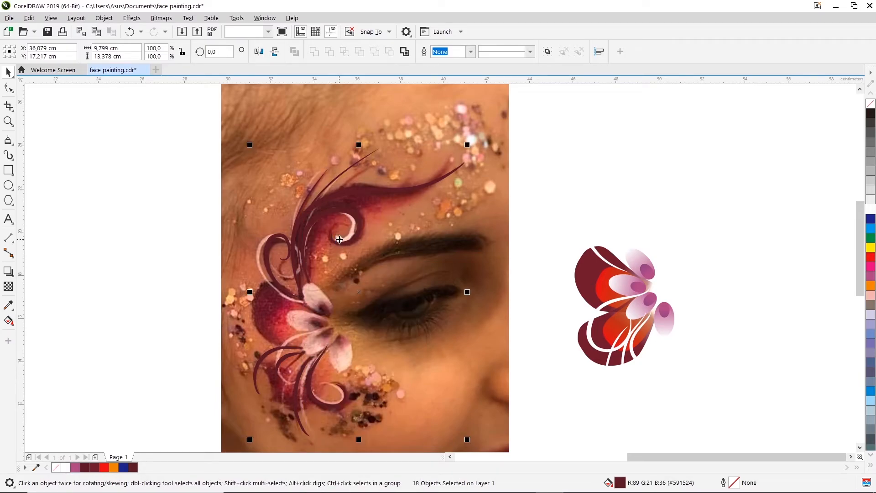
- Move the petal flower with its white strokes back over the photo's flower, lining it up with the maroon curls
{"action": "left_click", "coordinate": [586, 162]}
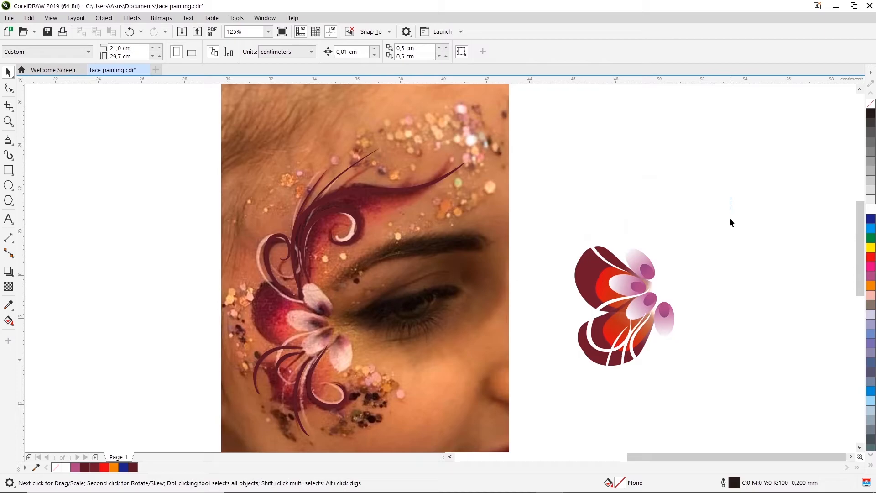
{"action": "left_click_drag", "start_coordinate": [559, 376], "coordinate": [553, 379]}
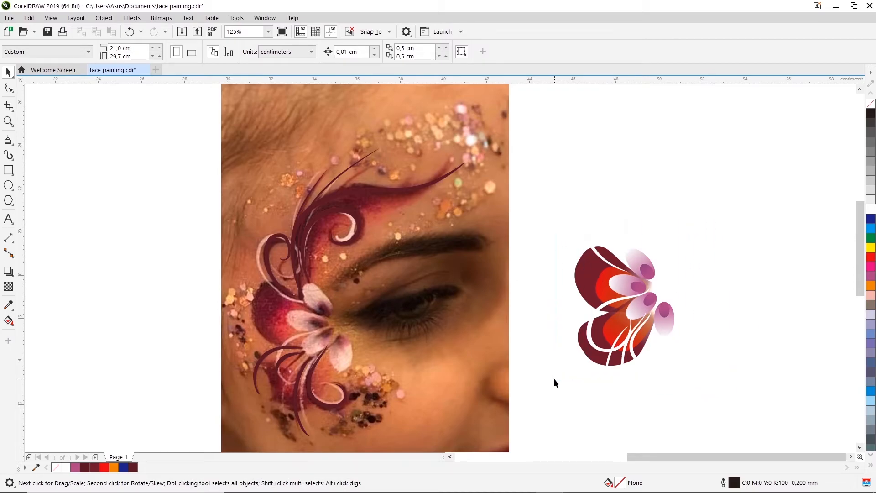
{"action": "left_click", "coordinate": [628, 285]}
{"action": "mouse_move", "coordinate": [630, 283]}
{"action": "left_mouse_down"}
{"action": "mouse_move", "coordinate": [619, 264]}
{"action": "mouse_move", "coordinate": [349, 324]}
{"action": "mouse_move", "coordinate": [298, 298]}
{"action": "left_mouse_up"}
{"action": "left_click", "coordinate": [516, 197]}
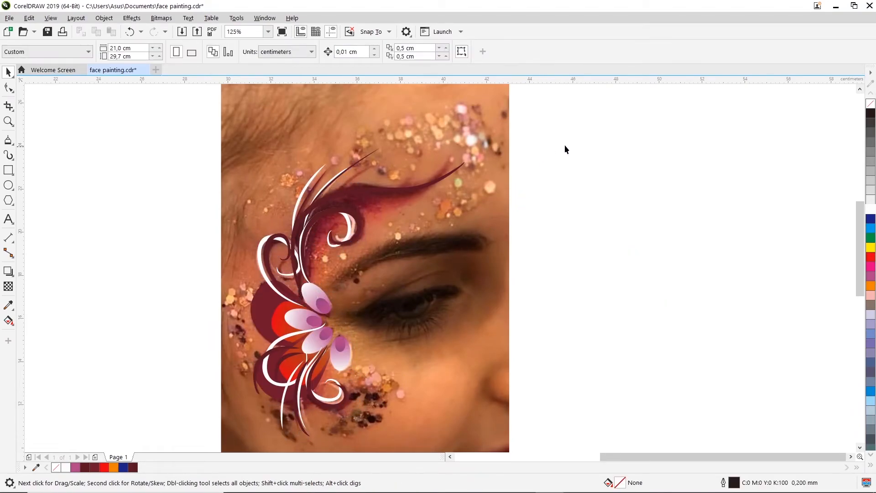
- Select the flower and the maroon strokes together and group them into one design
{"action": "left_click_drag", "start_coordinate": [582, 115], "coordinate": [186, 444]}
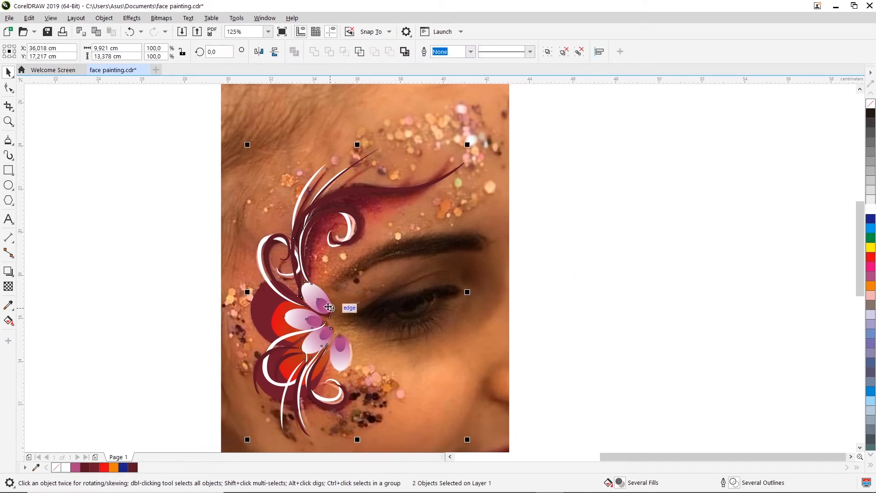
{"action": "right_click", "coordinate": [315, 297]}
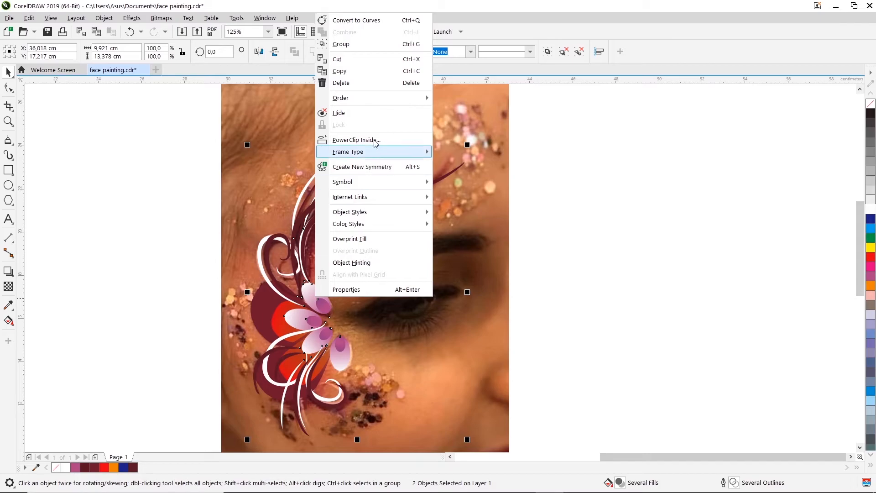
{"action": "left_click", "coordinate": [349, 44]}
- Move the grouped design off the reference photo onto the woman's portrait
{"action": "scroll", "coordinate": [319, 313], "scroll_direction": "down", "scroll_amount": 2}
{"action": "left_click_drag", "start_coordinate": [317, 332], "coordinate": [66, 333]}
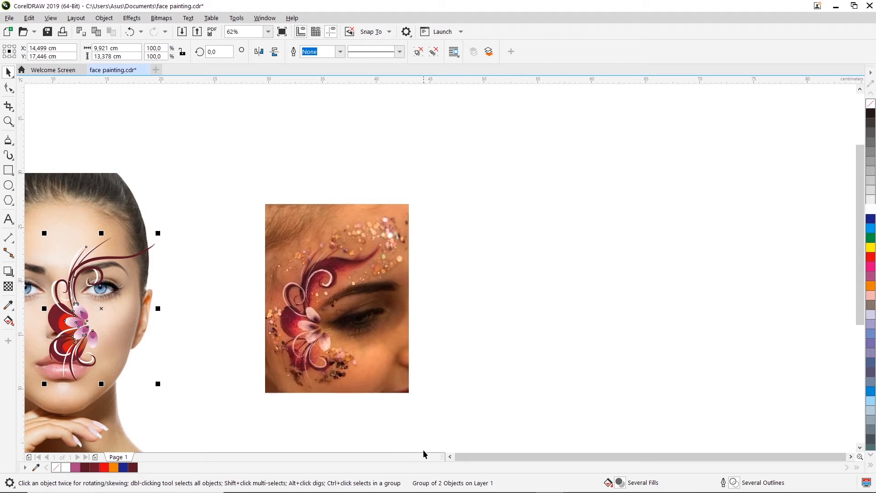
{"action": "left_click", "coordinate": [450, 457]}
{"action": "left_click", "coordinate": [450, 456]}
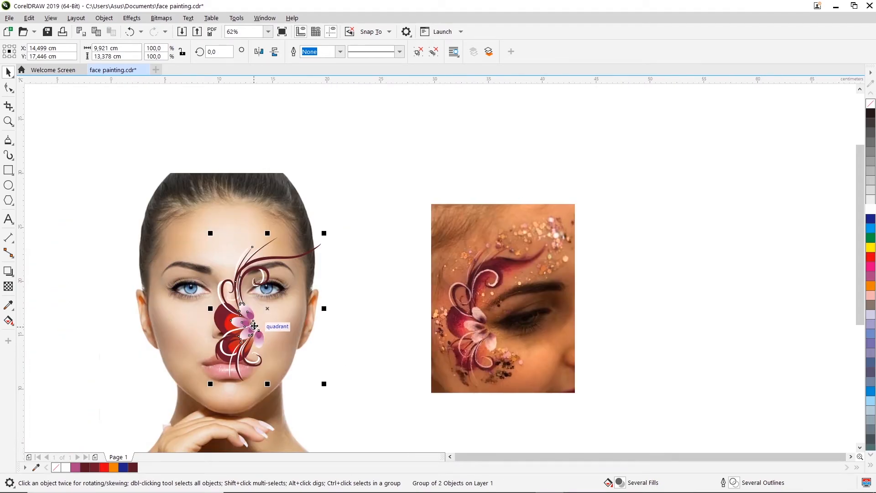
{"action": "left_click_drag", "start_coordinate": [270, 307], "coordinate": [233, 300]}
{"action": "key", "text": "ctrl+z"}
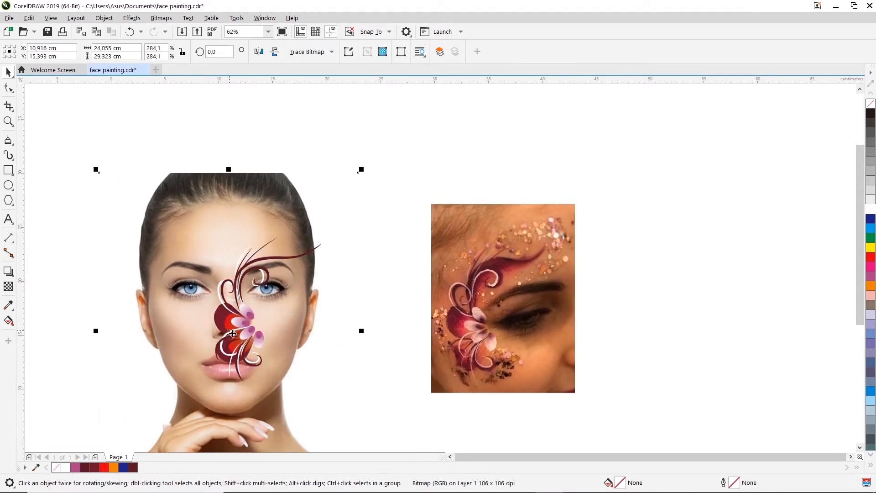
{"action": "left_click", "coordinate": [229, 331]}
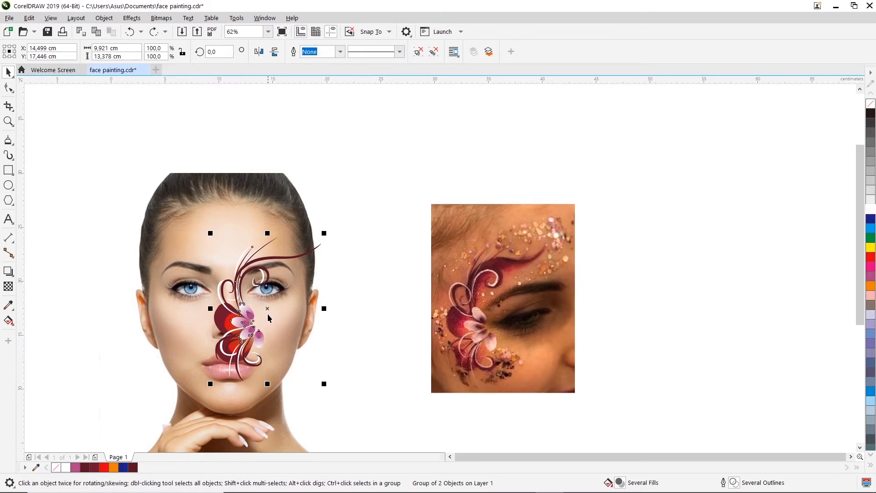
- Move the grouped design over the temple on the portrait's left side and scale it down to 49,8 %
{"action": "left_click_drag", "start_coordinate": [268, 310], "coordinate": [179, 278]}
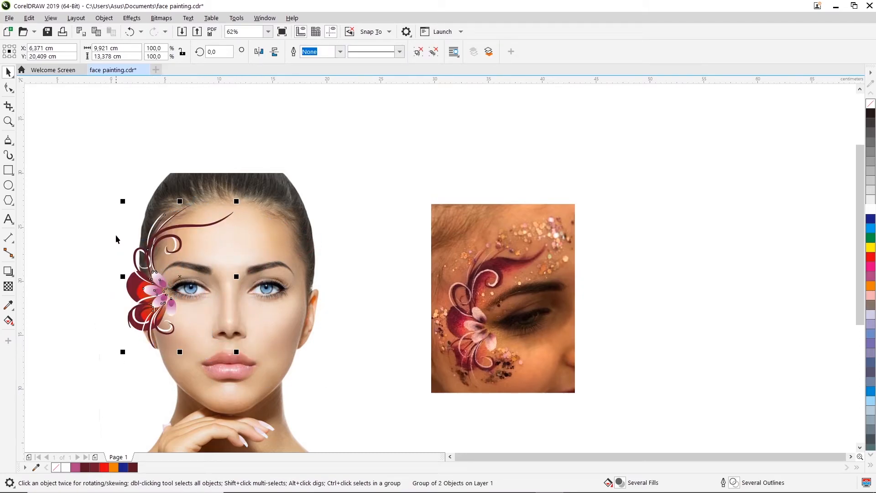
{"action": "left_click_drag", "start_coordinate": [124, 201], "coordinate": [148, 245]}
{"action": "left_click_drag", "start_coordinate": [236, 352], "coordinate": [213, 320]}
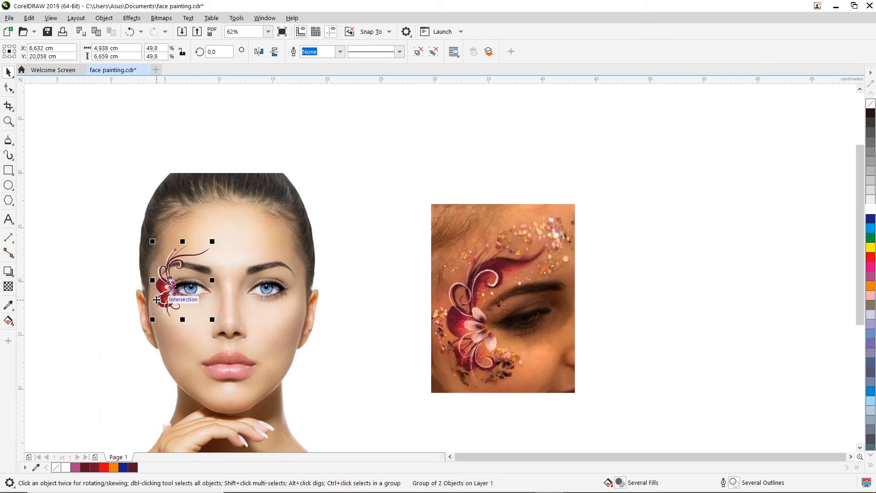
- Shift the scaled design outward so the petals sit just beside the outer corner of the portrait's left-hand eye
{"action": "scroll", "coordinate": [157, 302], "scroll_direction": "up", "scroll_amount": 3}
{"action": "scroll", "coordinate": [219, 257], "scroll_direction": "up", "scroll_amount": 3}
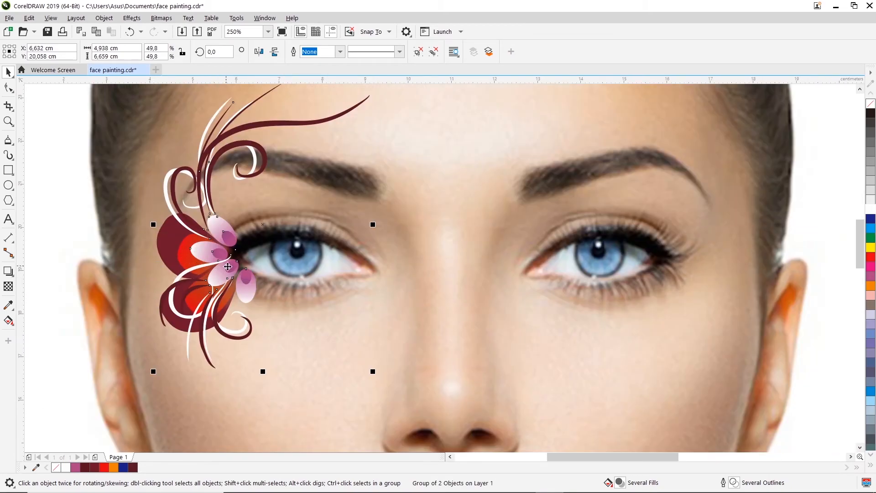
{"action": "left_click_drag", "start_coordinate": [219, 257], "coordinate": [193, 279]}
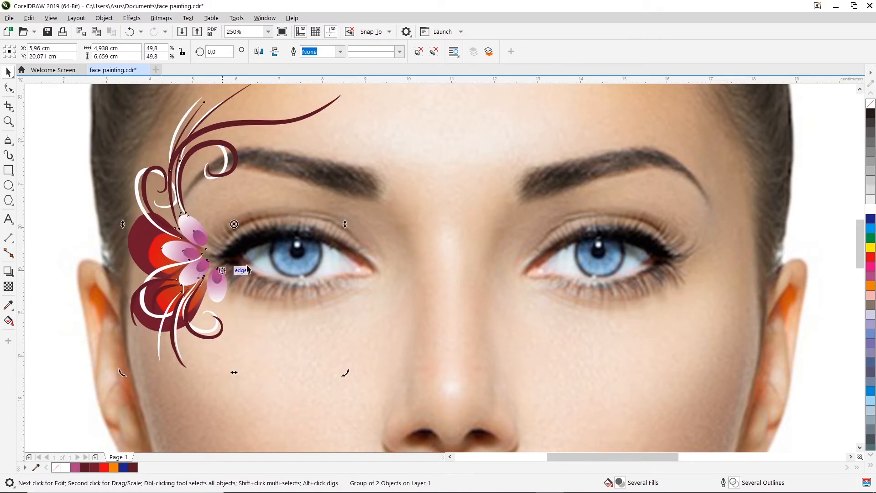
- Reselect the grouped face design and rotate it clockwise to 348,491° so its upper curls lean toward the forehead
{"action": "scroll", "coordinate": [442, 185], "scroll_direction": "down", "scroll_amount": 1}
{"action": "left_click", "coordinate": [860, 89]}
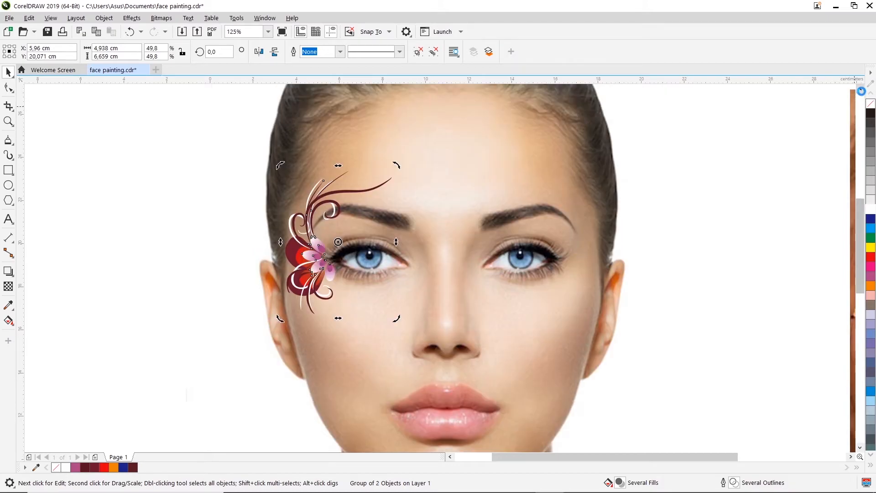
{"action": "left_click", "coordinate": [321, 269]}
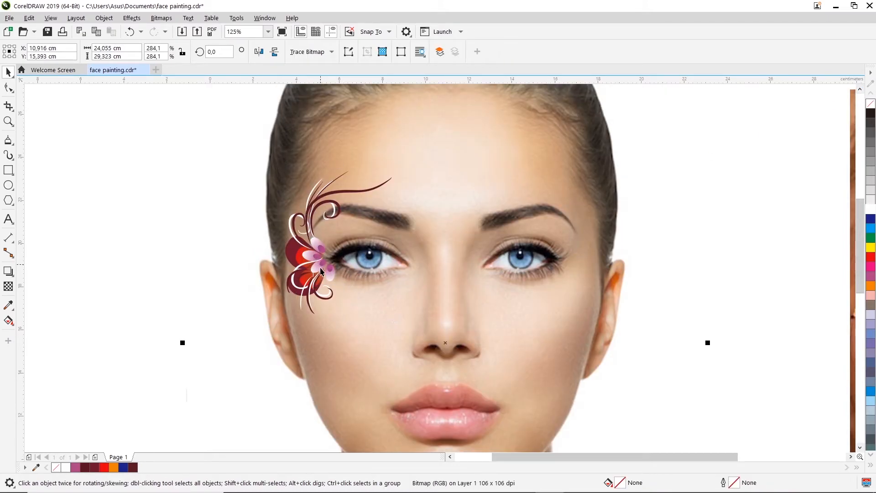
{"action": "left_click", "coordinate": [301, 258]}
{"action": "left_click", "coordinate": [322, 256]}
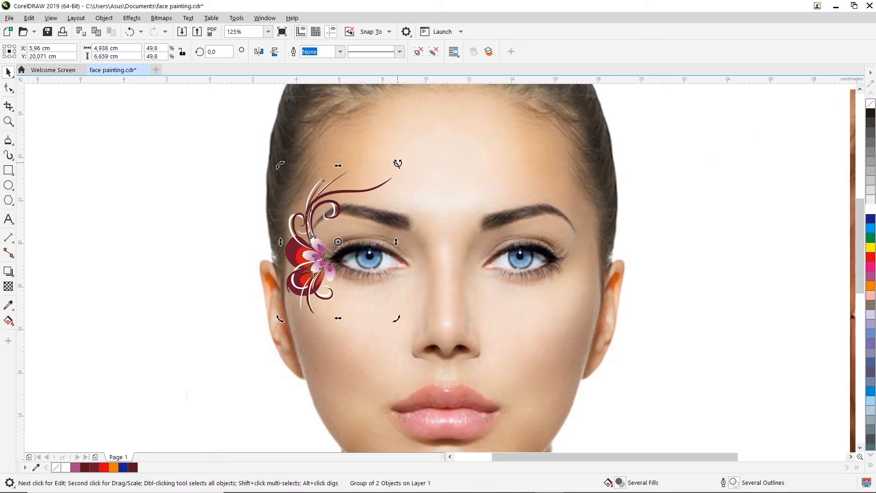
{"action": "left_click_drag", "start_coordinate": [395, 164], "coordinate": [412, 177]}
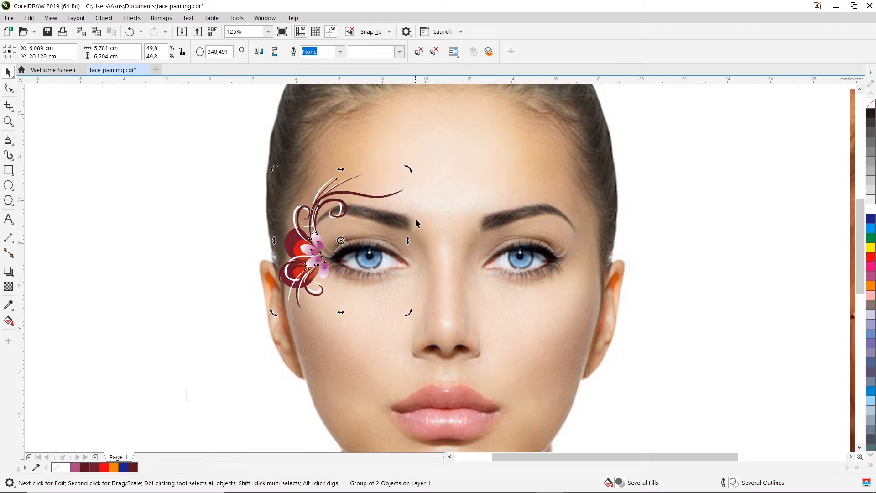
- Fine-tune the design's rotation to 350,973° and shift it slightly down and outward from the eye corner
{"action": "left_click", "coordinate": [320, 247]}
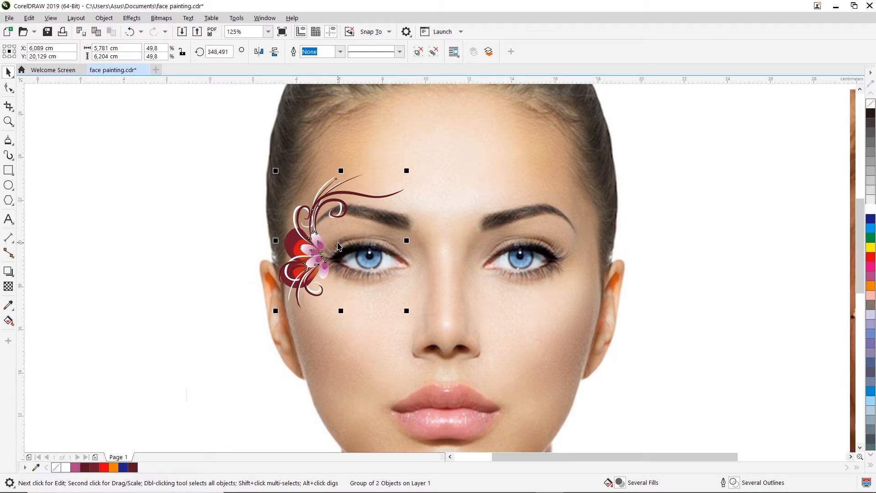
{"action": "left_click", "coordinate": [340, 246]}
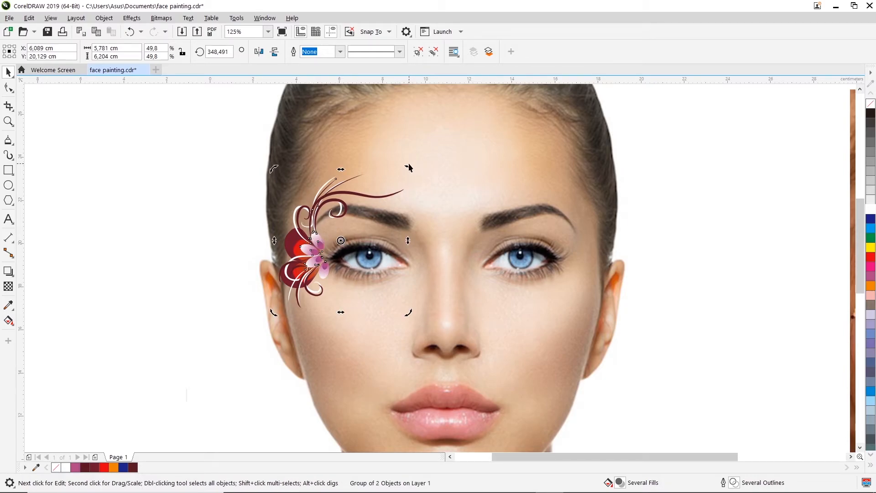
{"action": "left_click_drag", "start_coordinate": [408, 169], "coordinate": [420, 174]}
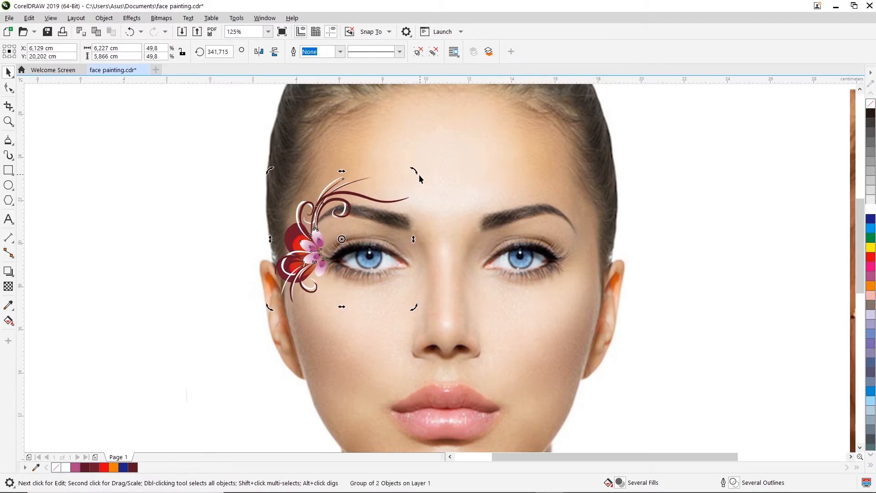
{"action": "left_click", "coordinate": [313, 223]}
{"action": "left_click", "coordinate": [398, 195]}
{"action": "left_click_drag", "start_coordinate": [270, 170], "coordinate": [260, 183]}
{"action": "left_click", "coordinate": [320, 249]}
{"action": "left_click_drag", "start_coordinate": [319, 249], "coordinate": [315, 253]}
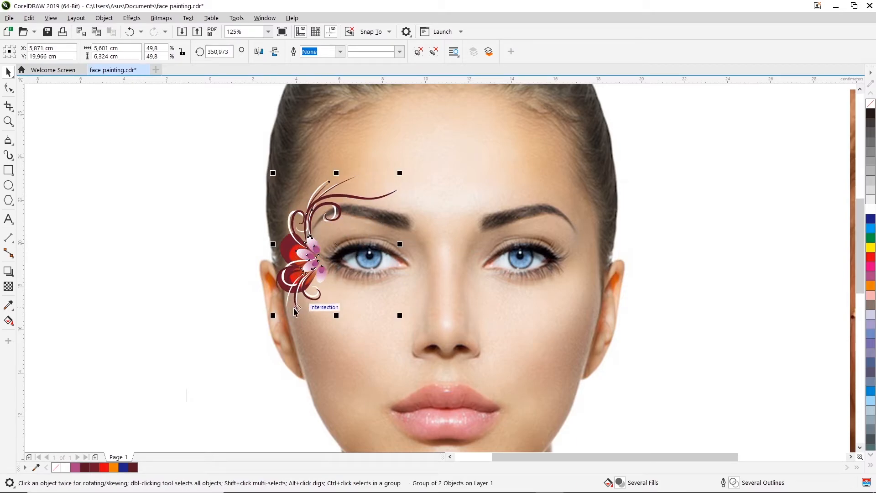
- Scale the face design down to 45,5 % and nudge it slightly down and outward beside the eye
{"action": "left_click_drag", "start_coordinate": [273, 315], "coordinate": [282, 312]}
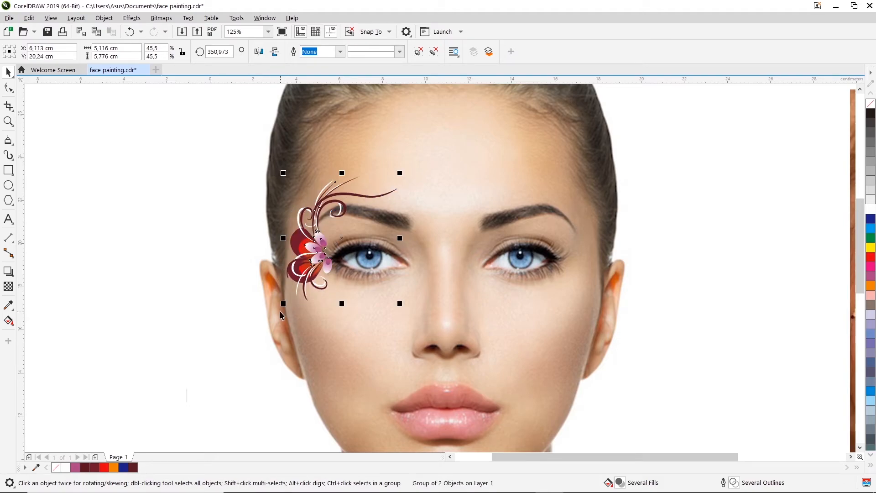
{"action": "scroll", "coordinate": [301, 270], "scroll_direction": "up", "scroll_amount": 2}
{"action": "left_click_drag", "start_coordinate": [339, 239], "coordinate": [332, 246]}
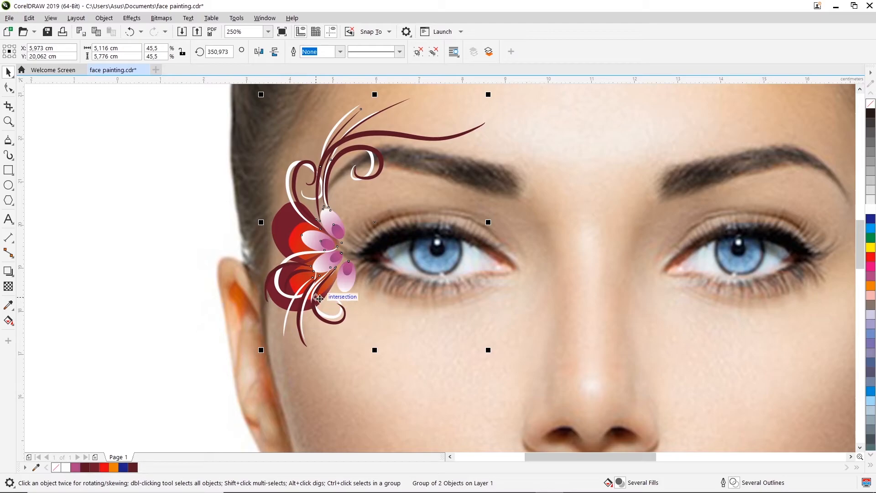
{"action": "scroll", "coordinate": [342, 296], "scroll_direction": "down", "scroll_amount": 2}
{"action": "scroll", "coordinate": [344, 243], "scroll_direction": "up", "scroll_amount": 2}
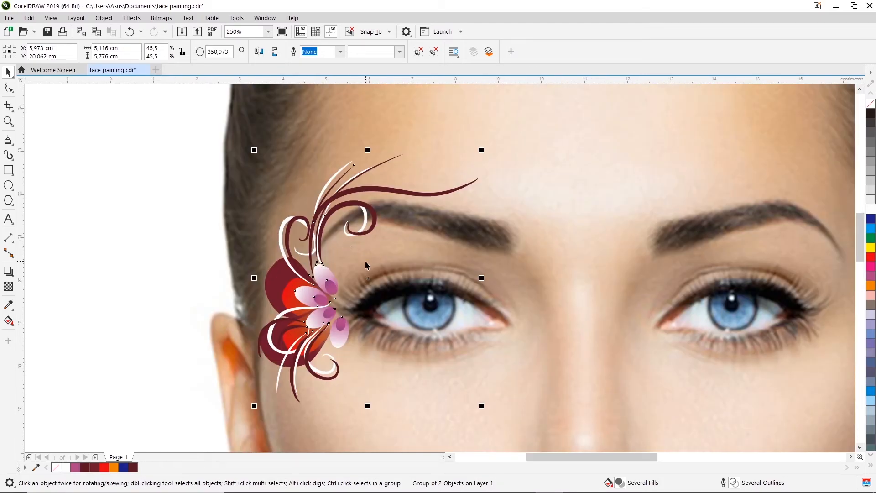
- Resize the face design to 47,9 % and move it down and outward so the petals clear the outer lashes
{"action": "left_click_drag", "start_coordinate": [482, 147], "coordinate": [522, 121]}
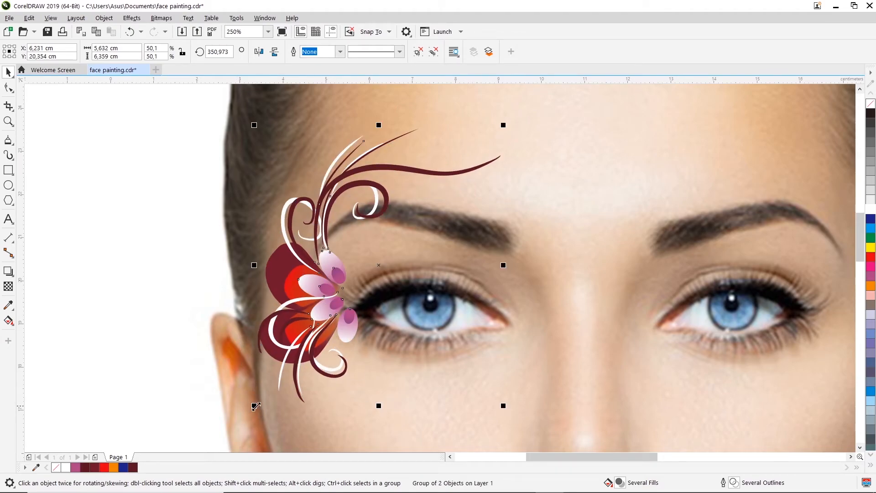
{"action": "mouse_move", "coordinate": [254, 406]}
{"action": "left_mouse_down"}
{"action": "mouse_move", "coordinate": [383, 255]}
{"action": "mouse_move", "coordinate": [403, 266]}
{"action": "mouse_move", "coordinate": [246, 379]}
{"action": "mouse_move", "coordinate": [231, 392]}
{"action": "mouse_move", "coordinate": [239, 404]}
{"action": "left_mouse_up"}
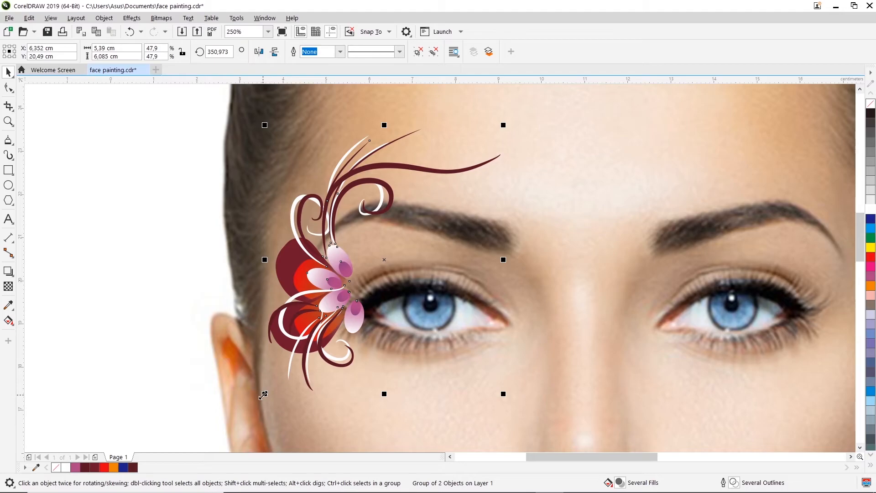
{"action": "mouse_move", "coordinate": [504, 394]}
{"action": "left_mouse_down"}
{"action": "mouse_move", "coordinate": [520, 414]}
{"action": "mouse_move", "coordinate": [504, 395]}
{"action": "left_mouse_up"}
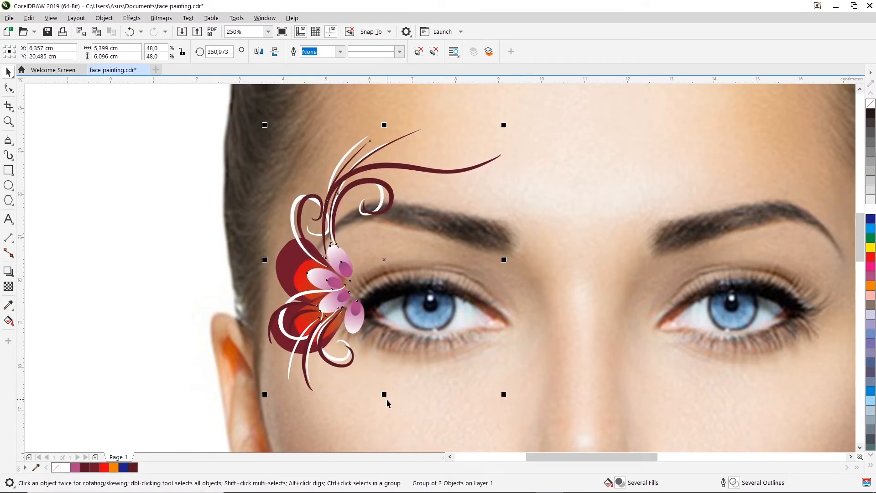
{"action": "mouse_move", "coordinate": [384, 395]}
{"action": "left_mouse_down"}
{"action": "mouse_move", "coordinate": [385, 413]}
{"action": "mouse_move", "coordinate": [407, 266]}
{"action": "mouse_move", "coordinate": [395, 399]}
{"action": "left_mouse_up"}
{"action": "key", "text": "ctrl+z"}
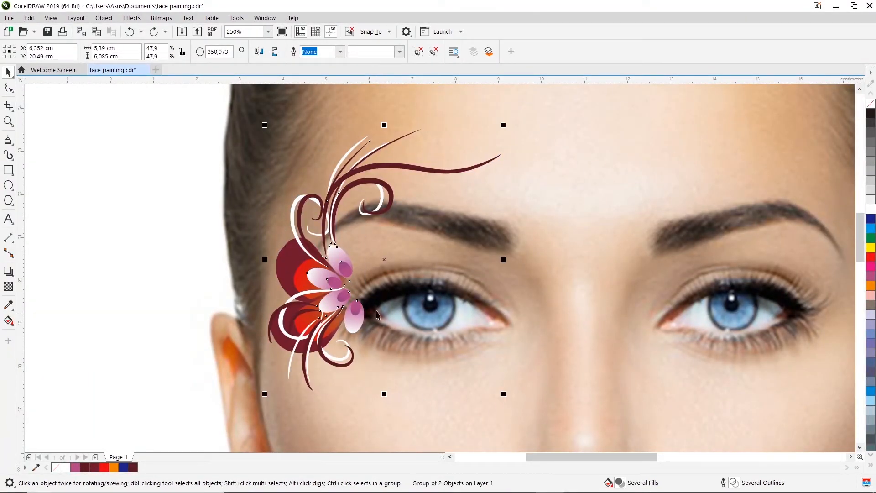
{"action": "left_click_drag", "start_coordinate": [326, 272], "coordinate": [315, 307]}
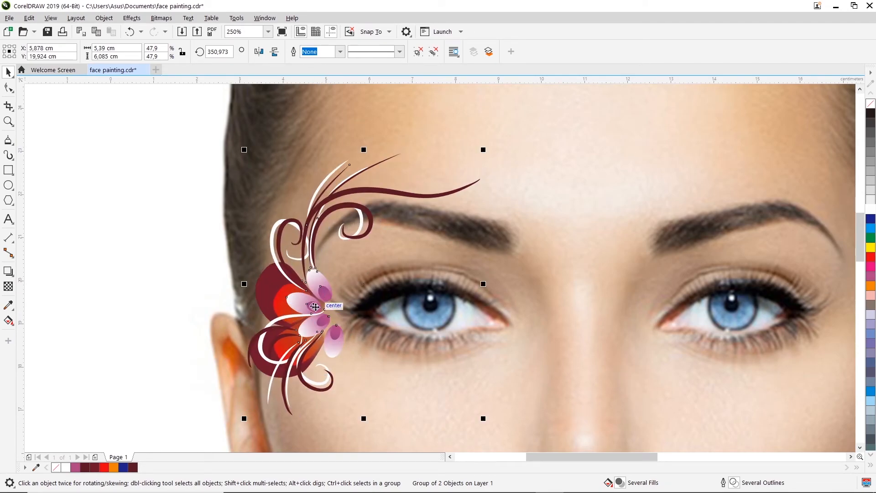
- Move the face-painting reference photo closer to the woman's portrait so both can be compared side by side
{"action": "left_click", "coordinate": [527, 250]}
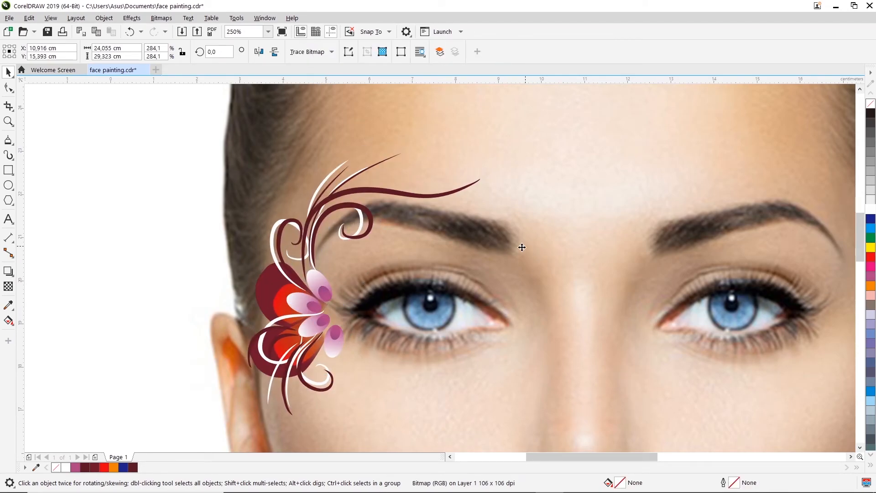
{"action": "scroll", "coordinate": [506, 254], "scroll_direction": "down", "scroll_amount": 2}
{"action": "scroll", "coordinate": [361, 322], "scroll_direction": "down", "scroll_amount": 2}
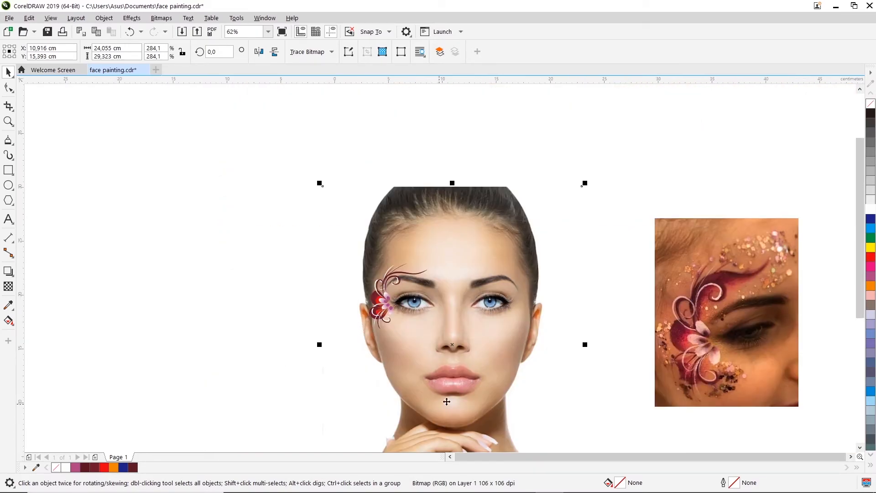
{"action": "left_click", "coordinate": [850, 457]}
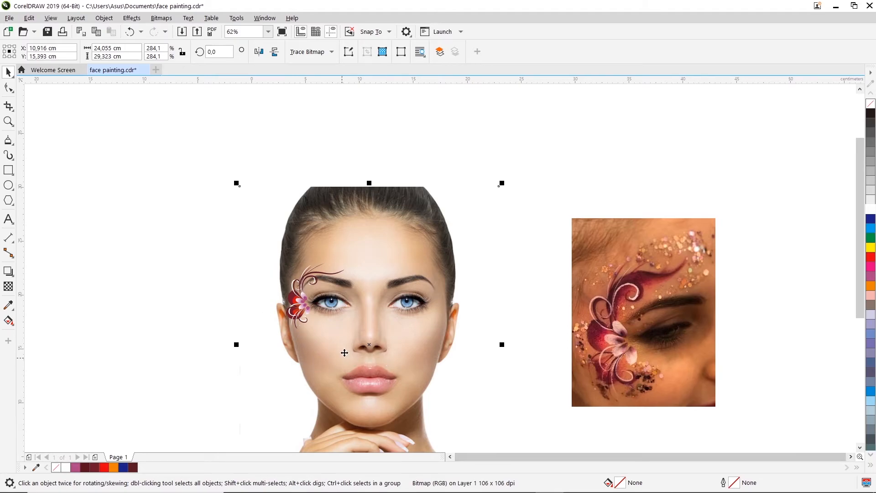
{"action": "left_click_drag", "start_coordinate": [659, 321], "coordinate": [572, 312]}
{"action": "left_click", "coordinate": [691, 303]}
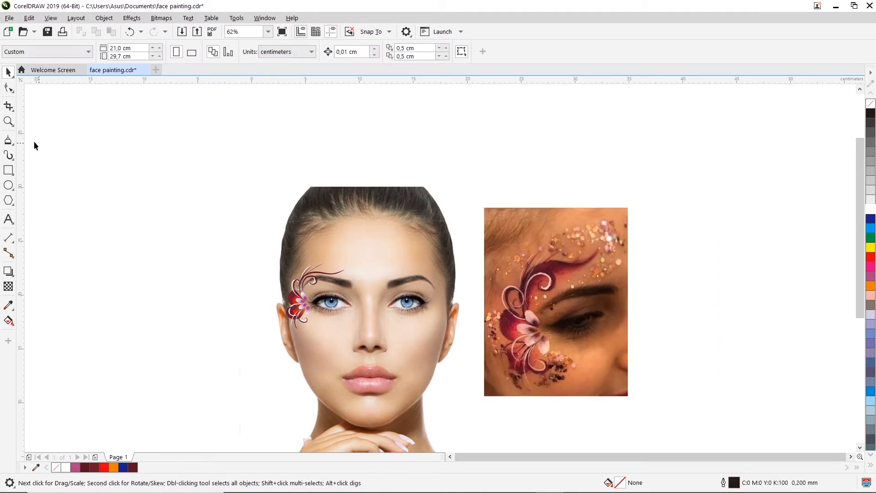
{"action": "left_click", "coordinate": [9, 120]}
{"action": "left_click_drag", "start_coordinate": [229, 163], "coordinate": [700, 391]}
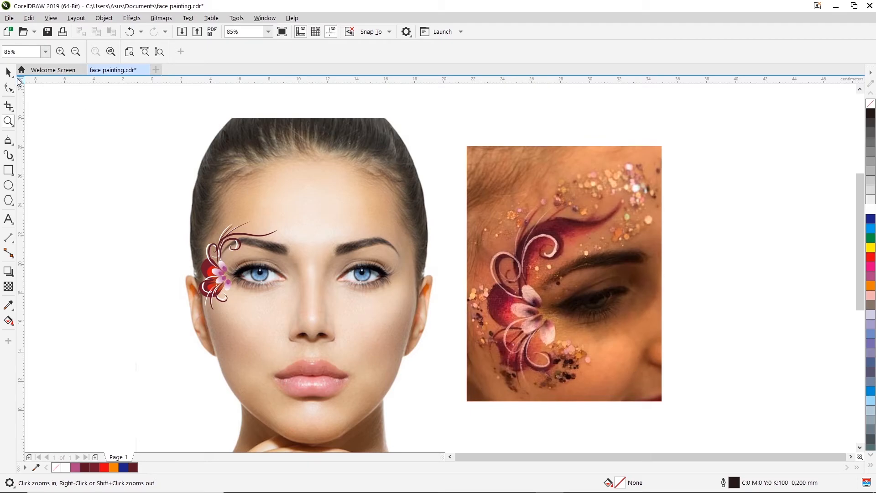
{"action": "key", "text": "space"}
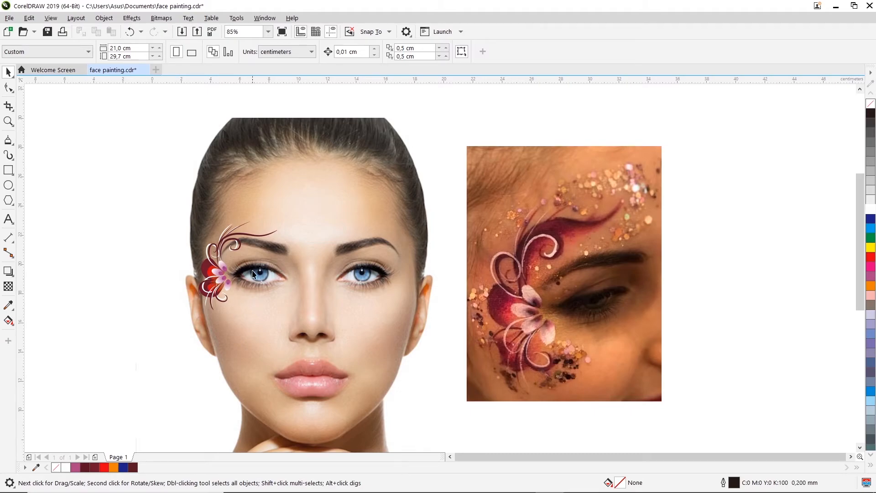
- Select the face design on the portrait and enlarge it slightly to 50,3 %
{"action": "left_click", "coordinate": [230, 237]}
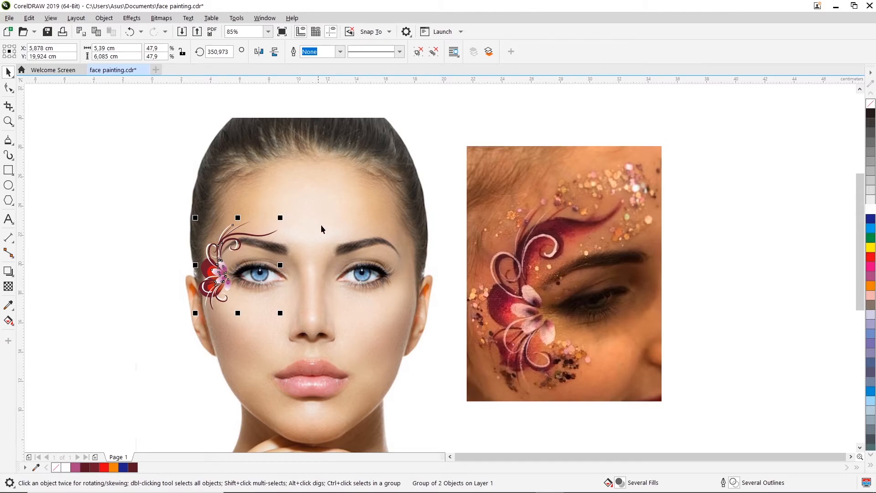
{"action": "mouse_move", "coordinate": [282, 217]}
{"action": "left_mouse_down"}
{"action": "mouse_move", "coordinate": [297, 205]}
{"action": "mouse_move", "coordinate": [296, 215]}
{"action": "left_mouse_up"}
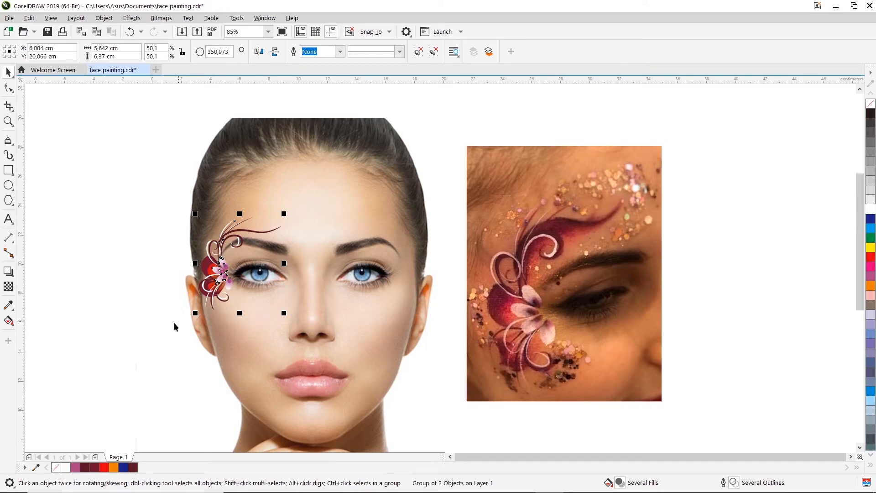
{"action": "left_click_drag", "start_coordinate": [195, 314], "coordinate": [198, 315]}
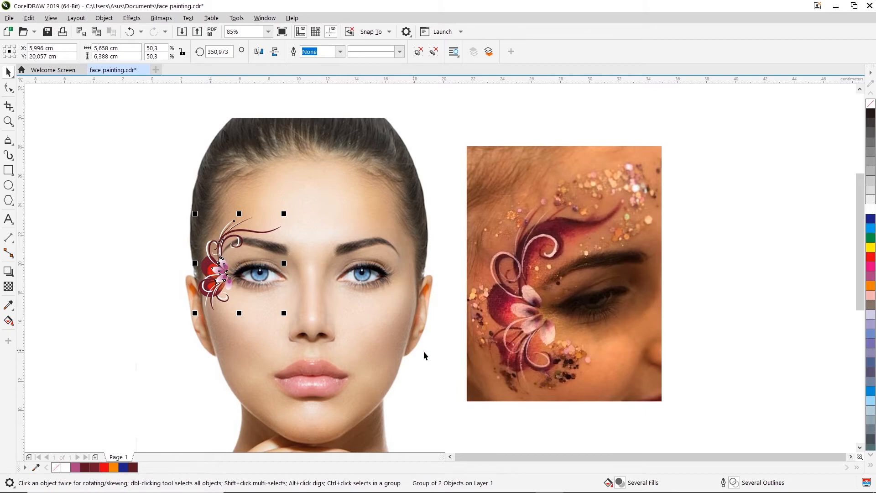
- Nudge the reference photo slightly upward and scale the face design on the portrait back down a little
{"action": "left_click", "coordinate": [548, 245]}
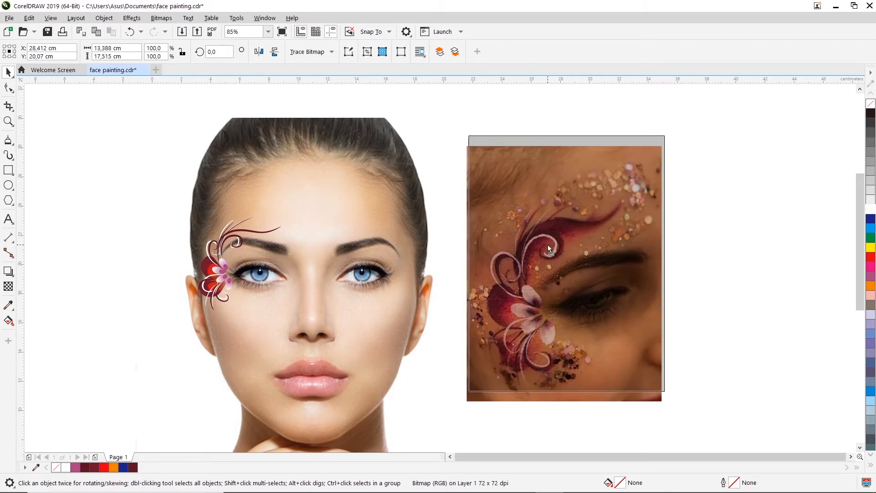
{"action": "left_click_drag", "start_coordinate": [548, 245], "coordinate": [549, 234]}
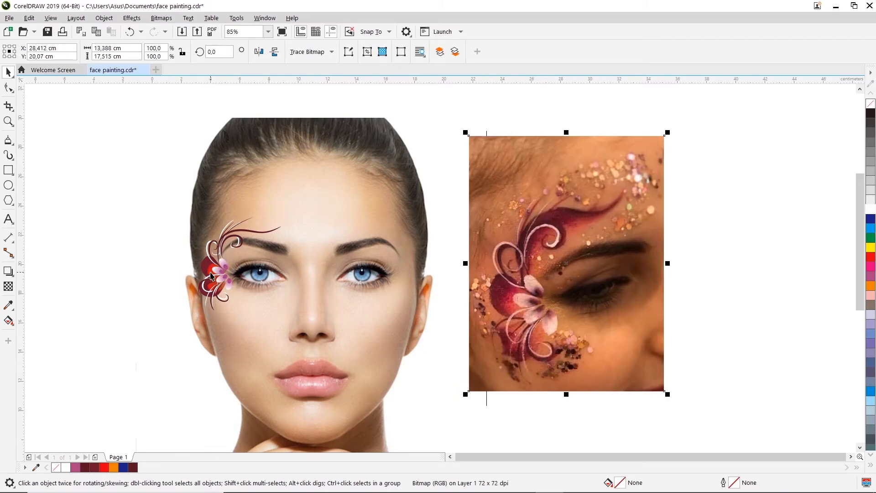
{"action": "left_click", "coordinate": [211, 275]}
{"action": "left_click_drag", "start_coordinate": [284, 213], "coordinate": [281, 216]}
{"action": "left_click", "coordinate": [369, 208]}
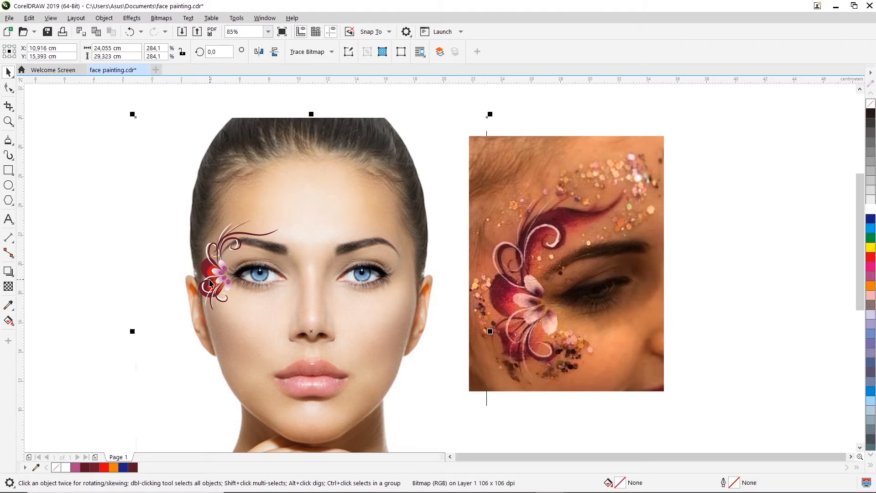
- Start a straight-segment Pen outline at the flower's top petal and run it along the long dark swirl above the eyebrow to its tip
{"action": "scroll", "coordinate": [209, 283], "scroll_direction": "up", "scroll_amount": 2}
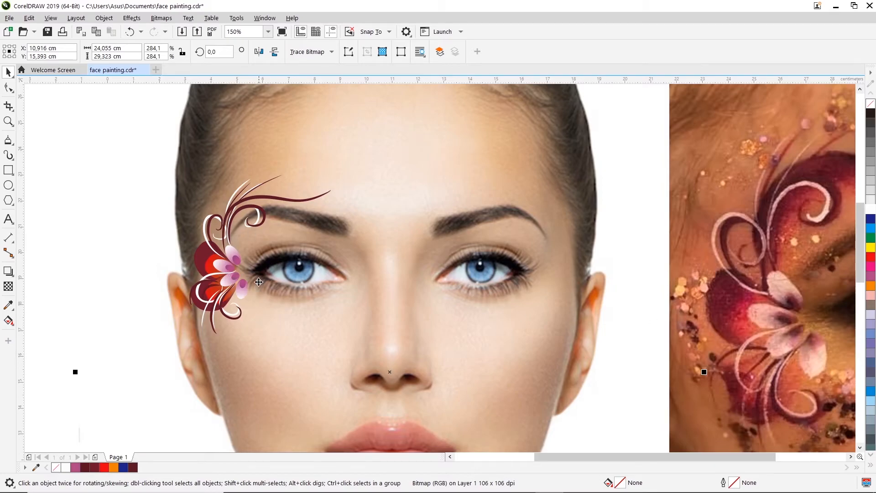
{"action": "left_click", "coordinate": [850, 456]}
{"action": "left_click", "coordinate": [850, 457]}
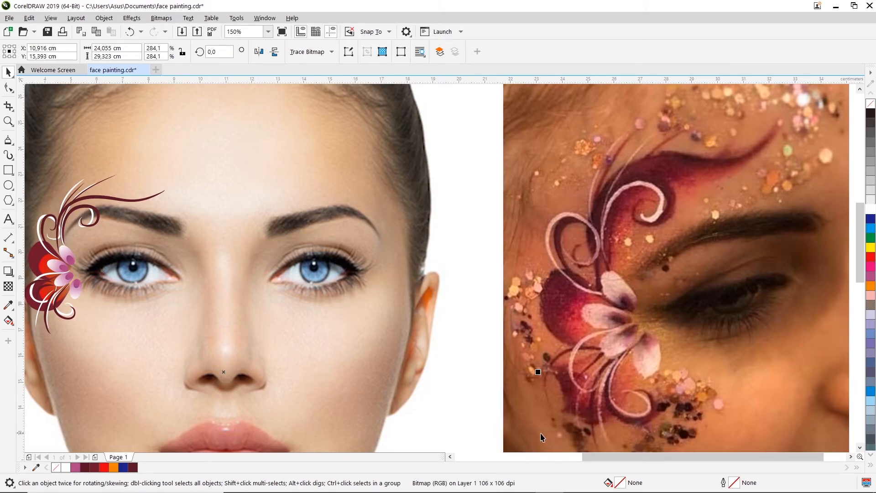
{"action": "left_click", "coordinate": [453, 457]}
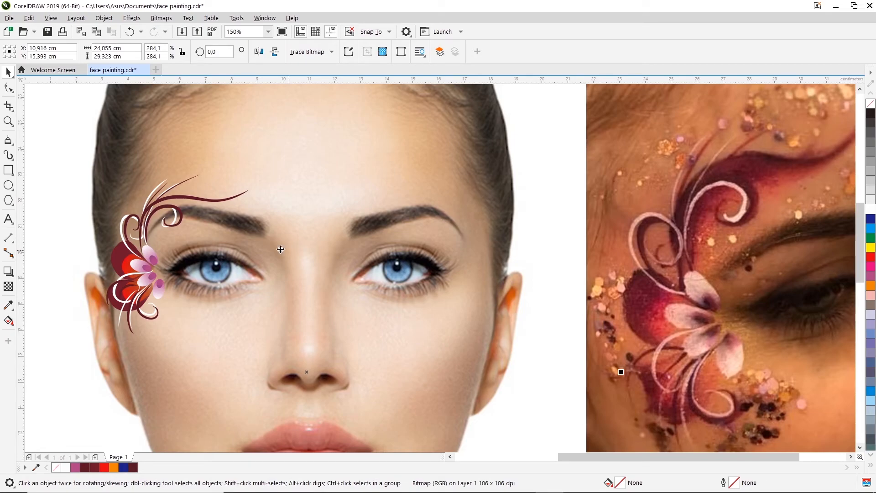
{"action": "left_click", "coordinate": [8, 121]}
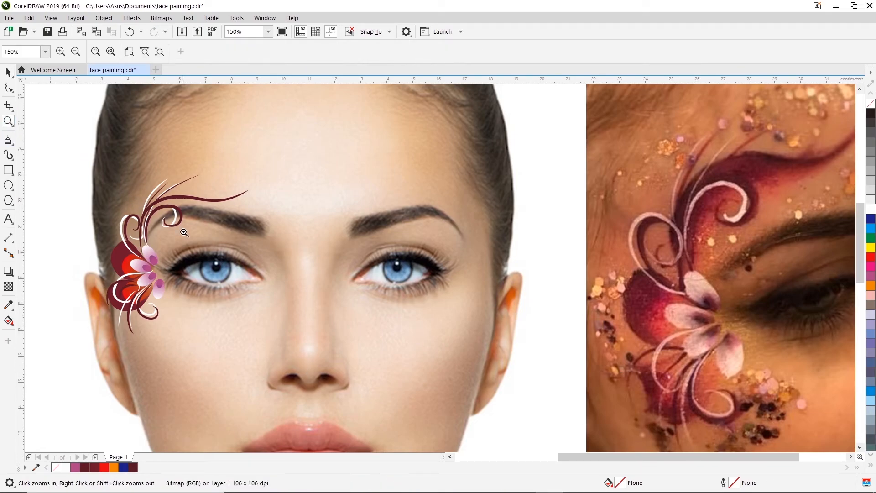
{"action": "left_click_drag", "start_coordinate": [122, 151], "coordinate": [289, 240]}
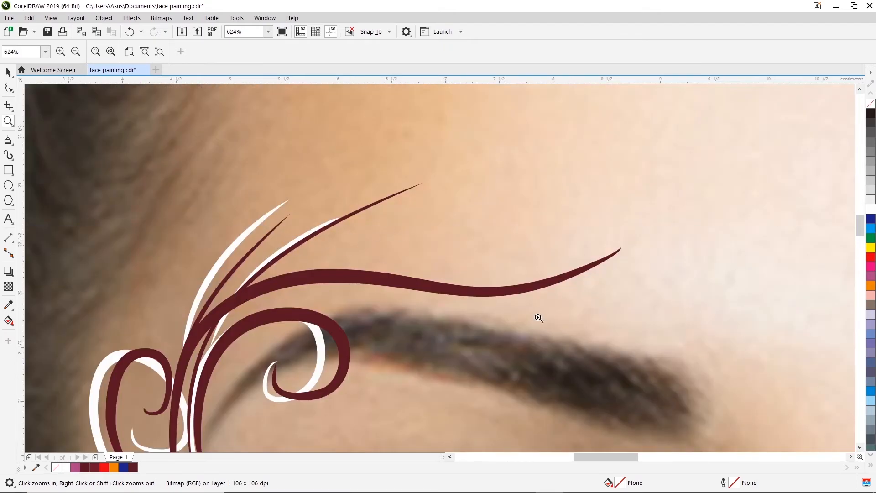
{"action": "left_click", "coordinate": [860, 448]}
{"action": "left_click", "coordinate": [859, 448]}
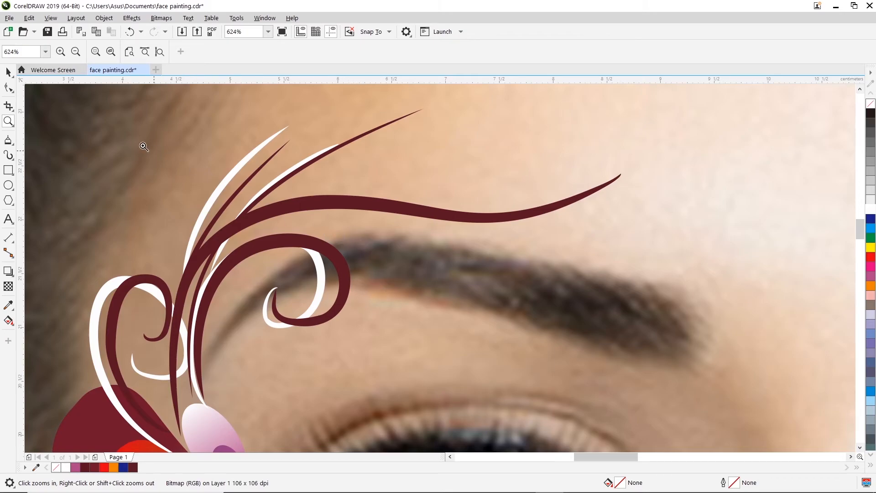
{"action": "left_click", "coordinate": [9, 141]}
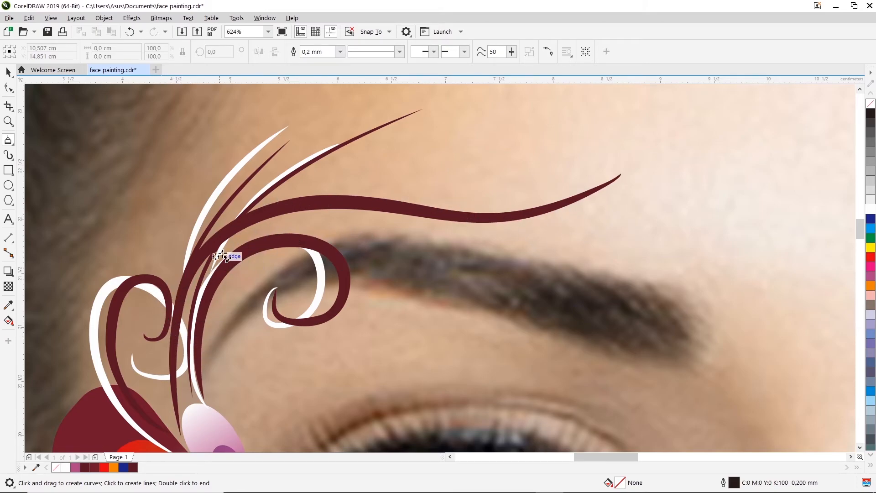
{"action": "left_click", "coordinate": [178, 407]}
{"action": "left_click", "coordinate": [264, 211]}
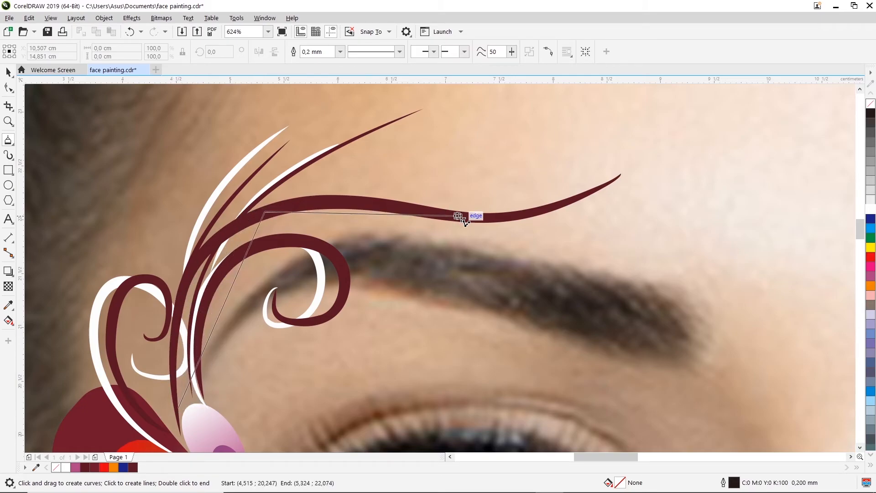
{"action": "left_click", "coordinate": [546, 224]}
{"action": "left_click", "coordinate": [620, 174]}
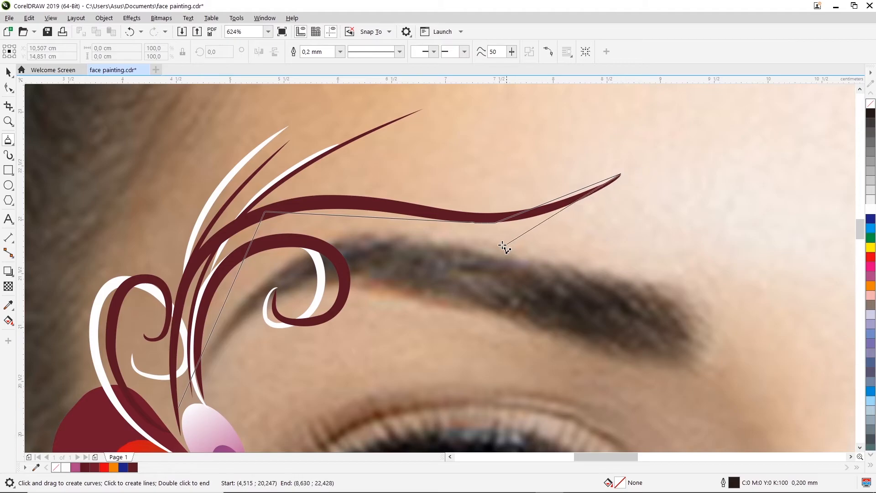
- Continue the outline back under the swirl and around the eyebrow curl, closing it at the petal as a shape about 4,1 by 2,2 cm
{"action": "left_click", "coordinate": [484, 253]}
{"action": "left_click", "coordinate": [388, 249]}
{"action": "left_click", "coordinate": [386, 297]}
{"action": "left_click", "coordinate": [283, 327]}
{"action": "left_click", "coordinate": [356, 273]}
{"action": "left_click", "coordinate": [305, 240]}
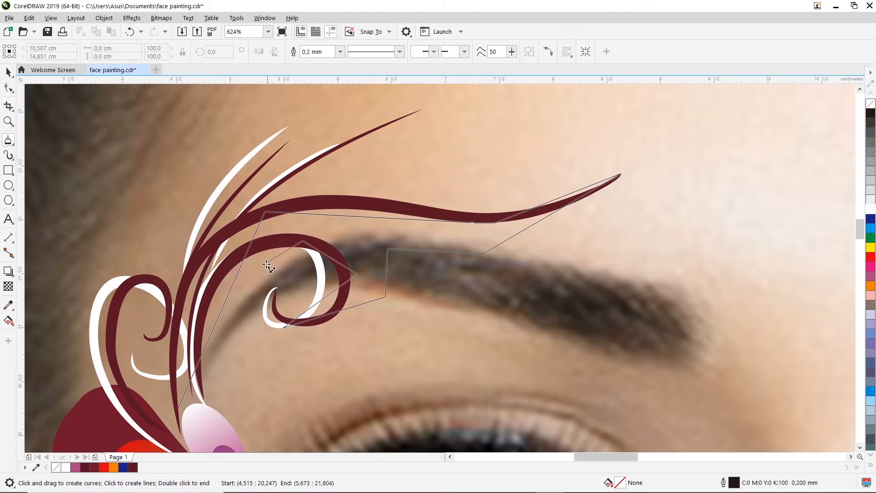
{"action": "left_click", "coordinate": [257, 279]}
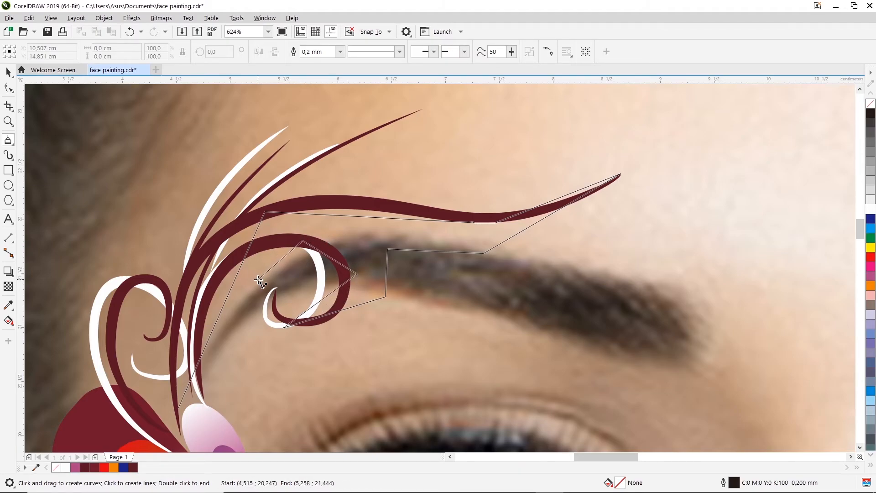
{"action": "left_click", "coordinate": [177, 408]}
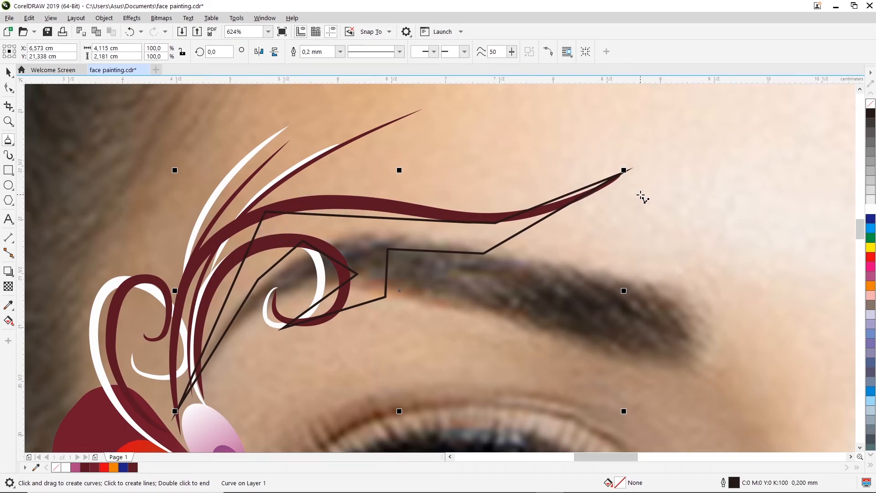
- Convert the outline's upper bend to a curve, delete its corner node, and shape that edge along the long dark swirl
{"action": "left_click", "coordinate": [9, 88]}
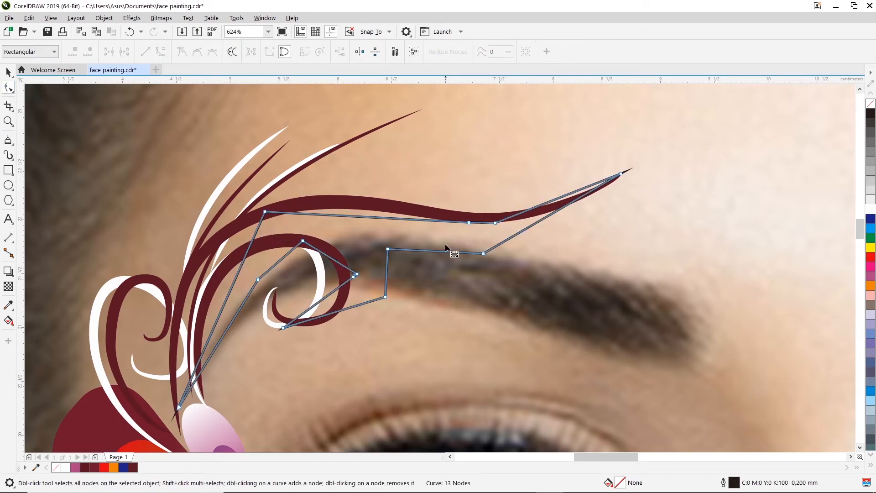
{"action": "right_click", "coordinate": [267, 213]}
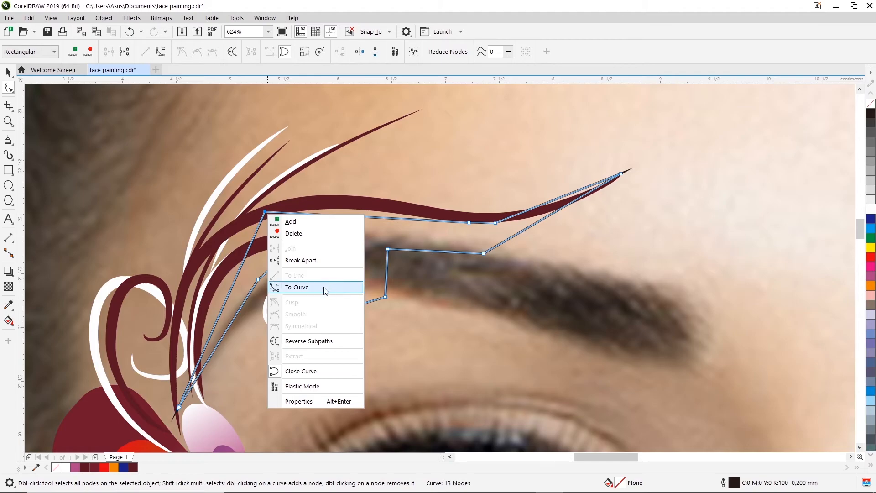
{"action": "left_click", "coordinate": [311, 288]}
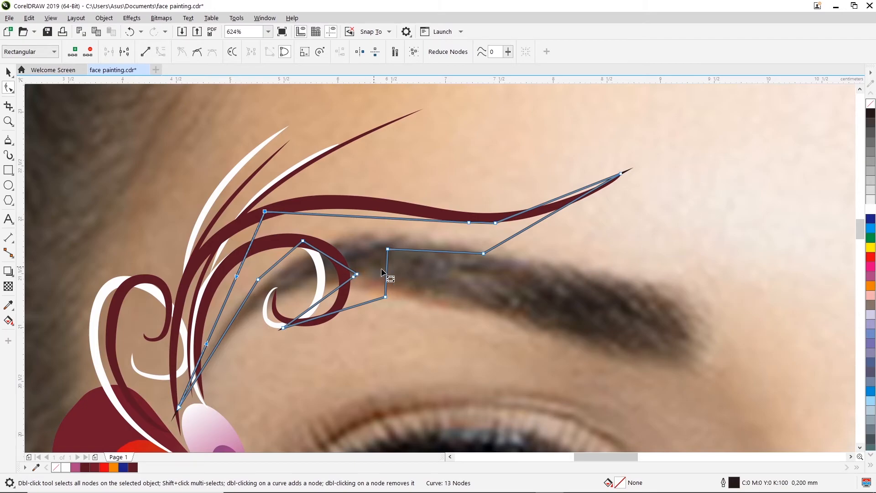
{"action": "right_click", "coordinate": [264, 213]}
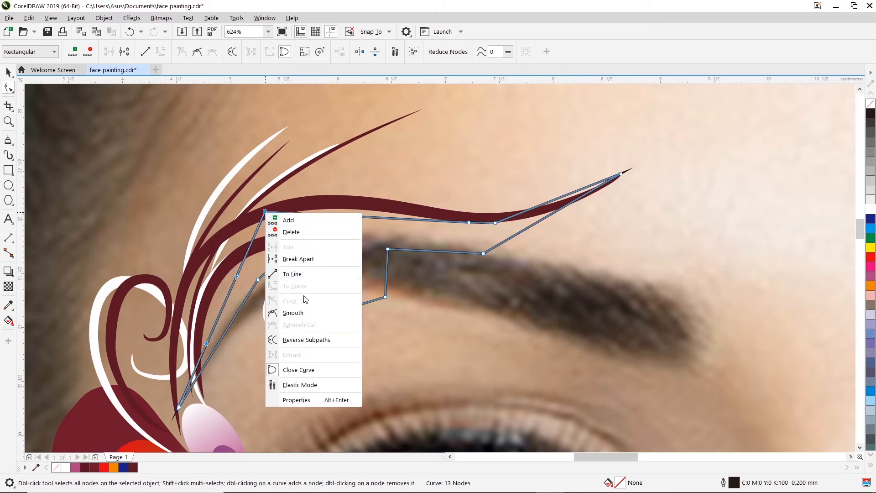
{"action": "key", "text": "Escape"}
{"action": "key", "text": "Delete"}
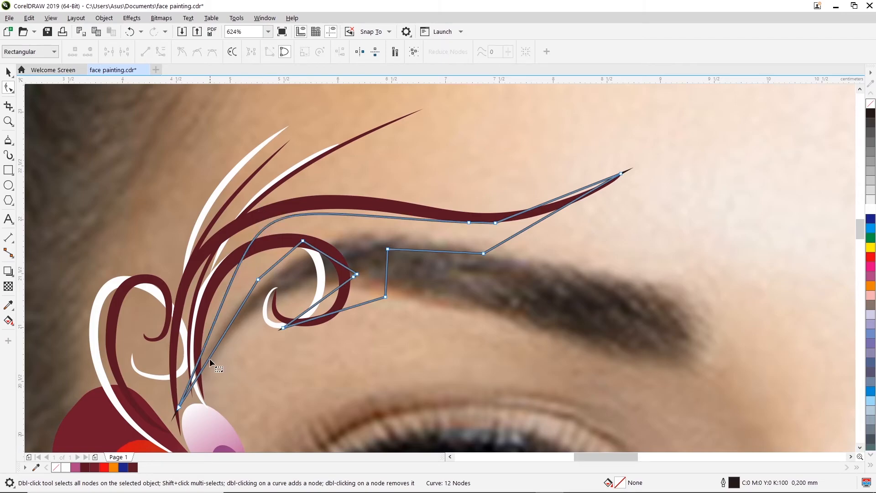
{"action": "left_click", "coordinate": [178, 407]}
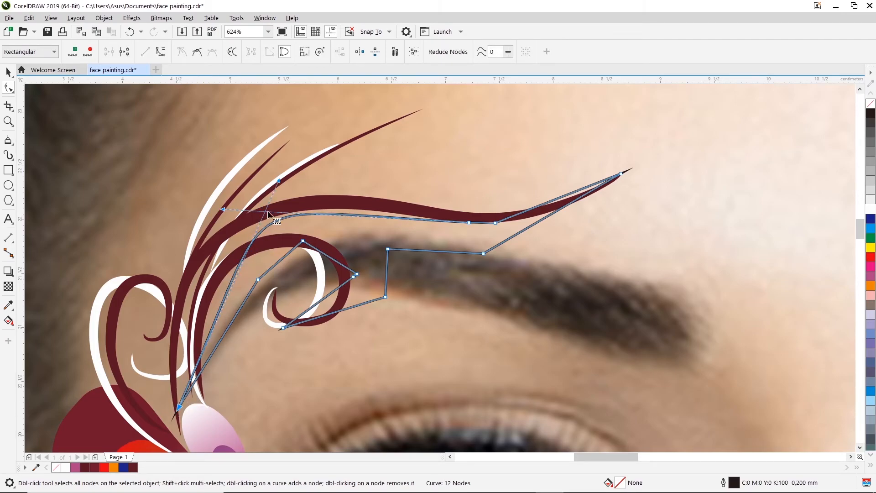
{"action": "left_click_drag", "start_coordinate": [279, 181], "coordinate": [164, 227]}
{"action": "left_click_drag", "start_coordinate": [222, 209], "coordinate": [232, 179]}
{"action": "left_click_drag", "start_coordinate": [469, 223], "coordinate": [472, 218]}
- Delete the extra node on the upper edge and adjust the remaining nodes and handles to follow the swirl out to its tip
{"action": "right_click", "coordinate": [495, 224]}
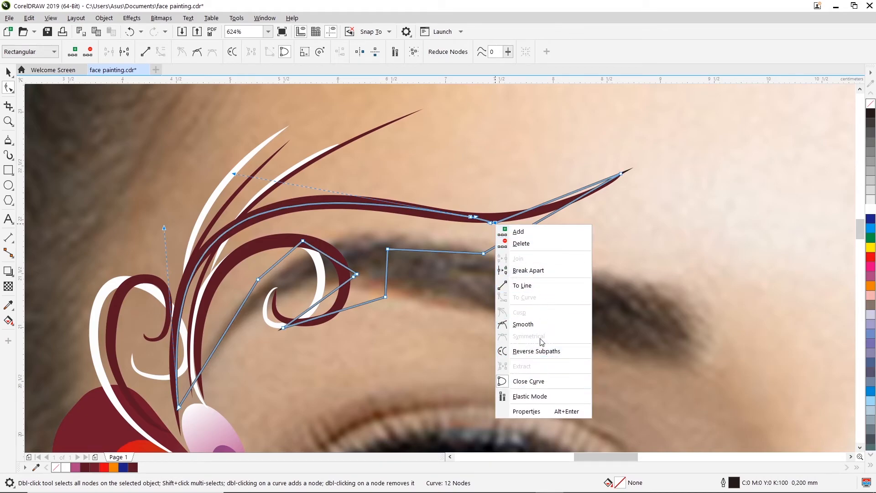
{"action": "left_click", "coordinate": [473, 232]}
{"action": "double_click", "coordinate": [495, 223]}
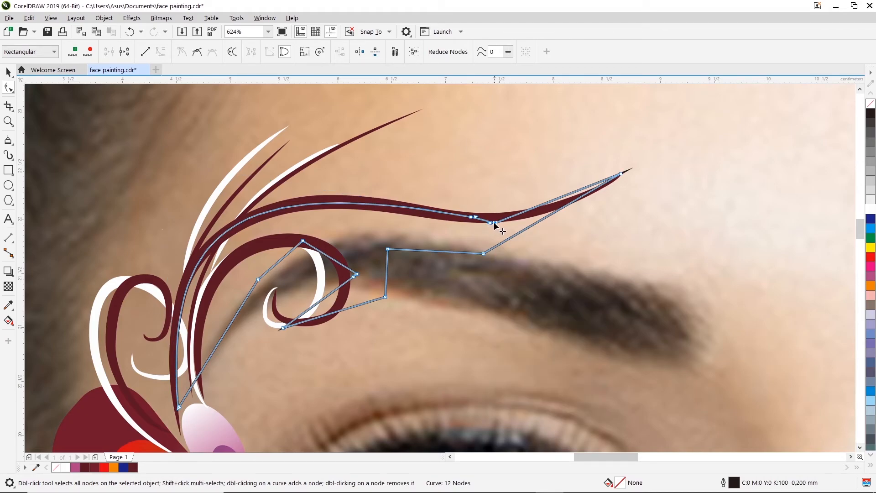
{"action": "left_click_drag", "start_coordinate": [473, 218], "coordinate": [475, 218]}
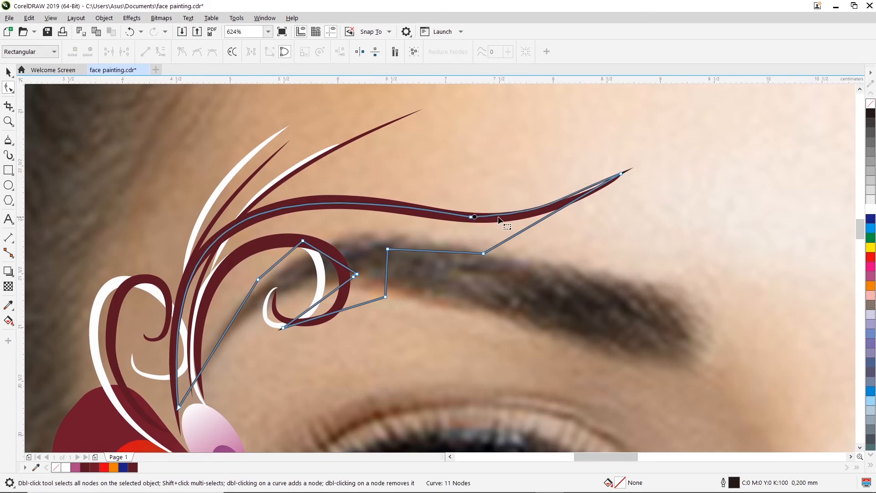
{"action": "left_click", "coordinate": [473, 219]}
{"action": "left_click_drag", "start_coordinate": [550, 214], "coordinate": [506, 237]}
{"action": "left_click", "coordinate": [471, 218]}
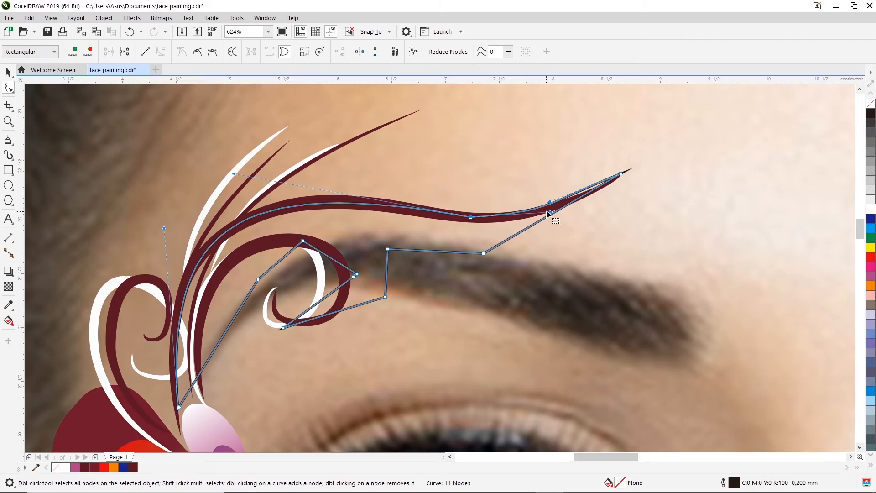
{"action": "left_click_drag", "start_coordinate": [551, 213], "coordinate": [523, 221]}
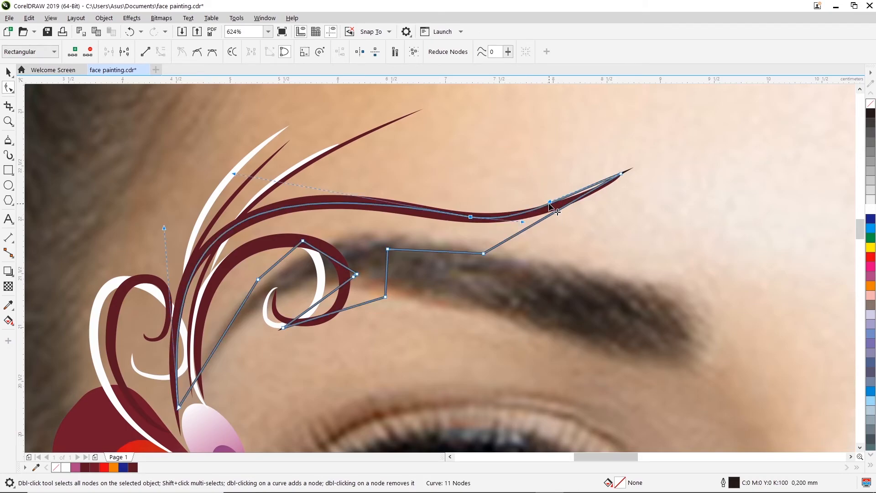
{"action": "left_click_drag", "start_coordinate": [620, 174], "coordinate": [620, 177]}
{"action": "left_click_drag", "start_coordinate": [551, 205], "coordinate": [556, 209]}
- Turn the outline's lower edge near the tip into a curve, delete its corner node, and bend it into a smooth sweep beneath the swirl
{"action": "right_click", "coordinate": [492, 261]}
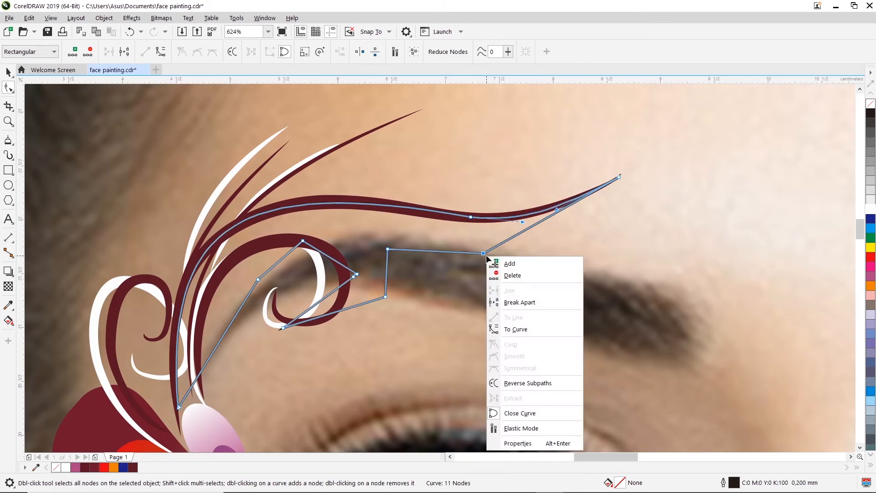
{"action": "left_click", "coordinate": [507, 330]}
{"action": "double_click", "coordinate": [483, 253]}
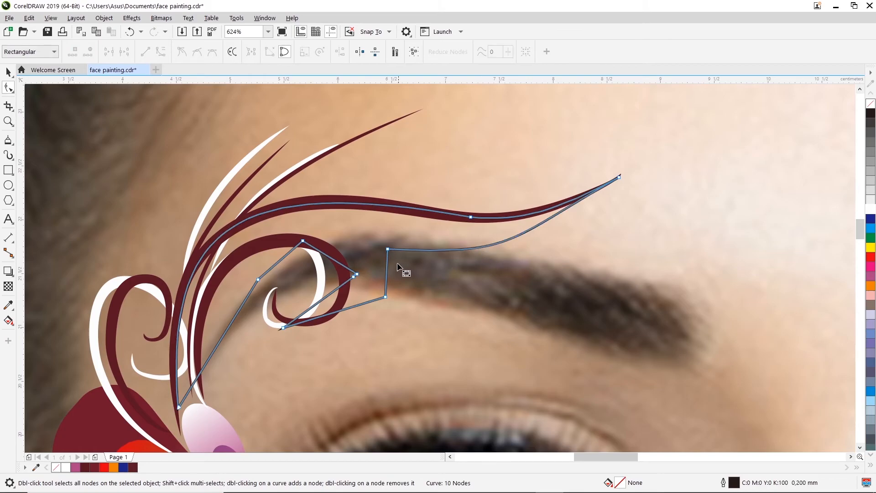
{"action": "left_click_drag", "start_coordinate": [387, 249], "coordinate": [383, 245]}
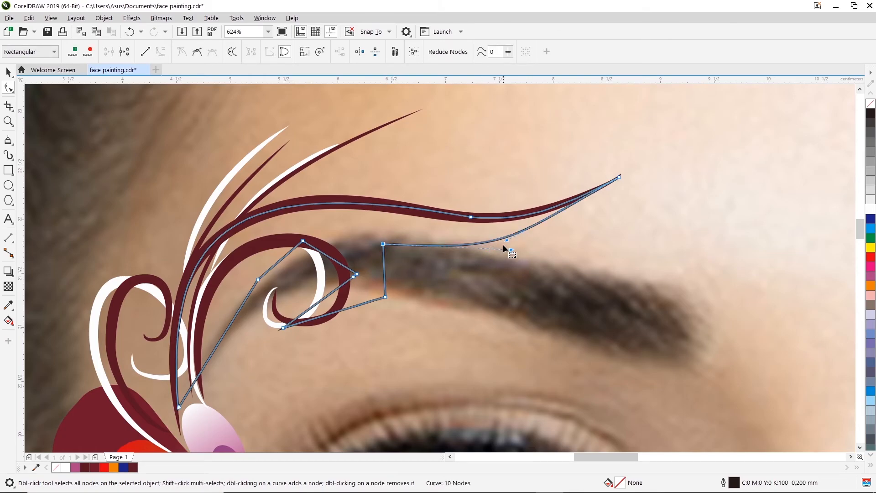
{"action": "left_click_drag", "start_coordinate": [512, 250], "coordinate": [550, 235]}
- Replace the lower corner beside the eyebrow curl with a rounded curve ending on the curl's lower edge
{"action": "right_click", "coordinate": [385, 297]}
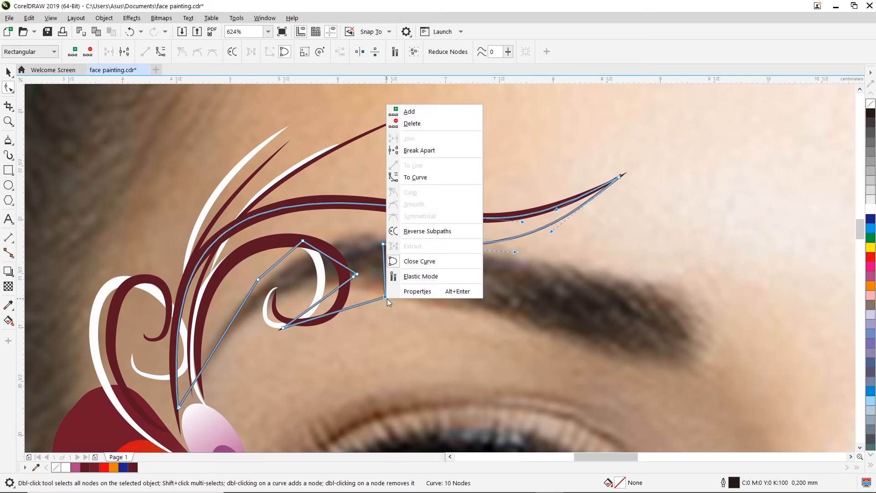
{"action": "left_click", "coordinate": [415, 177]}
{"action": "double_click", "coordinate": [384, 298]}
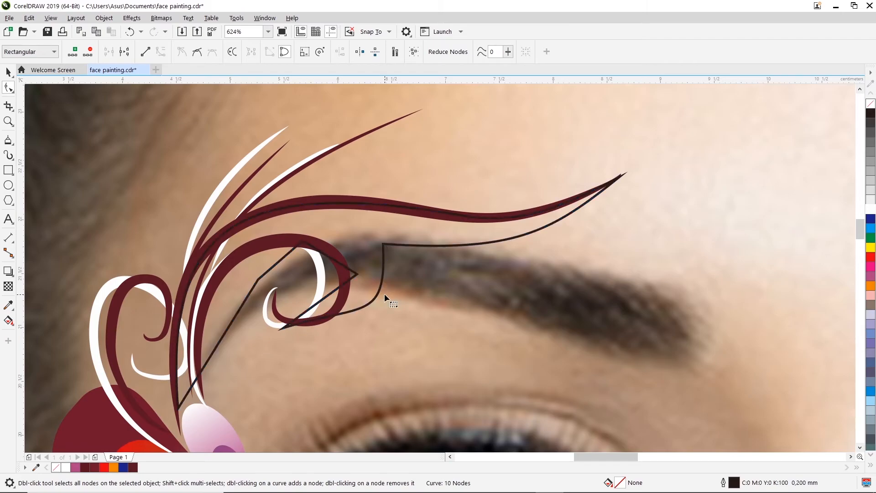
{"action": "left_click_drag", "start_coordinate": [283, 327], "coordinate": [320, 319]}
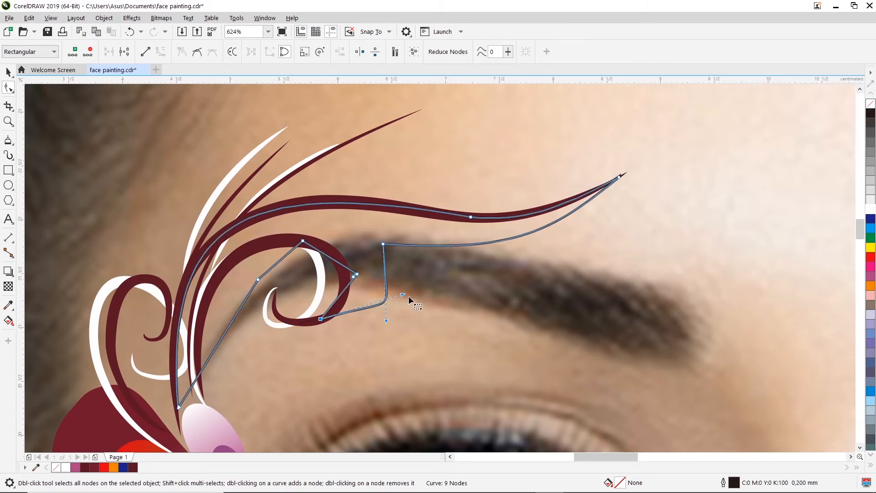
{"action": "left_click_drag", "start_coordinate": [385, 322], "coordinate": [406, 284]}
- Remove the corner nodes at the curl's outer side and bend the segment to follow the dark curl from its top to its underside
{"action": "double_click", "coordinate": [354, 276]}
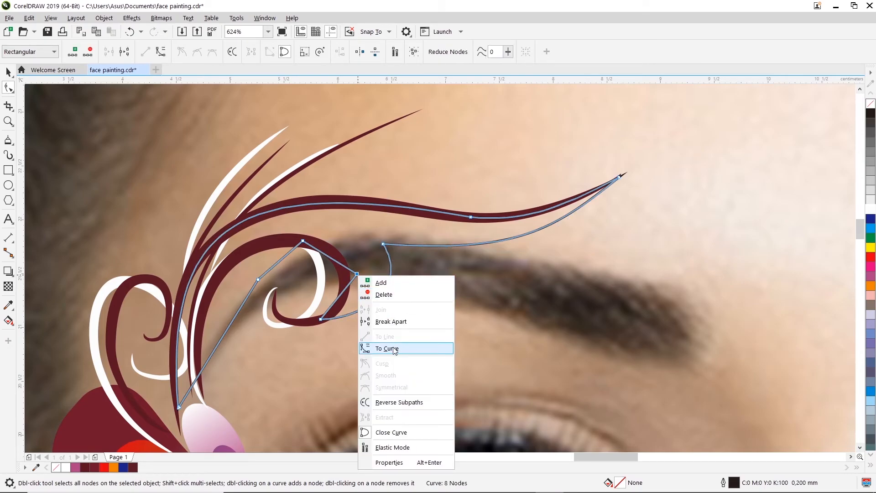
{"action": "left_click", "coordinate": [368, 294]}
{"action": "left_click_drag", "start_coordinate": [302, 240], "coordinate": [294, 233]}
{"action": "mouse_move", "coordinate": [365, 263]}
{"action": "left_mouse_down"}
{"action": "mouse_move", "coordinate": [360, 293]}
{"action": "mouse_move", "coordinate": [354, 250]}
{"action": "left_mouse_up"}
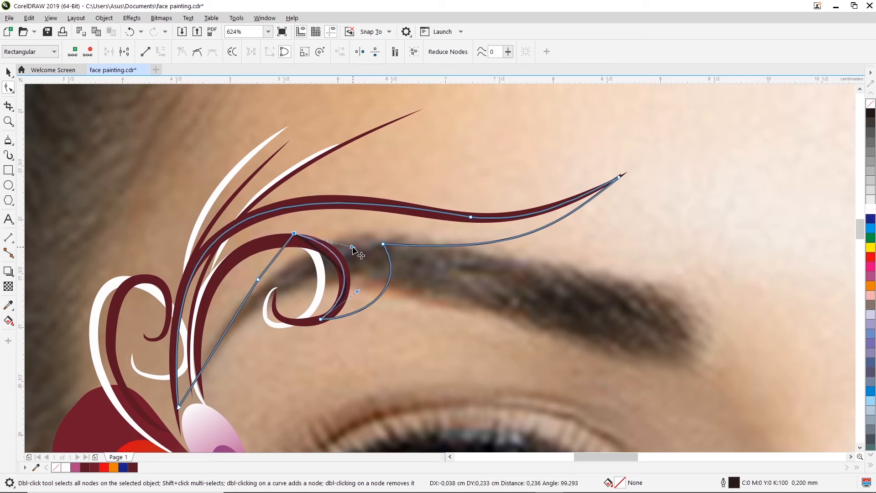
{"action": "left_click_drag", "start_coordinate": [359, 292], "coordinate": [371, 316]}
- Delete the inner corner node and curve the remaining edge along the dark curl's stem from its top down to the petal
{"action": "right_click", "coordinate": [259, 281]}
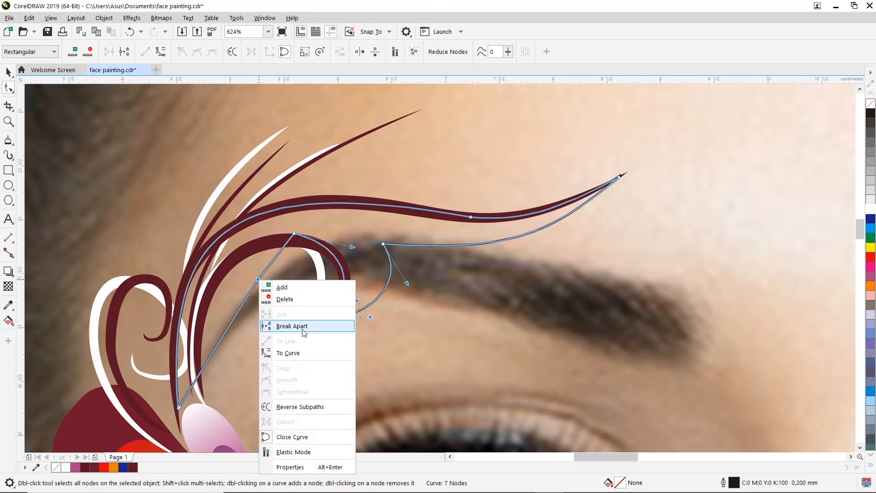
{"action": "left_click", "coordinate": [292, 352]}
{"action": "key", "text": "Delete"}
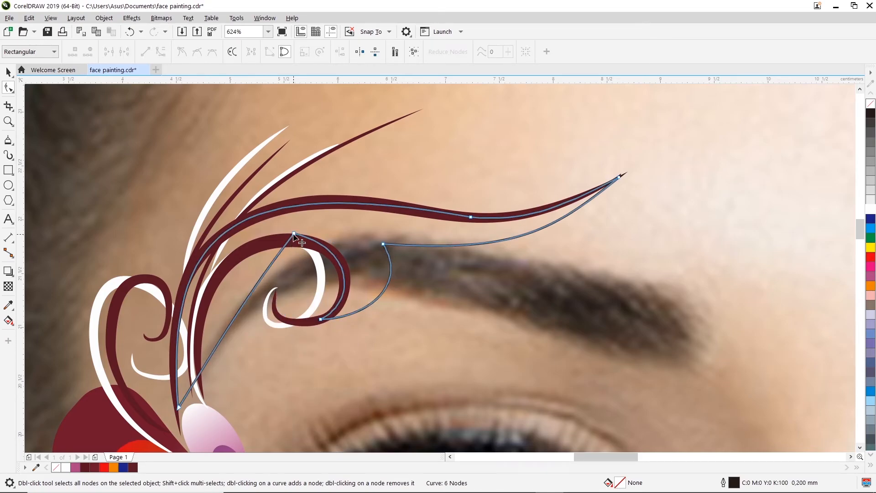
{"action": "left_click", "coordinate": [293, 235]}
{"action": "left_click_drag", "start_coordinate": [249, 294], "coordinate": [201, 236]}
{"action": "left_click_drag", "start_coordinate": [218, 352], "coordinate": [184, 330]}
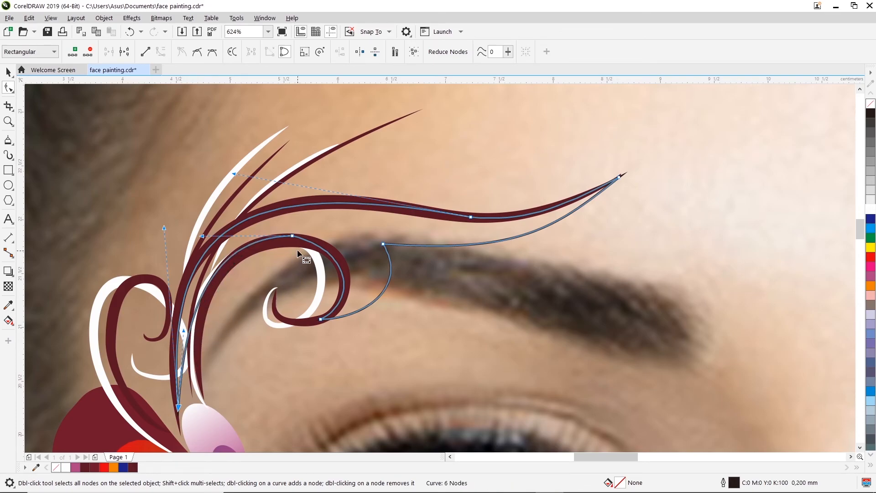
{"action": "left_click_drag", "start_coordinate": [292, 237], "coordinate": [348, 242]}
{"action": "scroll", "coordinate": [373, 285], "scroll_direction": "down", "scroll_amount": 6}
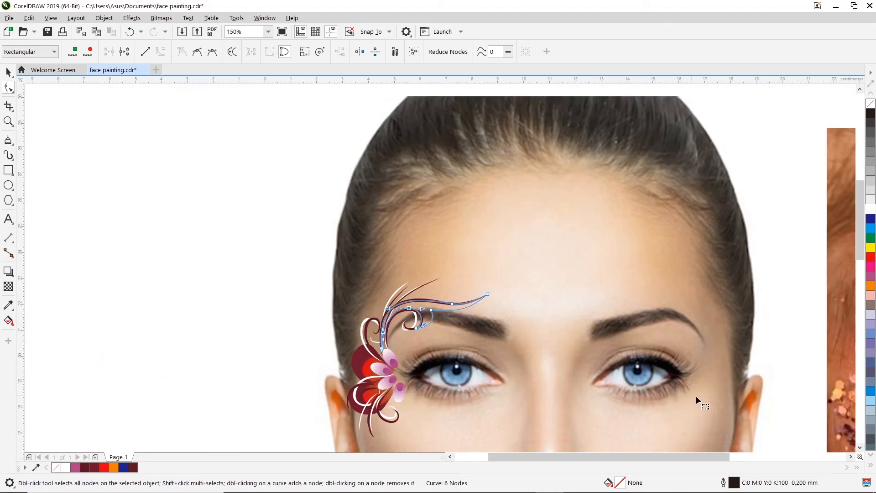
- Compare the unfilled outline beside the eyebrow with the red swirl in the reference photo
{"action": "left_click", "coordinate": [851, 457]}
{"action": "left_click", "coordinate": [850, 456]}
{"action": "left_click", "coordinate": [850, 456]}
{"action": "left_click", "coordinate": [851, 456]}
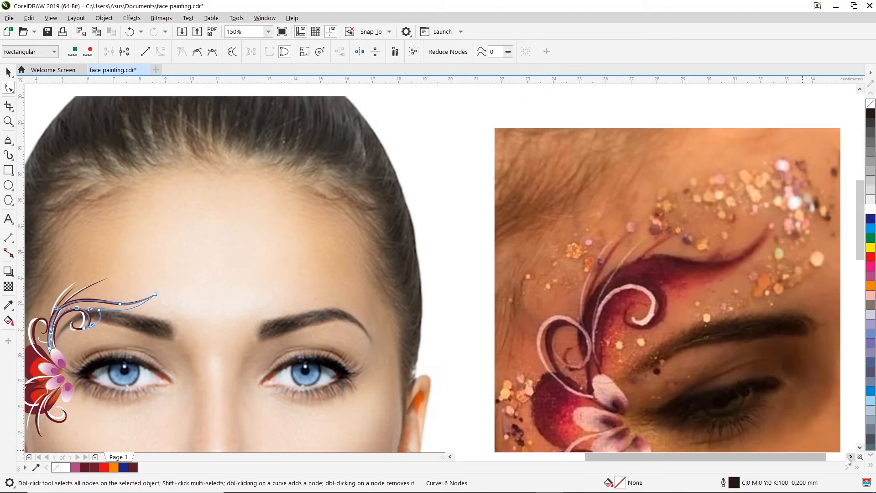
{"action": "left_click", "coordinate": [859, 447]}
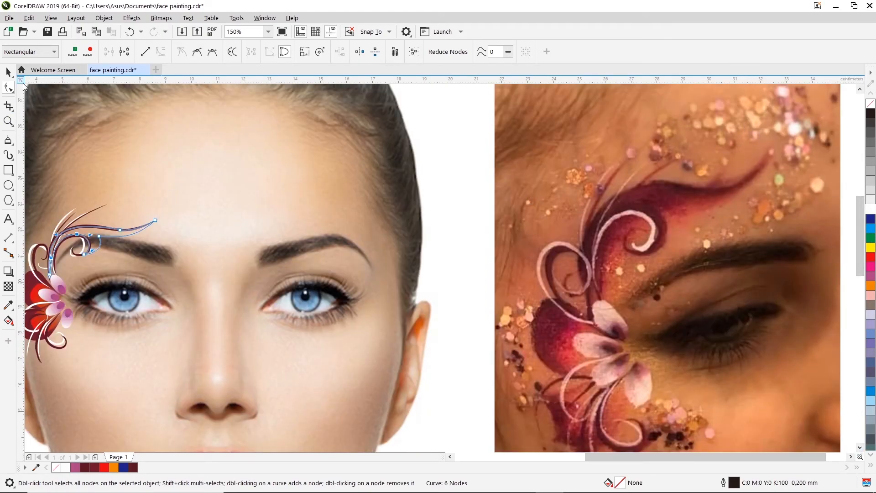
{"action": "left_click", "coordinate": [8, 73]}
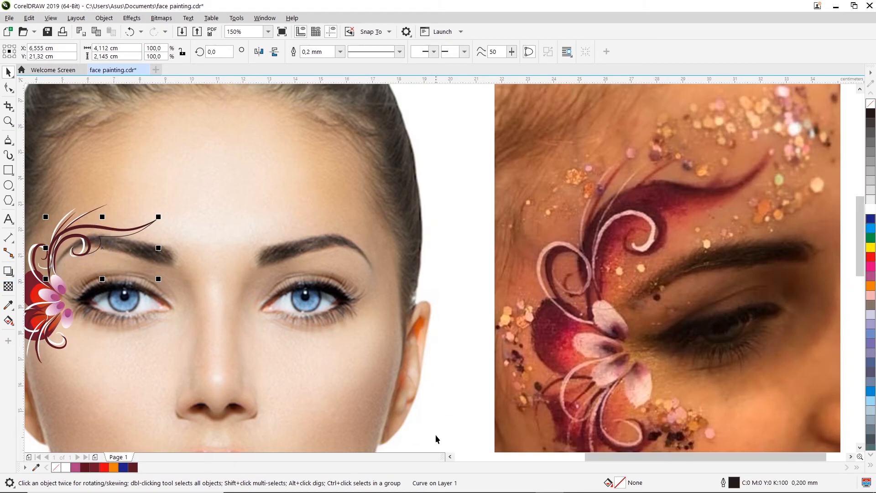
{"action": "left_click", "coordinate": [450, 457]}
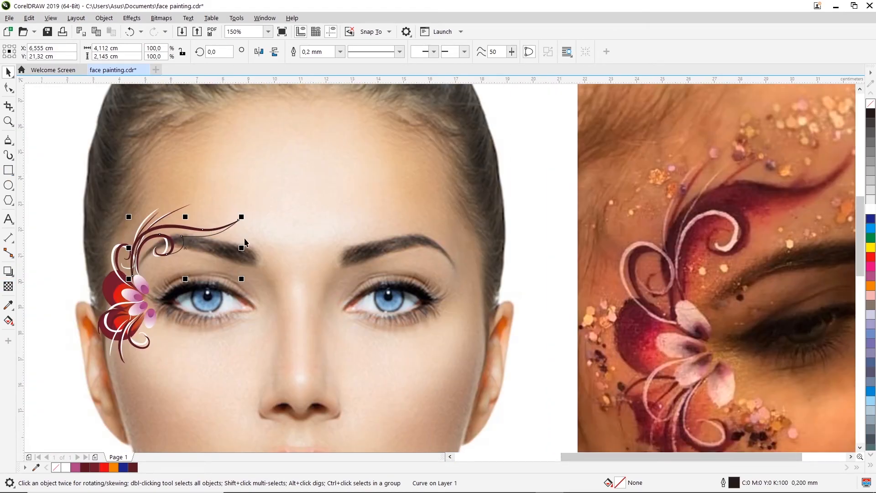
{"action": "left_click", "coordinate": [53, 120]}
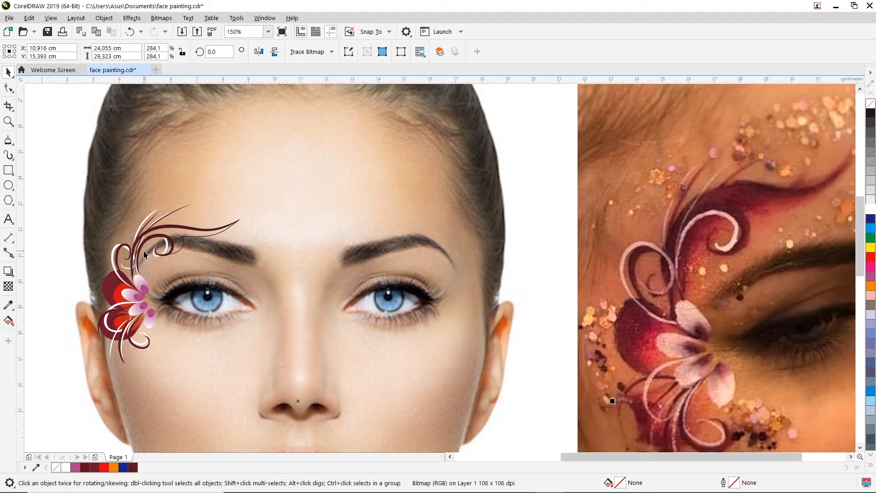
{"action": "scroll", "coordinate": [189, 238], "scroll_direction": "up", "scroll_amount": 2}
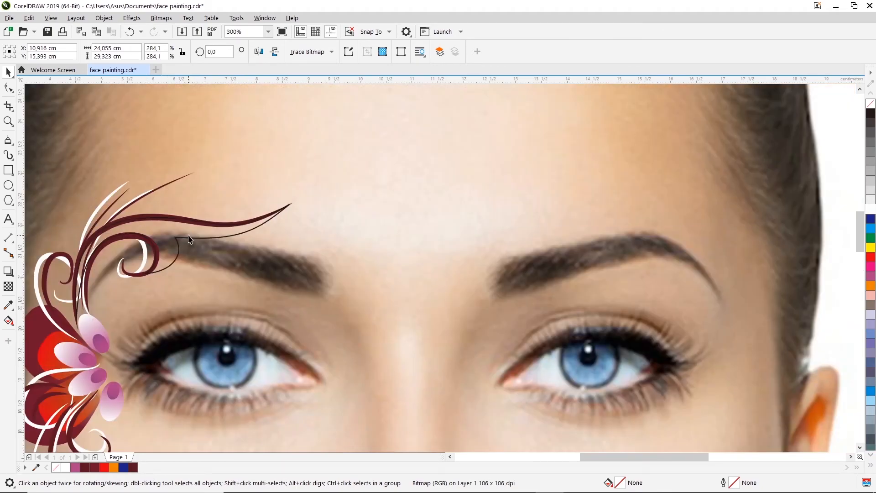
- Sample red #9F2937 from the reference photo's swirl and fill the closed outline above the eyebrow with it
{"action": "left_click", "coordinate": [185, 233]}
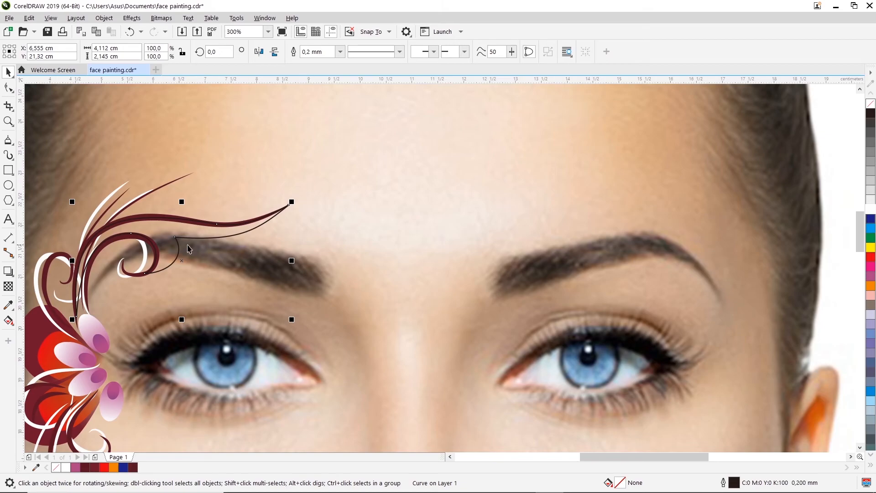
{"action": "scroll", "coordinate": [322, 215], "scroll_direction": "down", "scroll_amount": 2}
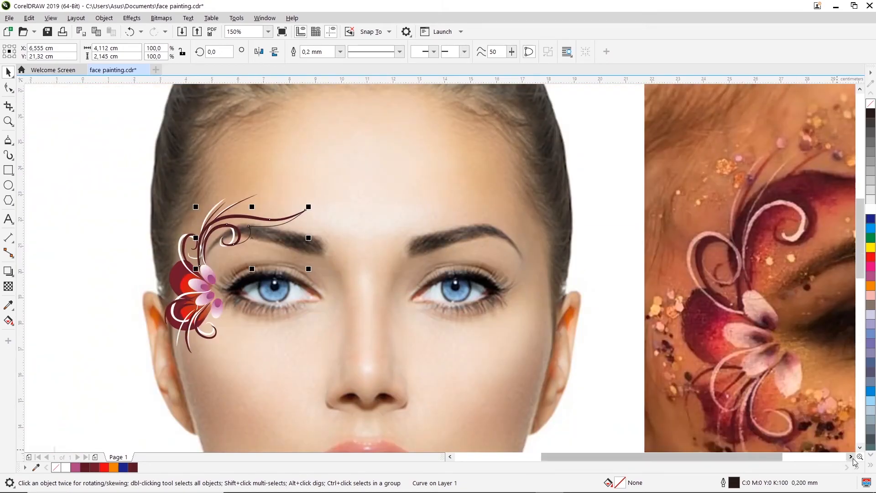
{"action": "left_click", "coordinate": [851, 457]}
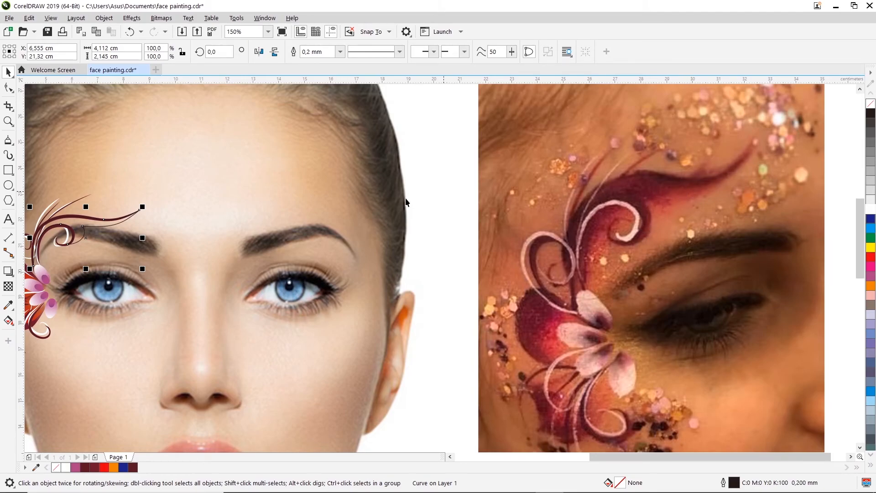
{"action": "left_click", "coordinate": [9, 312]}
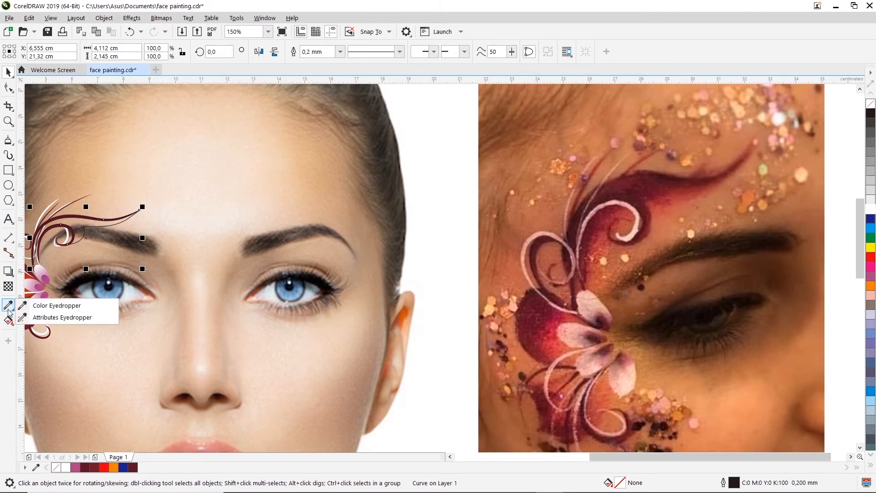
{"action": "left_click", "coordinate": [45, 307]}
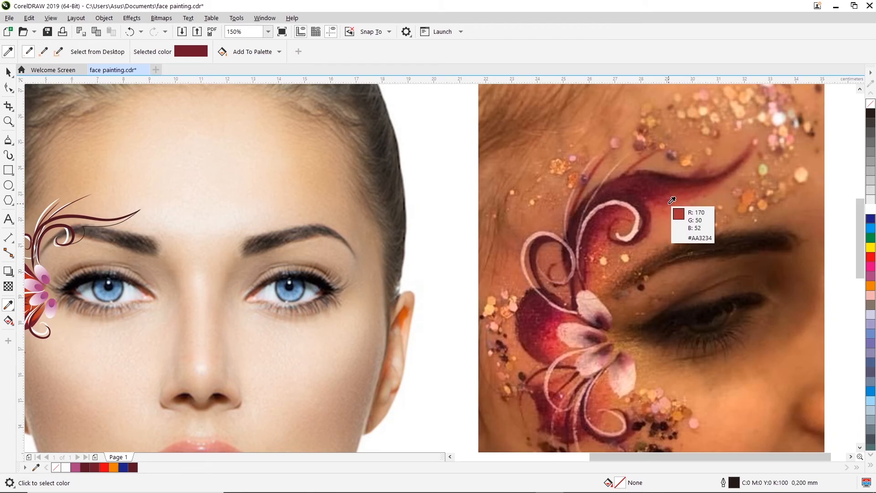
{"action": "left_click", "coordinate": [601, 236]}
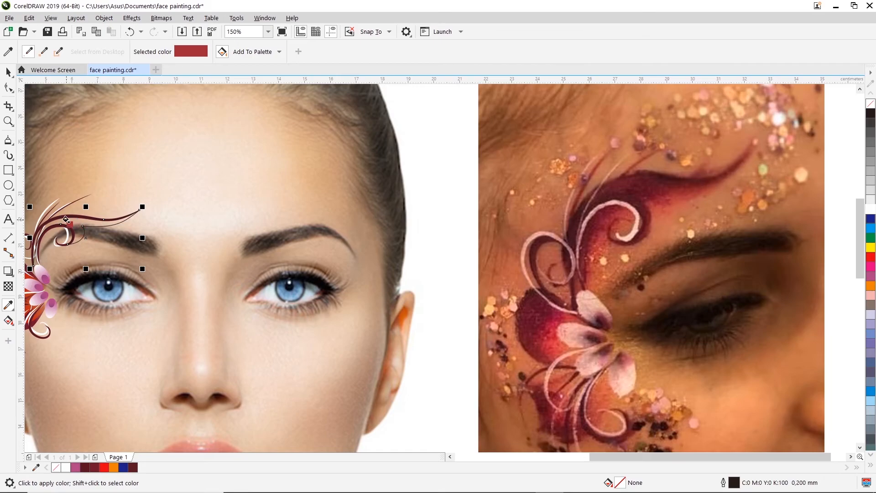
{"action": "scroll", "coordinate": [66, 220], "scroll_direction": "up", "scroll_amount": 2}
{"action": "scroll", "coordinate": [69, 222], "scroll_direction": "up", "scroll_amount": 2}
{"action": "left_click", "coordinate": [104, 217]}
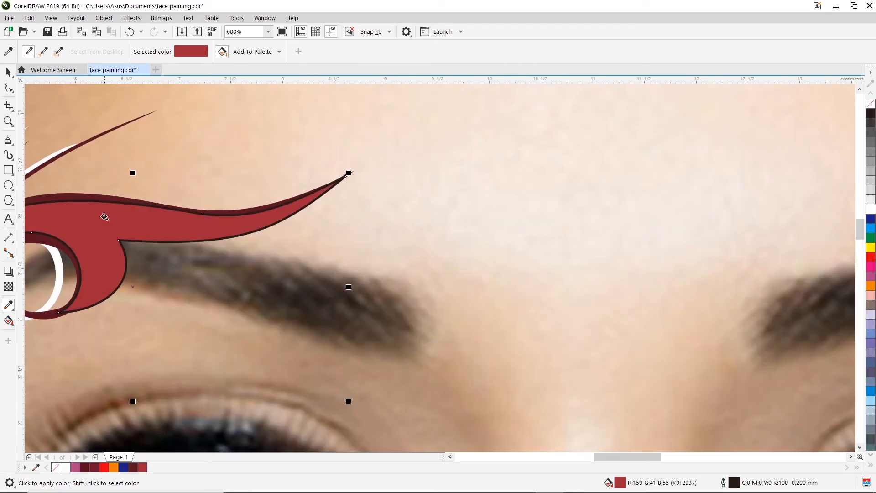
- Remove the black outline from the red shape above the eyebrow
{"action": "scroll", "coordinate": [105, 216], "scroll_direction": "down", "scroll_amount": 2}
{"action": "left_click", "coordinate": [450, 456]}
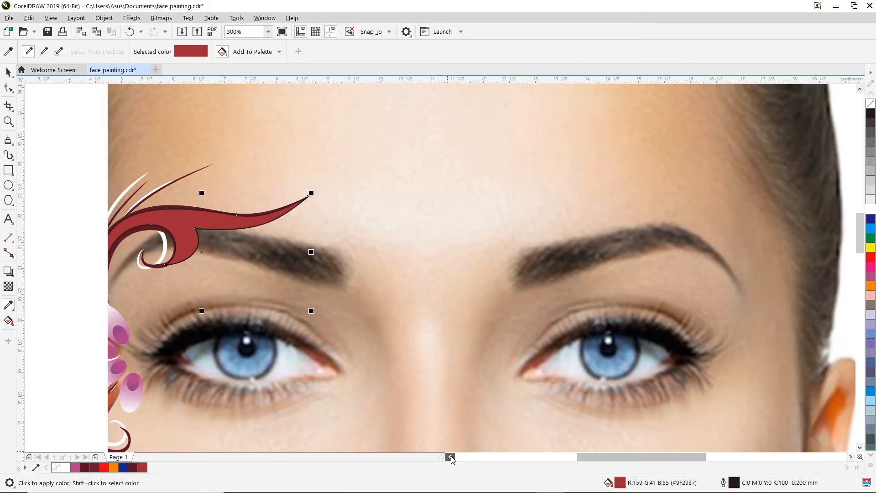
{"action": "left_click", "coordinate": [450, 456]}
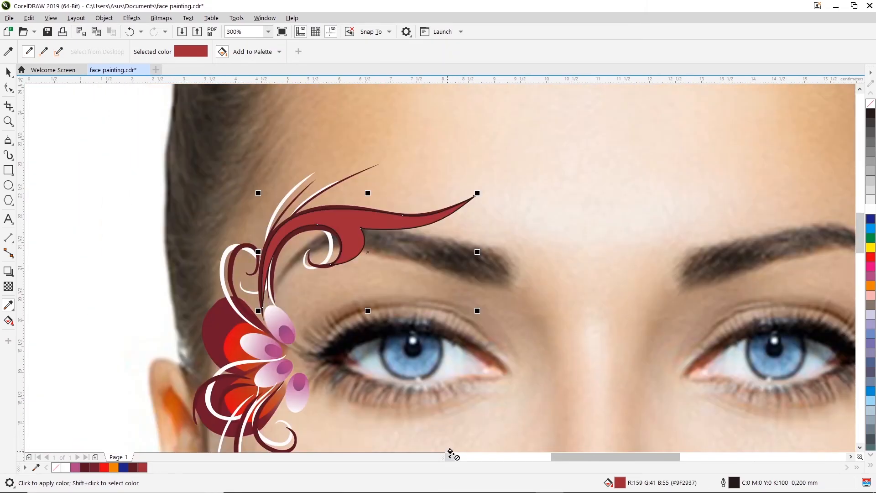
{"action": "right_click", "coordinate": [871, 105]}
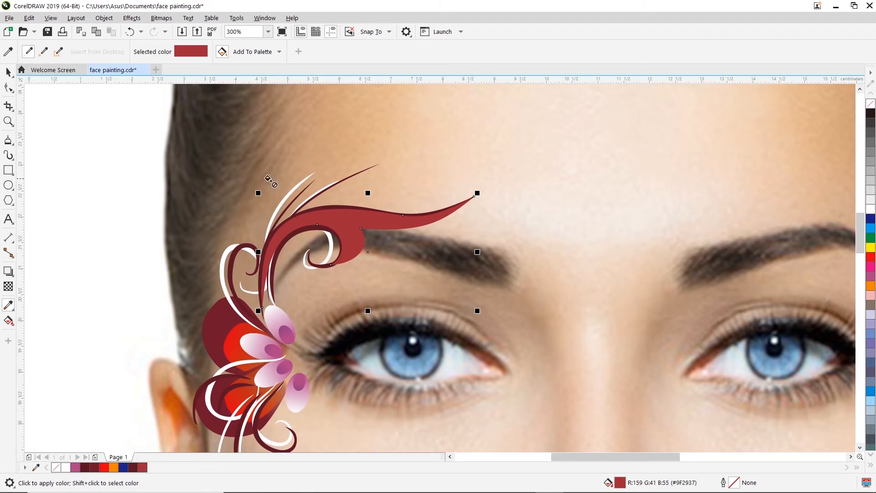
{"action": "left_click", "coordinate": [8, 73]}
{"action": "scroll", "coordinate": [640, 244], "scroll_direction": "down", "scroll_amount": 2}
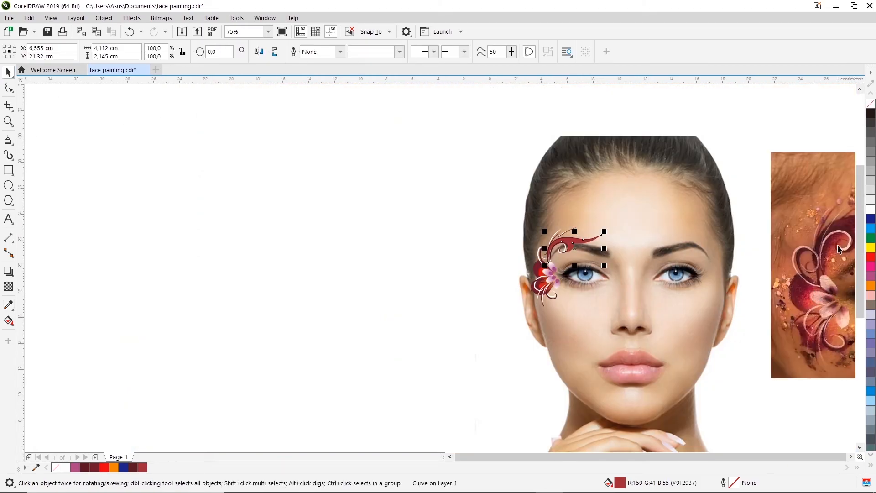
{"action": "scroll", "coordinate": [837, 244], "scroll_direction": "up", "scroll_amount": 1}
{"action": "scroll", "coordinate": [255, 241], "scroll_direction": "up", "scroll_amount": 1}
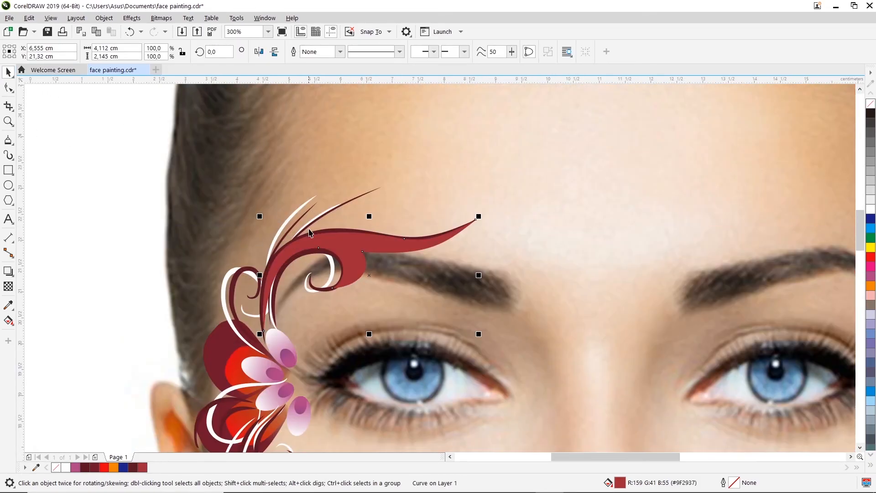
- Reorder the red shape behind the dark curl at the outer side of the design
{"action": "left_click", "coordinate": [351, 227]}
{"action": "left_click", "coordinate": [388, 196]}
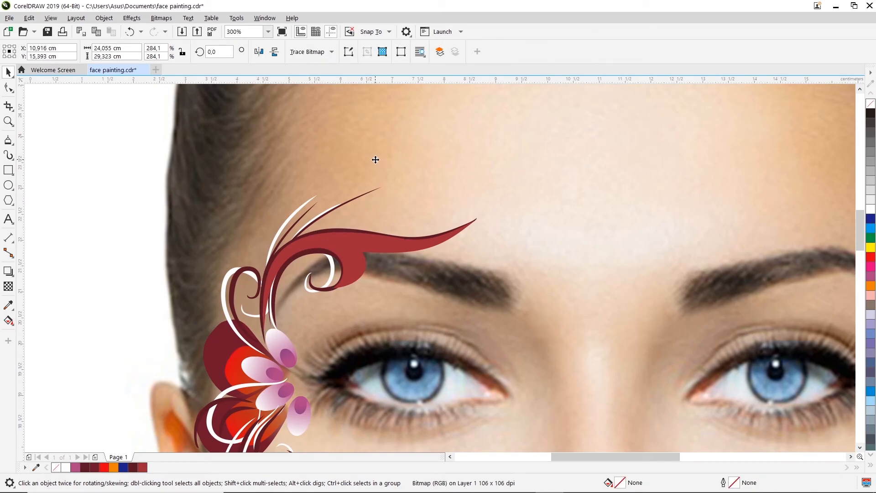
{"action": "left_click", "coordinate": [356, 267]}
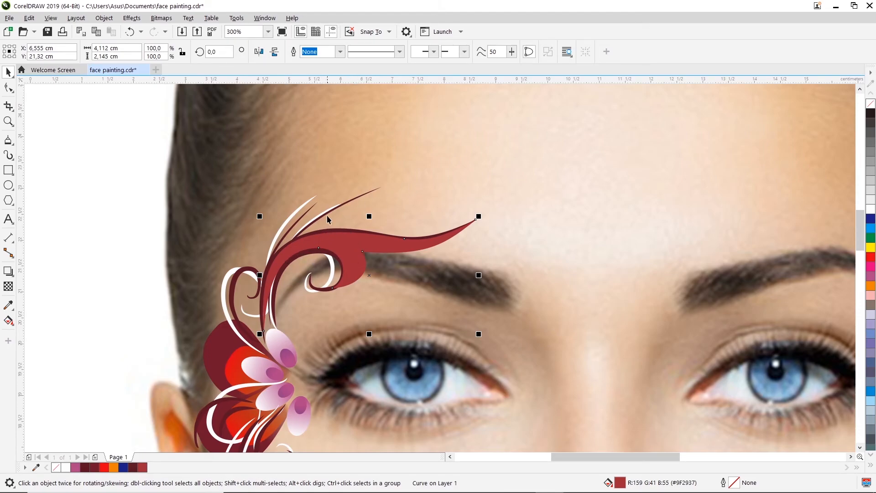
{"action": "right_click", "coordinate": [346, 242]}
{"action": "mouse_move", "coordinate": [434, 268]}
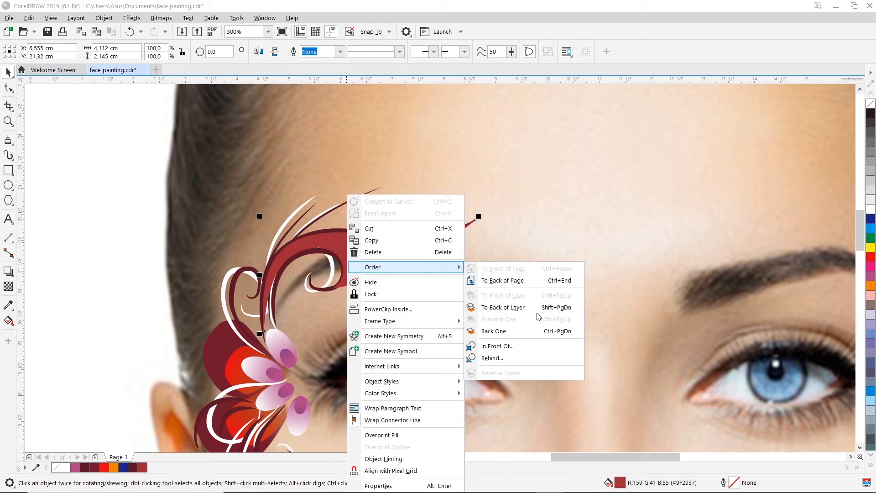
{"action": "left_click", "coordinate": [491, 358]}
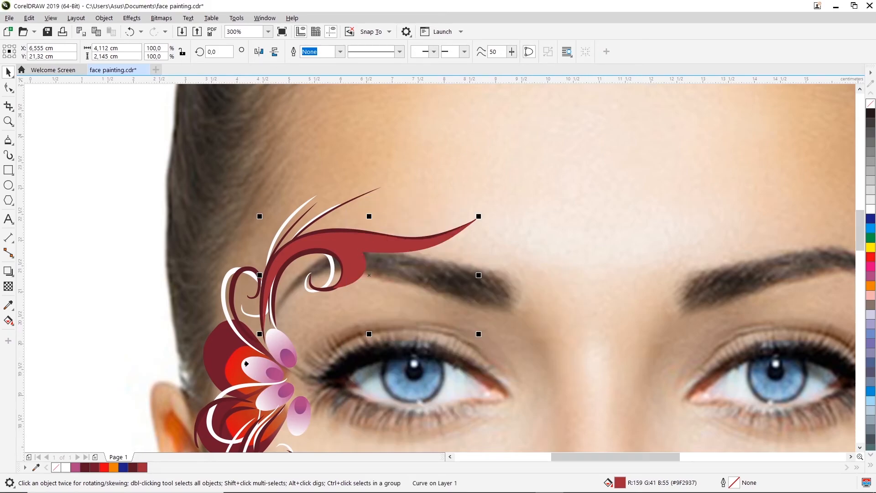
{"action": "left_click", "coordinate": [238, 270]}
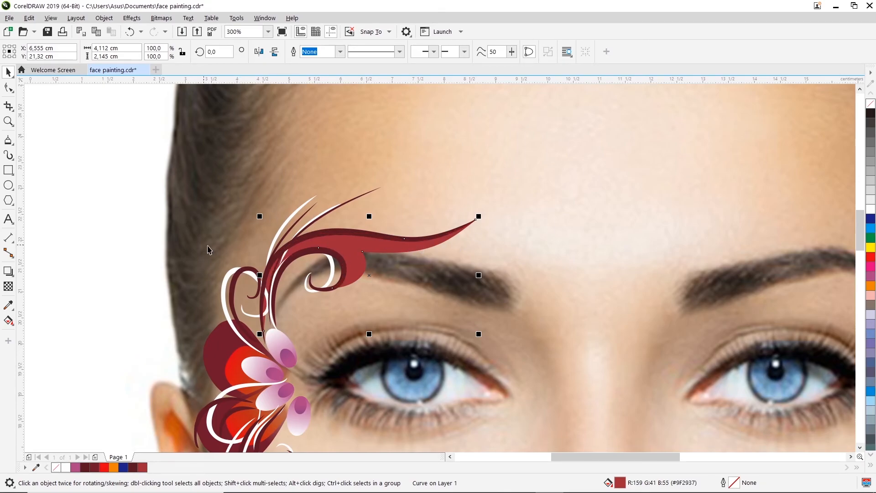
- Apply a linear fountain transparency at about -79° to the red shape, running from the forehead above it to below the eyebrow
{"action": "scroll", "coordinate": [472, 250], "scroll_direction": "down", "scroll_amount": 3}
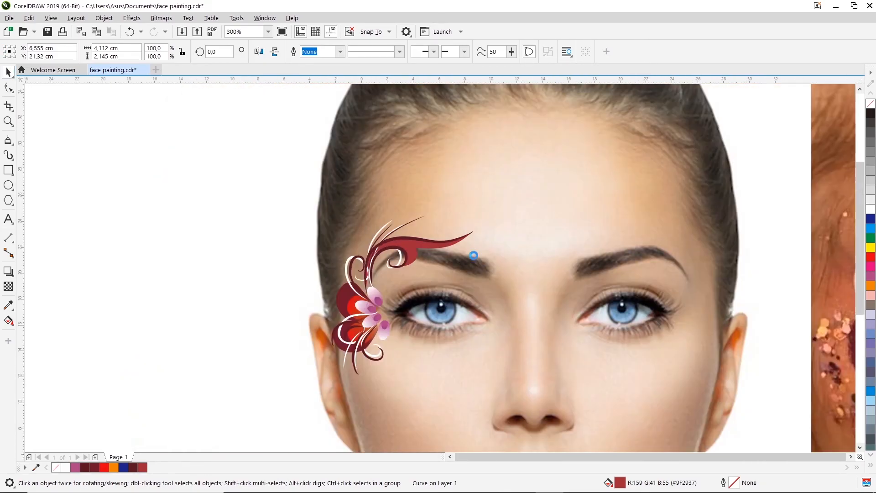
{"action": "left_click", "coordinate": [850, 456]}
{"action": "scroll", "coordinate": [654, 233], "scroll_direction": "up", "scroll_amount": 1}
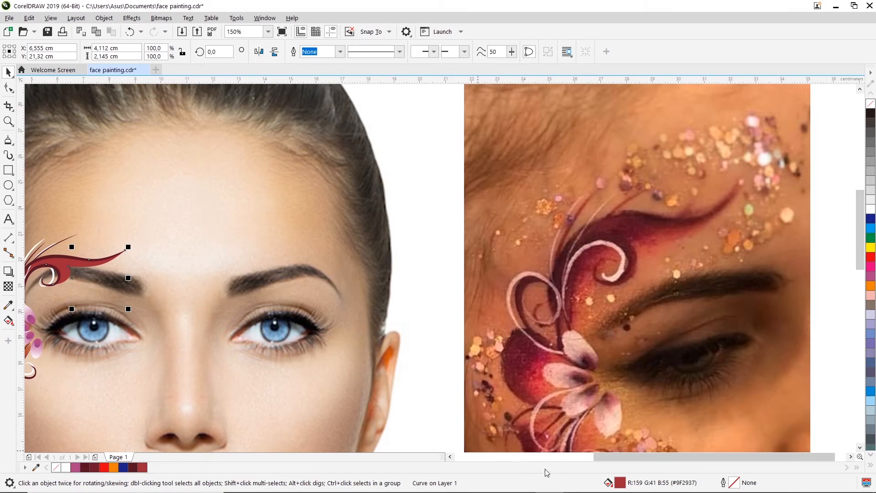
{"action": "left_click", "coordinate": [450, 457]}
{"action": "left_click", "coordinate": [449, 457]}
{"action": "scroll", "coordinate": [301, 285], "scroll_direction": "up", "scroll_amount": 1}
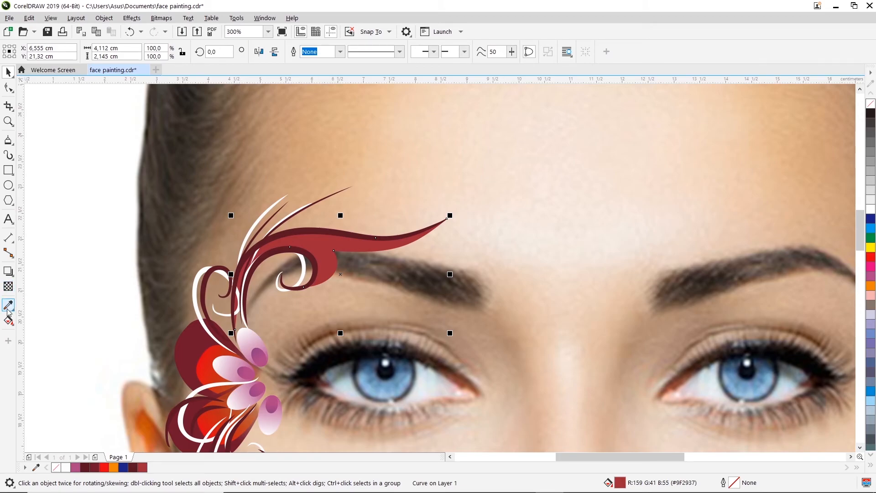
{"action": "left_click", "coordinate": [8, 286]}
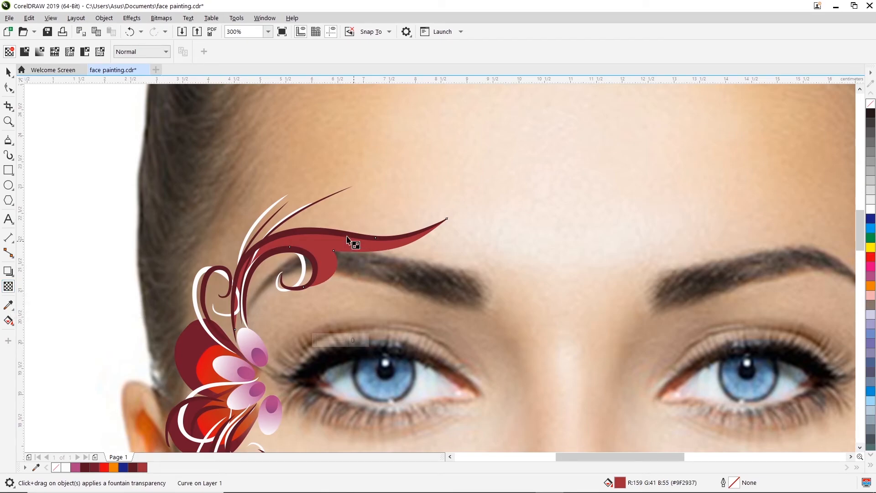
{"action": "left_click_drag", "start_coordinate": [253, 259], "coordinate": [481, 255]}
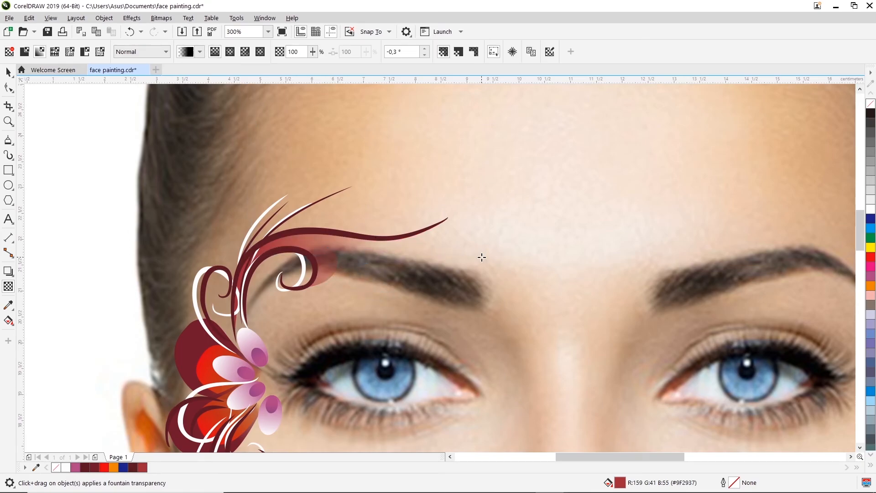
{"action": "left_click_drag", "start_coordinate": [310, 146], "coordinate": [373, 314]}
{"action": "left_click", "coordinate": [282, 245]}
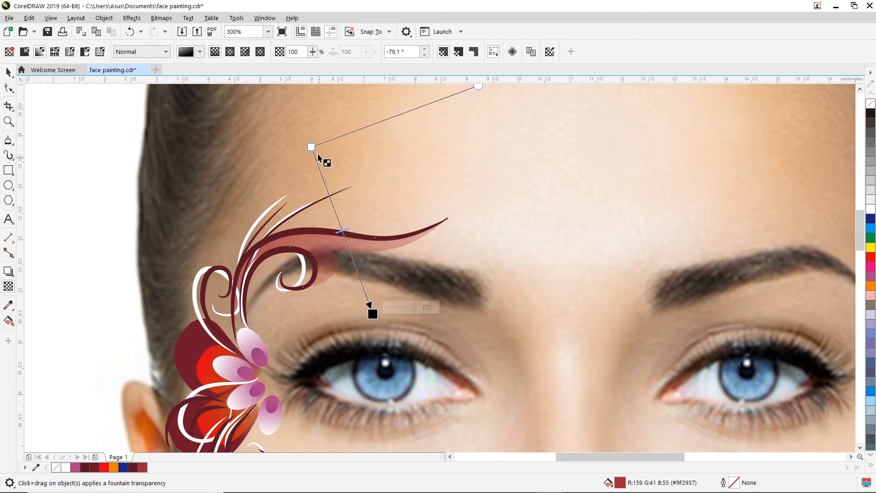
- Shorten the transparency gradient to start inside the red shape and end just below the eyebrow, at about -76°
{"action": "left_click_drag", "start_coordinate": [313, 147], "coordinate": [328, 243]}
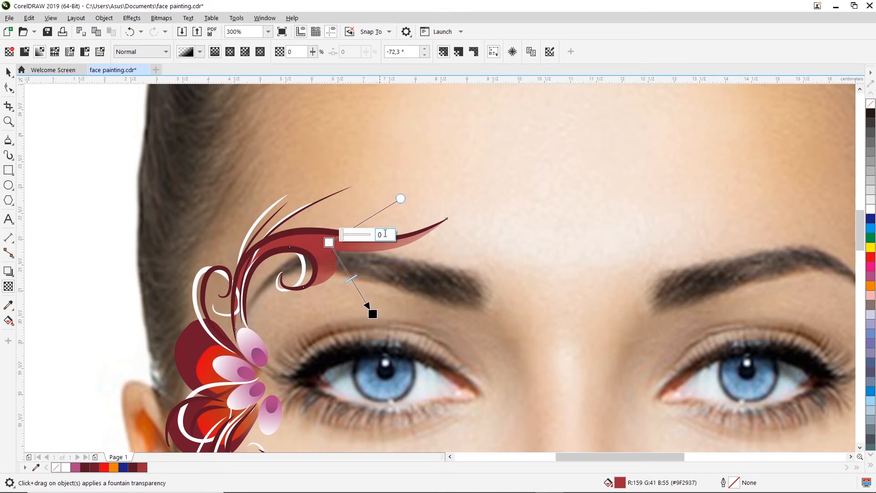
{"action": "left_click_drag", "start_coordinate": [401, 198], "coordinate": [435, 188]}
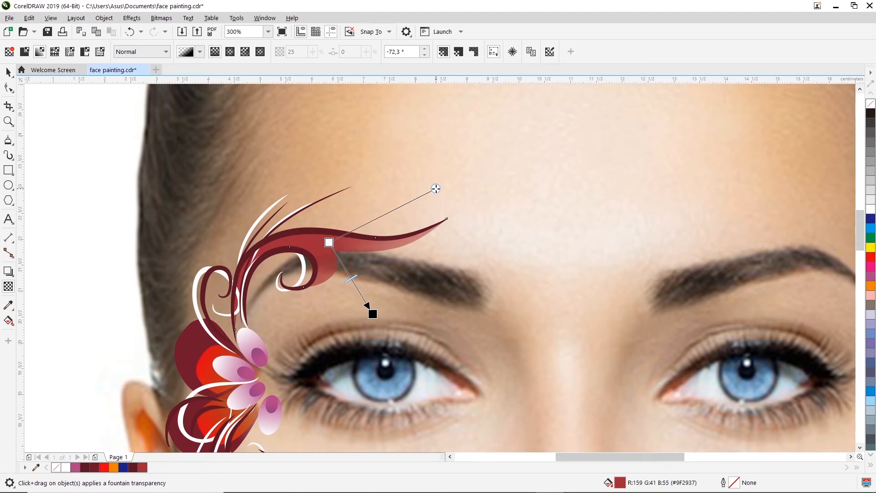
{"action": "left_click_drag", "start_coordinate": [372, 314], "coordinate": [356, 299]}
{"action": "left_click_drag", "start_coordinate": [413, 208], "coordinate": [428, 199]}
{"action": "left_click_drag", "start_coordinate": [328, 241], "coordinate": [333, 250]}
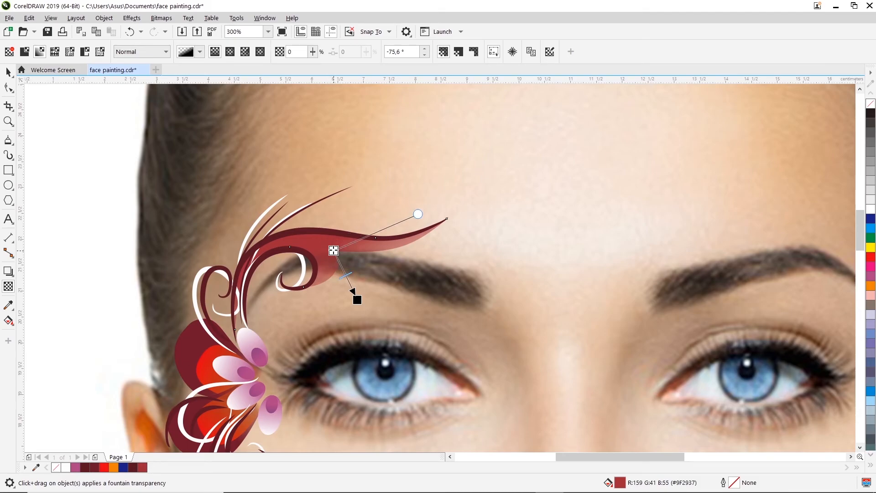
- Extend the transparency gradient down to the upper eyelid at about -80°, starting just under the dark swirl, and deselect the shape
{"action": "left_click_drag", "start_coordinate": [358, 301], "coordinate": [384, 297]}
{"action": "left_click_drag", "start_coordinate": [333, 250], "coordinate": [321, 246]}
{"action": "left_click_drag", "start_coordinate": [414, 168], "coordinate": [395, 150]}
{"action": "left_click_drag", "start_coordinate": [386, 297], "coordinate": [352, 334]}
{"action": "mouse_move", "coordinate": [322, 247]}
{"action": "left_mouse_down"}
{"action": "mouse_move", "coordinate": [333, 250]}
{"action": "mouse_move", "coordinate": [325, 241]}
{"action": "left_mouse_up"}
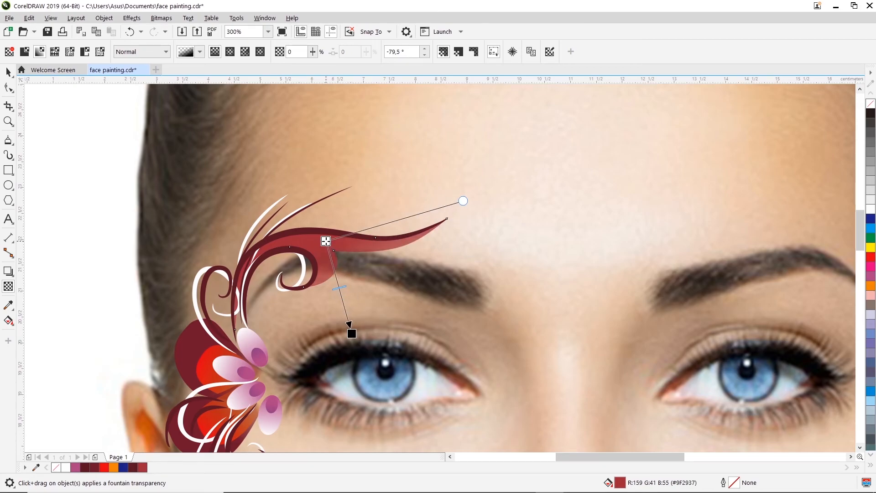
{"action": "left_click", "coordinate": [374, 130]}
{"action": "scroll", "coordinate": [204, 215], "scroll_direction": "down", "scroll_amount": 2}
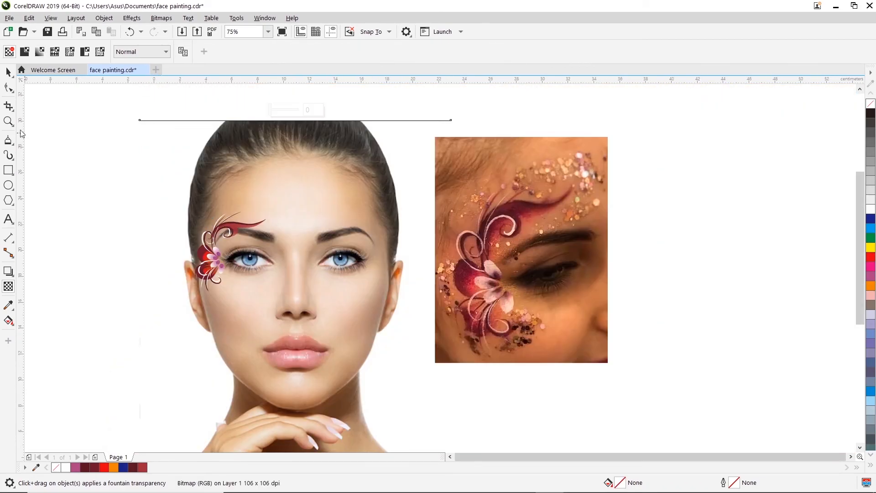
{"action": "left_click", "coordinate": [9, 72]}
{"action": "left_click", "coordinate": [35, 100]}
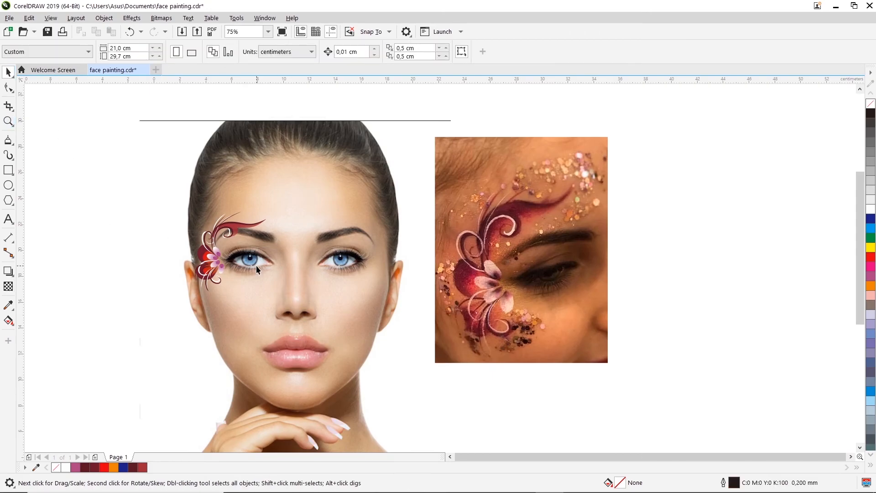
- Compare the vector design on the portrait with the glitter dots in the reference photo
{"action": "scroll", "coordinate": [448, 199], "scroll_direction": "down", "scroll_amount": 1}
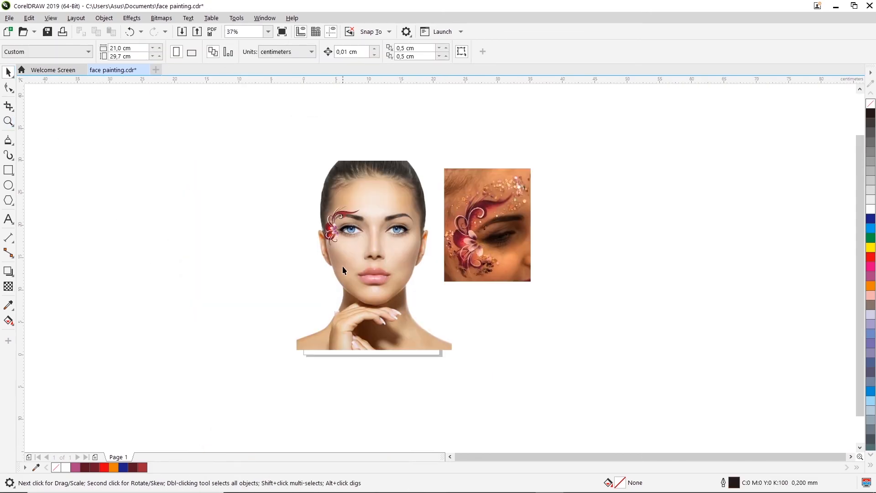
{"action": "scroll", "coordinate": [343, 267], "scroll_direction": "up", "scroll_amount": 1}
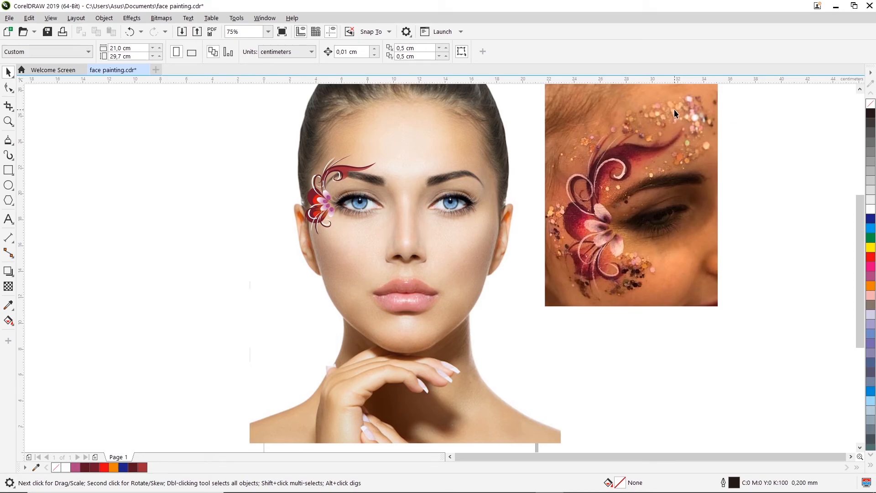
{"action": "scroll", "coordinate": [552, 201], "scroll_direction": "up", "scroll_amount": 1}
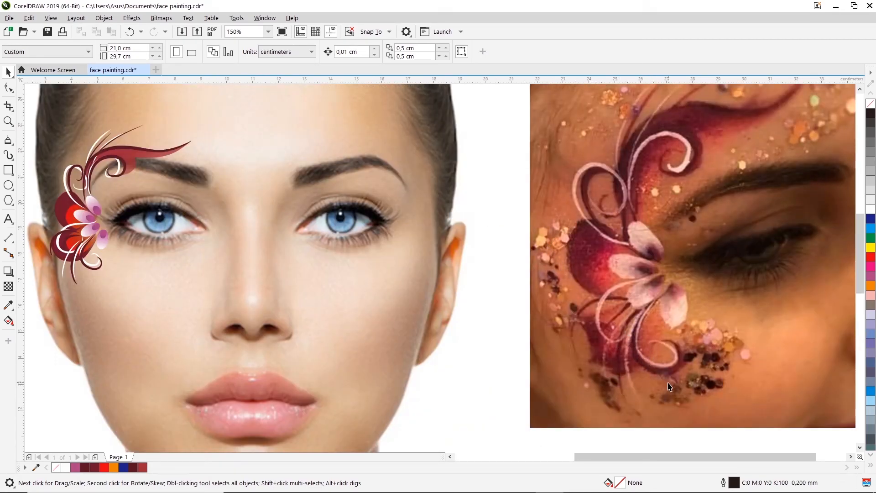
{"action": "scroll", "coordinate": [669, 387], "scroll_direction": "down", "scroll_amount": 1}
{"action": "scroll", "coordinate": [420, 267], "scroll_direction": "up", "scroll_amount": 1}
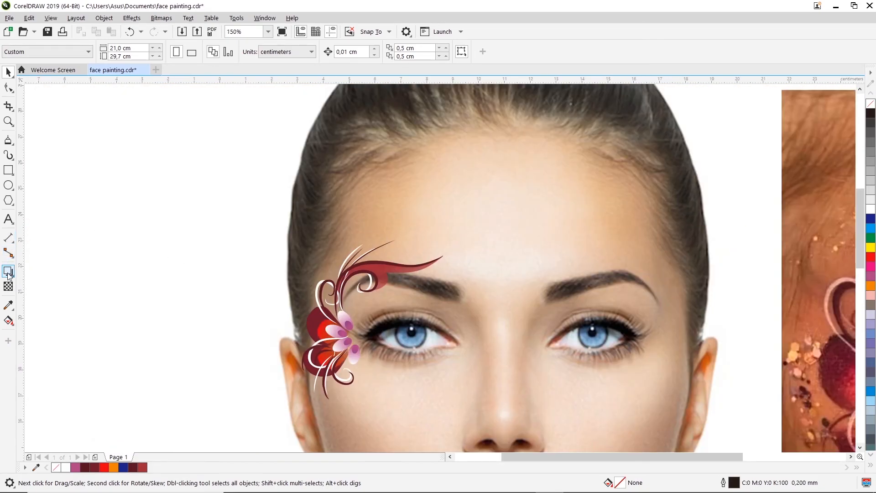
{"action": "left_click", "coordinate": [8, 185]}
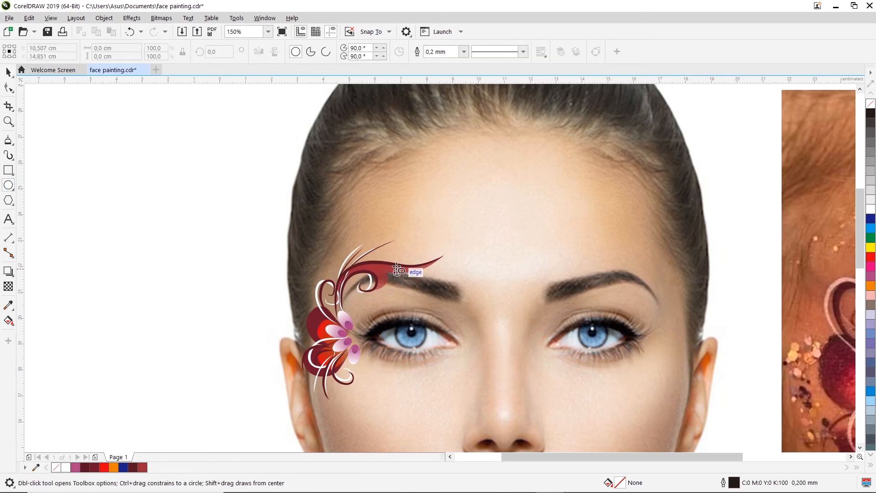
{"action": "scroll", "coordinate": [416, 241], "scroll_direction": "up", "scroll_amount": 1}
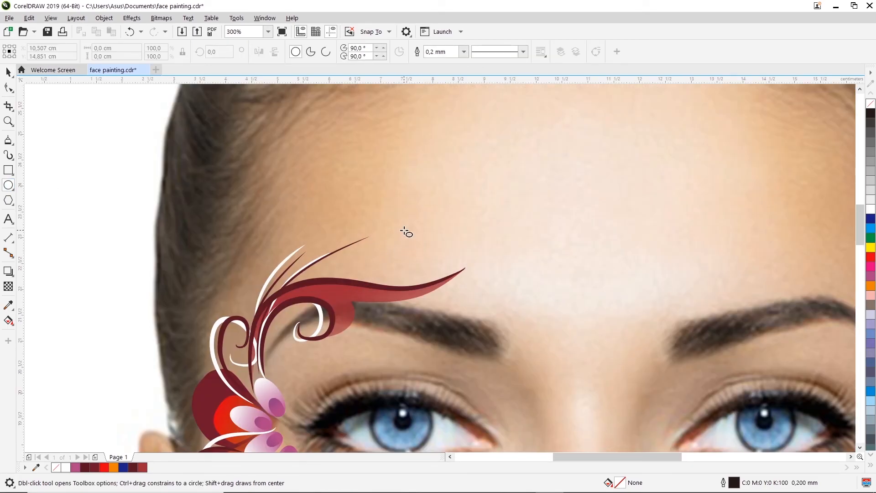
{"action": "mouse_move", "coordinate": [397, 223]}
{"action": "left_mouse_down"}
{"action": "mouse_move", "coordinate": [409, 232]}
{"action": "mouse_move", "coordinate": [401, 207]}
{"action": "mouse_move", "coordinate": [434, 176]}
{"action": "mouse_move", "coordinate": [426, 207]}
{"action": "mouse_move", "coordinate": [414, 199]}
{"action": "mouse_move", "coordinate": [400, 207]}
{"action": "left_mouse_up"}
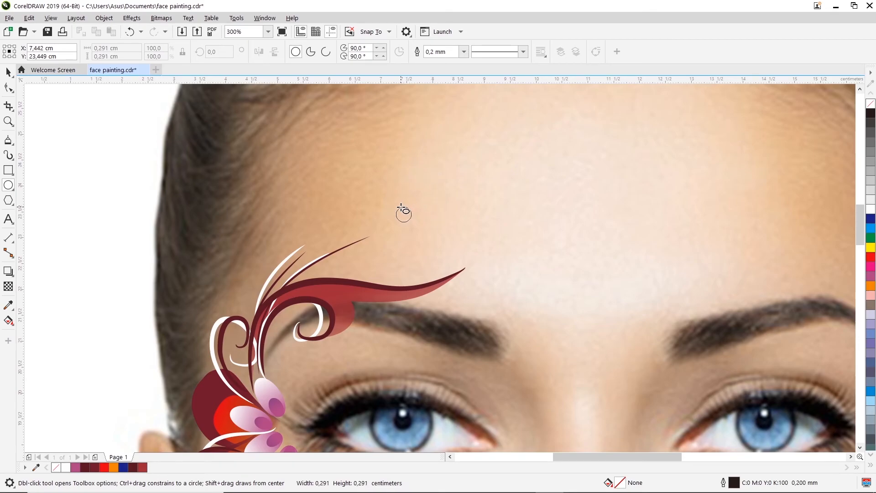
{"action": "left_click_drag", "start_coordinate": [401, 206], "coordinate": [401, 208]}
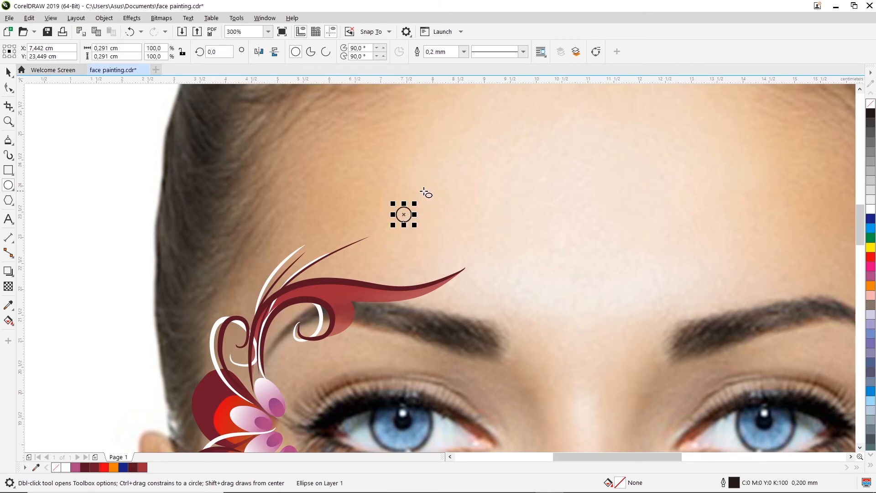
{"action": "key", "text": "ctrl+z"}
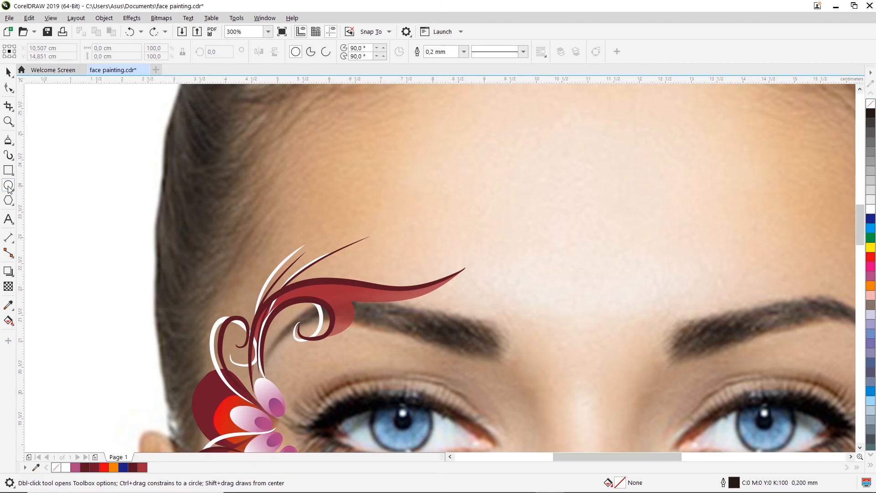
- Draw a circle about 0.28 cm wide on the forehead above the design, filled yellow without an outline
{"action": "mouse_move", "coordinate": [379, 197]}
{"action": "left_mouse_down"}
{"action": "mouse_move", "coordinate": [397, 213]}
{"action": "mouse_move", "coordinate": [390, 207]}
{"action": "left_mouse_up"}
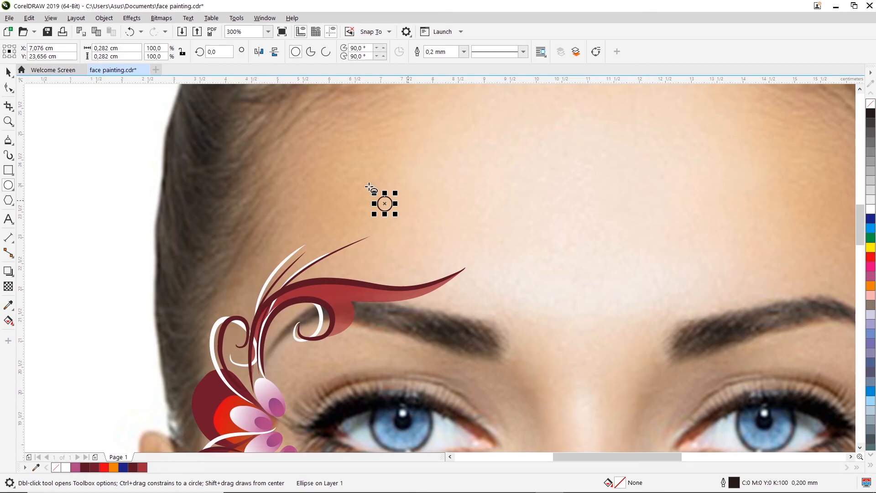
{"action": "left_click", "coordinate": [8, 71]}
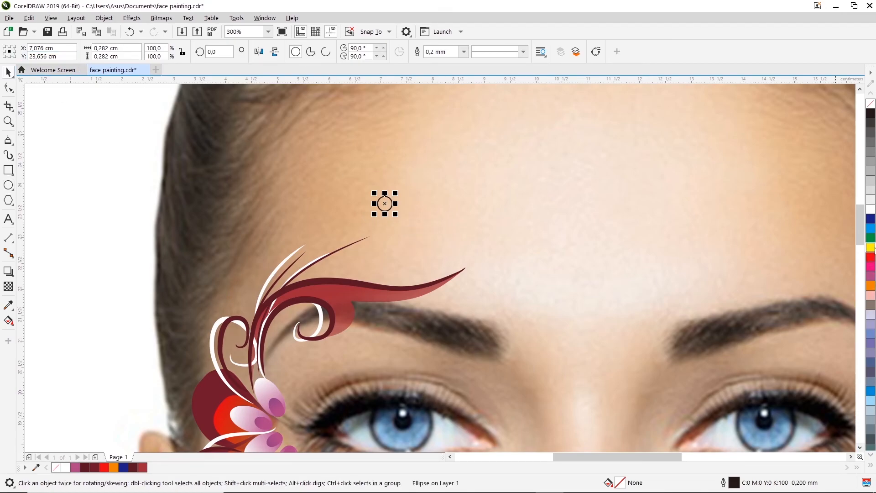
{"action": "left_click", "coordinate": [385, 204]}
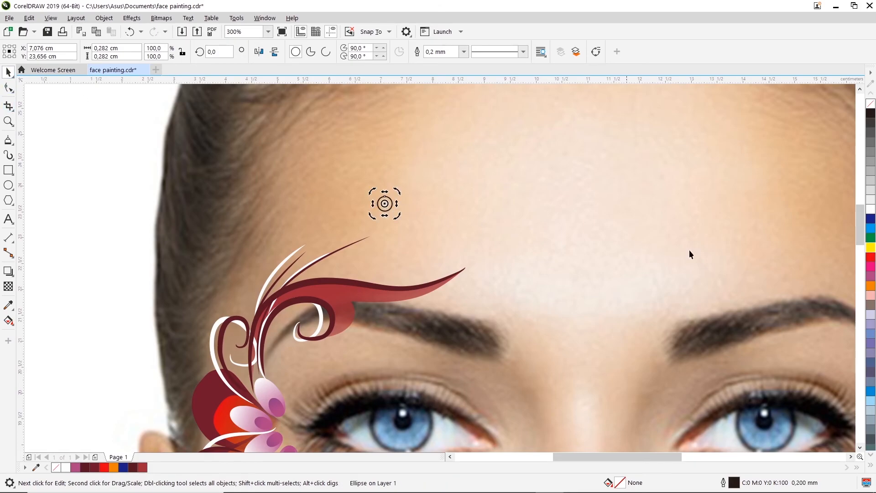
{"action": "left_click", "coordinate": [870, 247]}
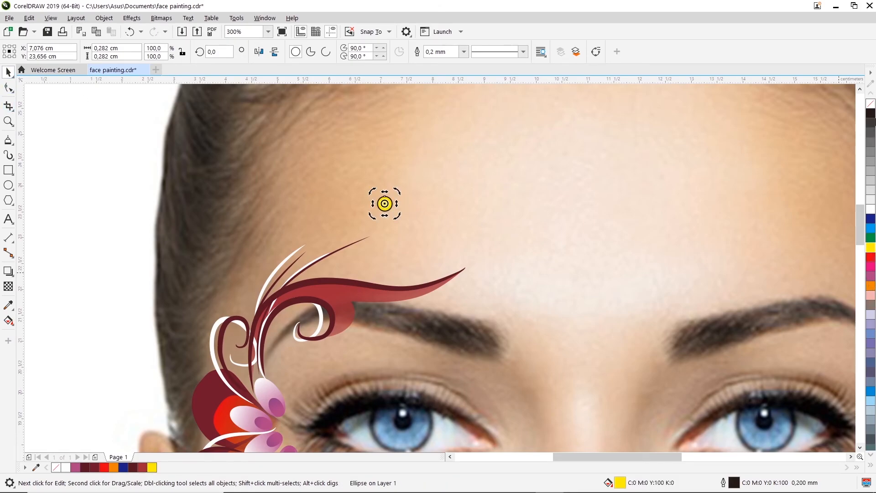
{"action": "right_click", "coordinate": [872, 105]}
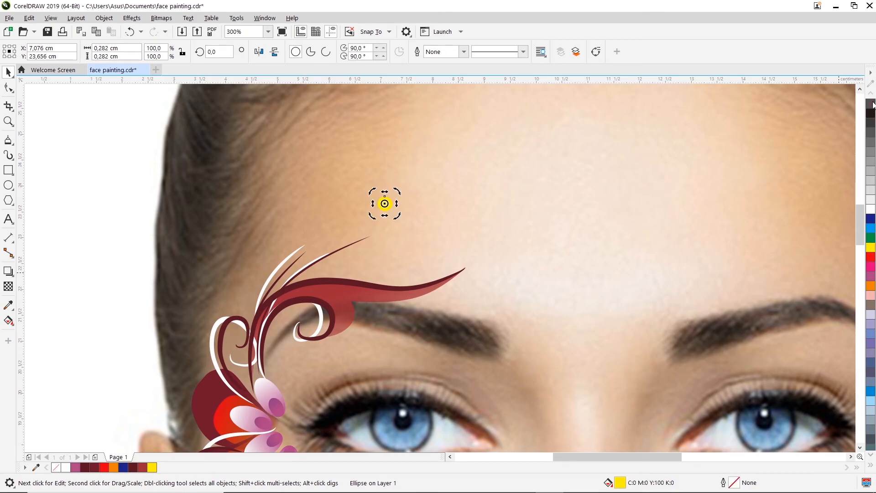
- Move the yellow dot down between the tip of the thin dark stroke and the red swirl, and deselect it
{"action": "left_click", "coordinate": [407, 216]}
{"action": "left_click_drag", "start_coordinate": [384, 205], "coordinate": [363, 258]}
{"action": "left_click", "coordinate": [266, 182]}
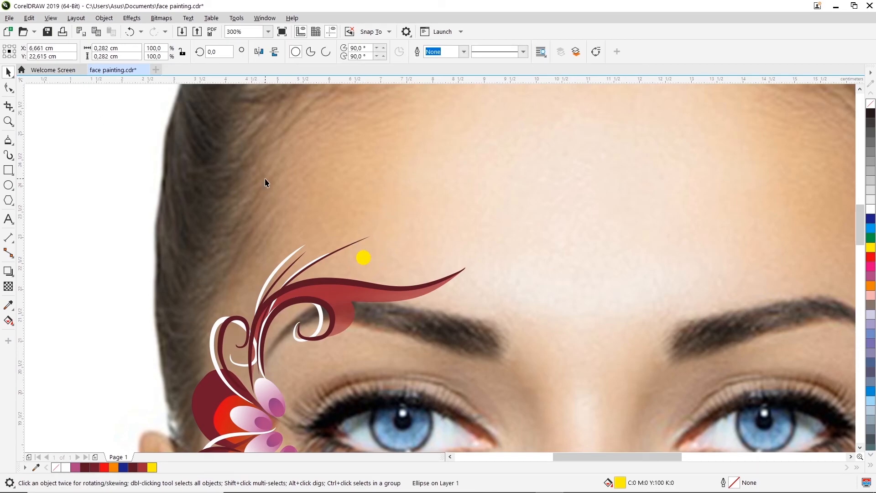
{"action": "scroll", "coordinate": [404, 316], "scroll_direction": "down", "scroll_amount": 2}
{"action": "scroll", "coordinate": [377, 295], "scroll_direction": "up", "scroll_amount": 2}
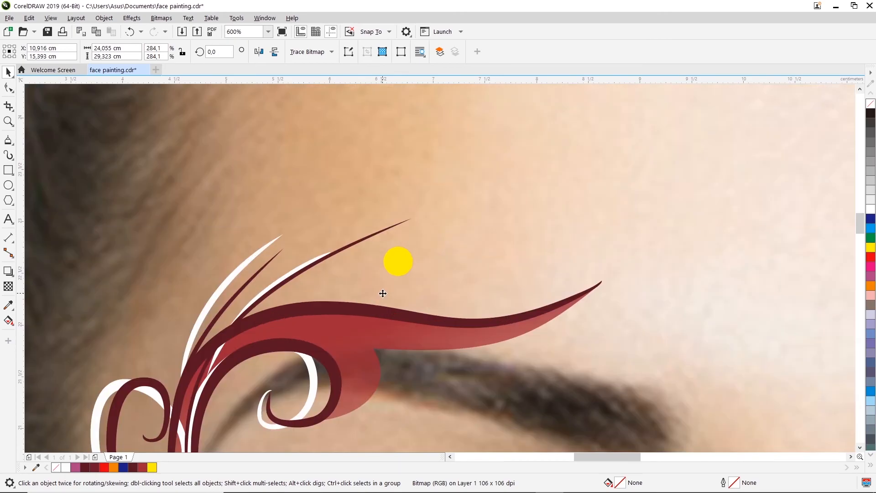
- Copy the yellow dot three times to scatter four dots above the red swirl over the eyebrow
{"action": "left_click_drag", "start_coordinate": [400, 262], "coordinate": [523, 208]}
{"action": "scroll", "coordinate": [437, 217], "scroll_direction": "down", "scroll_amount": 2}
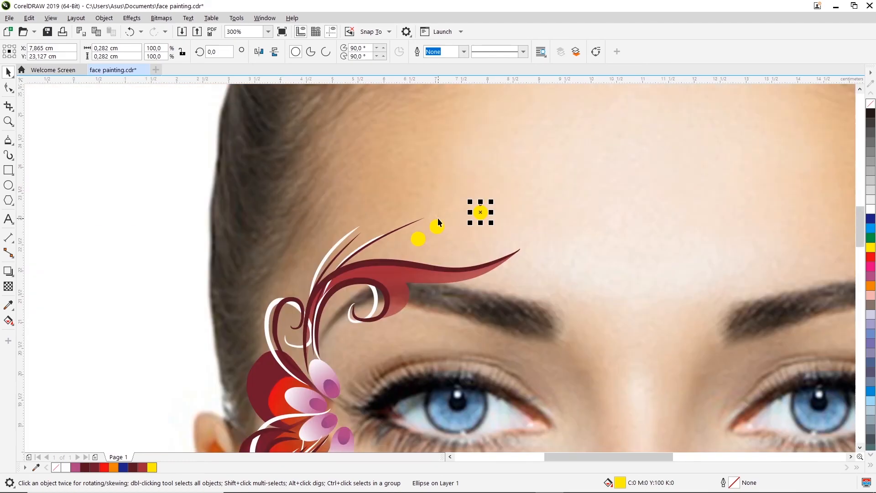
{"action": "left_click_drag", "start_coordinate": [481, 212], "coordinate": [455, 247]}
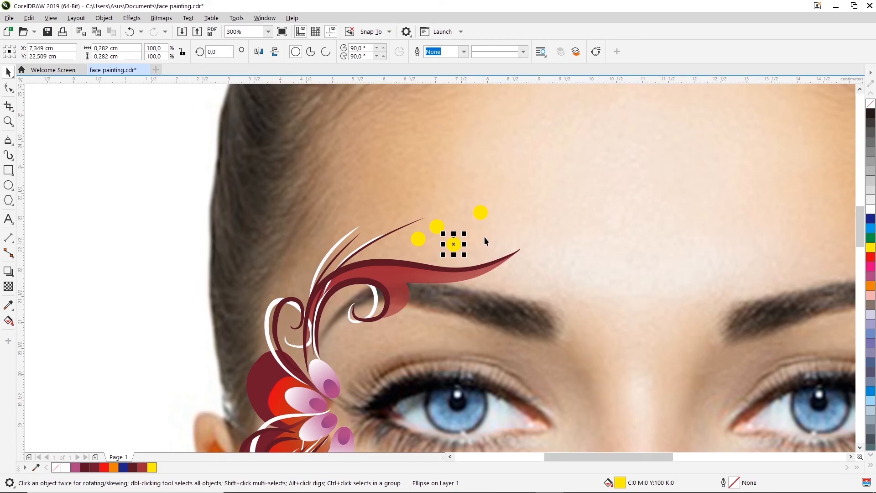
{"action": "left_click", "coordinate": [428, 188]}
{"action": "scroll", "coordinate": [463, 244], "scroll_direction": "down", "scroll_amount": 1}
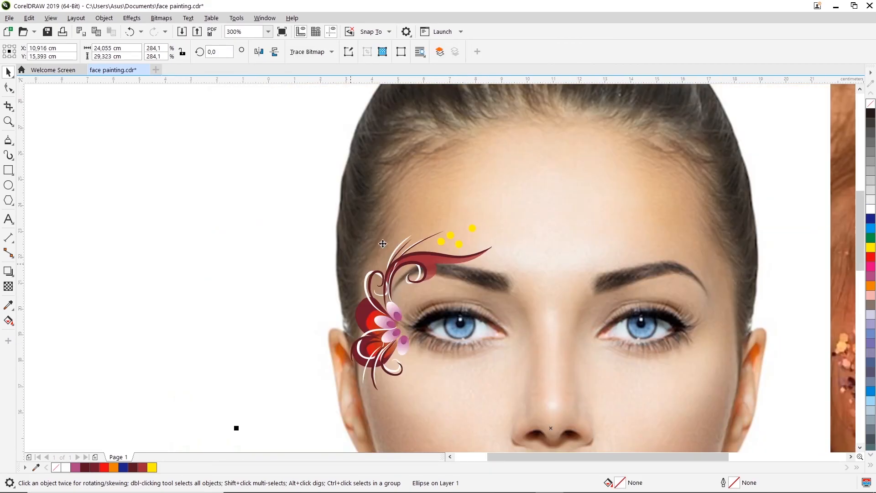
{"action": "scroll", "coordinate": [409, 263], "scroll_direction": "up", "scroll_amount": 1}
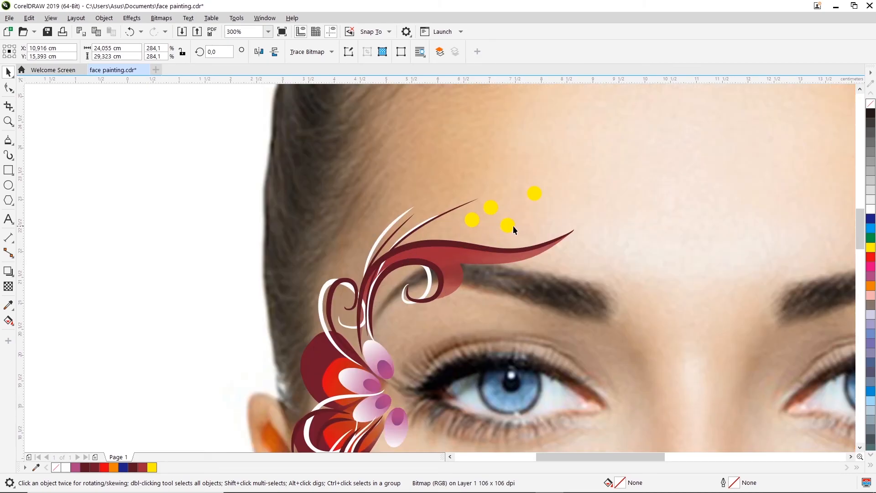
- Add a fifth yellow dot and arrange all five in a curve following the red swirl's upper edge
{"action": "left_click_drag", "start_coordinate": [510, 226], "coordinate": [547, 222]}
{"action": "scroll", "coordinate": [550, 211], "scroll_direction": "up", "scroll_amount": 1}
{"action": "left_click_drag", "start_coordinate": [506, 172], "coordinate": [418, 140]}
{"action": "mouse_move", "coordinate": [464, 237]}
{"action": "left_mouse_down"}
{"action": "mouse_move", "coordinate": [522, 182]}
{"action": "mouse_move", "coordinate": [465, 242]}
{"action": "mouse_move", "coordinate": [469, 253]}
{"action": "left_mouse_up"}
{"action": "left_click_drag", "start_coordinate": [529, 231], "coordinate": [495, 255]}
{"action": "left_click_drag", "start_coordinate": [389, 228], "coordinate": [378, 248]}
{"action": "left_click_drag", "start_coordinate": [428, 144], "coordinate": [570, 223]}
{"action": "left_click_drag", "start_coordinate": [515, 239], "coordinate": [528, 242]}
{"action": "left_click_drag", "start_coordinate": [467, 255], "coordinate": [480, 255]}
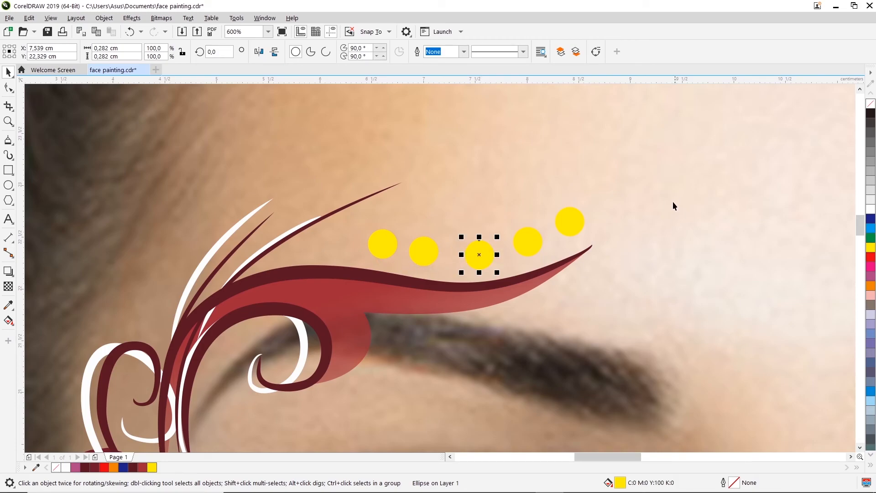
- Enlarge the yellow dot nearest the swirl's pointed tip to about 0.415 cm and deselect it
{"action": "left_click", "coordinate": [571, 225]}
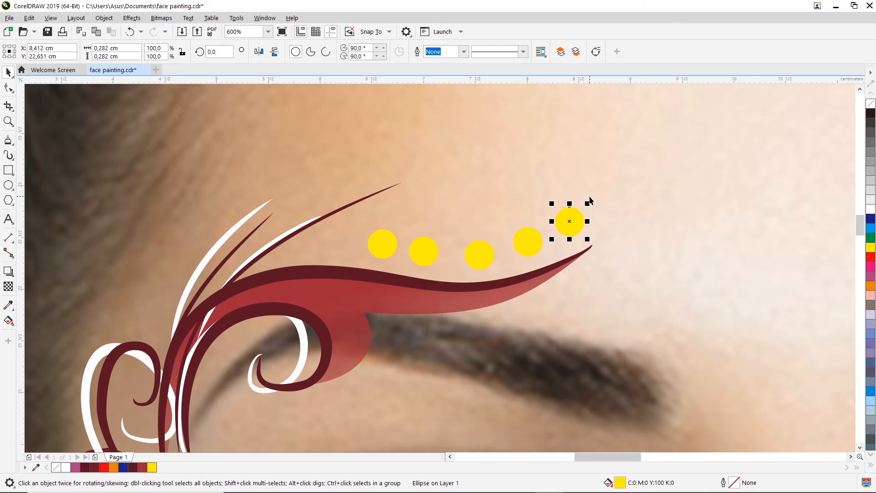
{"action": "mouse_move", "coordinate": [587, 204]}
{"action": "left_mouse_down"}
{"action": "mouse_move", "coordinate": [610, 189]}
{"action": "mouse_move", "coordinate": [602, 198]}
{"action": "left_mouse_up"}
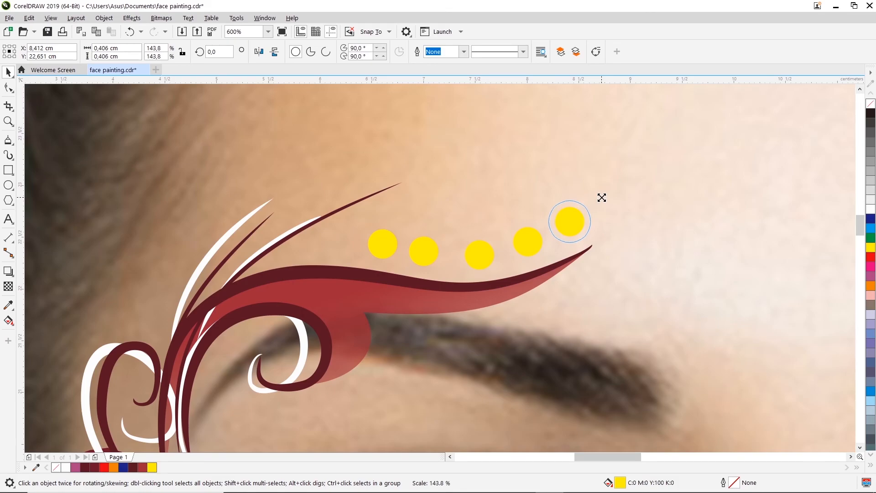
{"action": "left_click_drag", "start_coordinate": [601, 197], "coordinate": [595, 197]}
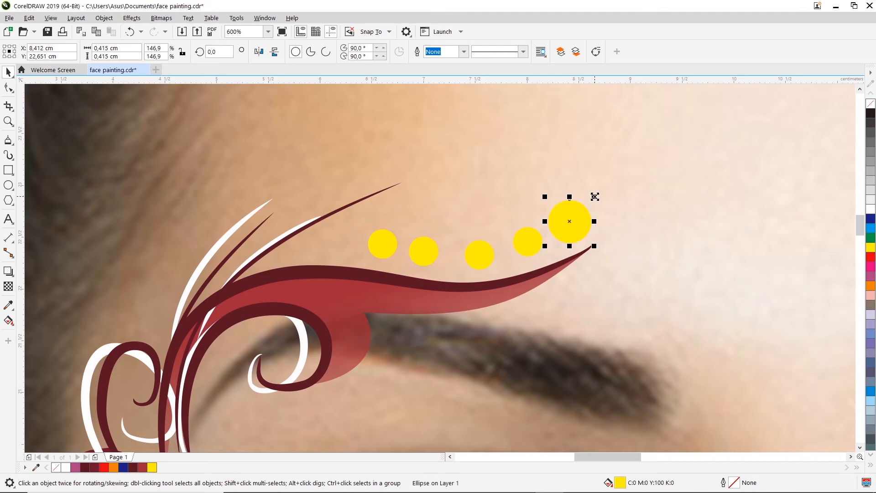
{"action": "key", "text": "Escape"}
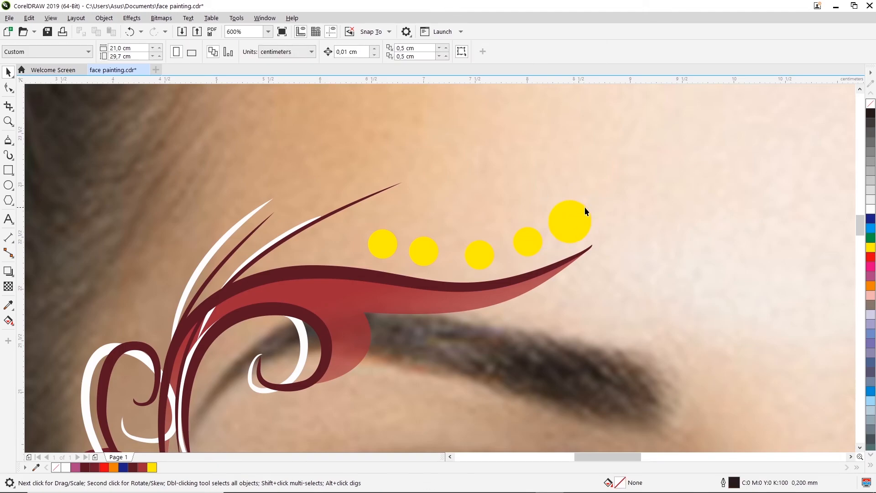
- Shift the large dot up beyond the swirl's tip, slightly enlarge the second dot, and move the second and third dots up the curve behind it
{"action": "left_click_drag", "start_coordinate": [575, 223], "coordinate": [594, 206]}
{"action": "left_click_drag", "start_coordinate": [530, 240], "coordinate": [547, 236]}
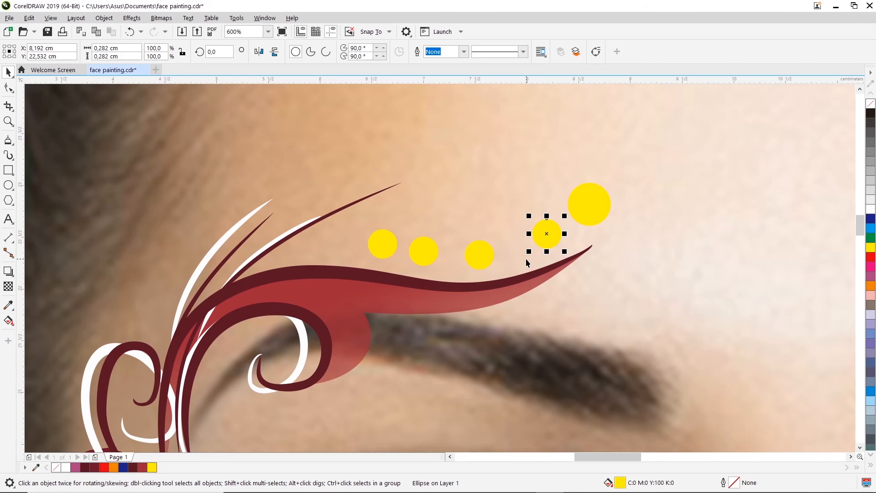
{"action": "left_click_drag", "start_coordinate": [527, 252], "coordinate": [506, 257]}
{"action": "left_click", "coordinate": [478, 252]}
{"action": "left_click", "coordinate": [450, 249]}
- Move the fourth yellow dot close to the third one and shrink it to about 0.238 cm
{"action": "left_click", "coordinate": [426, 257]}
{"action": "left_click_drag", "start_coordinate": [426, 257], "coordinate": [461, 266]}
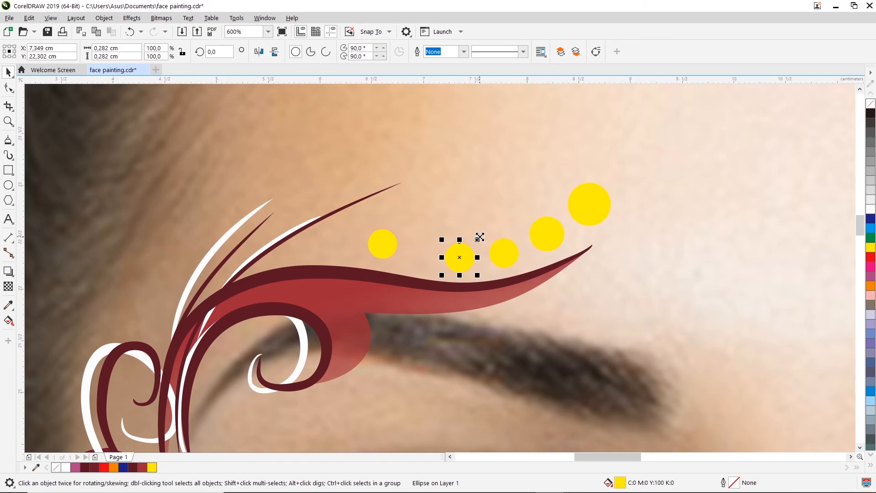
{"action": "left_click_drag", "start_coordinate": [479, 236], "coordinate": [464, 264]}
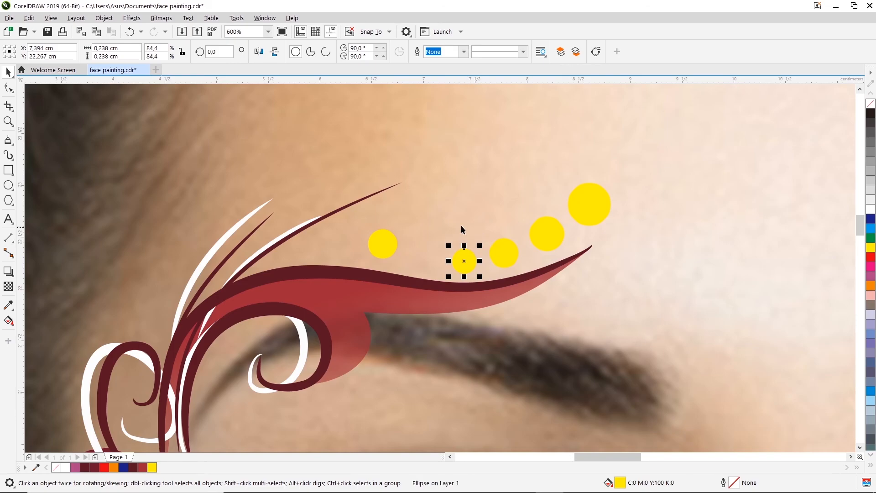
- Move the fifth yellow dot beside the fourth one, just above the swirl, and shrink it to about 0.194 cm
{"action": "left_click", "coordinate": [388, 250]}
{"action": "left_click_drag", "start_coordinate": [388, 250], "coordinate": [429, 265]}
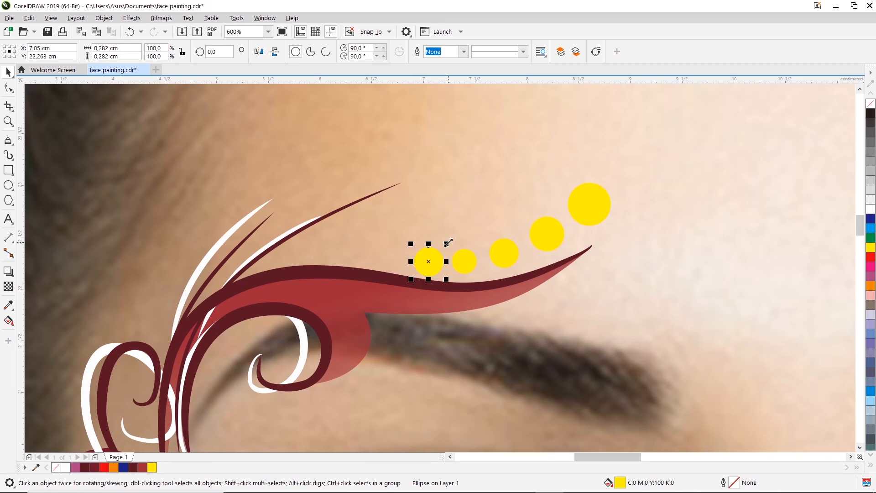
{"action": "left_click_drag", "start_coordinate": [448, 242], "coordinate": [431, 263]}
{"action": "left_click", "coordinate": [445, 234], "text": "shift"}
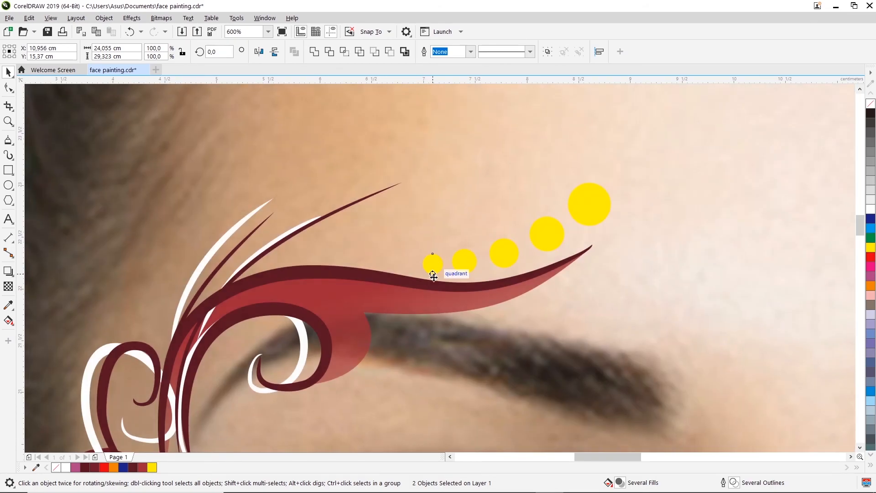
{"action": "key", "text": "ctrl+z"}
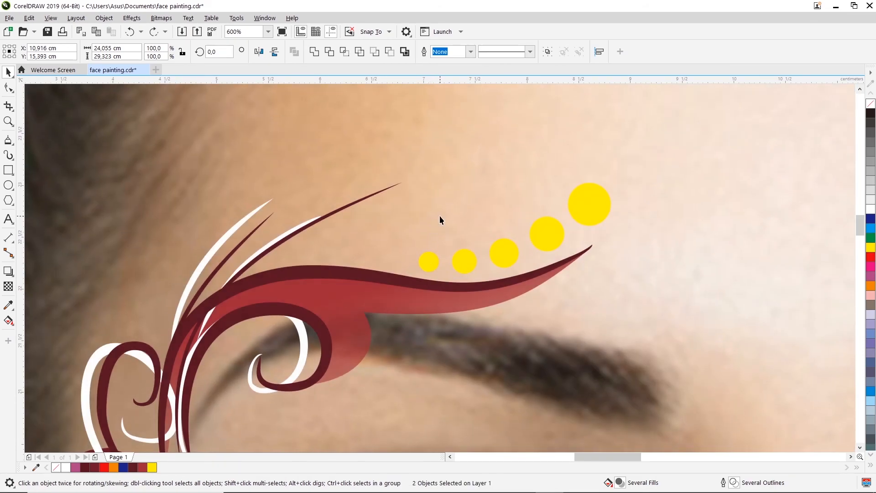
- Extend the small end of the dot row with another small yellow dot toward the thin strokes, and clear the selection
{"action": "scroll", "coordinate": [380, 153], "scroll_direction": "down", "scroll_amount": 4}
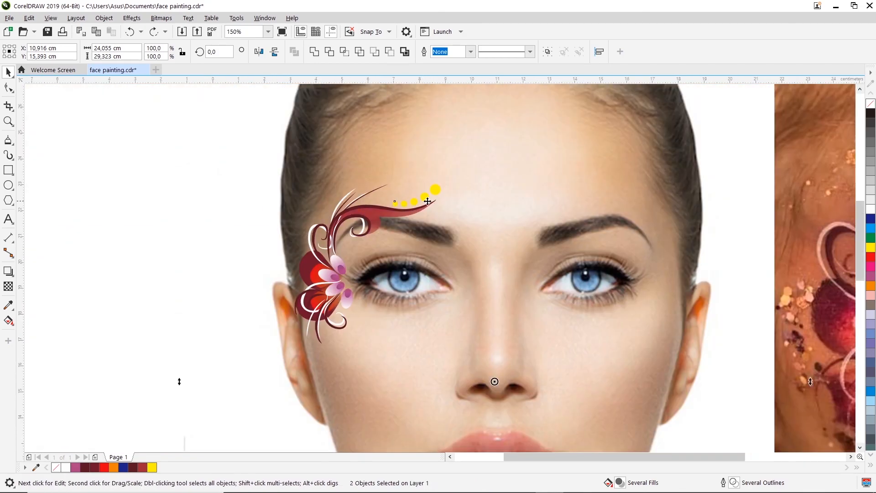
{"action": "left_click", "coordinate": [395, 202]}
{"action": "scroll", "coordinate": [401, 204], "scroll_direction": "up", "scroll_amount": 2}
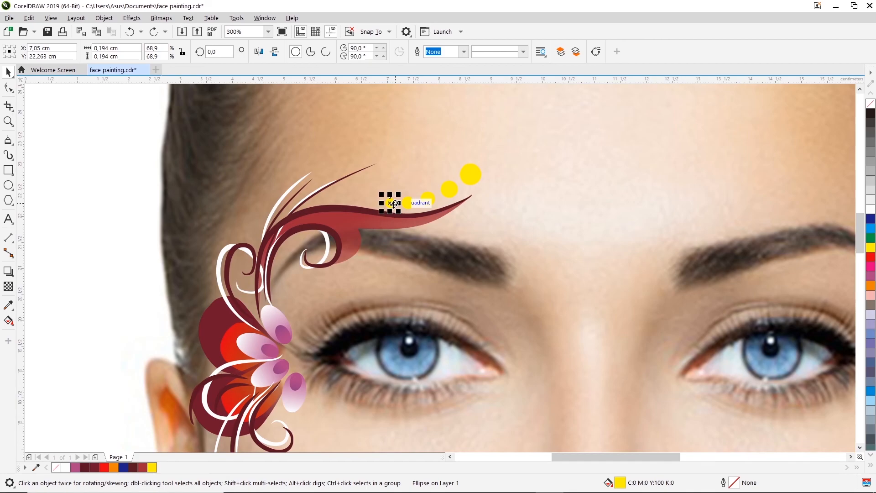
{"action": "scroll", "coordinate": [394, 203], "scroll_direction": "up", "scroll_amount": 4}
{"action": "mouse_move", "coordinate": [404, 182]}
{"action": "left_mouse_down"}
{"action": "mouse_move", "coordinate": [411, 189]}
{"action": "mouse_move", "coordinate": [339, 179]}
{"action": "mouse_move", "coordinate": [362, 150]}
{"action": "mouse_move", "coordinate": [345, 180]}
{"action": "left_mouse_up"}
{"action": "left_click", "coordinate": [388, 160]}
{"action": "left_click", "coordinate": [404, 184]}
{"action": "left_click", "coordinate": [374, 154]}
{"action": "scroll", "coordinate": [390, 157], "scroll_direction": "down", "scroll_amount": 3}
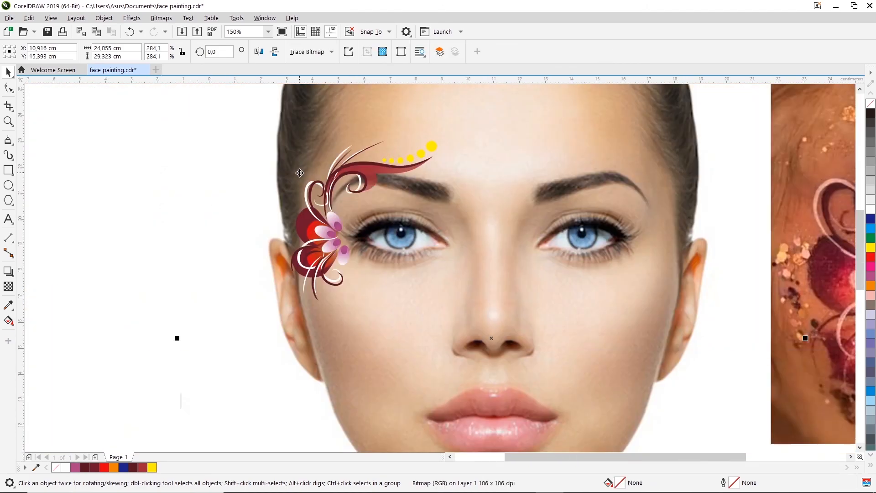
{"action": "left_click", "coordinate": [178, 169]}
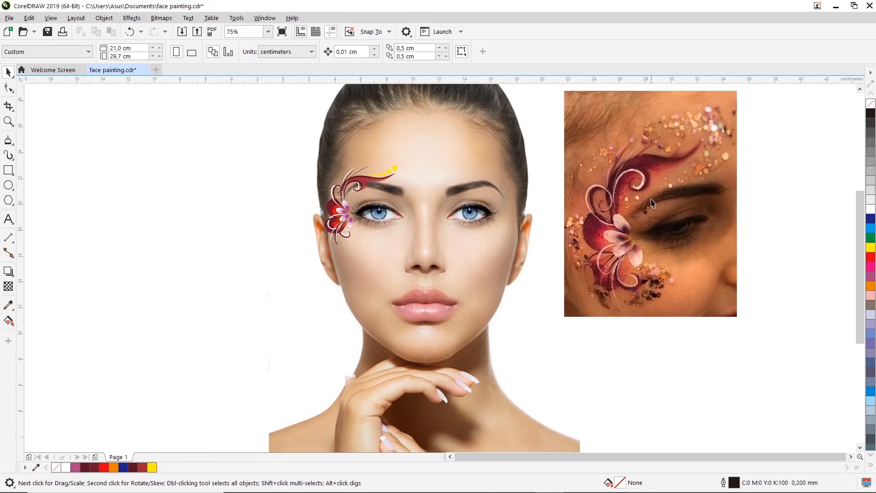
- Examine the face-painting design beside the eye up close, and compare it with the reference photo with both pictures in full view
{"action": "left_click", "coordinate": [620, 178]}
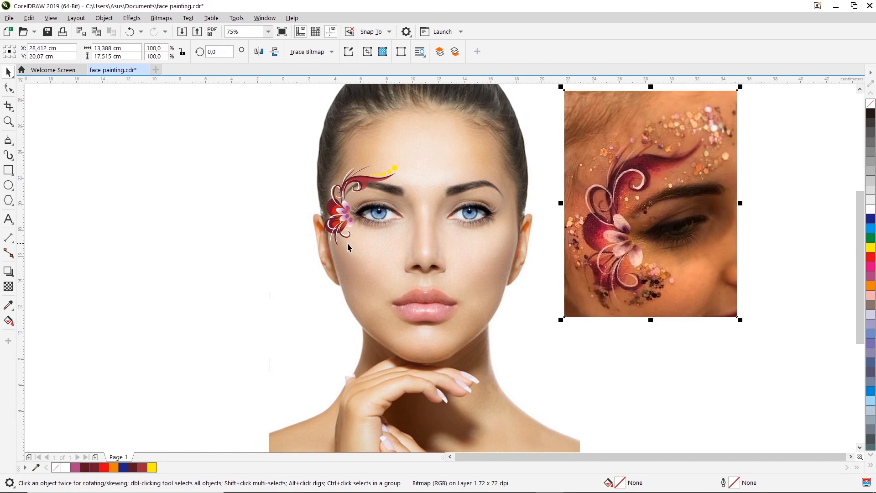
{"action": "scroll", "coordinate": [336, 242], "scroll_direction": "up", "scroll_amount": 3}
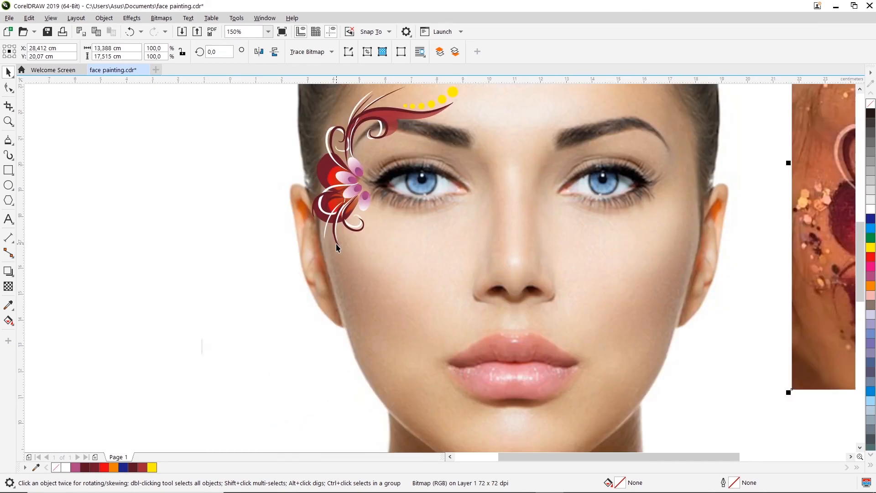
{"action": "scroll", "coordinate": [350, 269], "scroll_direction": "down", "scroll_amount": 4}
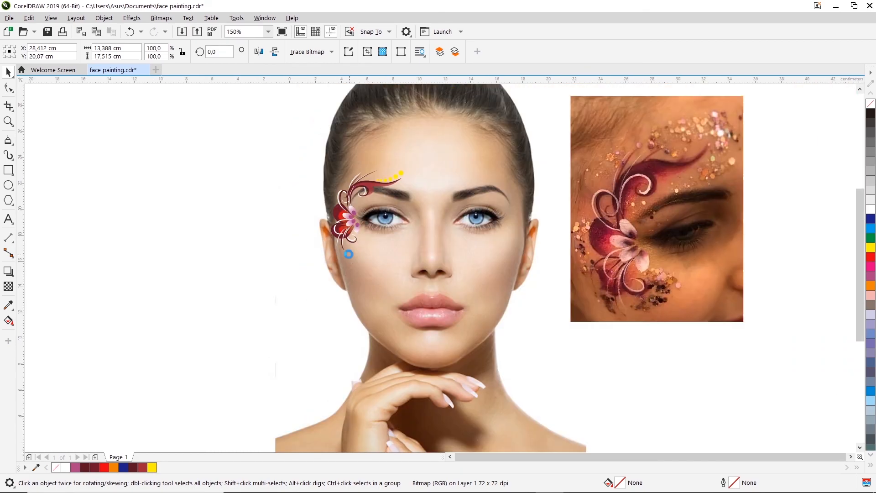
{"action": "left_click", "coordinate": [598, 196]}
{"action": "key", "text": "z"}
{"action": "left_click_drag", "start_coordinate": [300, 144], "coordinate": [570, 363]}
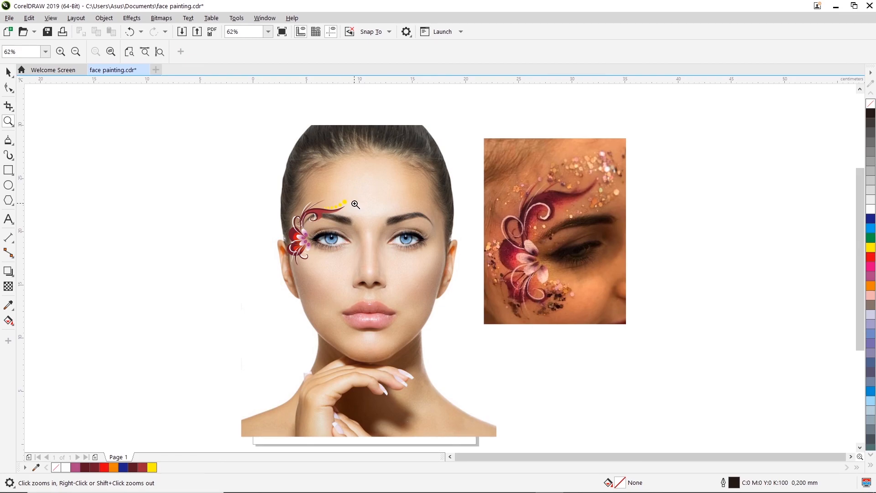
{"action": "left_click", "coordinate": [8, 72]}
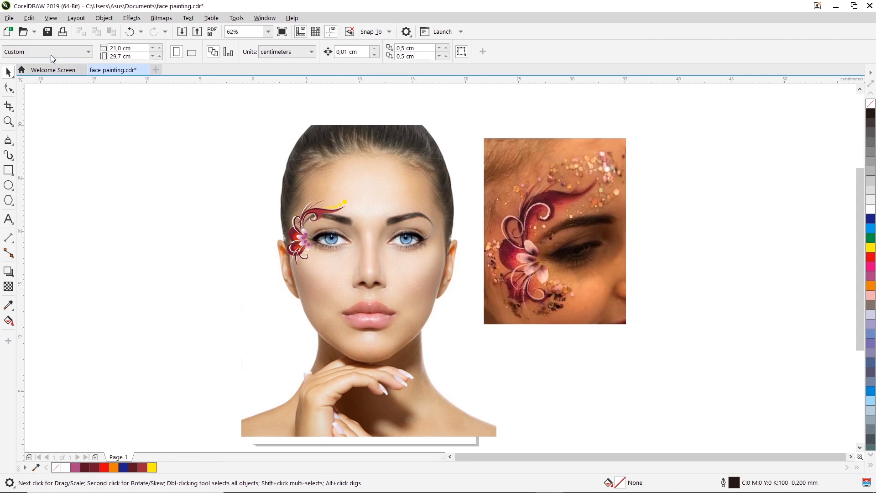
- Save the drawing as "face painting" in CDR format, version 21.0 (2019), in the Documents folder, replacing the existing file
{"action": "left_click", "coordinate": [10, 19]}
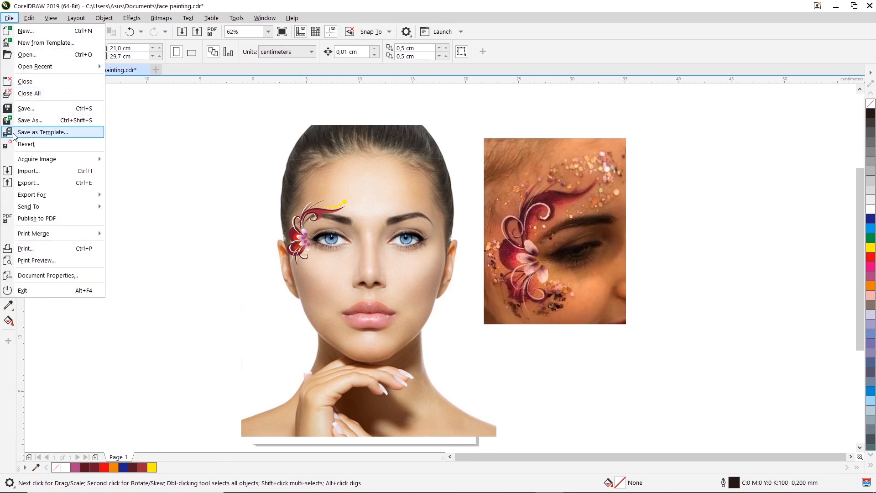
{"action": "left_click", "coordinate": [21, 121]}
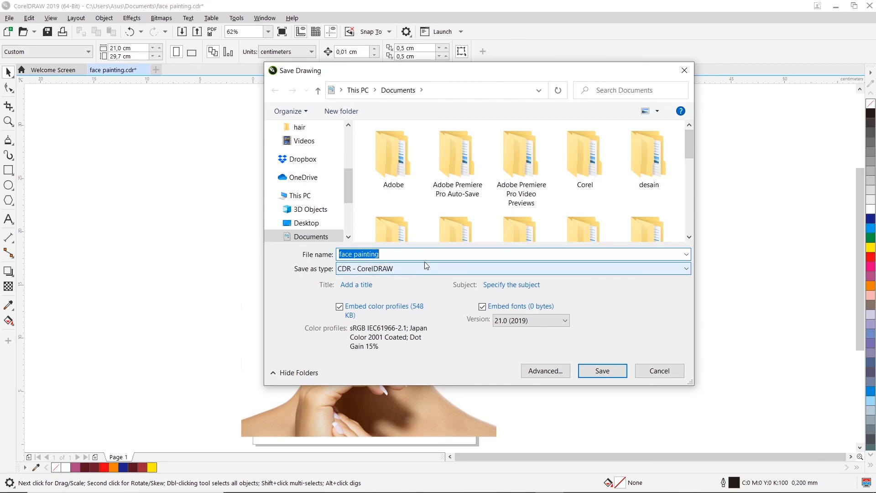
{"action": "left_click", "coordinate": [599, 372]}
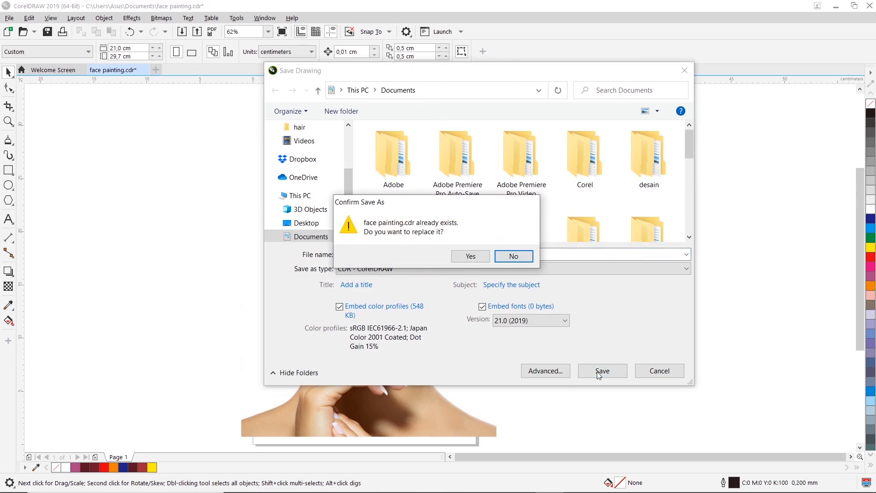
{"action": "left_click", "coordinate": [470, 257]}
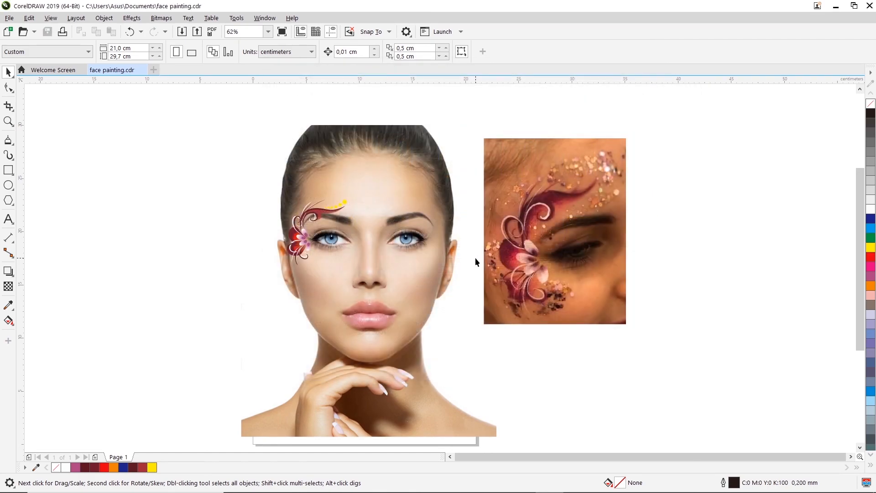